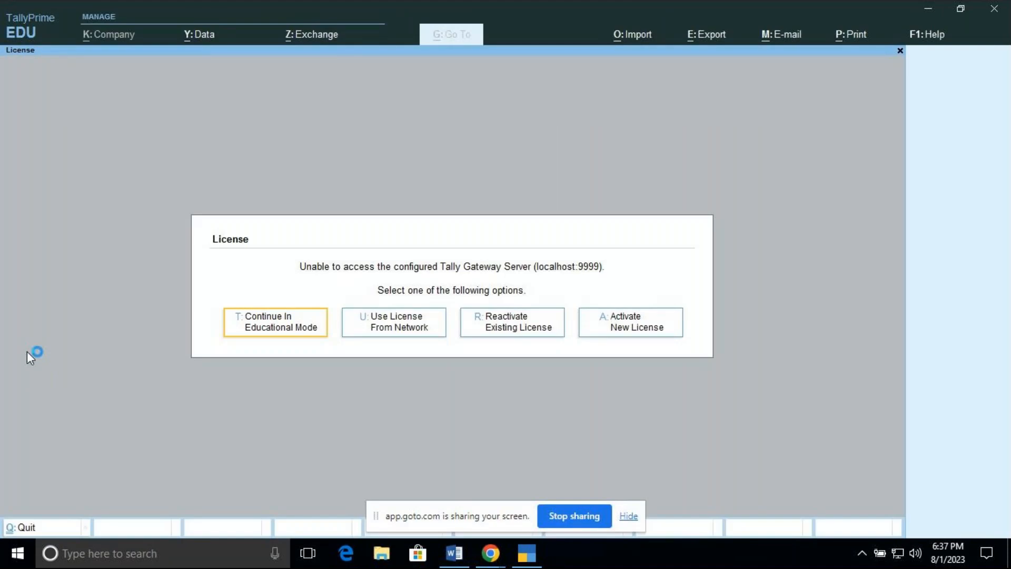
Step: Continue in Educational Mode and load the company MCC Pvt Ltd
left_click(262, 332)
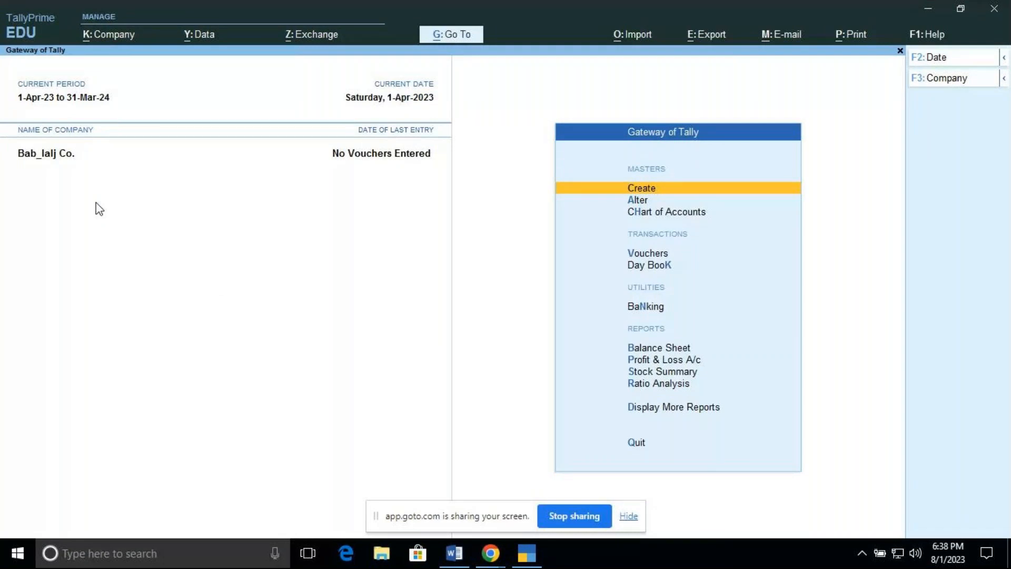
left_click(116, 44)
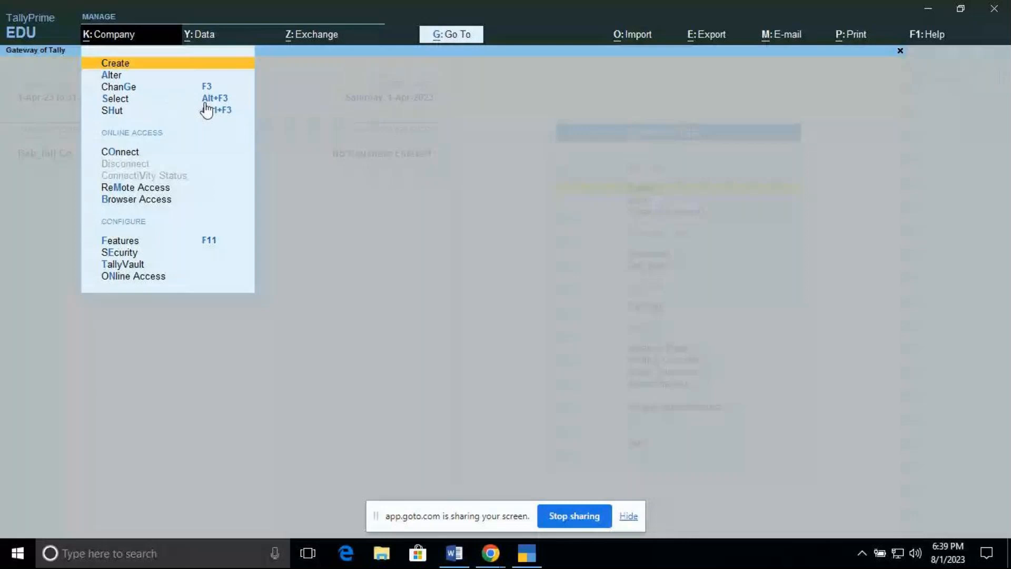
key("Down")
key("Down")
key("Down")
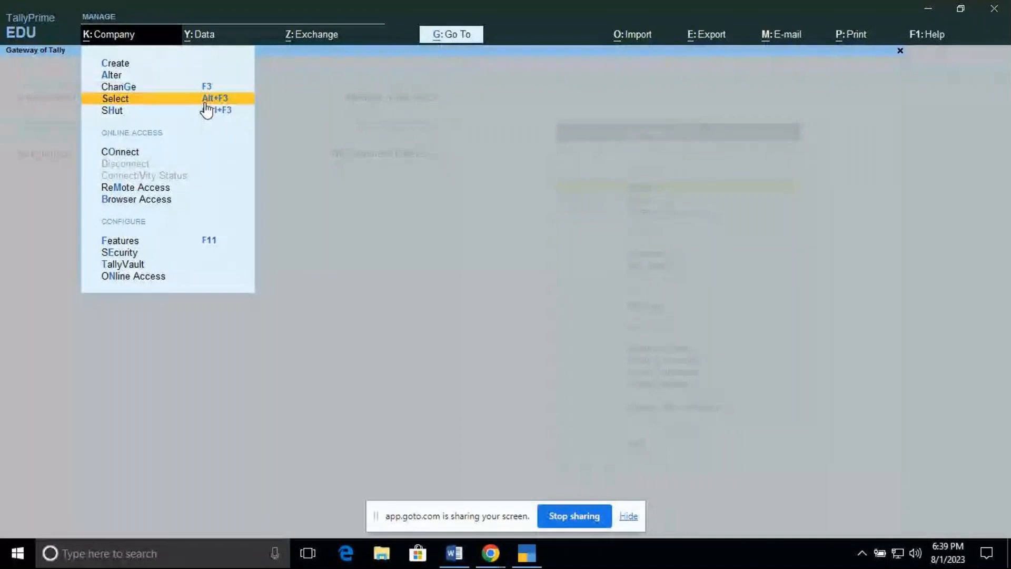
left_click(204, 102)
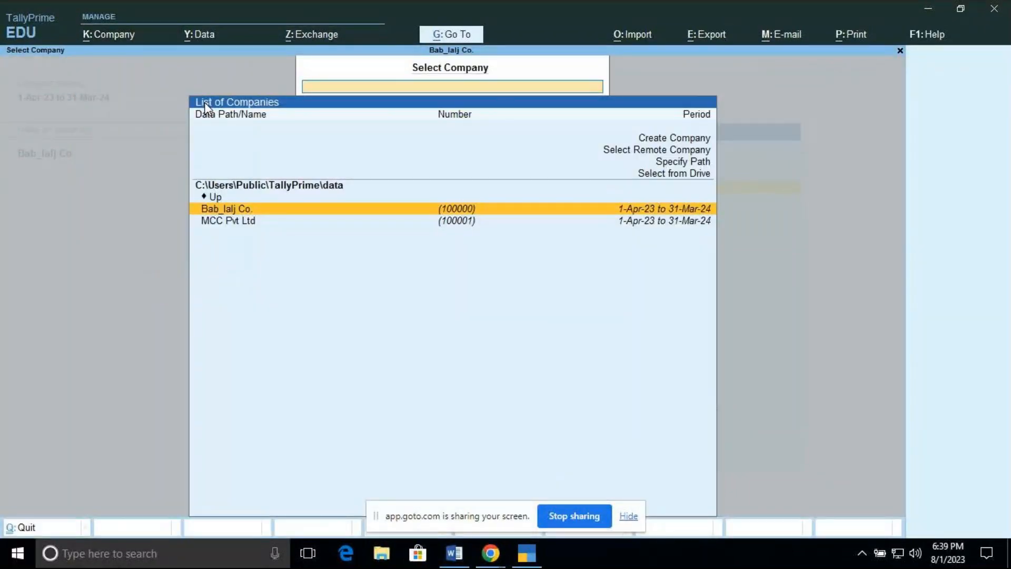
key("Down")
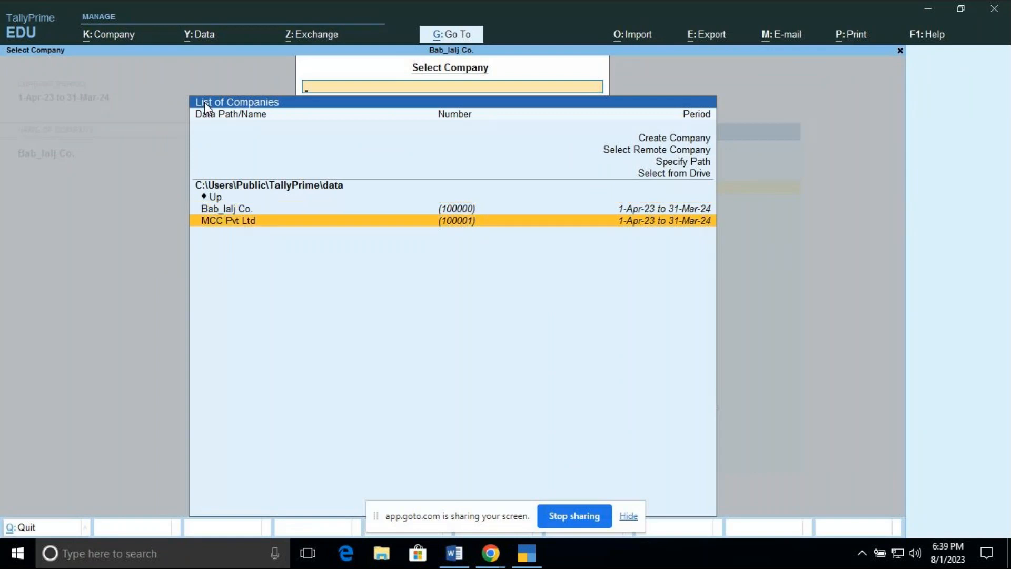
key("Return")
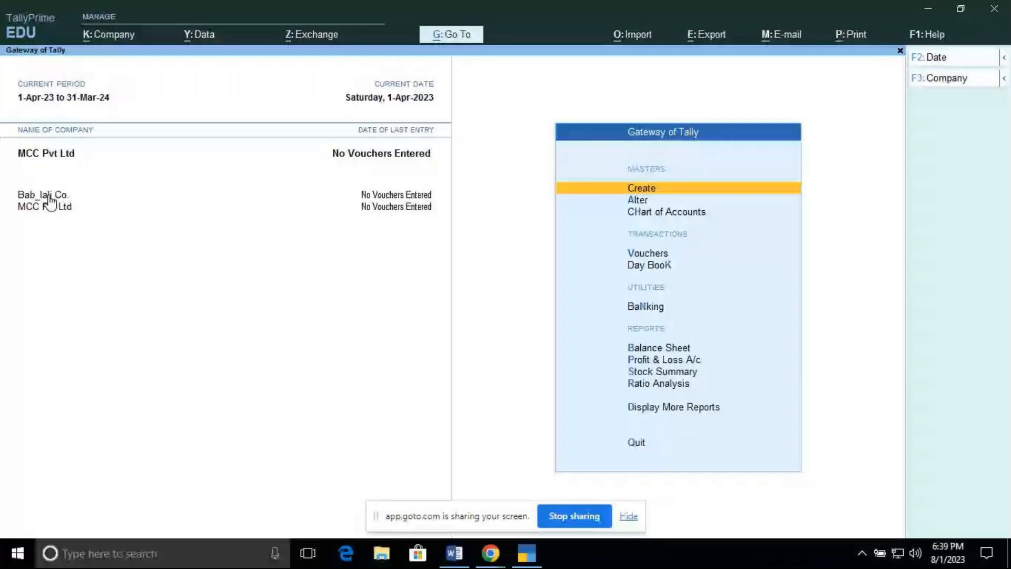
Step: Shut the company Bab_lalj Co
left_click(131, 40)
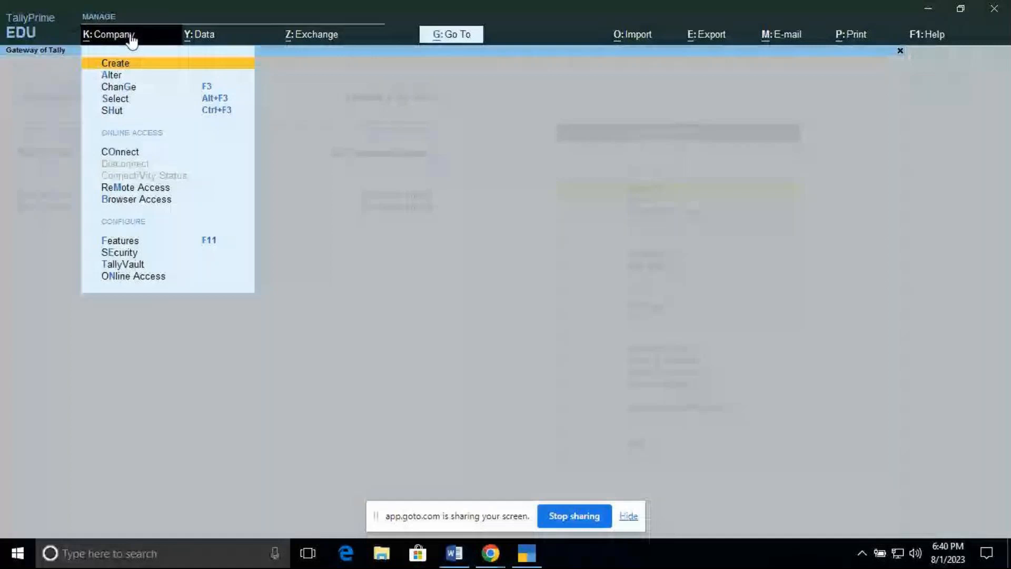
left_click(115, 110)
key("Up")
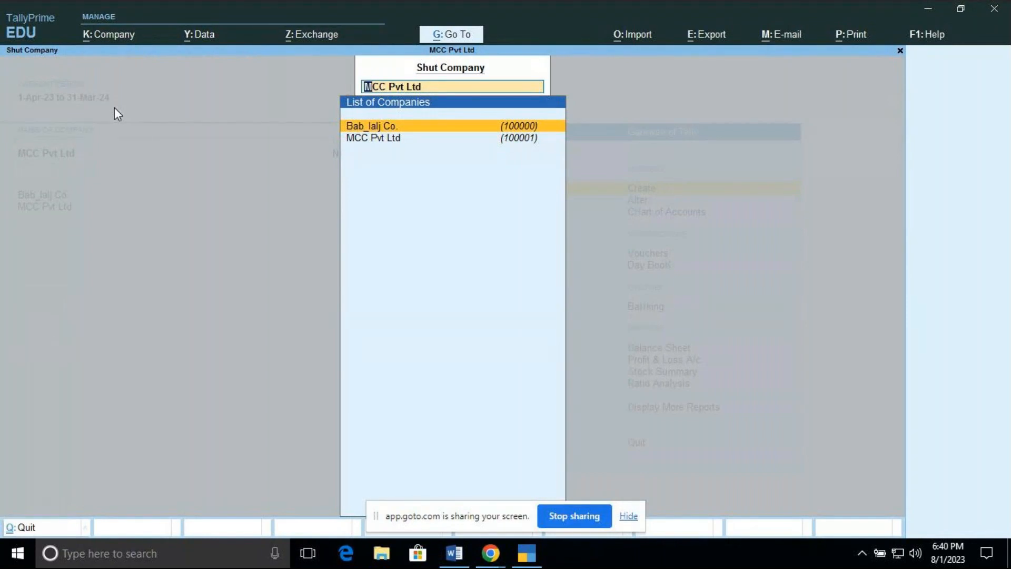
key("Return")
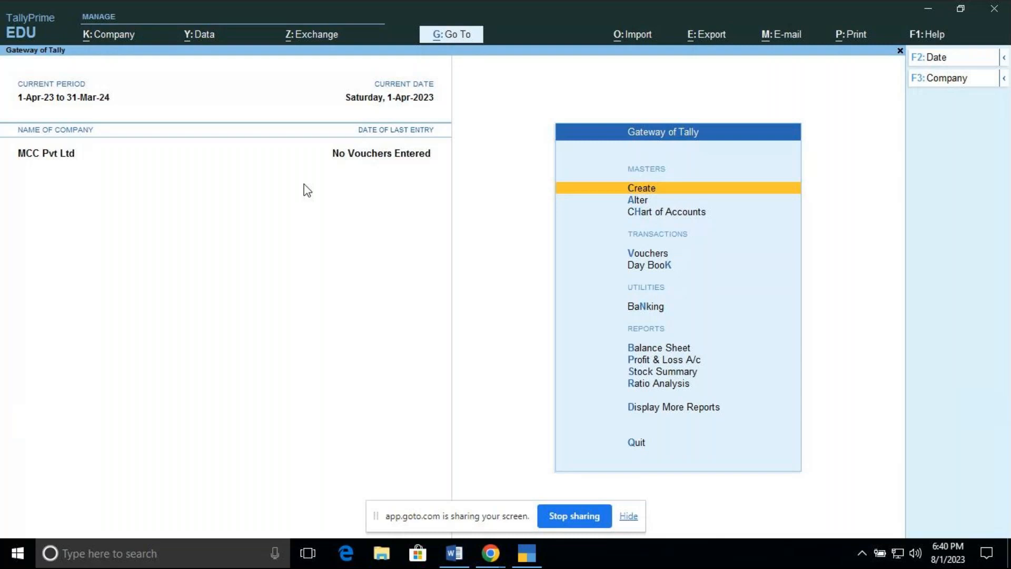
Step: Open the Contra voucher type for alteration from the list of voucher types, then quit it
key("Down")
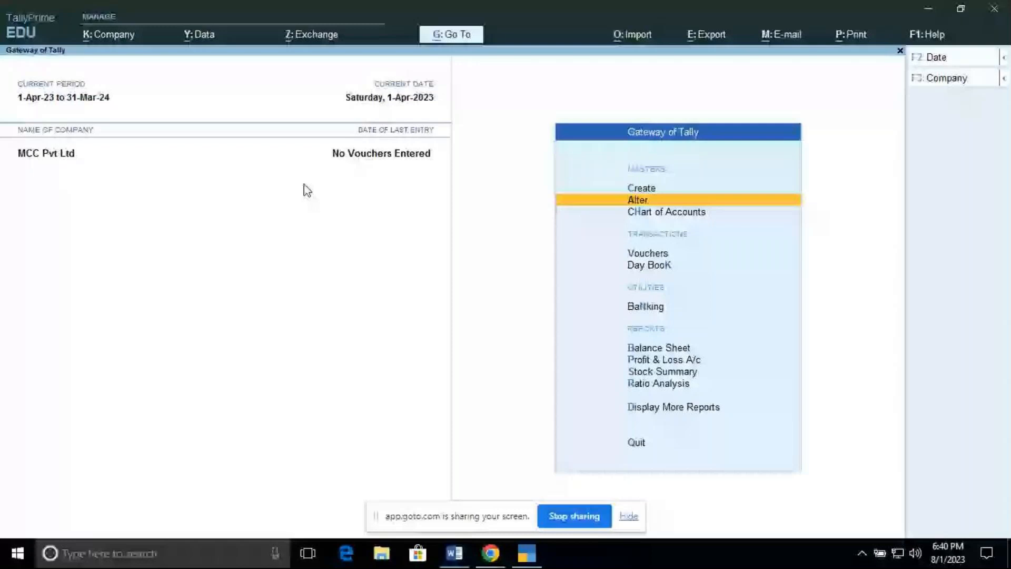
key("Return")
key("Down")
key("Down")
key("Down")
key("Down")
key("Down")
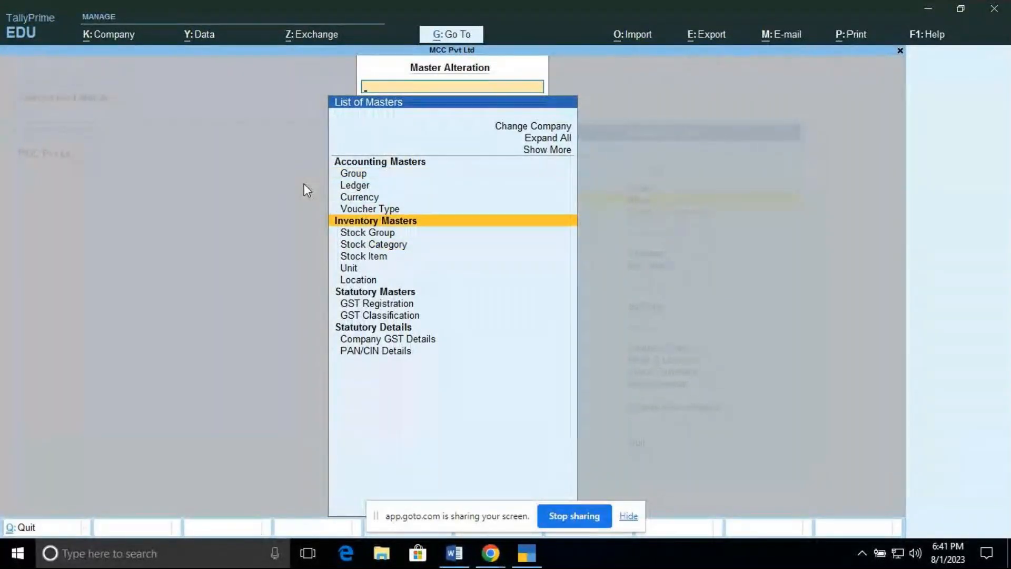
key("Up")
key("Return")
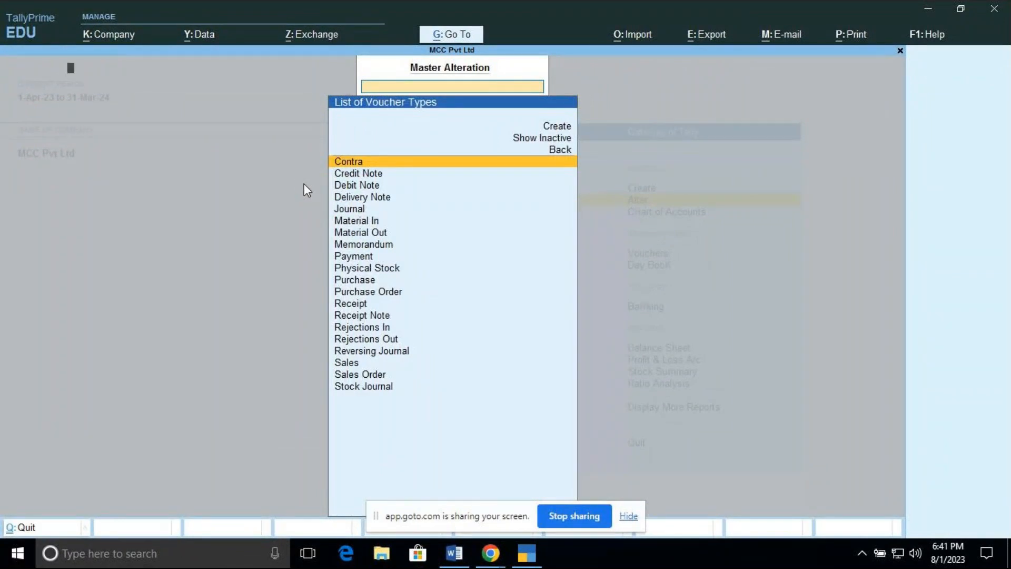
key("Return")
key("Escape")
key("y")
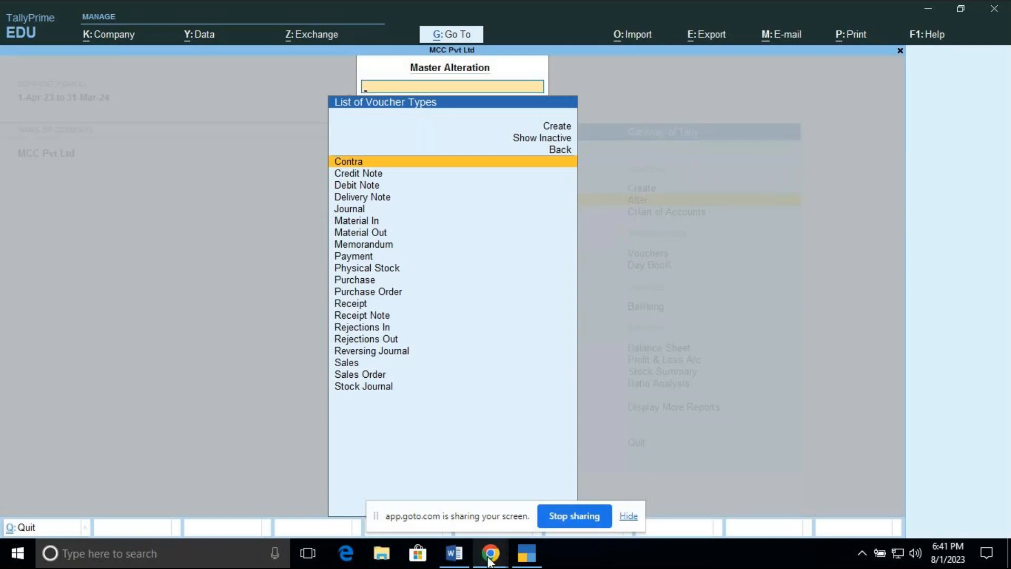
Step: Switch to the 1Document Word window to view it, then minimize it
mouse_move(488, 558)
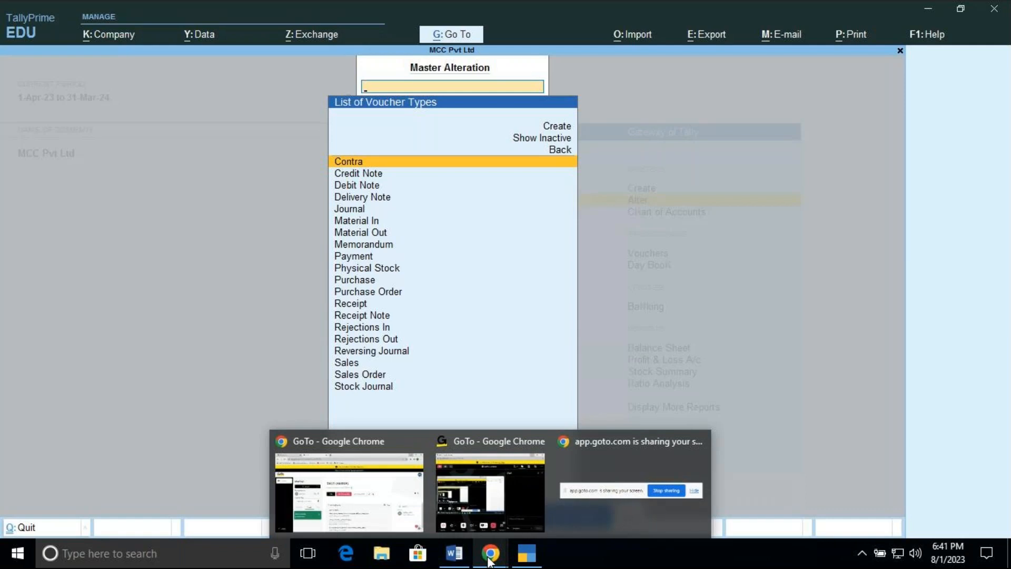
mouse_move(507, 500)
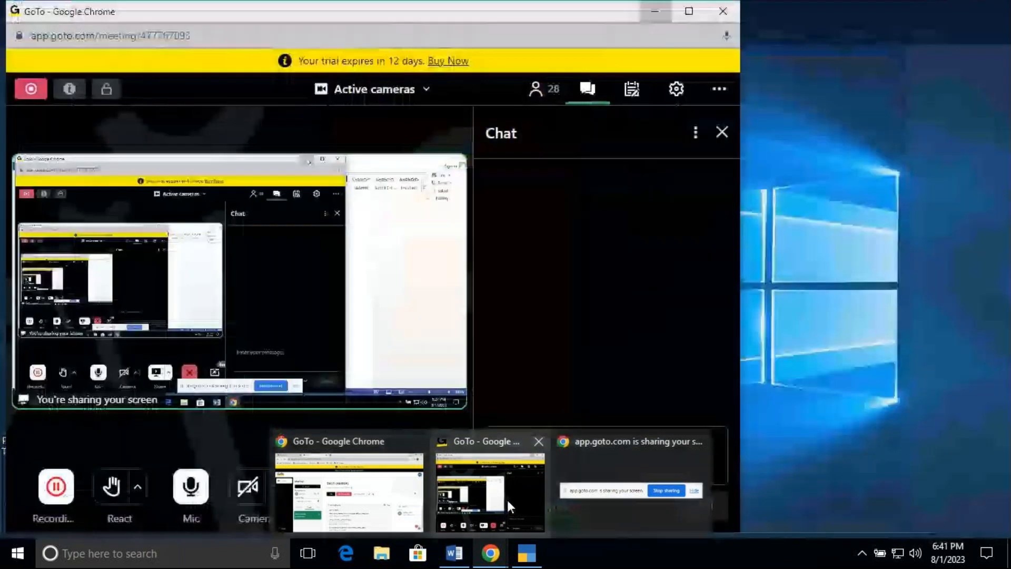
left_click(507, 500)
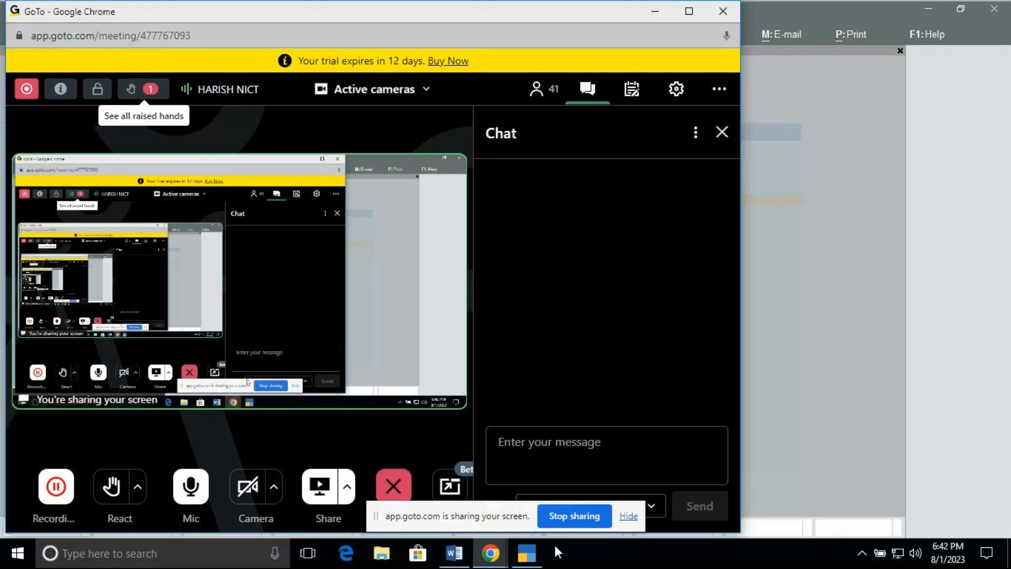
left_click(452, 559)
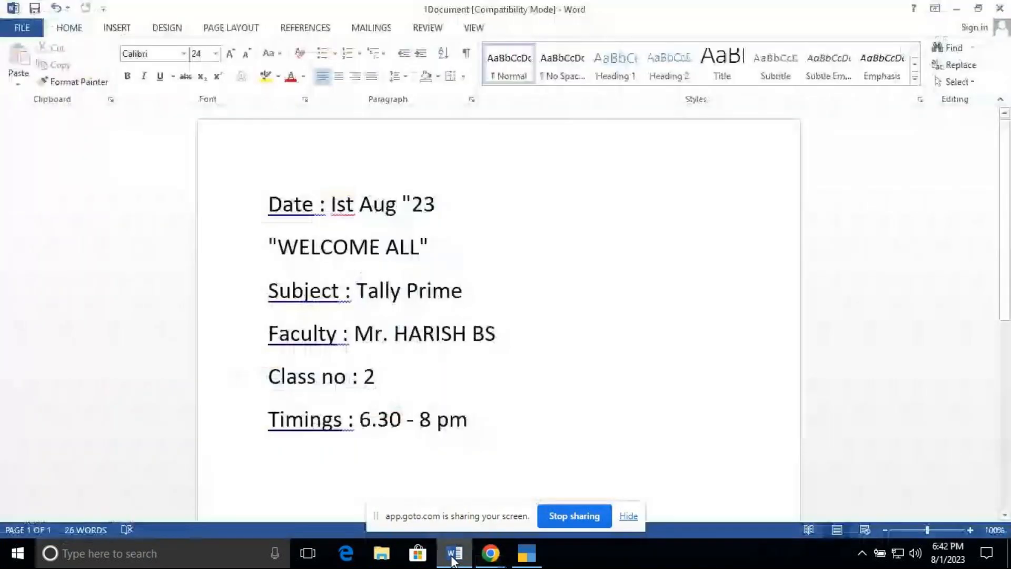
left_click(954, 13)
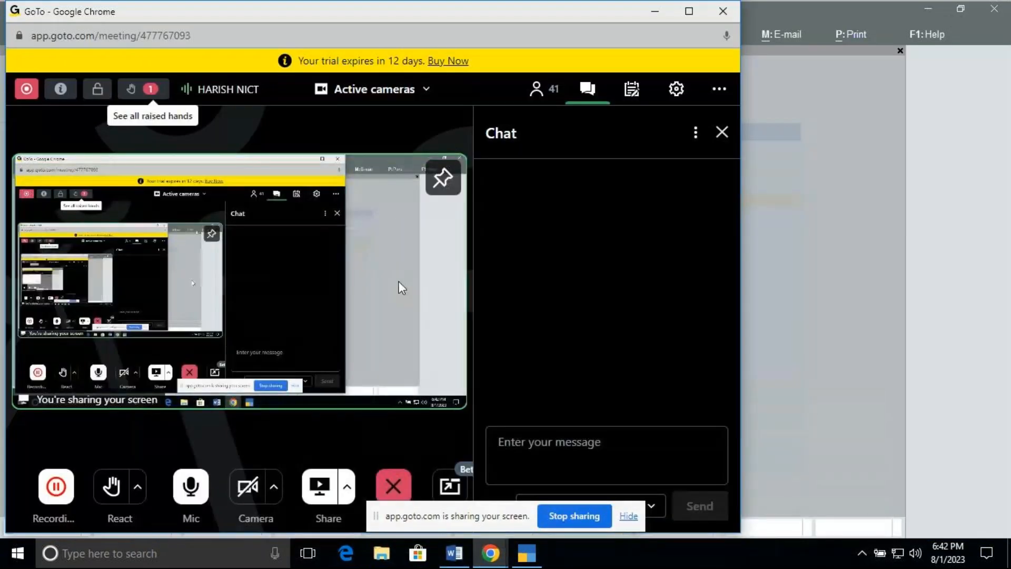
Step: Launch Word 2013 from the Start menu search and open the recent document vouc_1 maximized
left_click(16, 559)
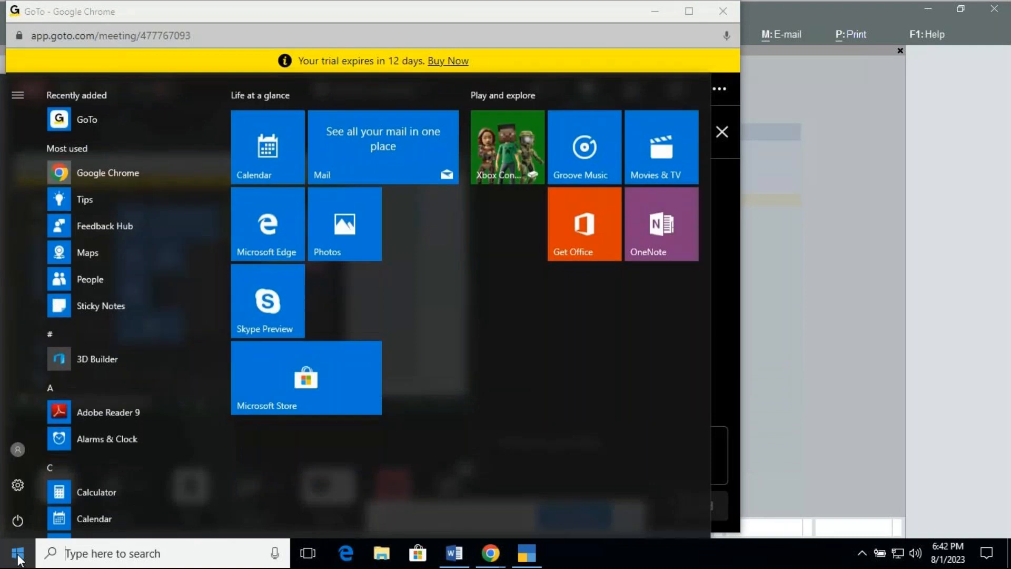
type("wo")
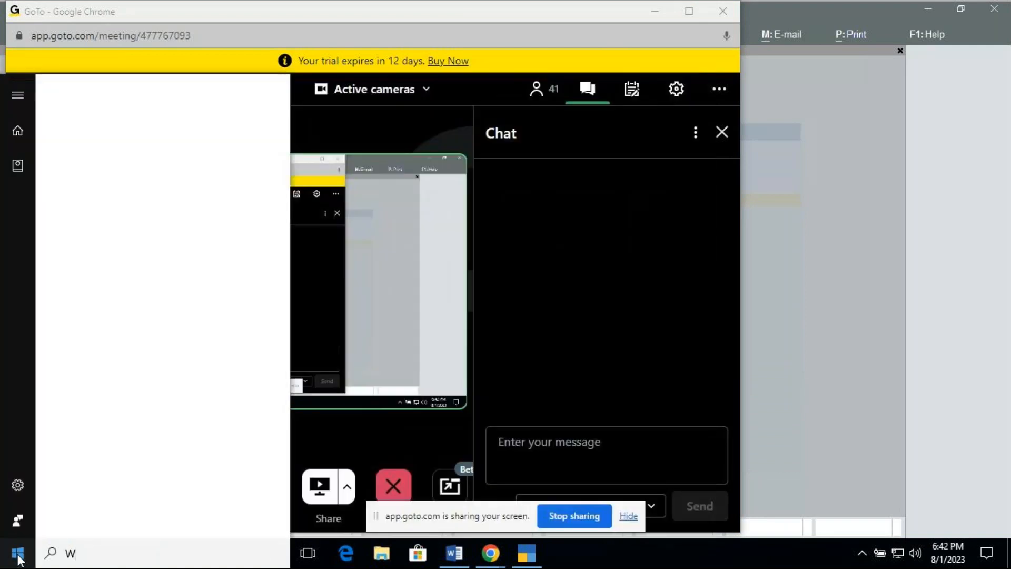
type("rd")
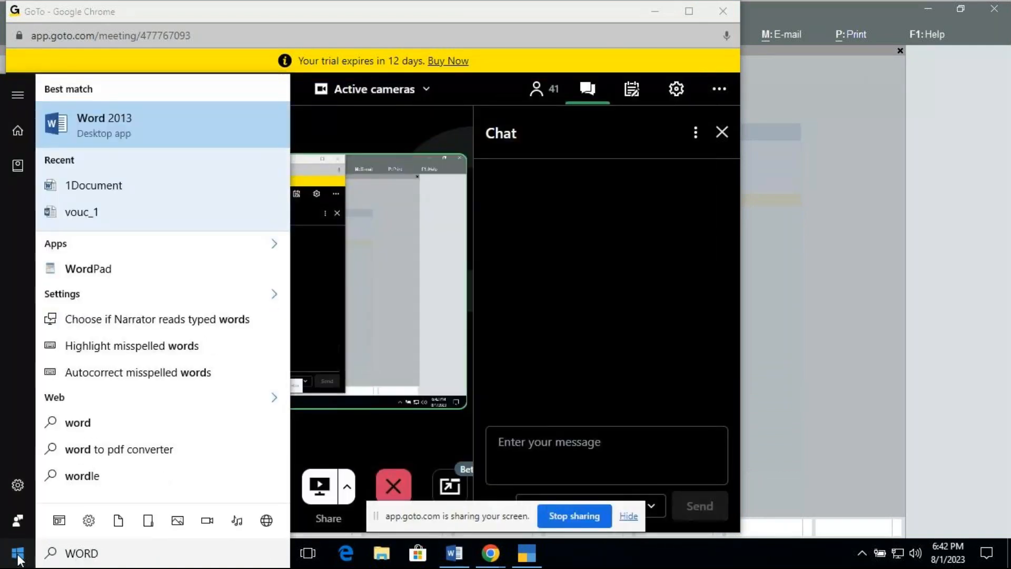
key("Return")
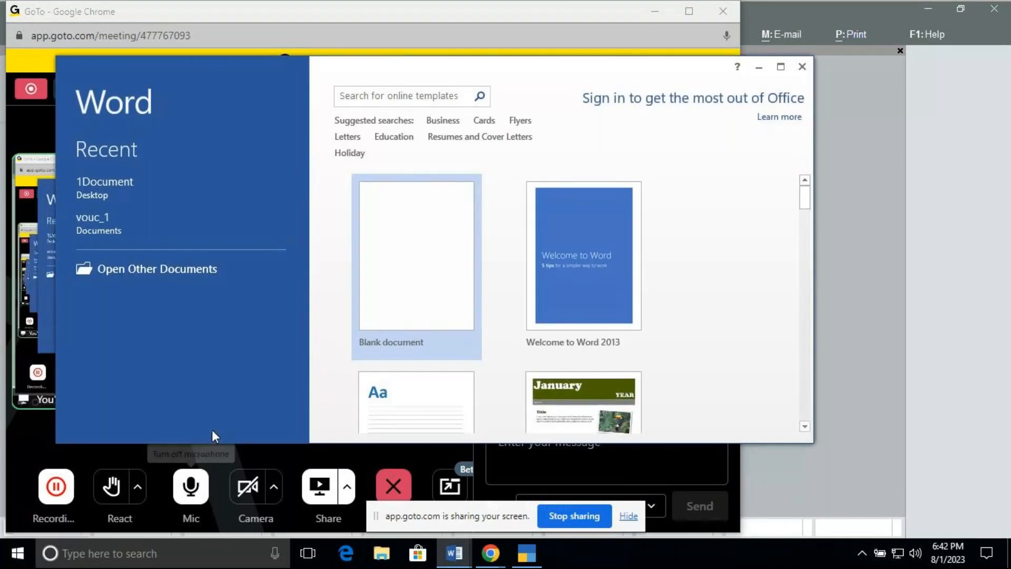
left_click(111, 220)
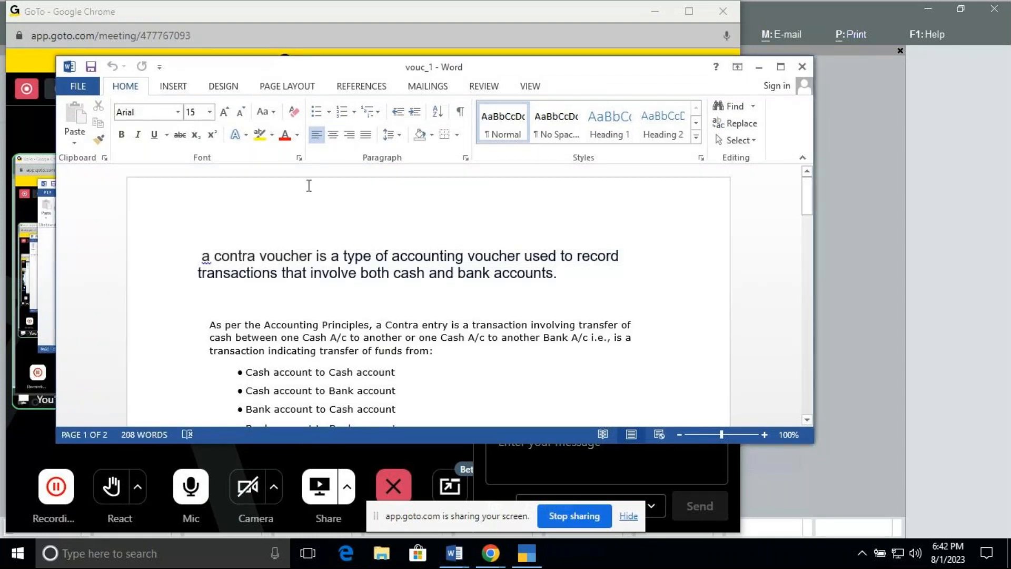
left_click(781, 67)
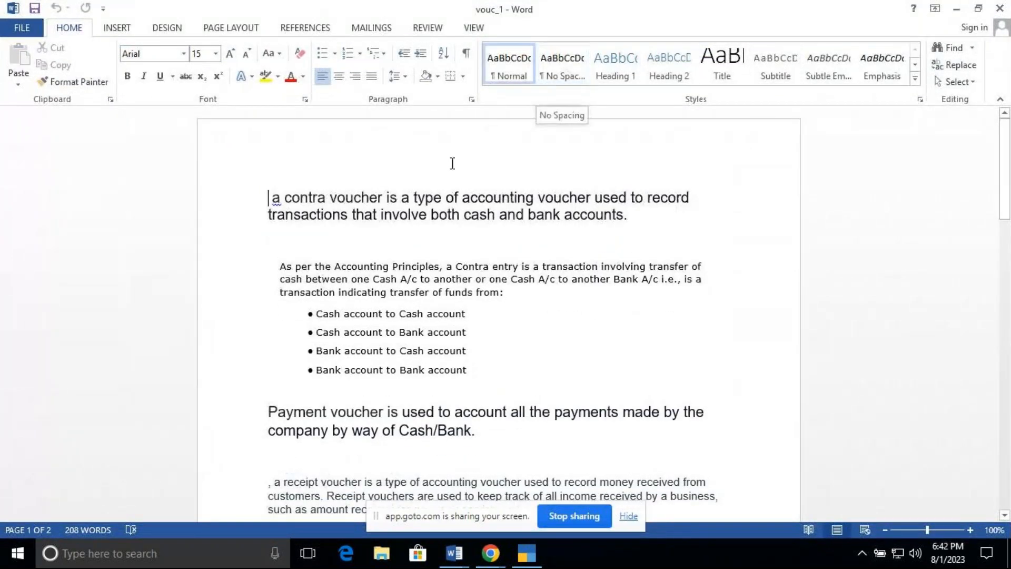
left_click(452, 163)
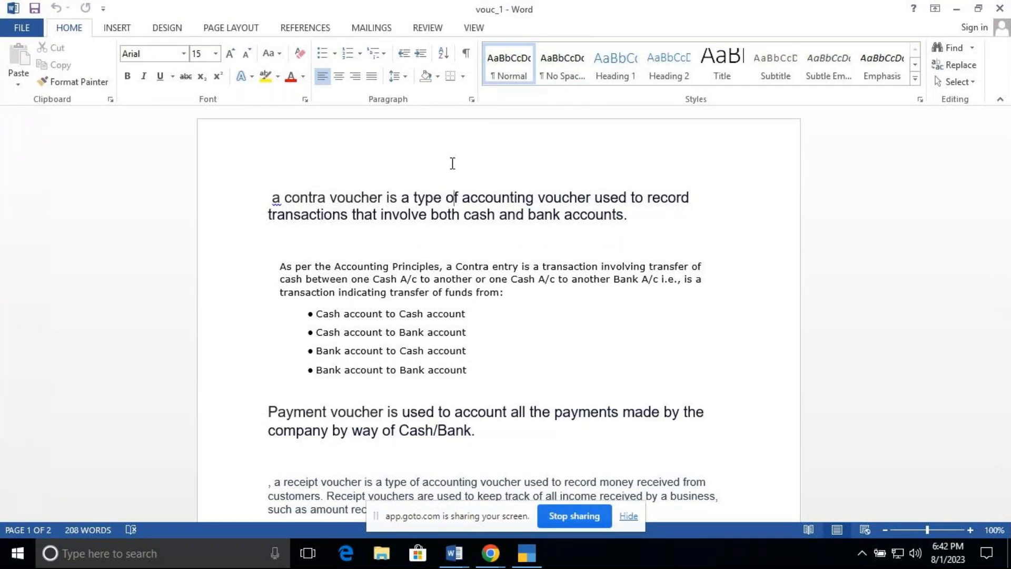
Step: Delete the leading "a" at the start of the contra voucher definition sentence
left_click(285, 197)
key("BackSpace")
key("BackSpace")
key("BackSpace")
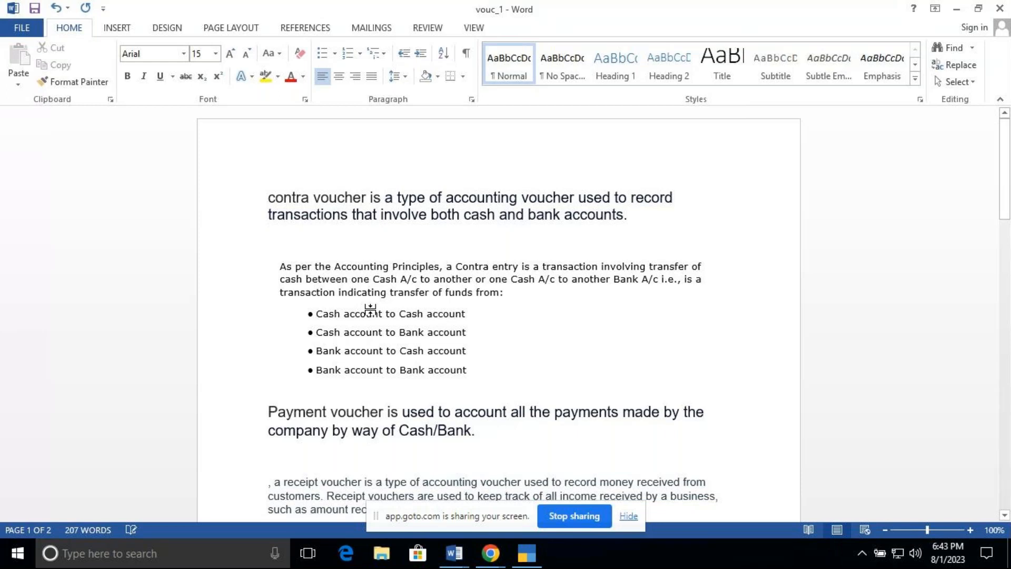
Step: Switch to the GoTo meeting window, clear the raised hands, and minimize it
mouse_move(491, 553)
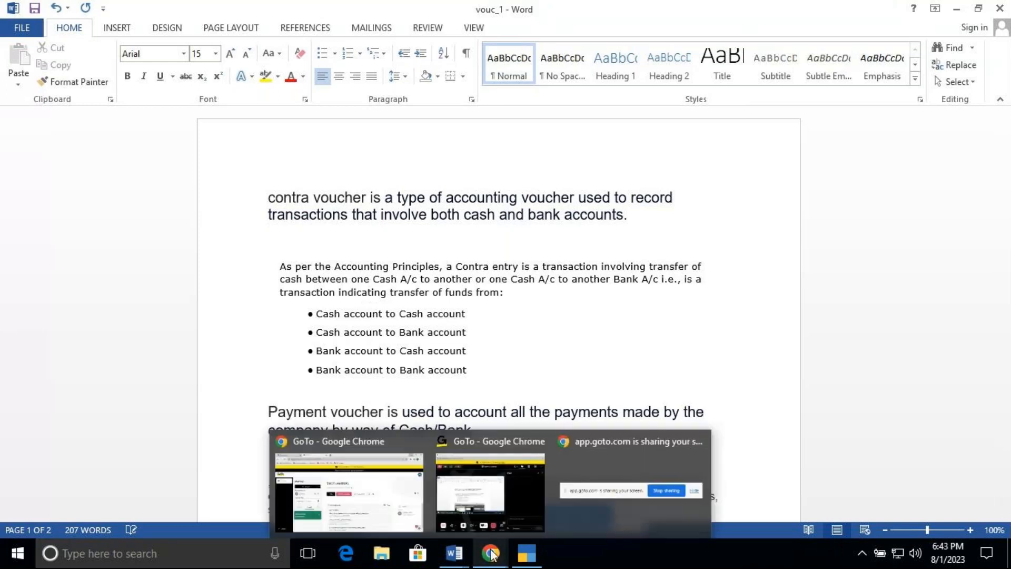
mouse_move(506, 482)
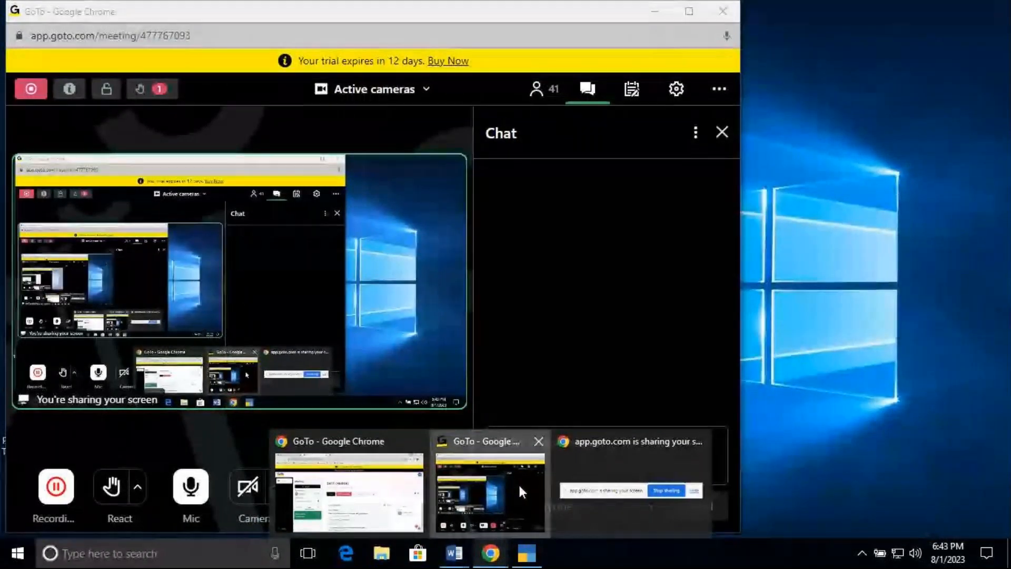
left_click(519, 483)
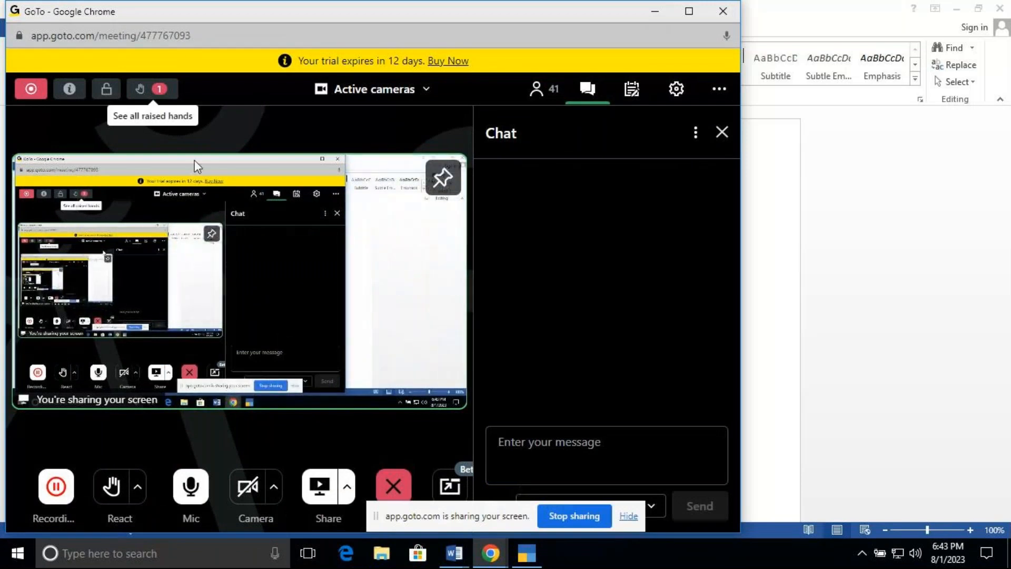
left_click(159, 90)
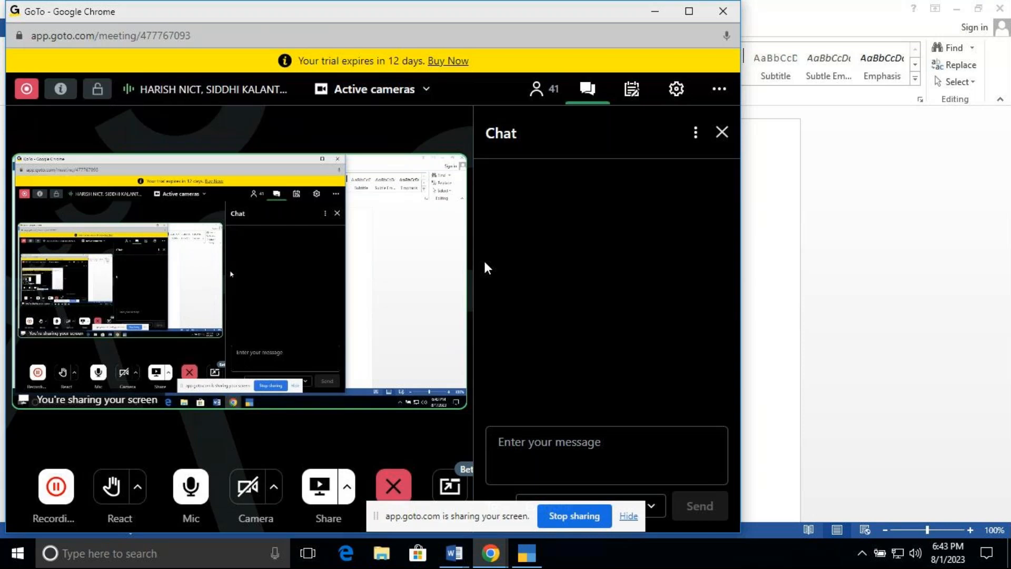
left_click(658, 11)
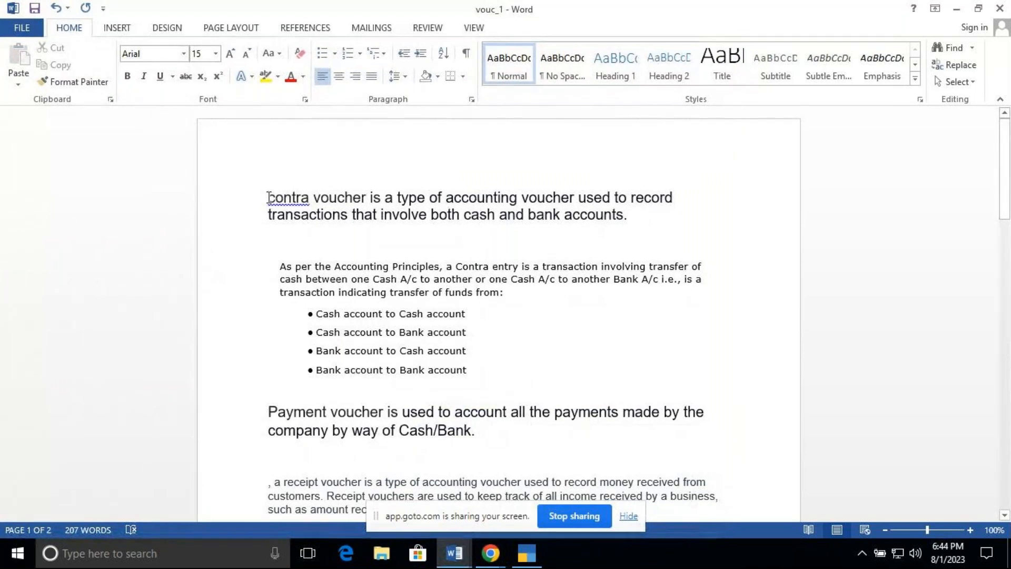
Step: Set the font size of the opening contra voucher definition paragraph to 24
key("shift+Right")
key("shift+Right")
key("shift+Right")
key("shift+Right")
key("shift+Right")
key("shift+Right")
key("shift+Right")
key("shift+Right")
key("shift+Right")
key("shift+Right")
key("shift+Right")
key("shift+Right")
key("shift+Right")
key("shift+Right")
key("shift+Right")
key("shift+Right")
key("shift+Right")
key("shift+Right")
key("shift+Right")
key("shift+Right")
key("shift+Right")
key("shift+Right")
key("shift+Right")
key("shift+Right")
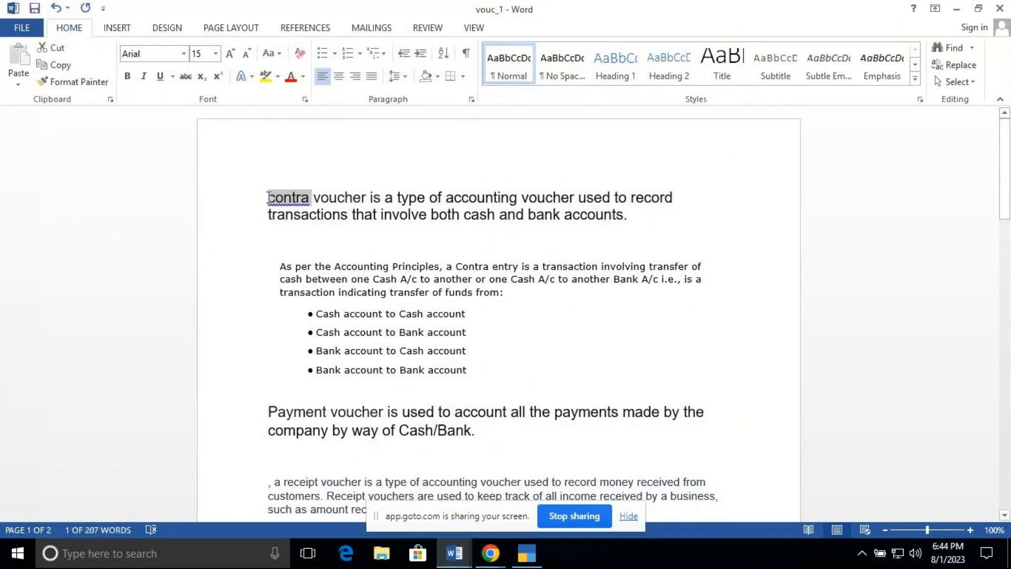
key("shift+Right")
key("shift+Down")
key("shift+Down")
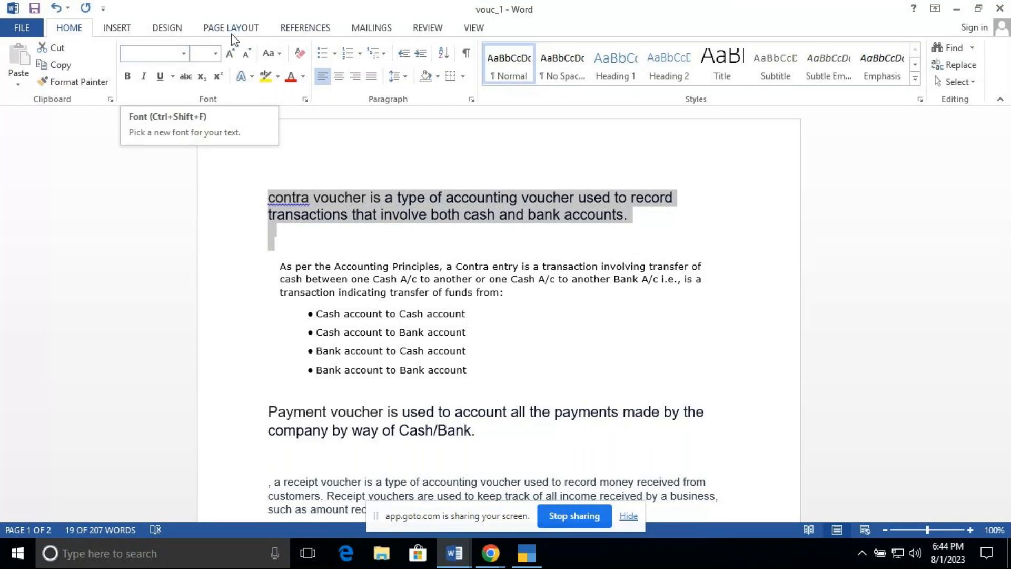
left_click(215, 53)
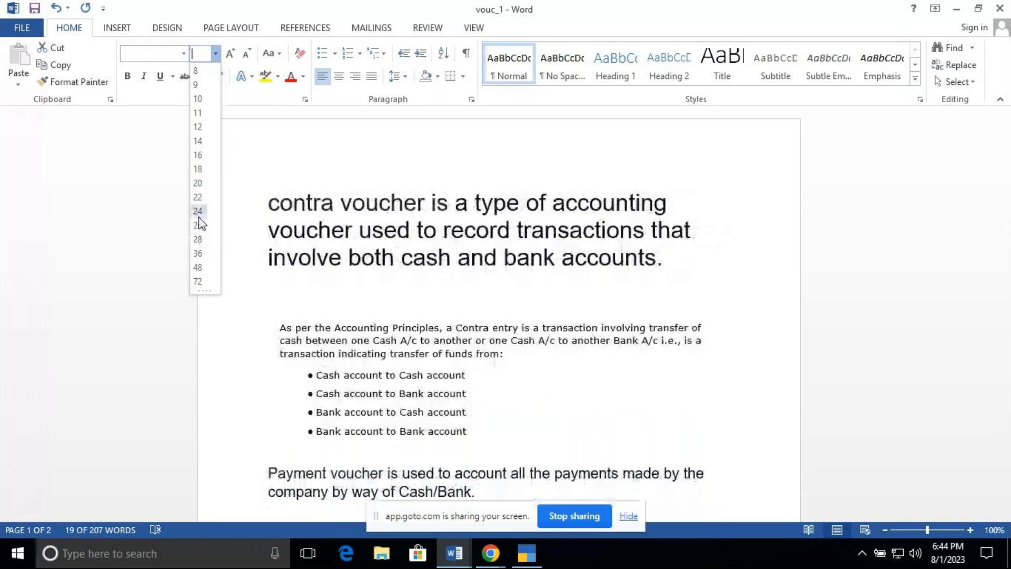
left_click(199, 212)
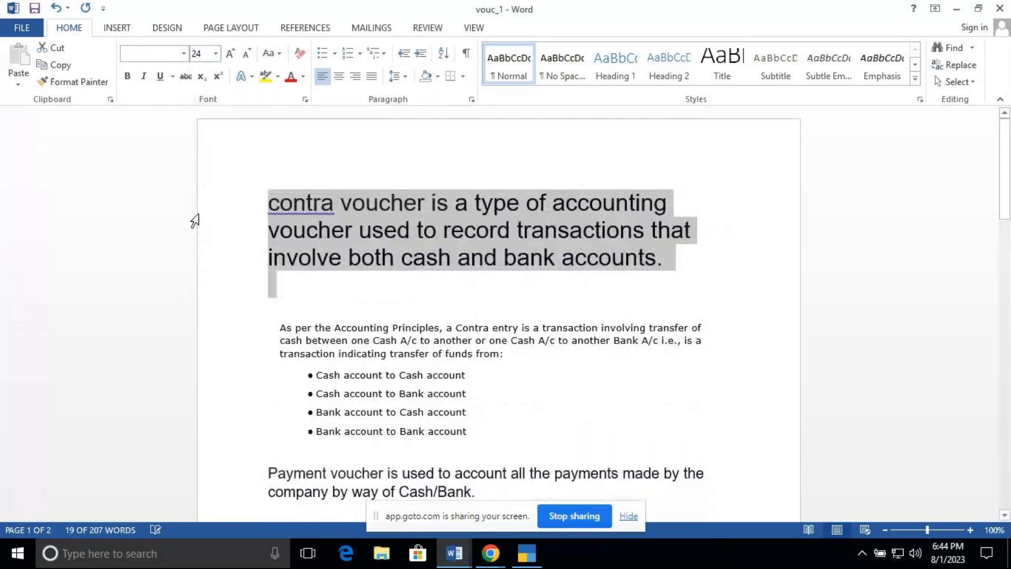
Step: Set the font size of the "As per the Accounting Principles" paragraph and its four bullet points to 22
left_click(432, 309)
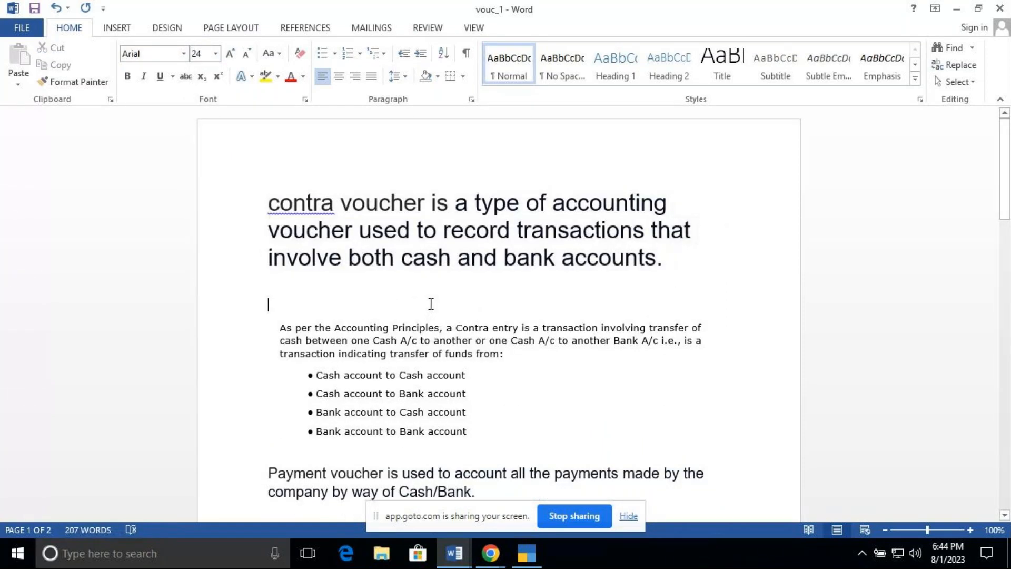
left_click(282, 330)
key("shift+Down")
key("shift+Down")
key("shift+Down")
key("shift+Down")
key("shift+Down")
key("shift+Down")
key("shift+Down")
key("shift+Down")
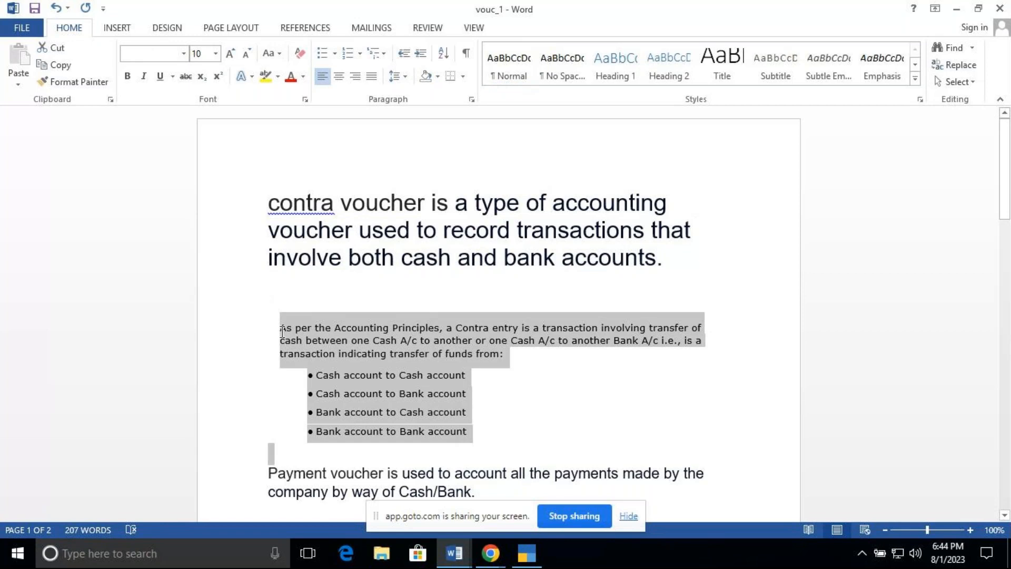
key("shift+Up")
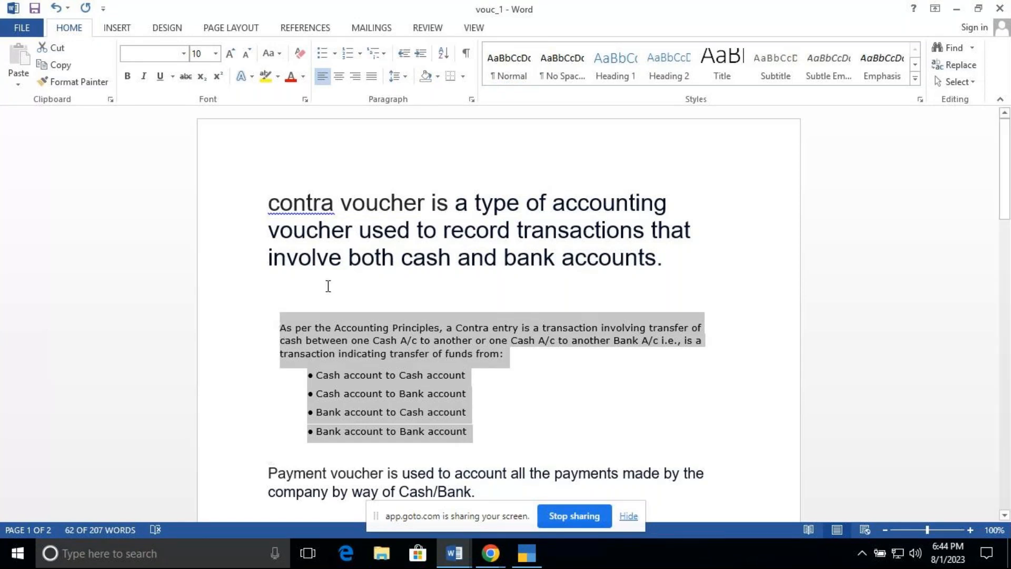
left_click(215, 53)
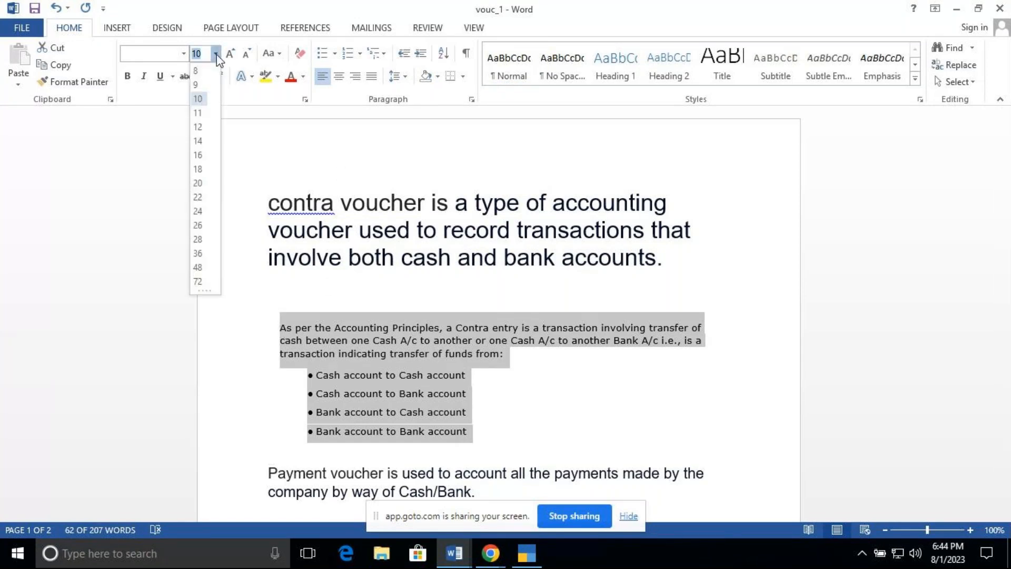
left_click(202, 198)
left_click_drag(1005, 207, 1007, 228)
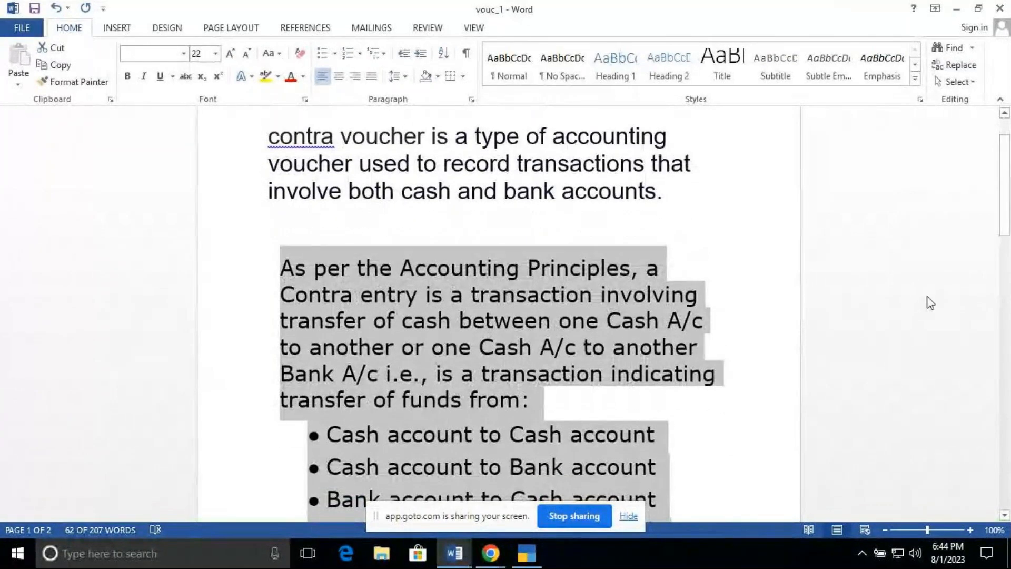
Step: Zoom the document to 82% and hide the screen-sharing notification bar
left_click(798, 343)
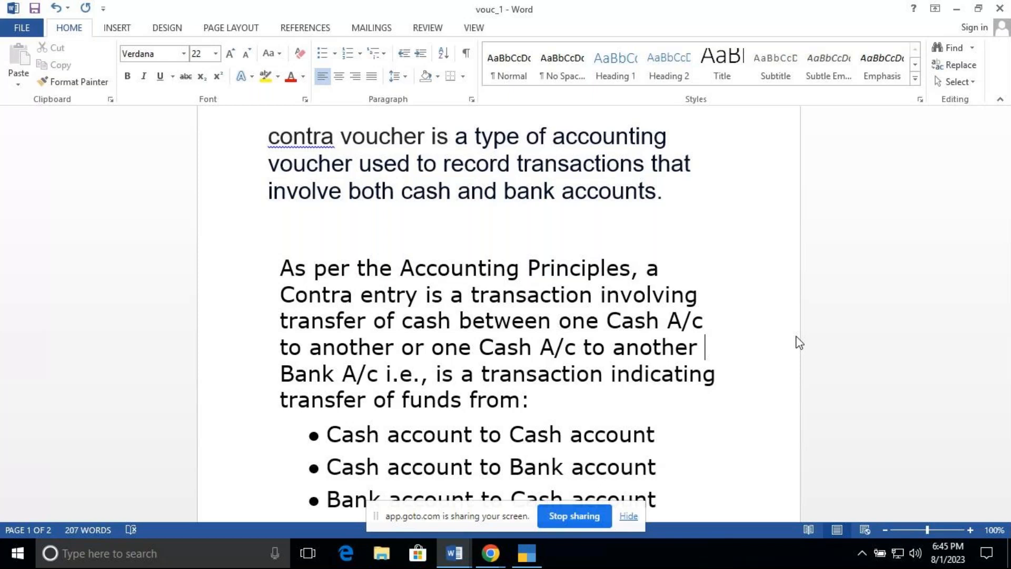
key("Down")
left_click(921, 529)
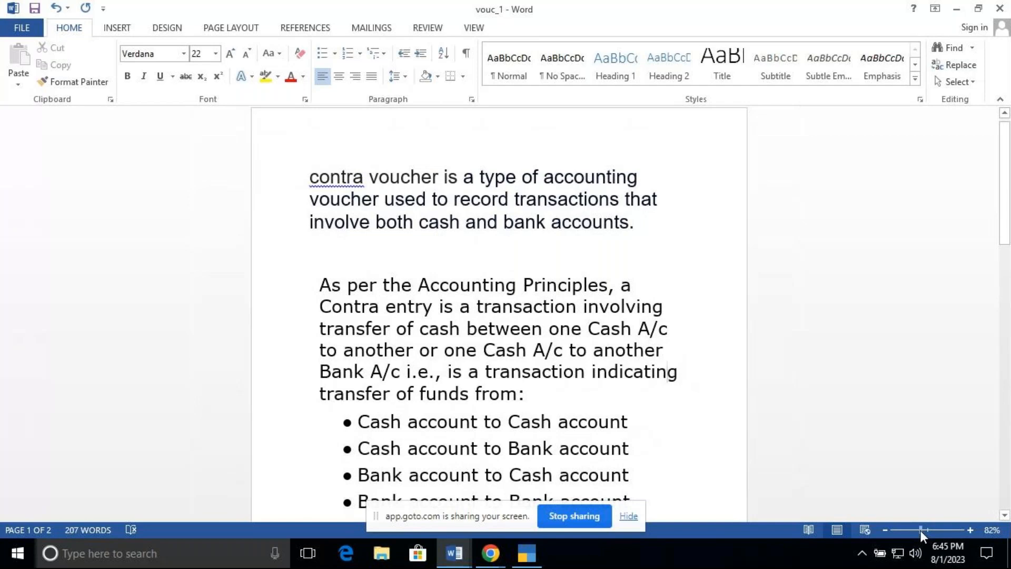
left_click(627, 517)
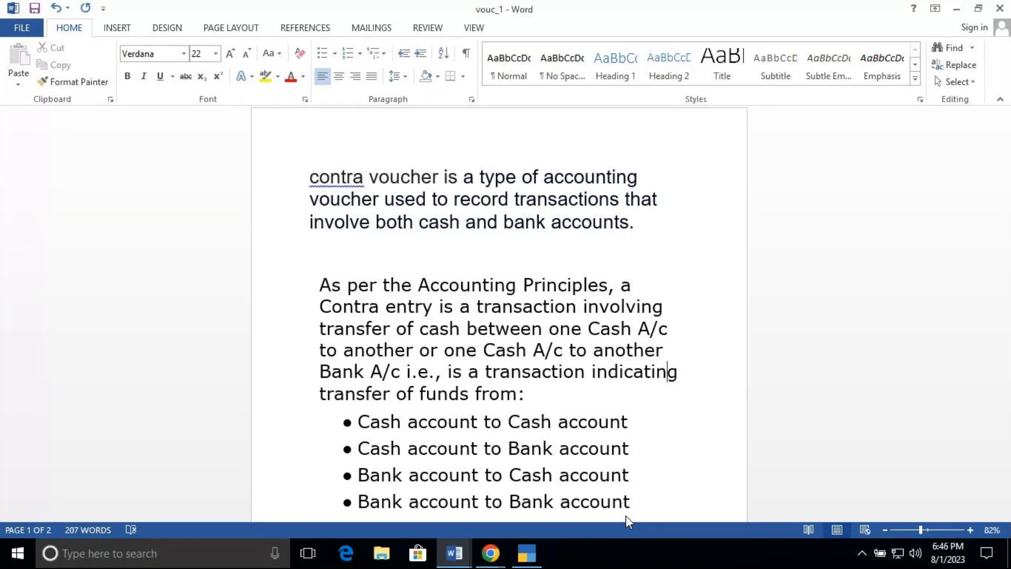
key("Down")
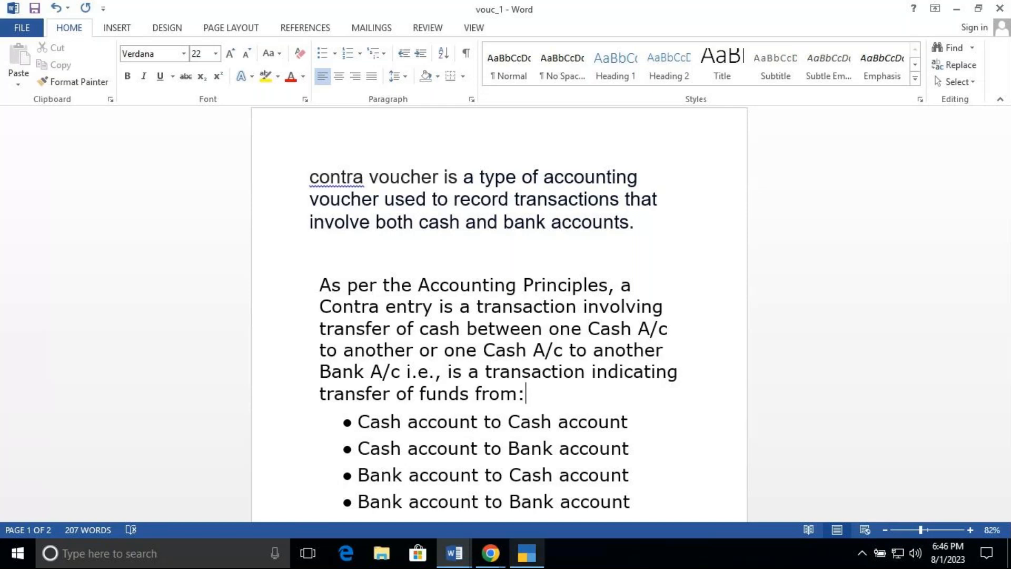
mouse_move(490, 553)
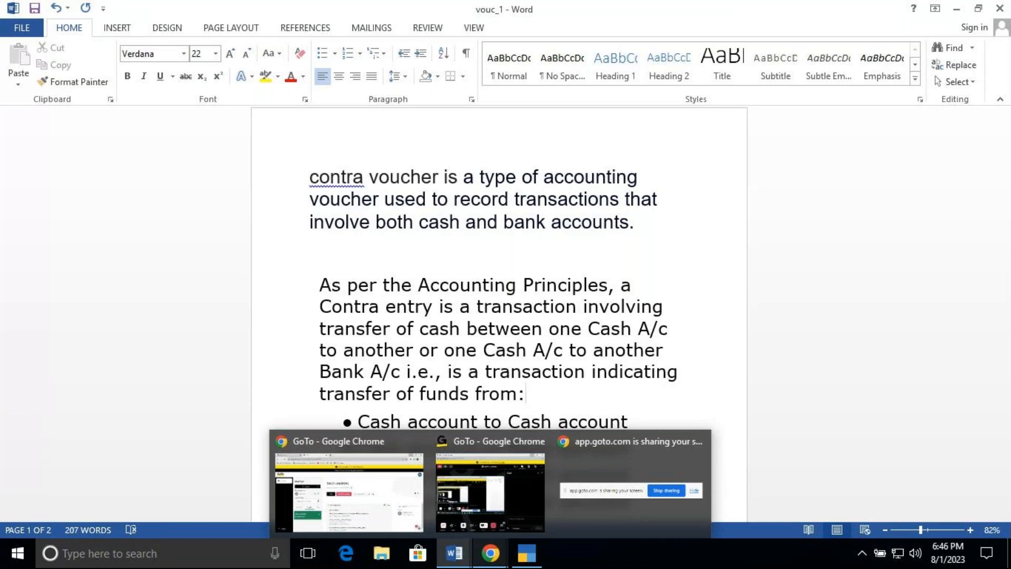
mouse_move(529, 510)
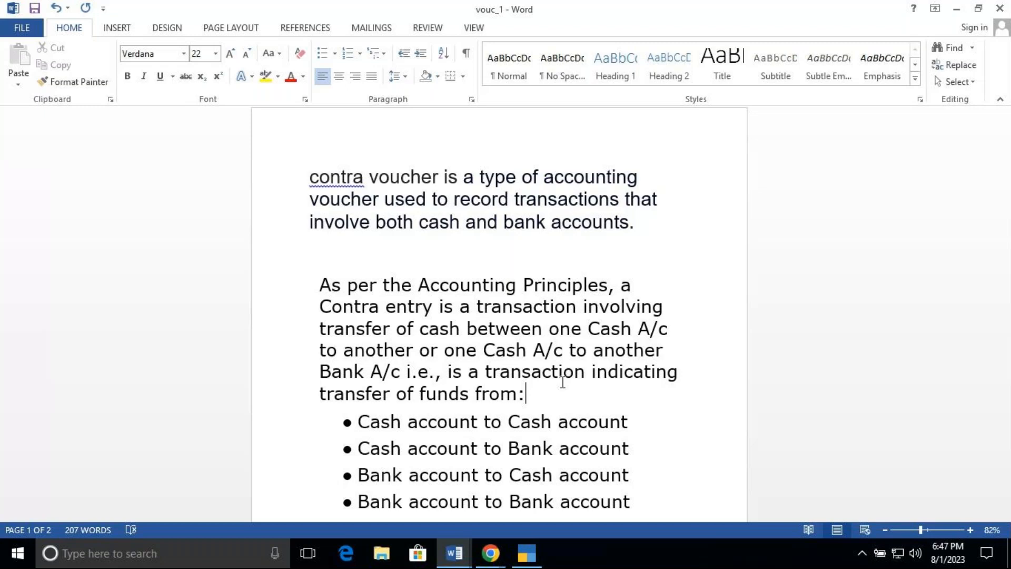
Step: Paste the clipboard contents on the blank line after the contra voucher bullet list
key("Down")
key("Down")
key("Down")
key("Down")
key("Down")
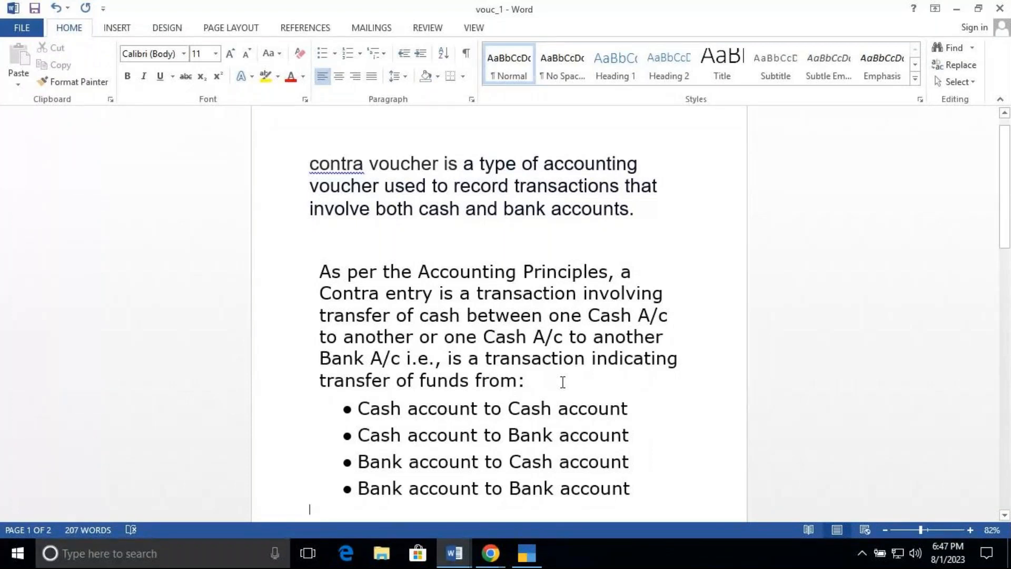
type("Payment voucher is used to account all the payments made by the")
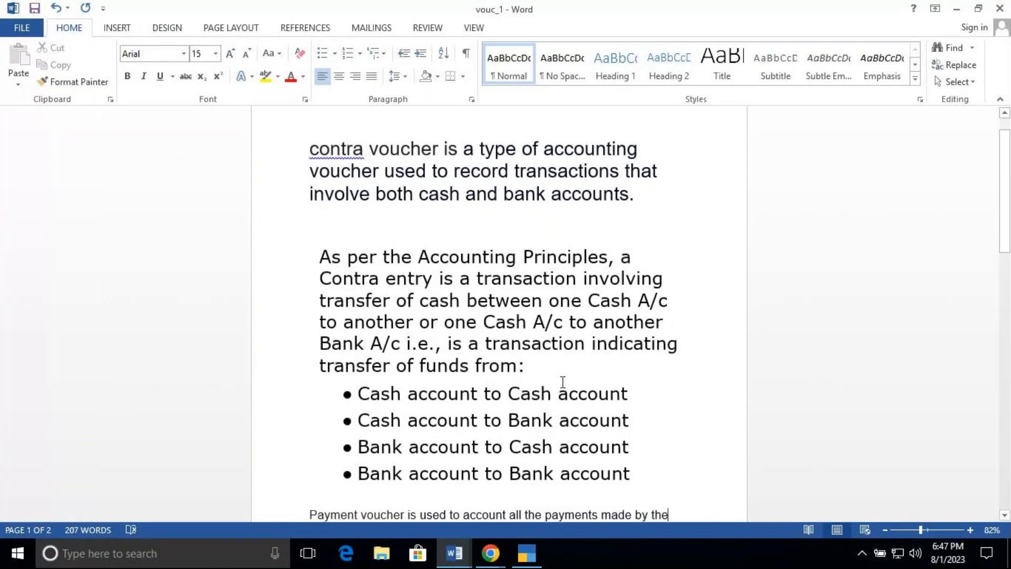
key("Up")
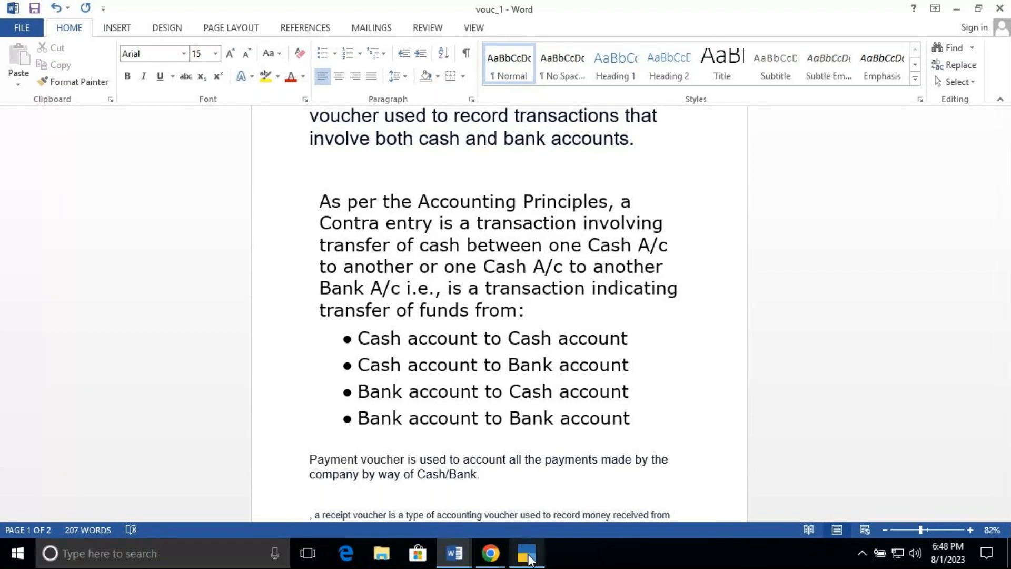
Step: Switch to TallyPrime to show the List of Voucher Types, then return to the vouc_1 document
left_click(529, 559)
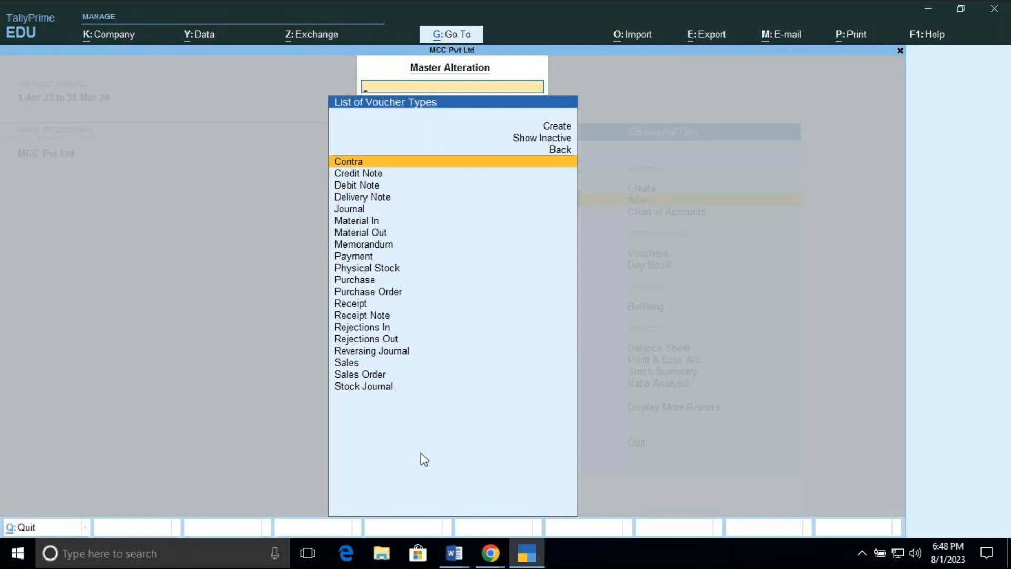
left_click(458, 553)
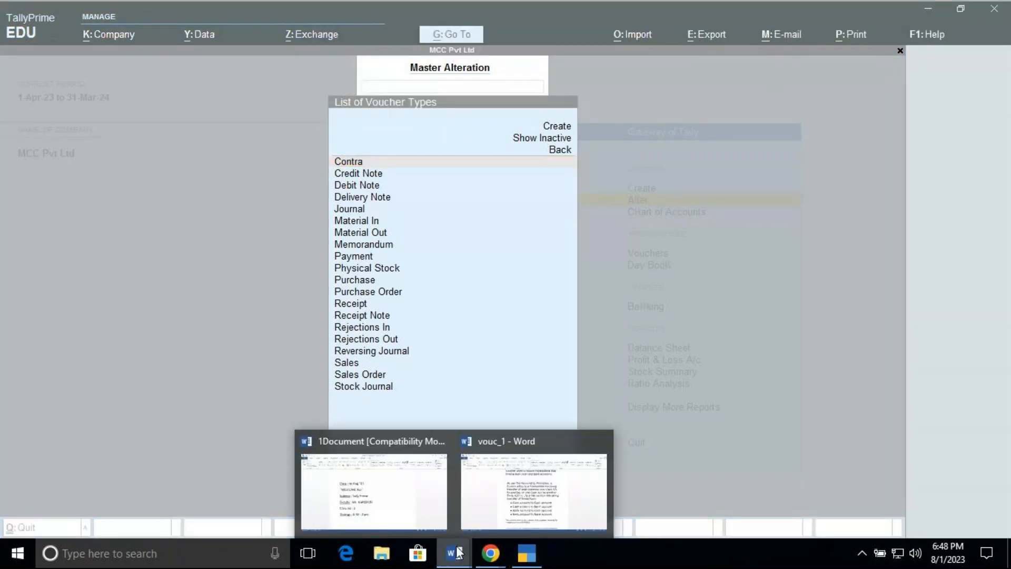
mouse_move(521, 502)
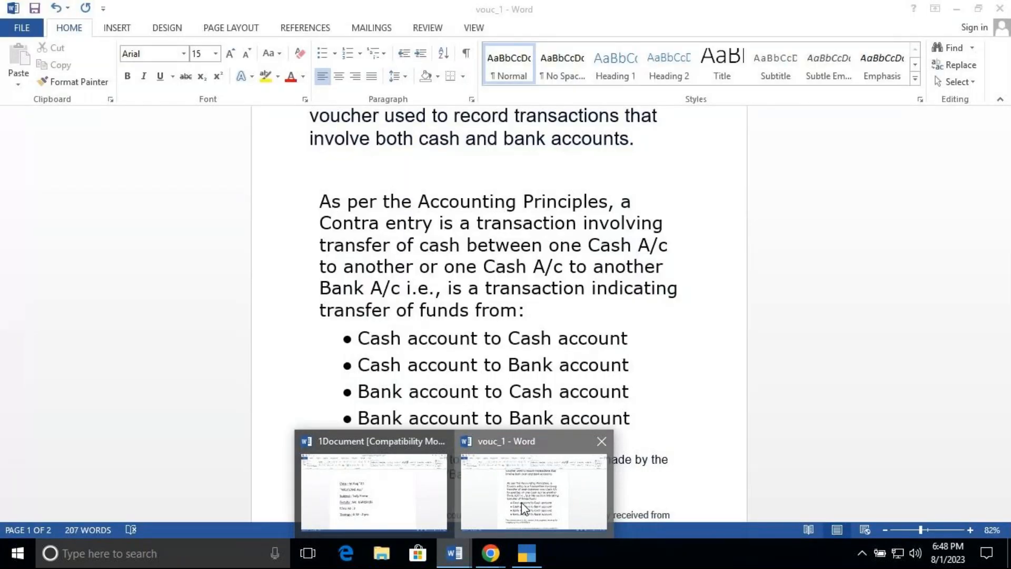
left_click(521, 501)
Step: Set the font size of the Payment voucher definition paragraph to 24
scroll(522, 501, "down", 1)
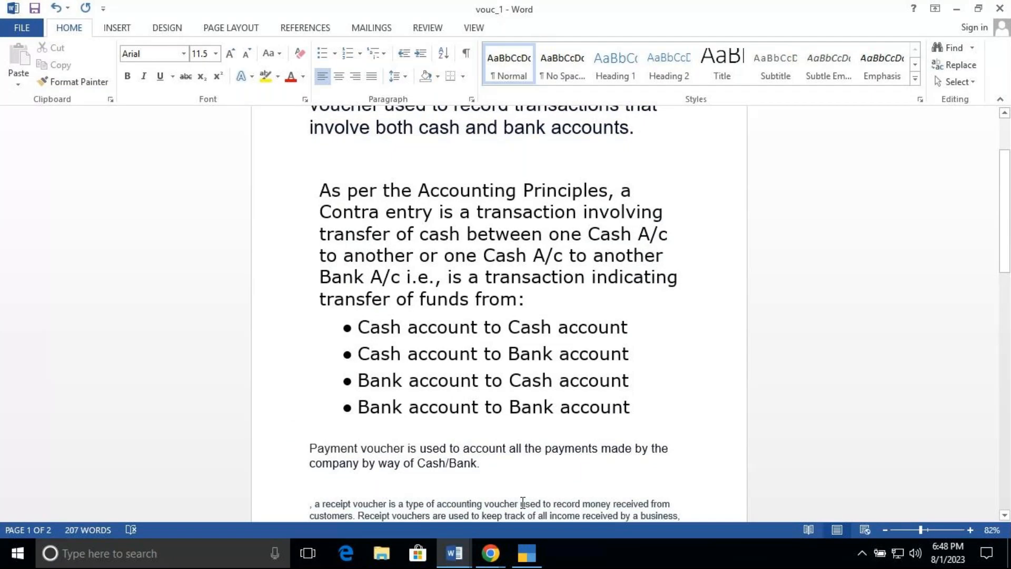
scroll(522, 502, "down", 6)
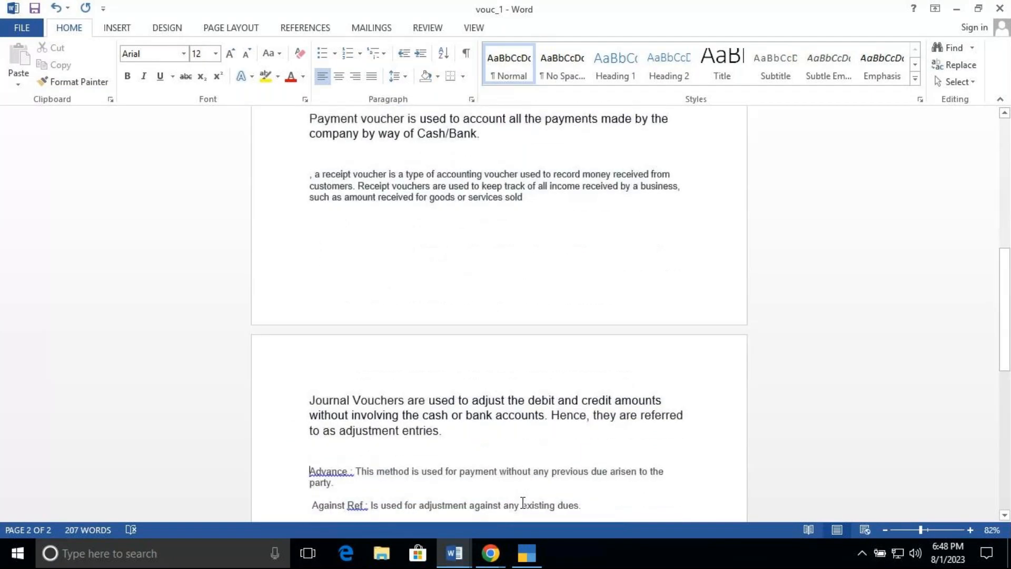
triple_click(306, 118)
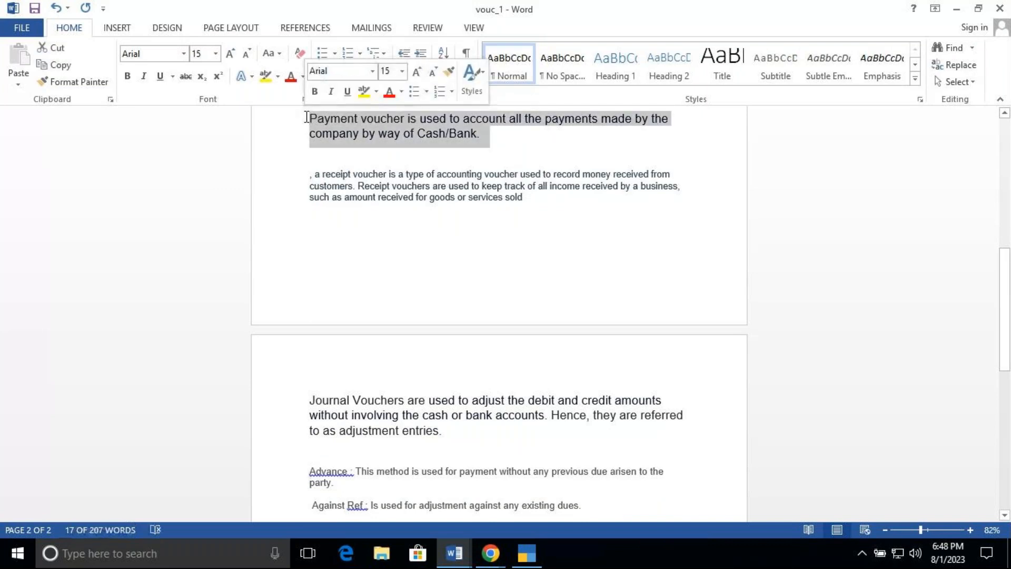
left_click(216, 56)
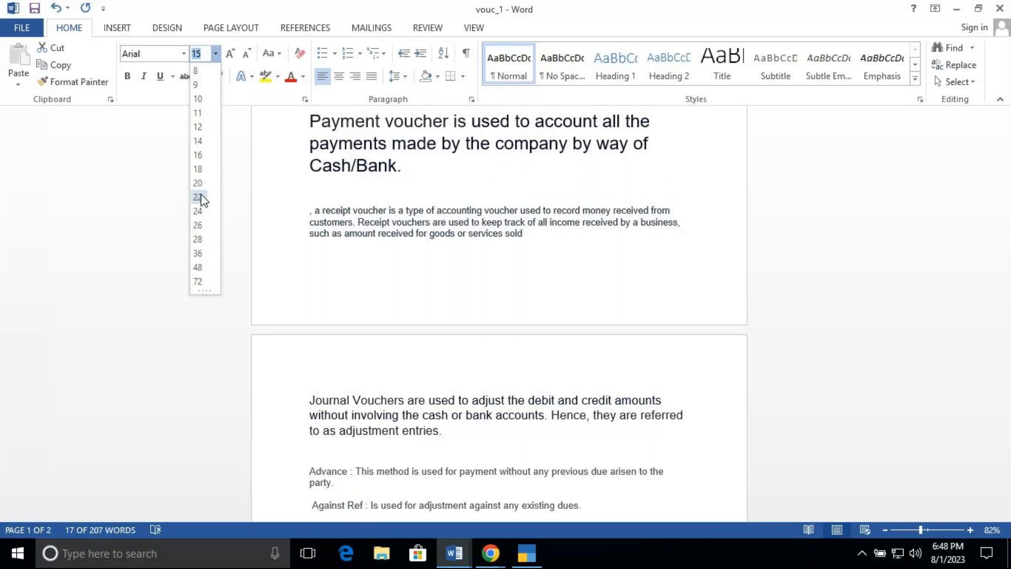
left_click(199, 212)
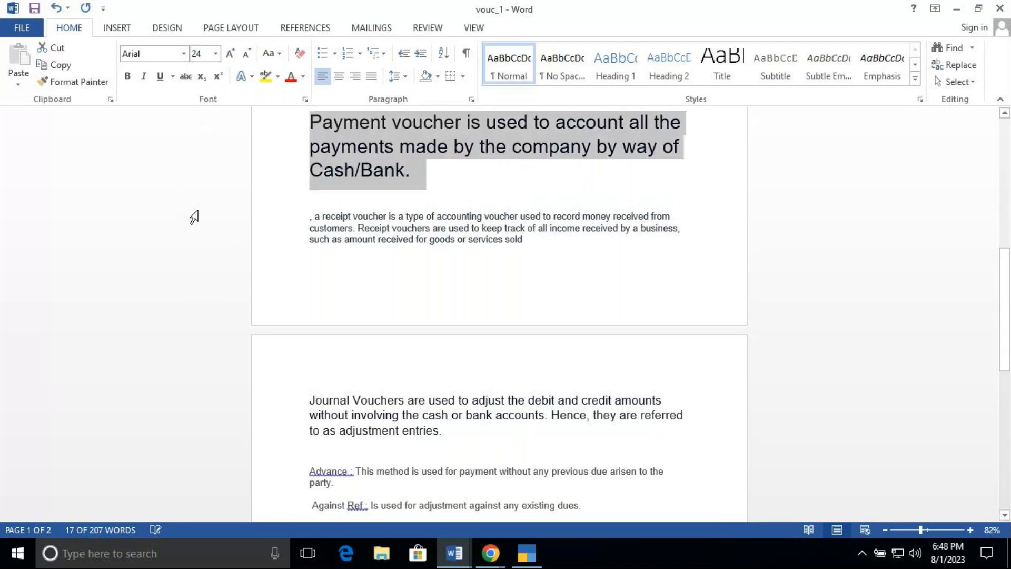
key("Down")
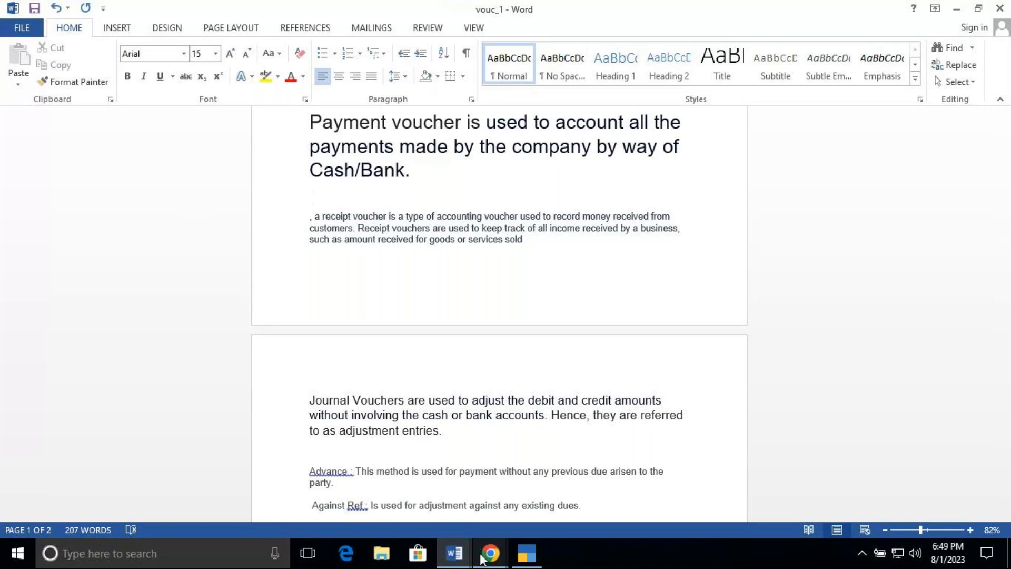
Step: Check the GoTo meeting chat and the TallyPrime voucher type list, then return to the vouc_1 document
mouse_move(482, 558)
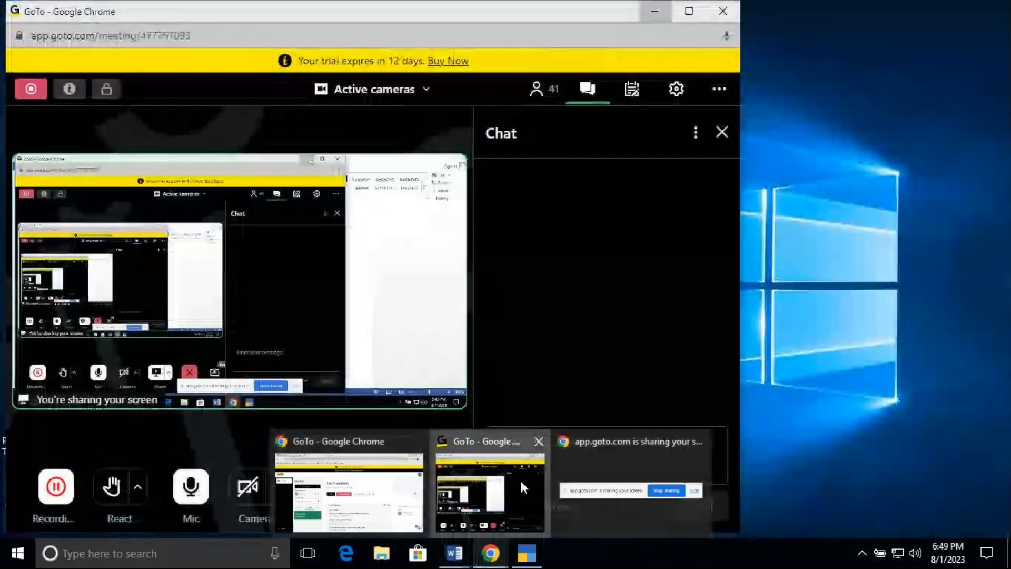
left_click(520, 479)
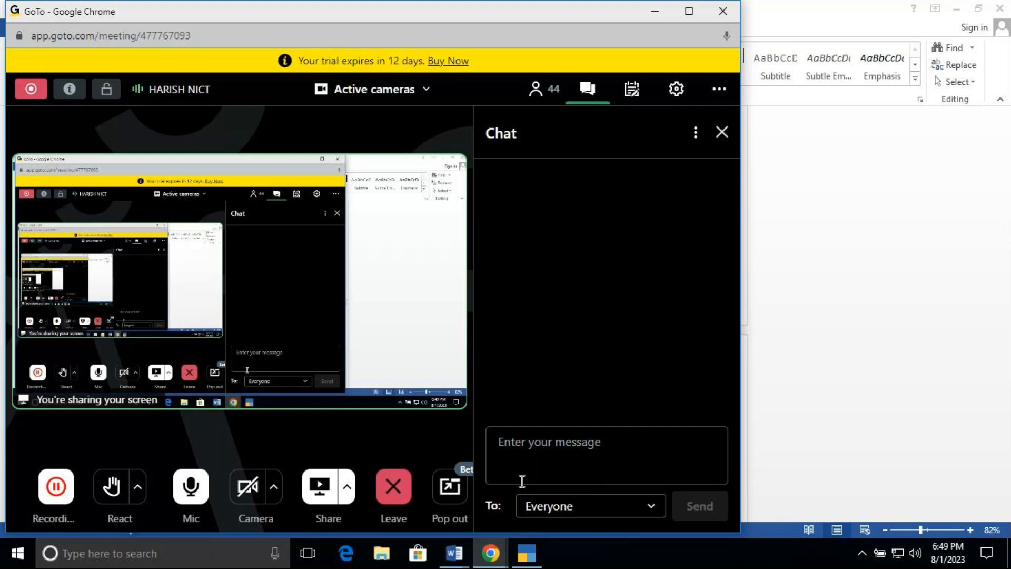
mouse_move(451, 547)
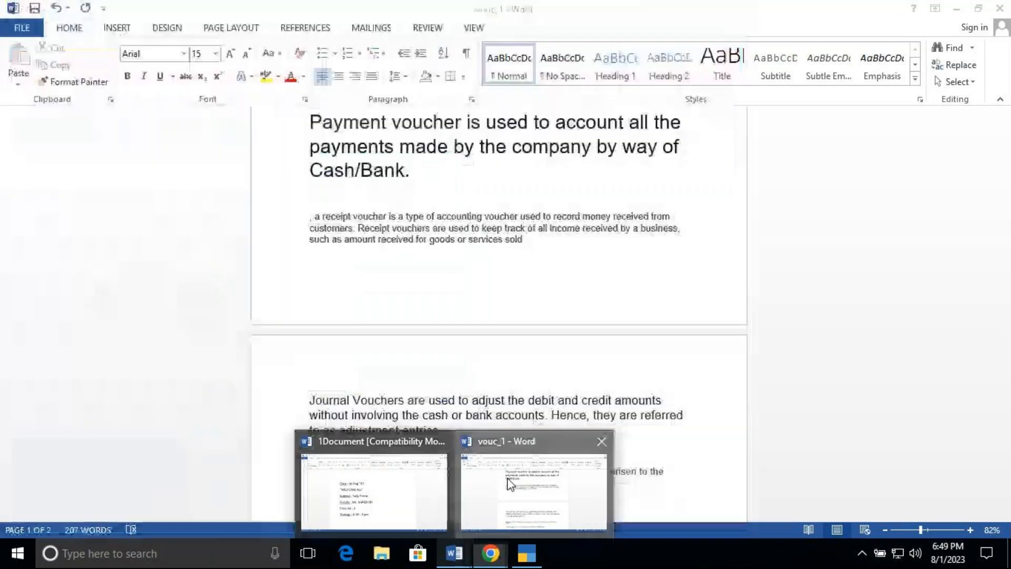
left_click(509, 482)
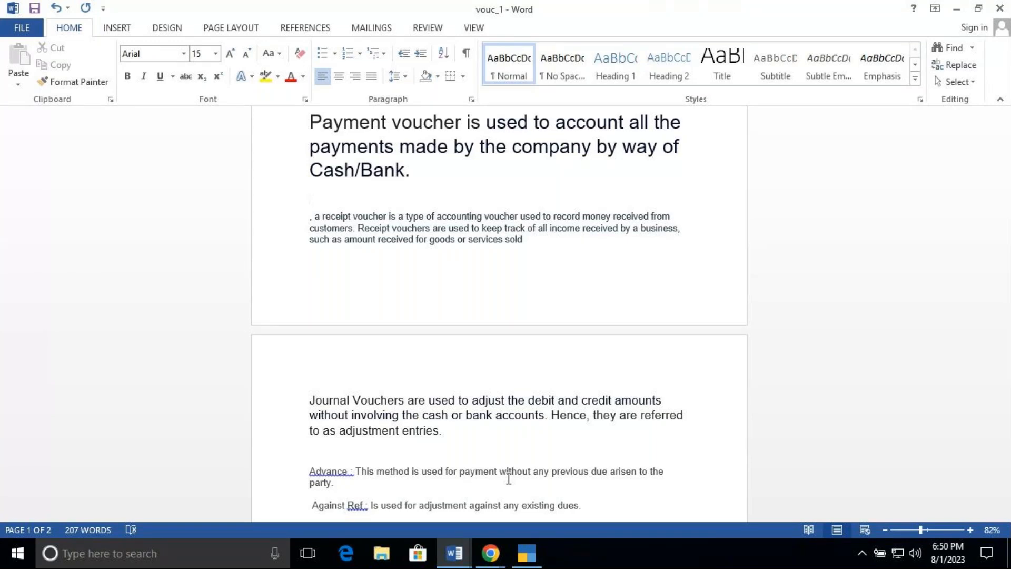
left_click(526, 554)
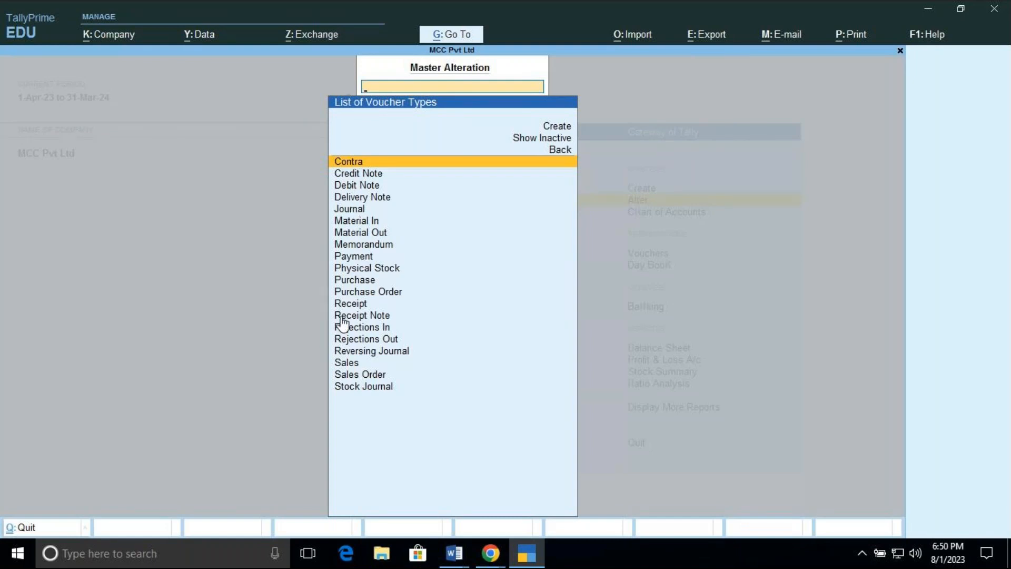
left_click(462, 565)
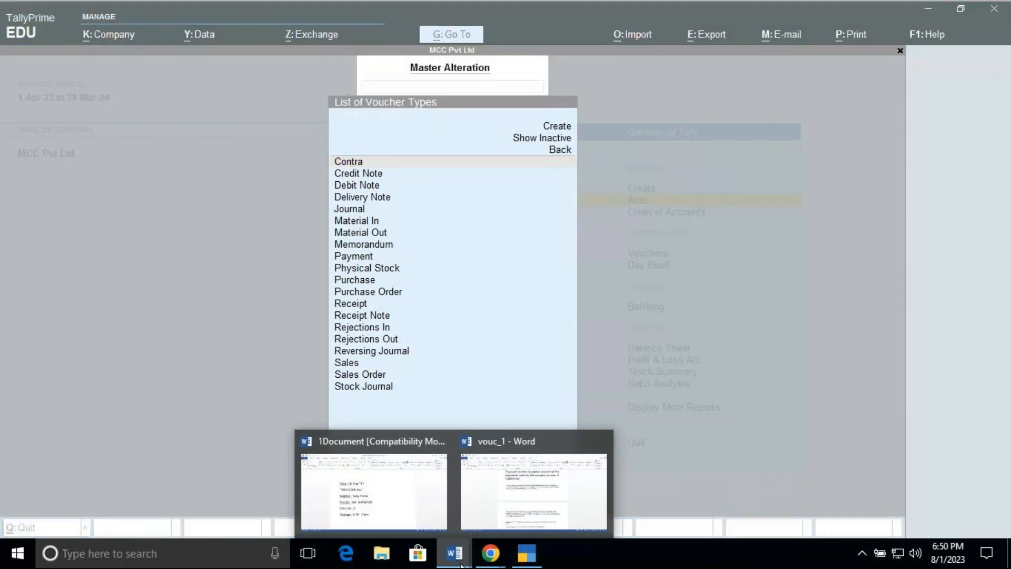
left_click(469, 497)
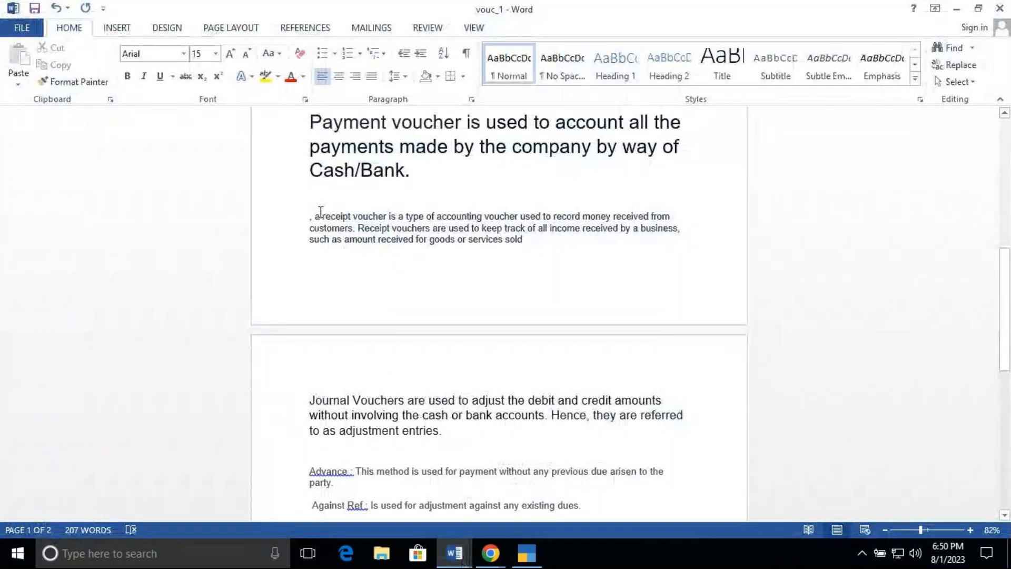
Step: Delete the leading ", a" from the receipt voucher definition and set that paragraph's font size to 24
left_click(321, 216)
key("BackSpace")
key("BackSpace")
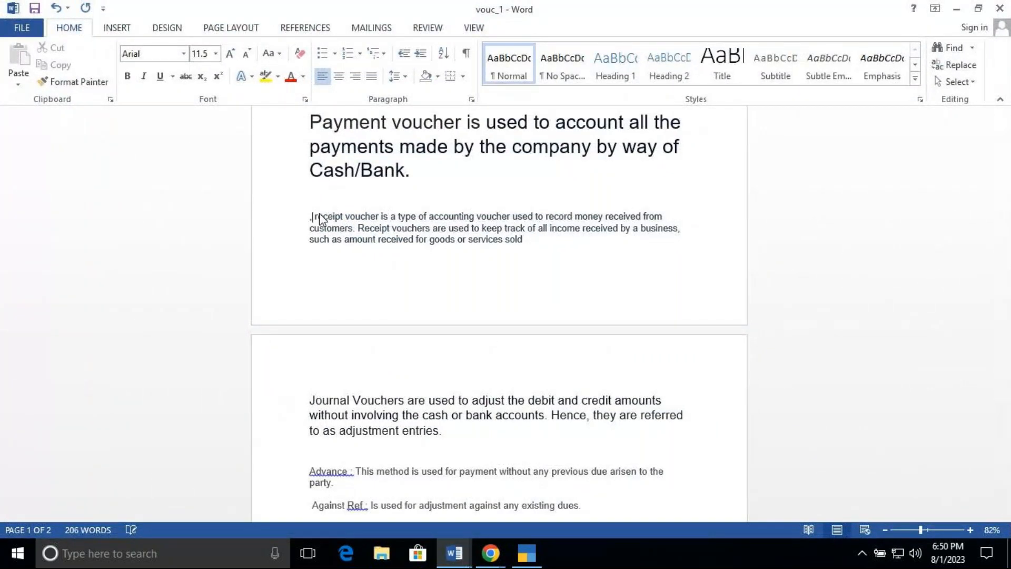
key("BackSpace")
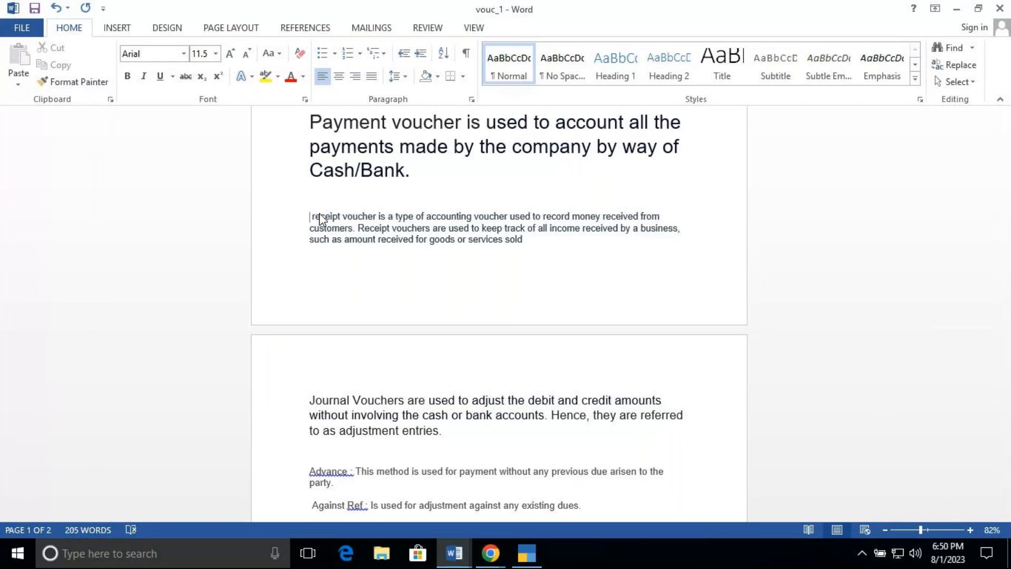
triple_click(319, 216)
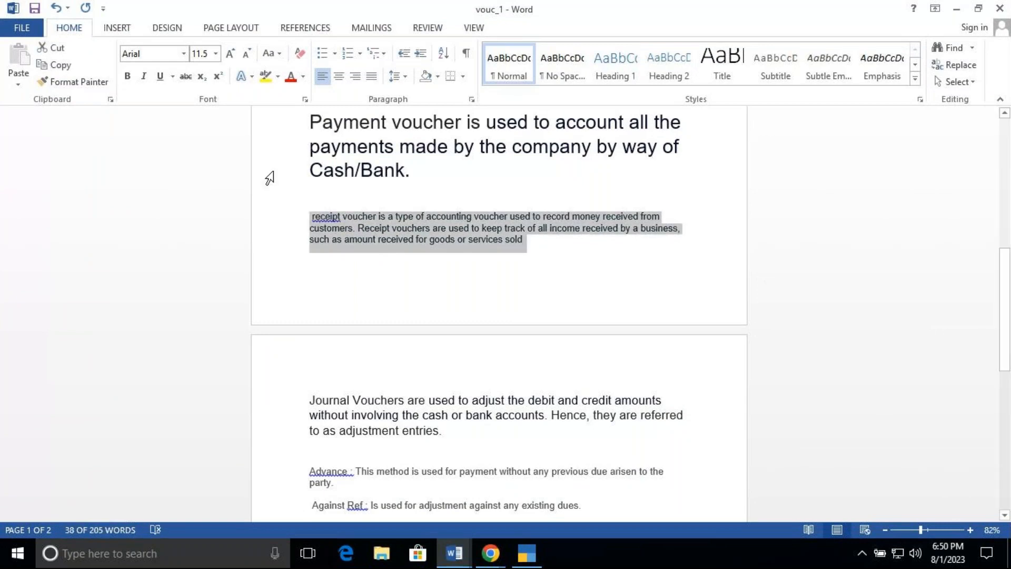
left_click(217, 53)
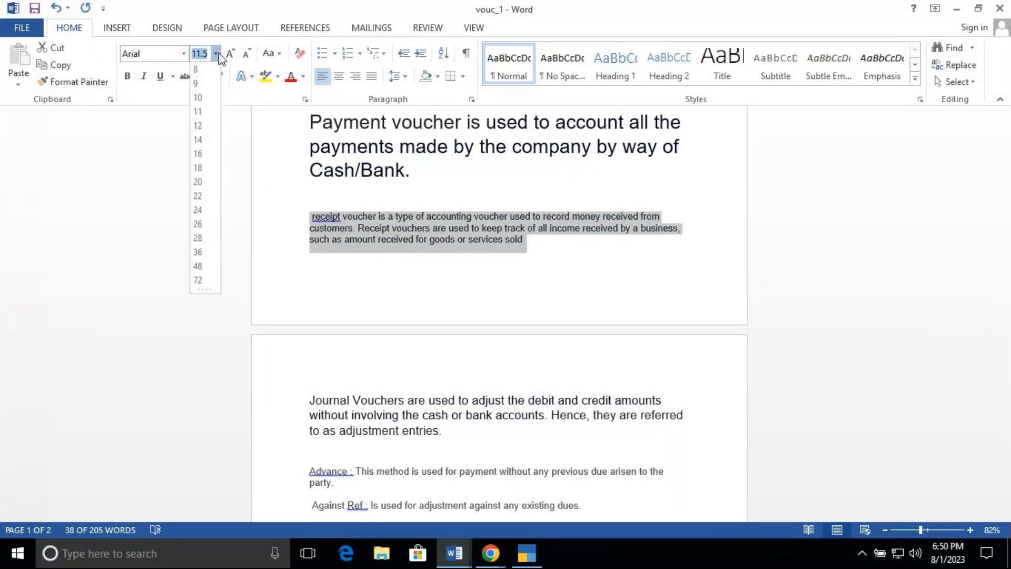
left_click(199, 211)
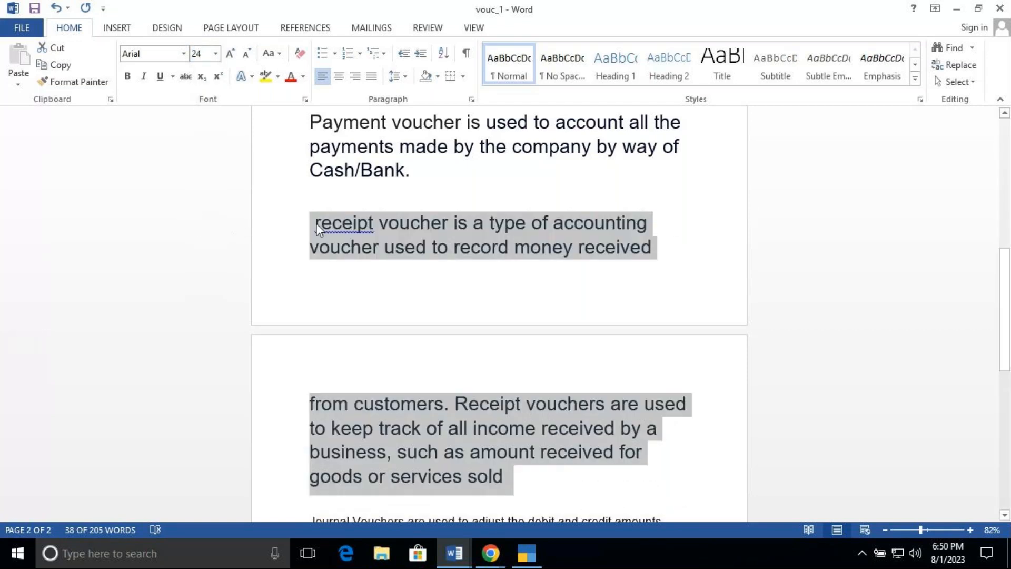
Step: Capitalize the first letter of the receipt voucher definition so it begins with "Receipt"
left_click(323, 225)
key("BackSpace")
type("R")
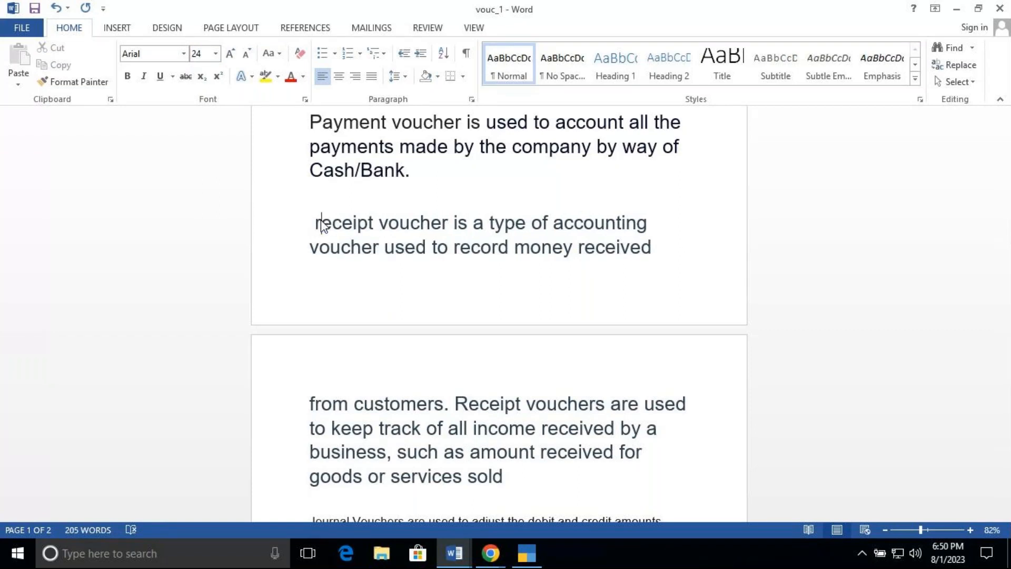
key("BackSpace")
type("R")
key("BackSpace")
type("R")
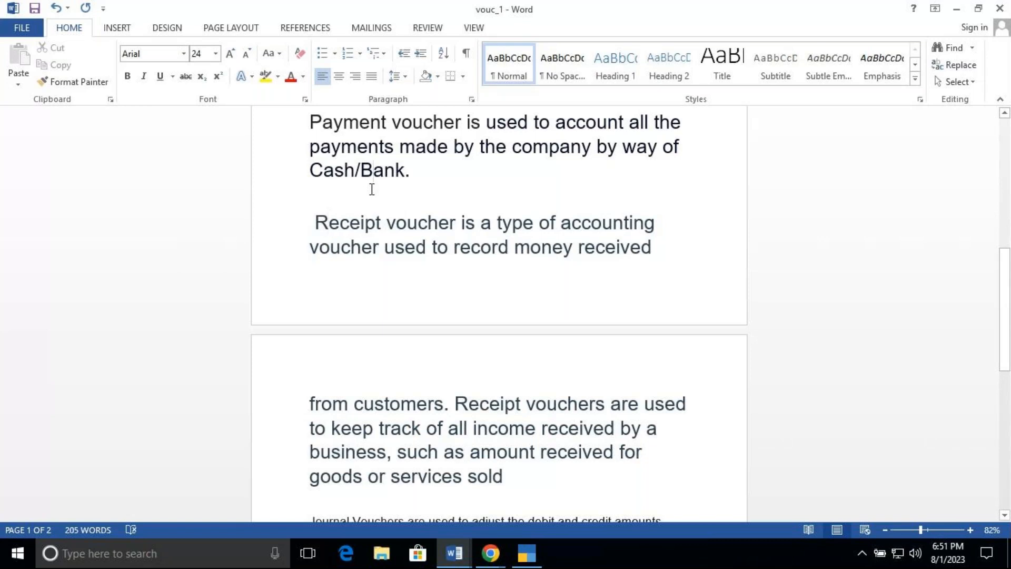
Step: Remove the blank line above the receipt voucher paragraph and insert a page break before it
left_click(355, 197)
key("Delete")
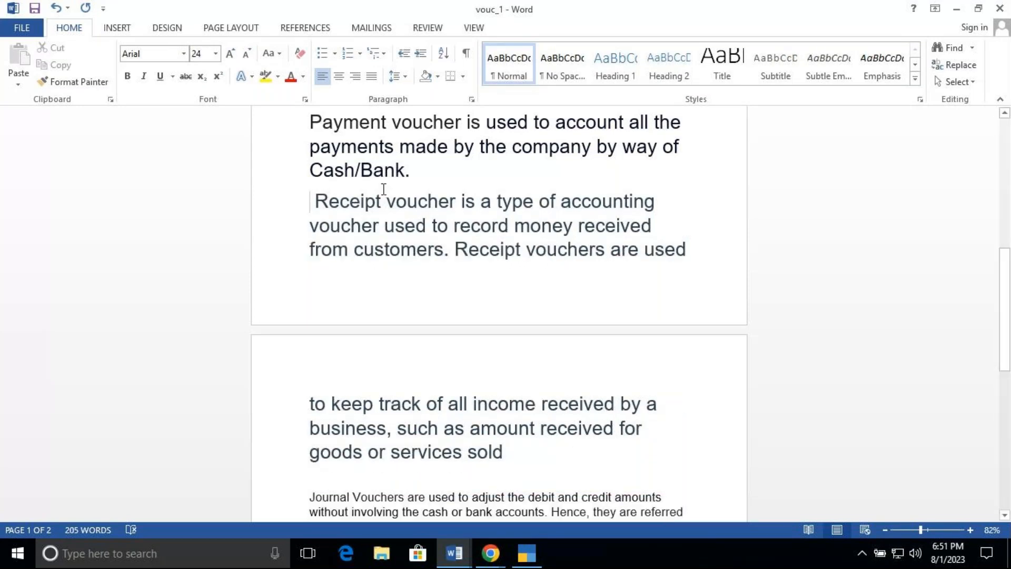
key("ctrl+Return")
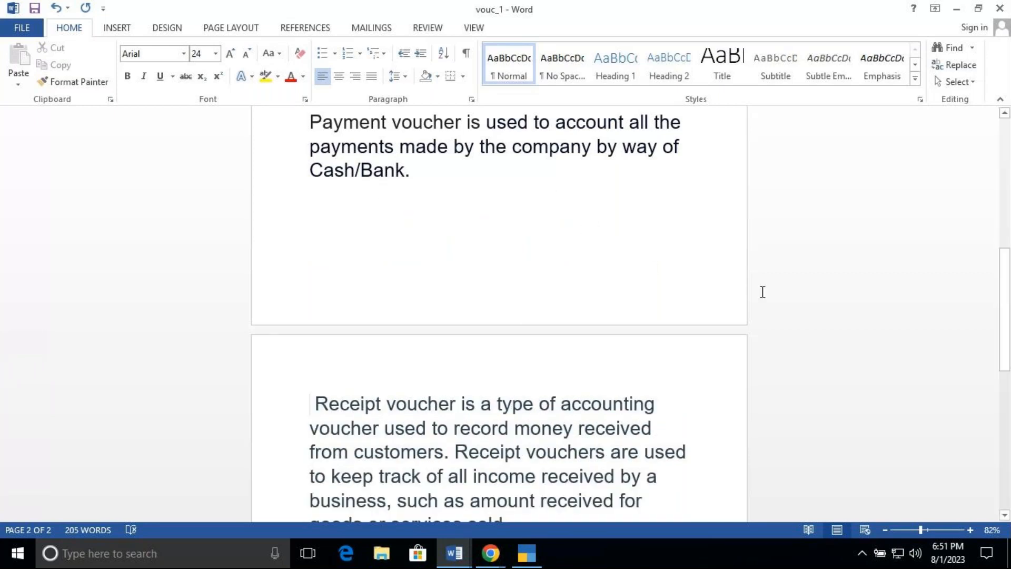
Step: Add two empty paragraphs after the end of the receipt voucher definition
left_click_drag(1007, 337, 1001, 356)
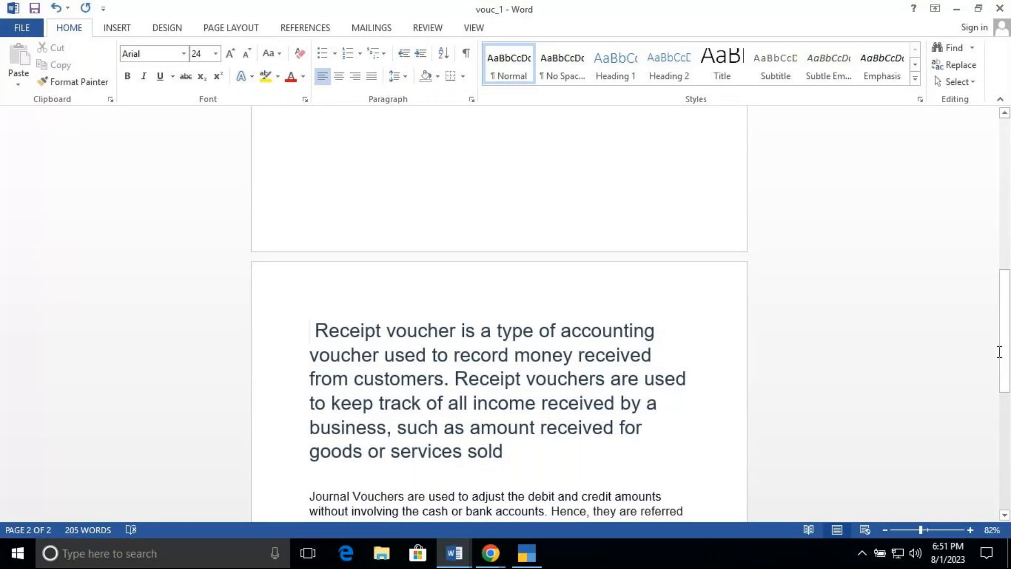
left_click(999, 352)
double_click(999, 351)
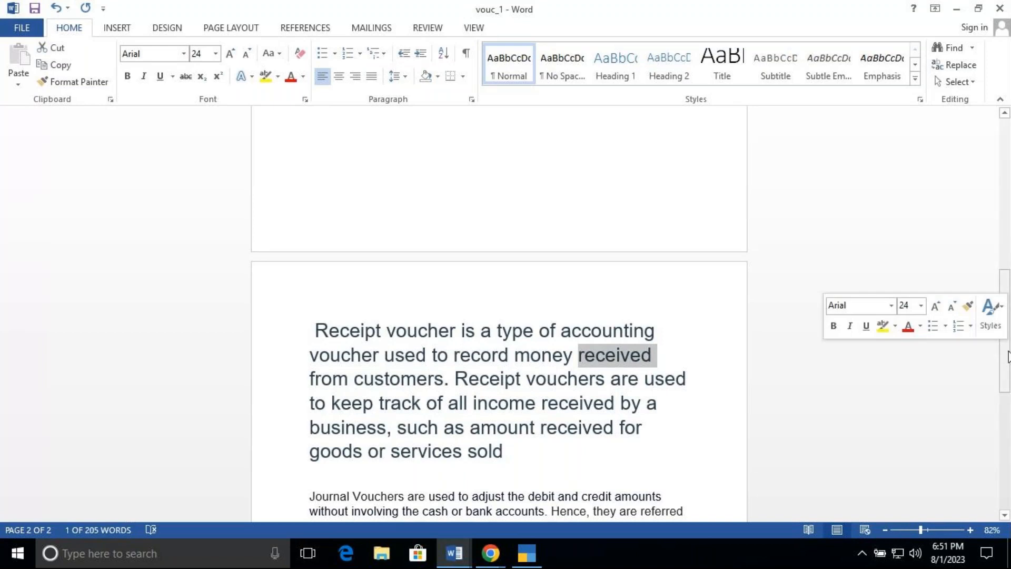
left_click_drag(1006, 363, 1006, 354)
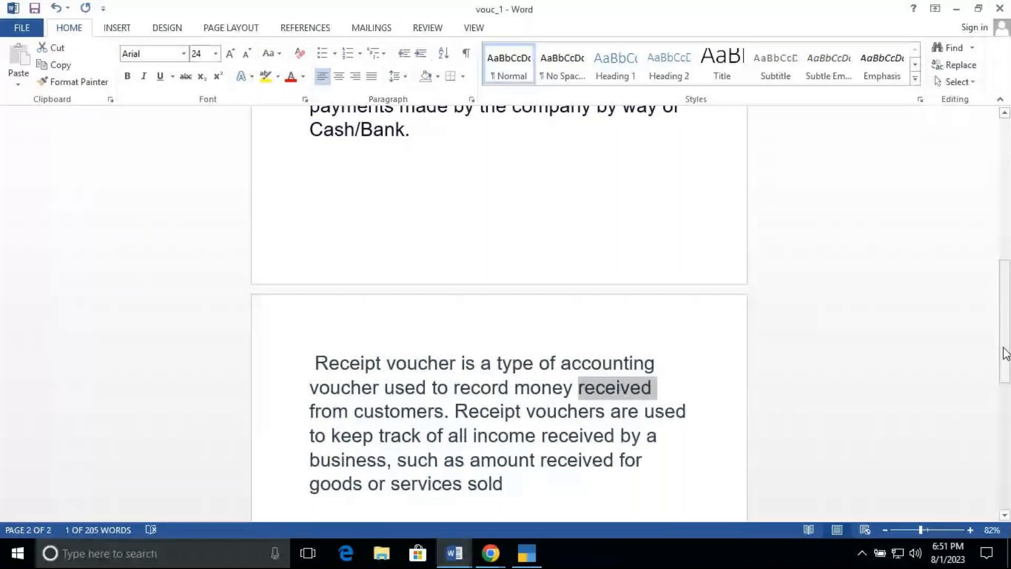
left_click(657, 435)
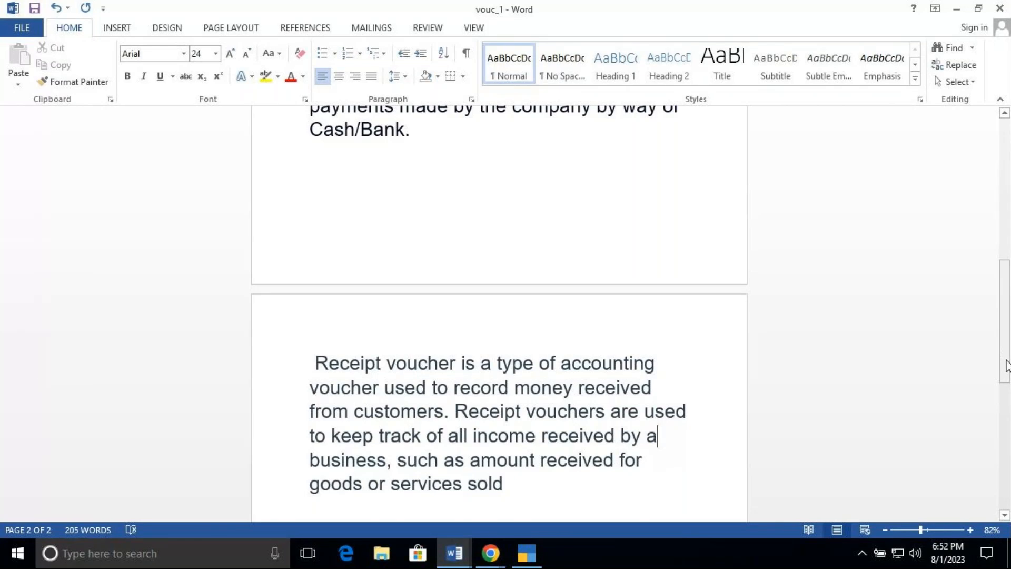
left_click_drag(1006, 365, 1006, 375)
left_click(602, 470)
key("Return")
key("Return")
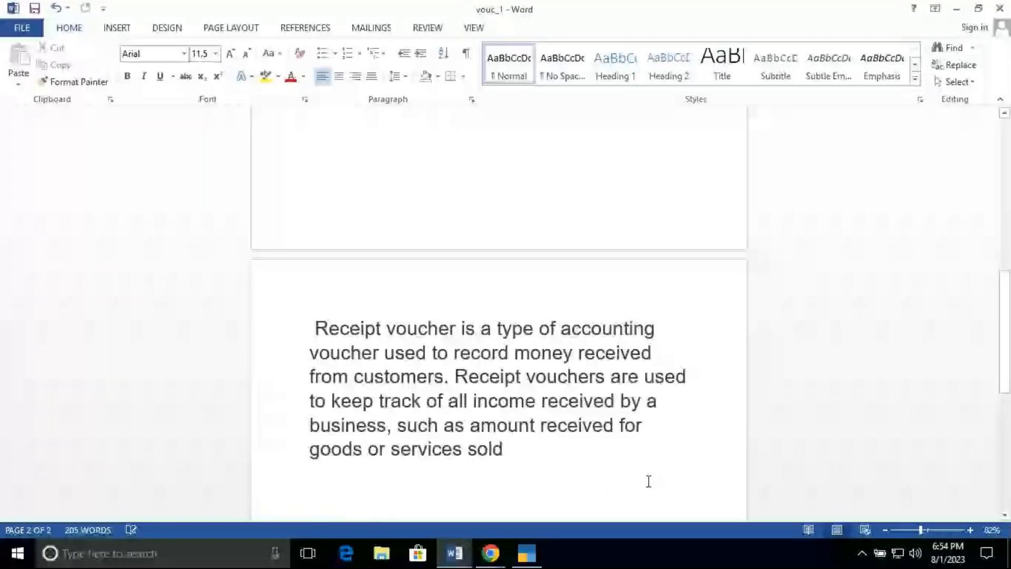
Step: Switch to TallyPrime, close the List of Voucher Types back to the Gateway of Tally, and minimize it
left_click(523, 561)
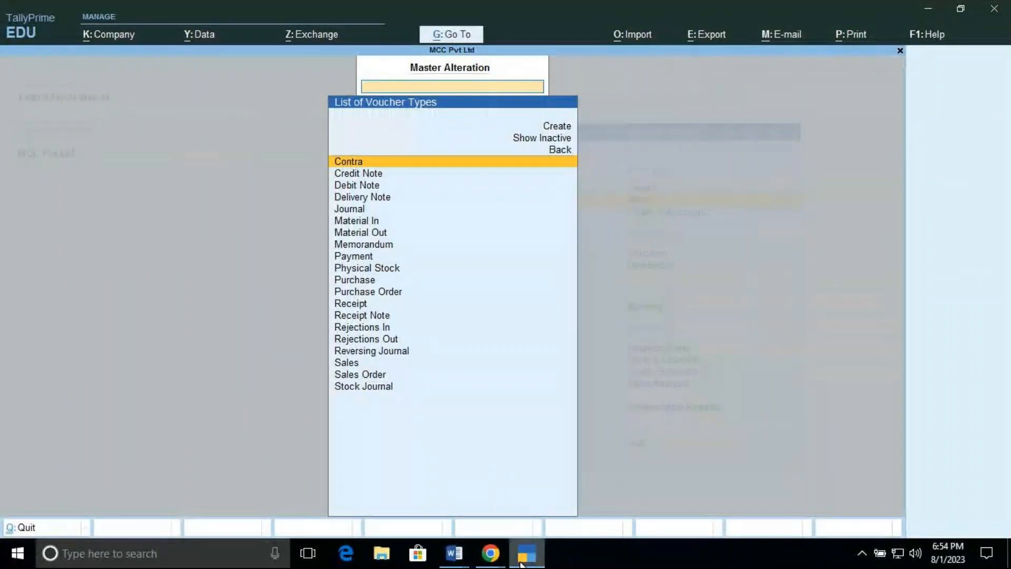
key("Escape")
key("Escape")
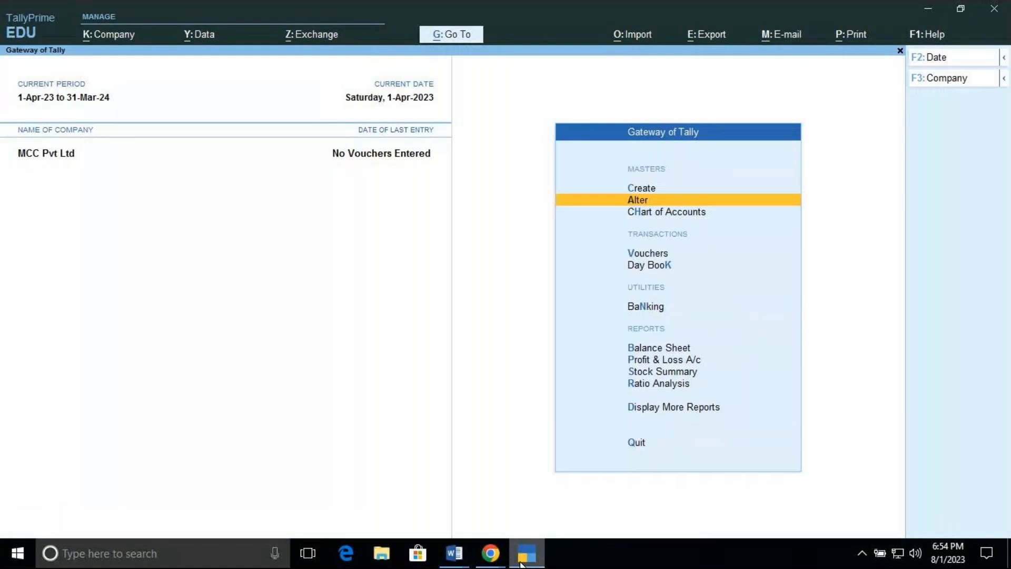
mouse_move(491, 558)
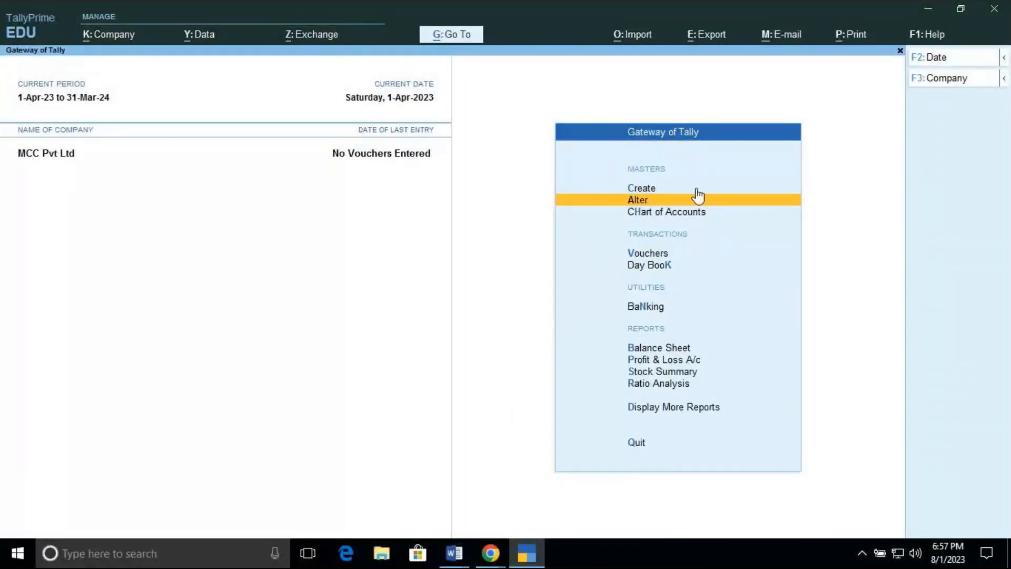
left_click(929, 11)
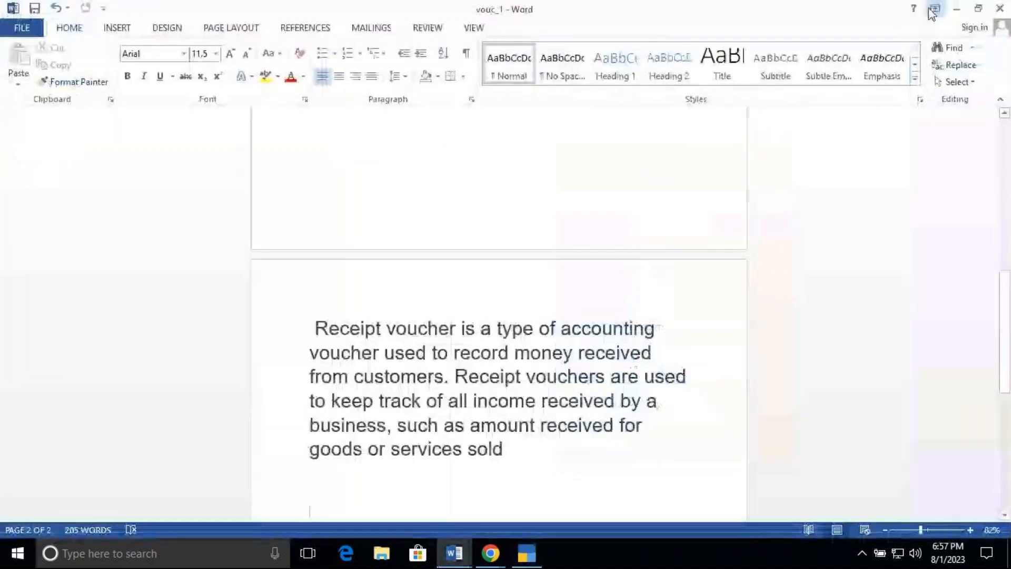
Step: Minimize the Word and GoTo meeting windows and open the Presentation Template file from the desktop
left_click(958, 10)
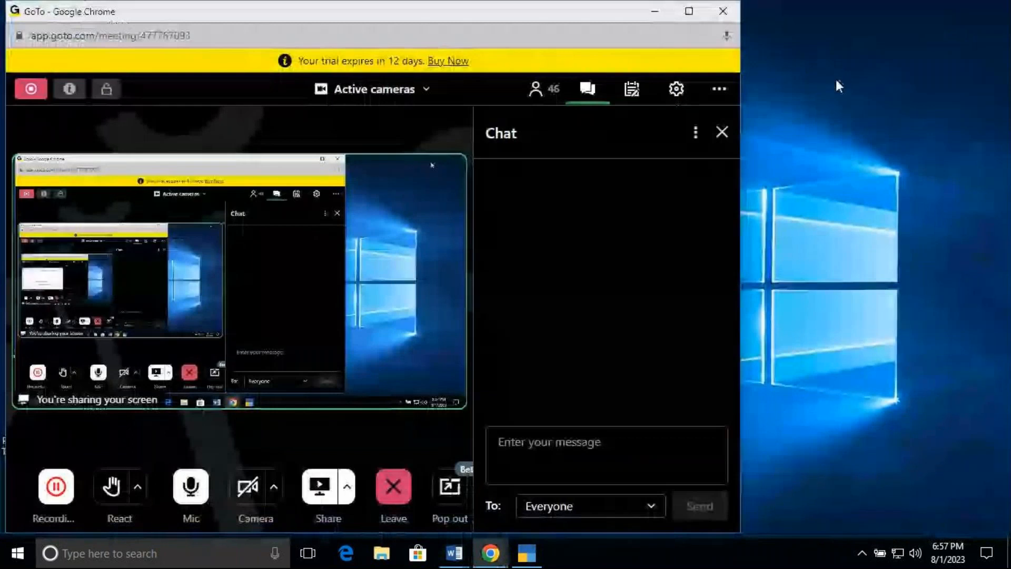
left_click(653, 11)
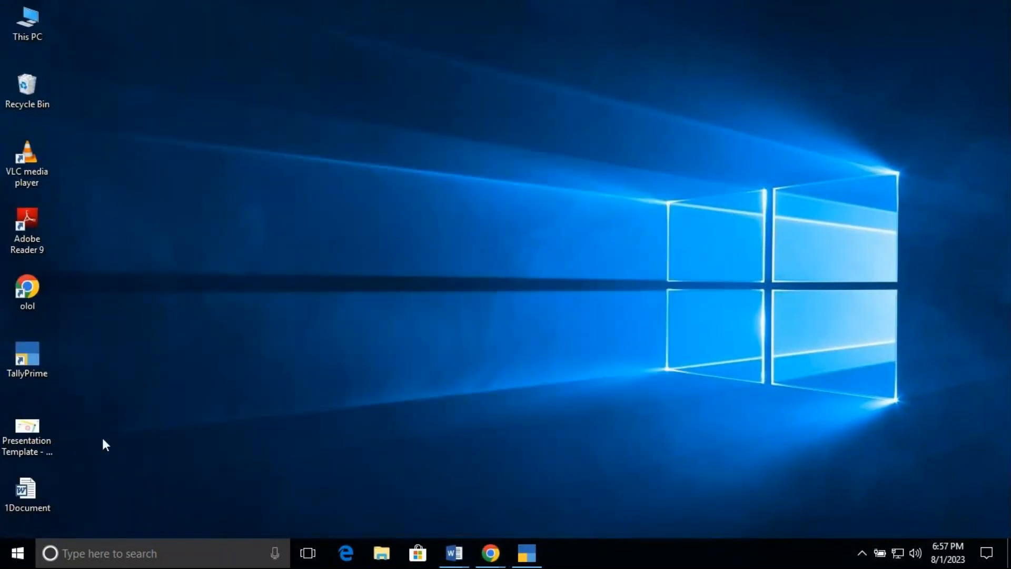
double_click(27, 431)
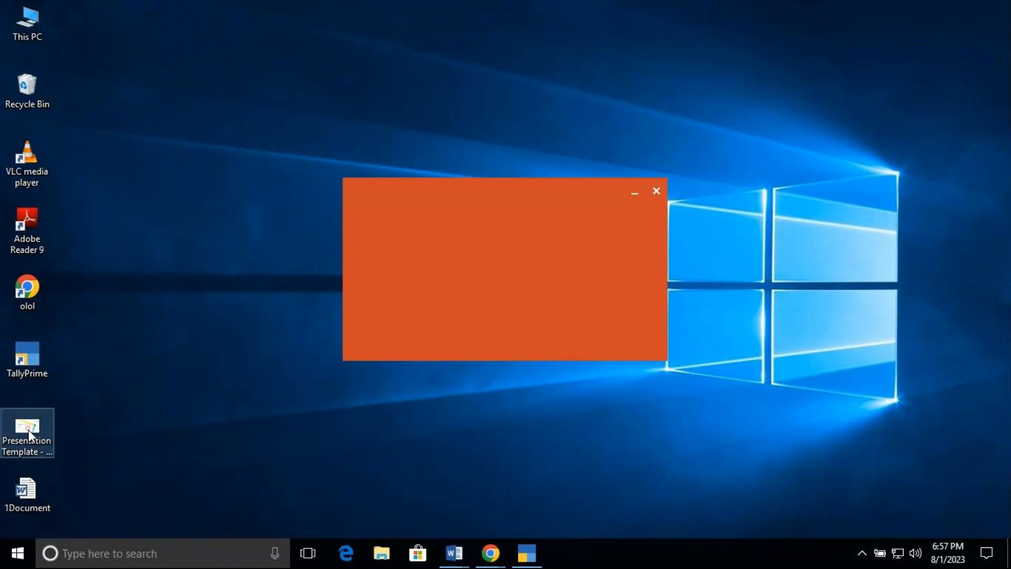
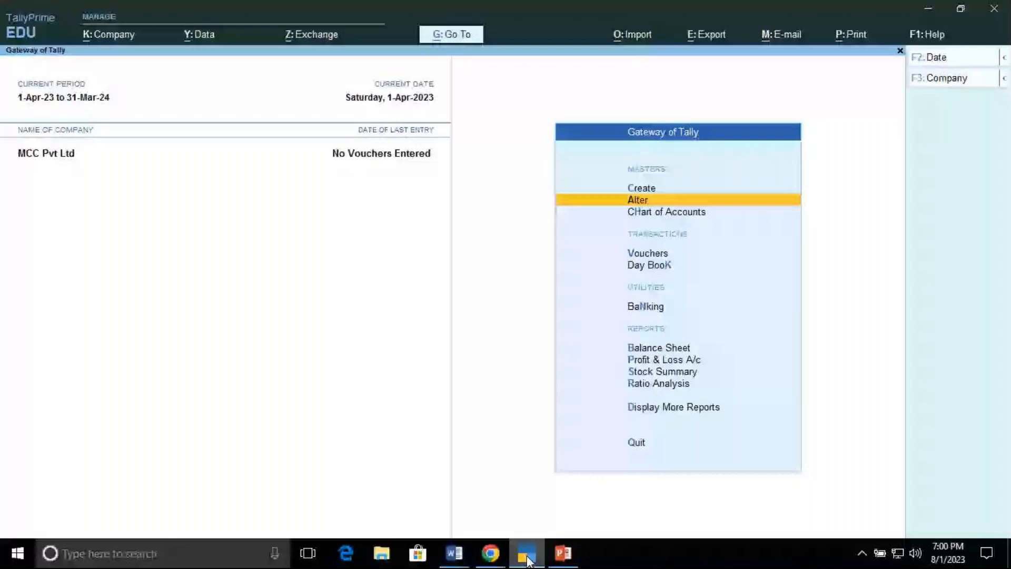
Step: Open the Master Creation list, browse the accounting masters down to Voucher Type, and return to the Gateway of Tally
key("Up")
key("Return")
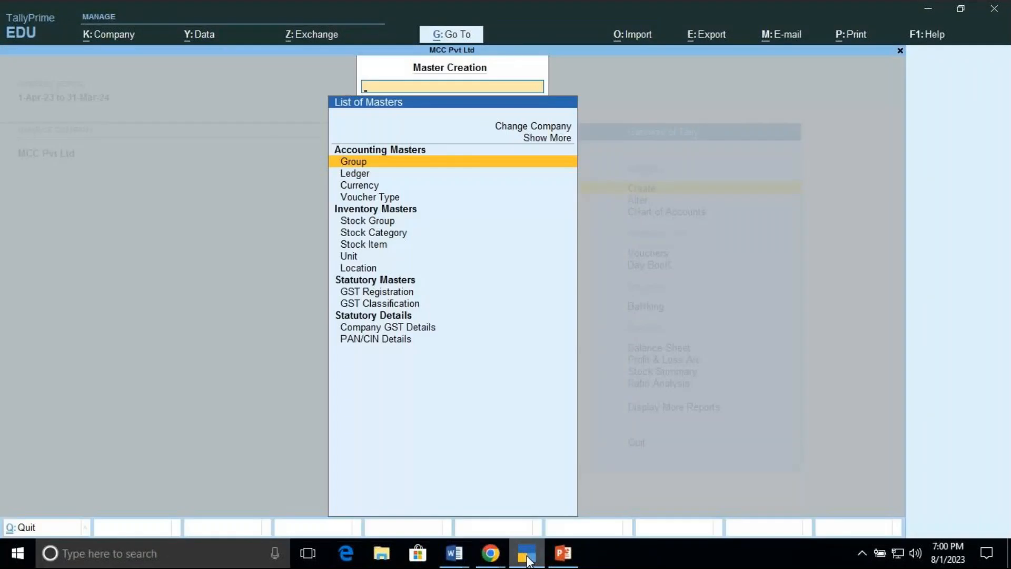
key("Down")
key("Down")
key("Down")
key("Down")
key("Down")
key("Down")
key("Down")
key("Down")
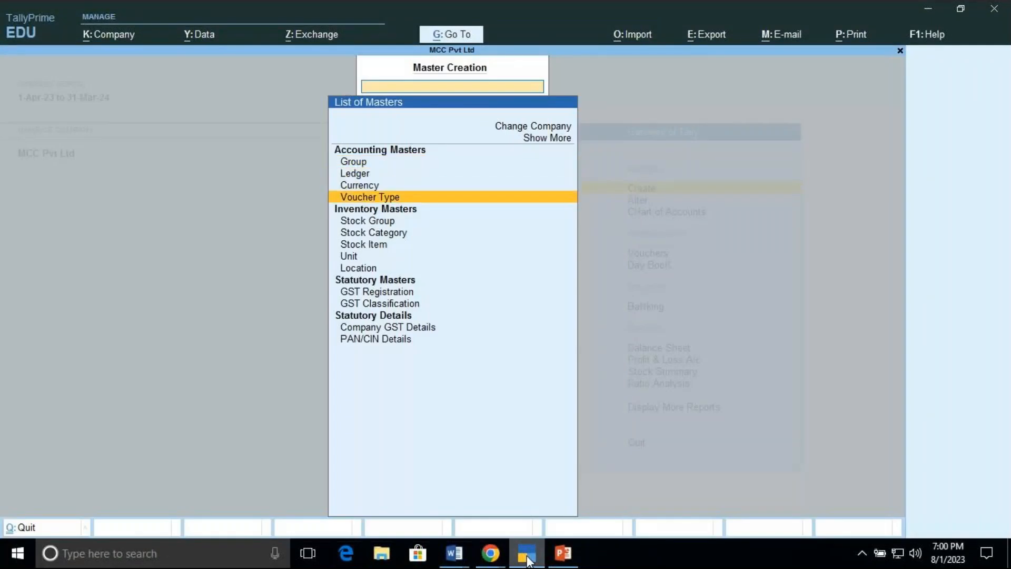
key("Down")
key("Up")
key("Up")
key("Up")
key("Up")
key("Up")
key("Up")
key("Up")
key("Up")
key("Up")
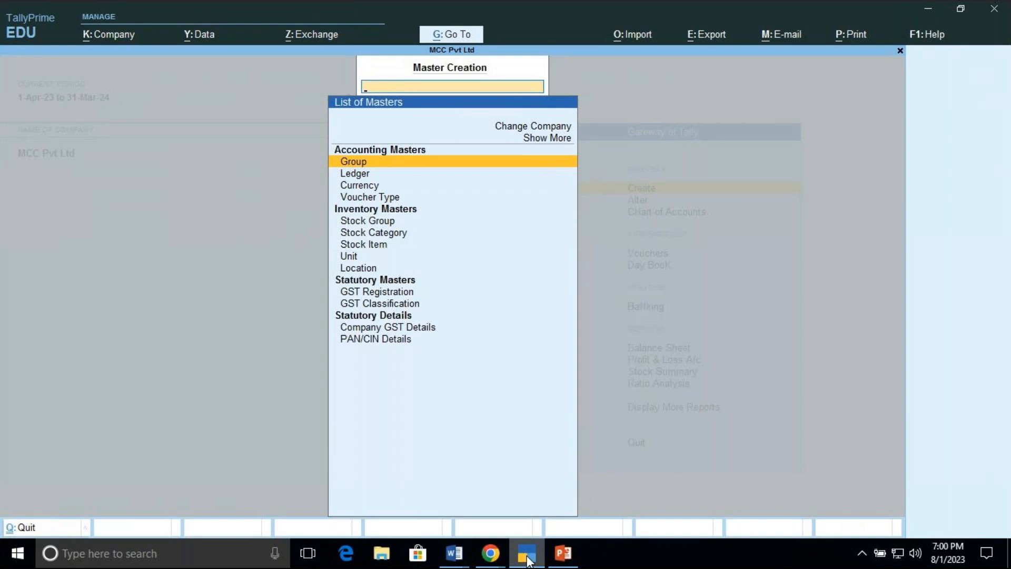
key("Escape")
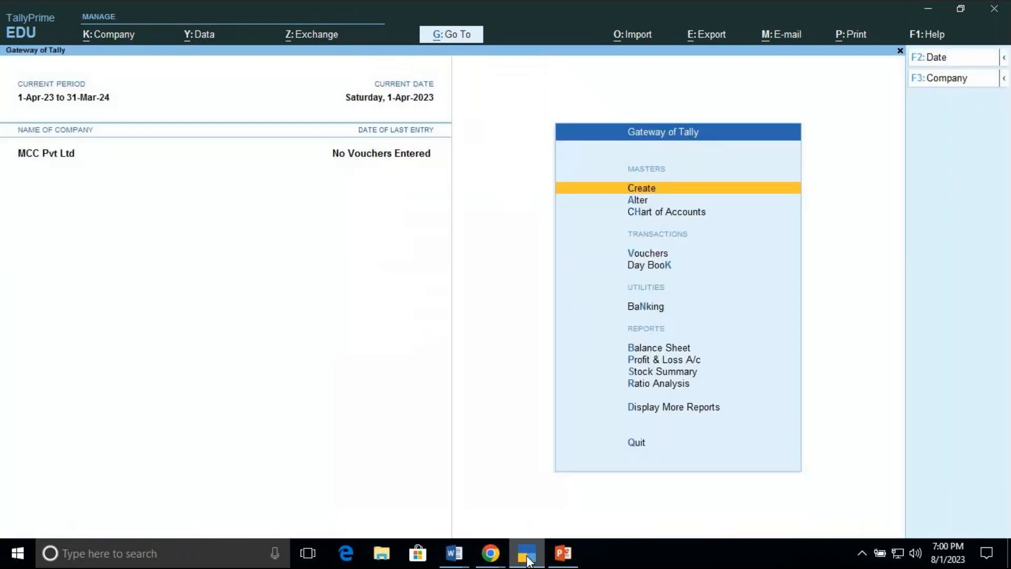
Step: Open the Ledger Creation screen from Master Creation
key("Return")
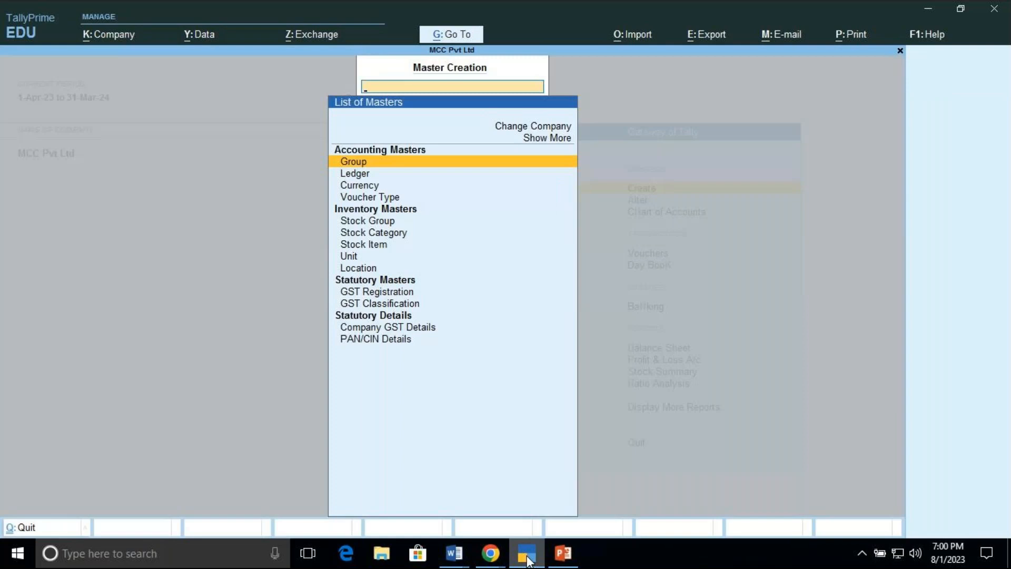
key("Down")
key("Return")
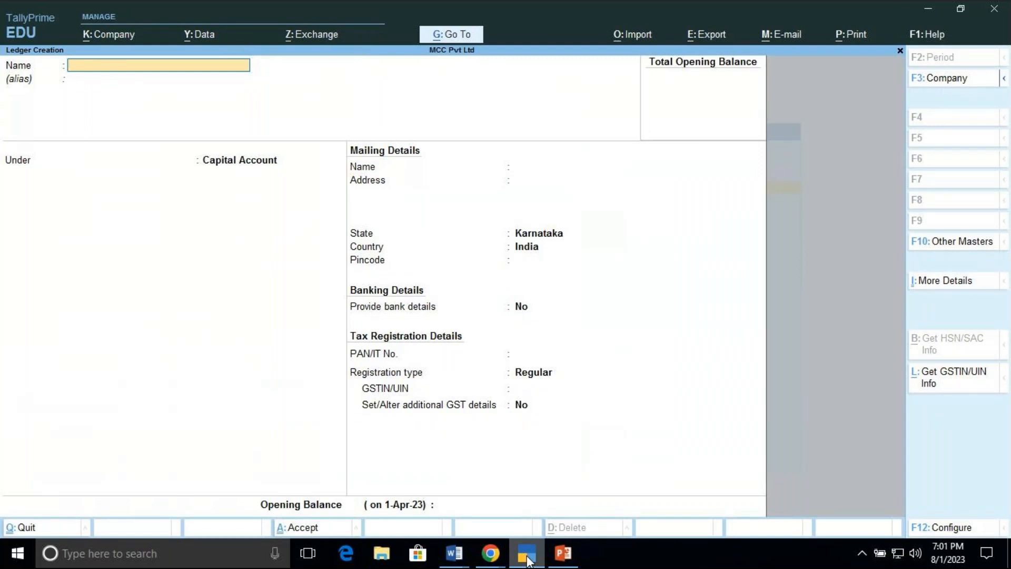
mouse_move(495, 554)
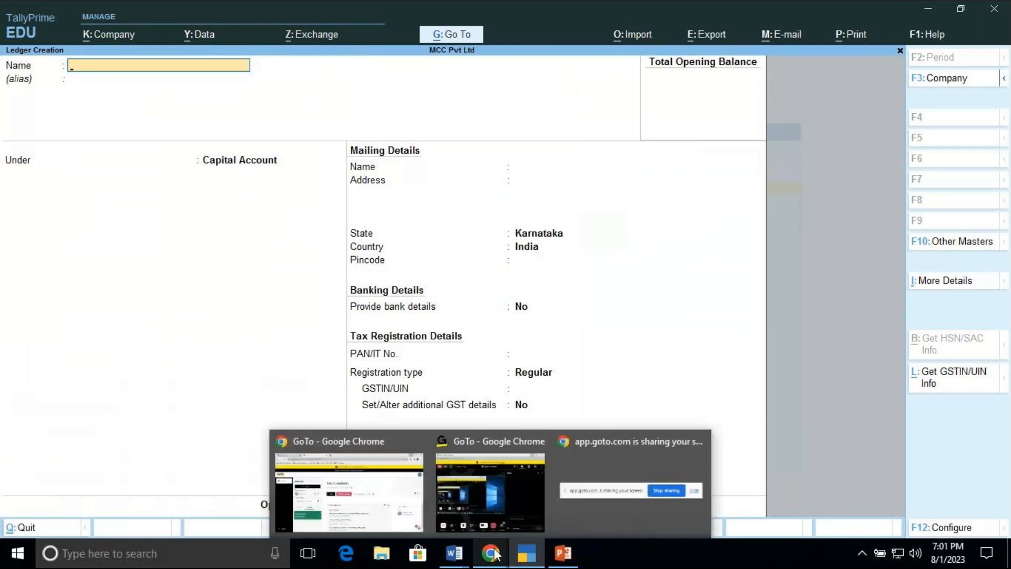
mouse_move(489, 502)
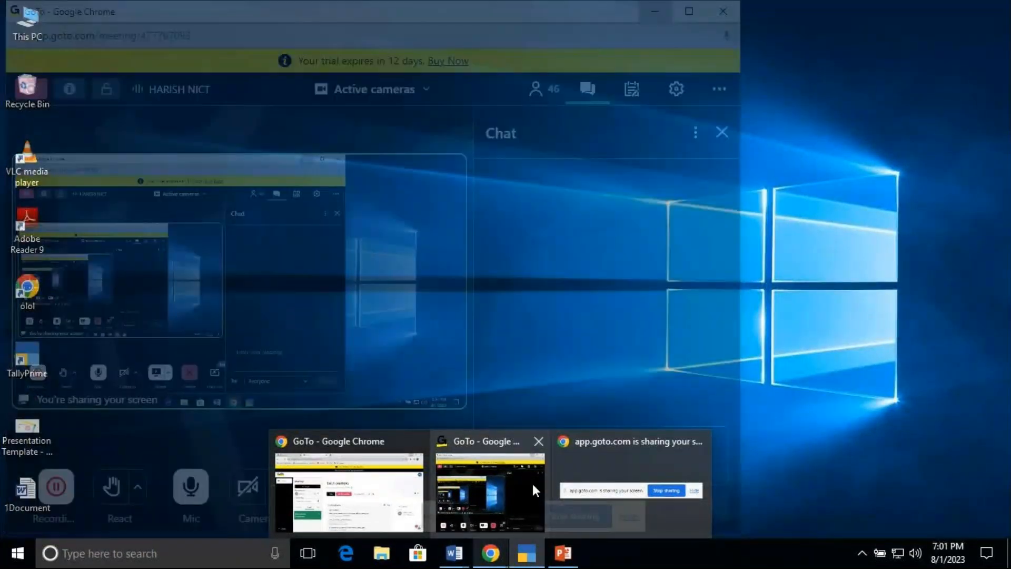
mouse_move(529, 561)
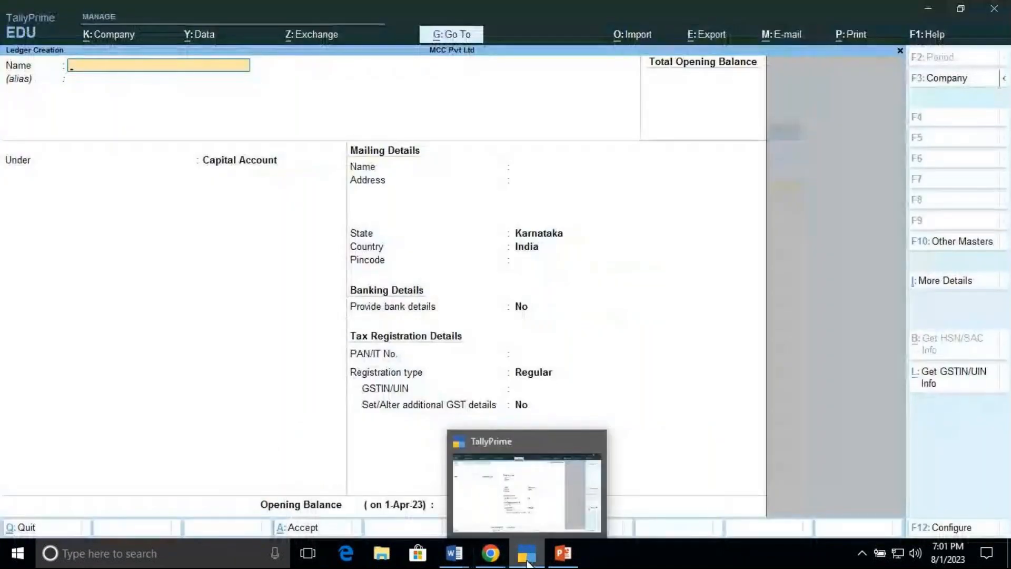
Step: Quit Ledger Creation without saving and return to the Gateway of Tally
key("Escape")
key("y")
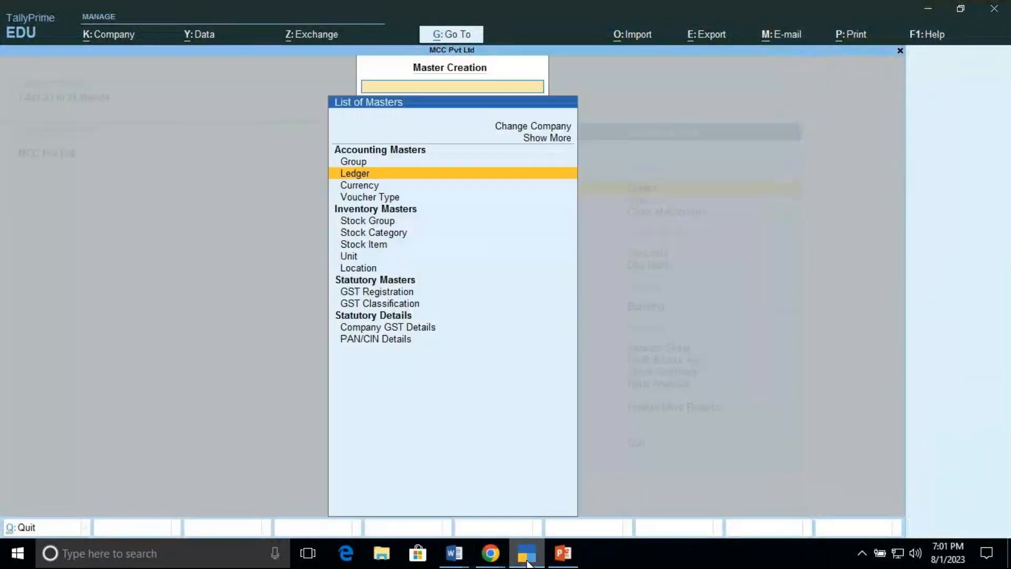
key("Escape")
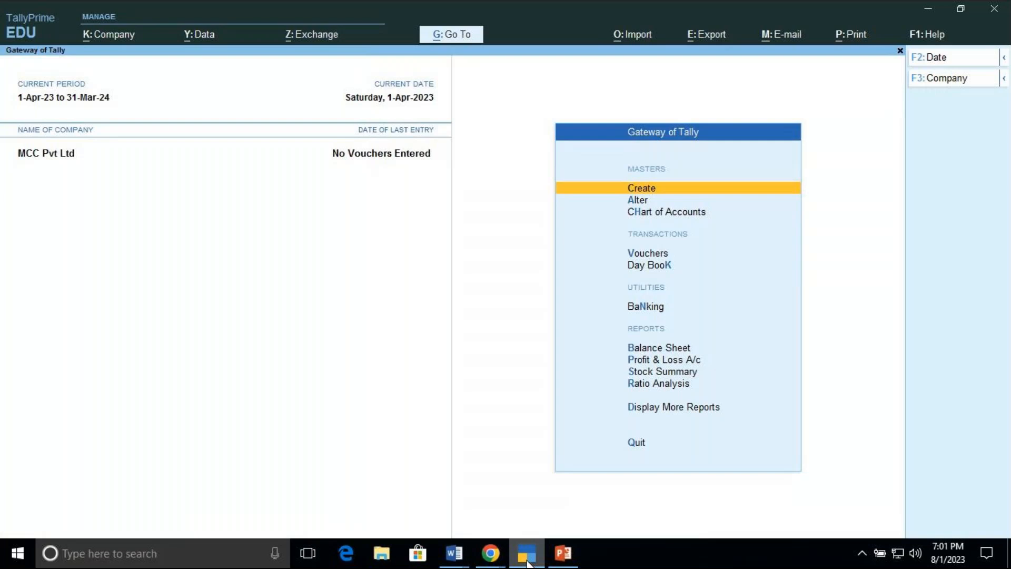
Step: Open the Master Creation list again, point to Voucher Type, and return to the Gateway of Tally
key("Down")
key("Up")
key("Return")
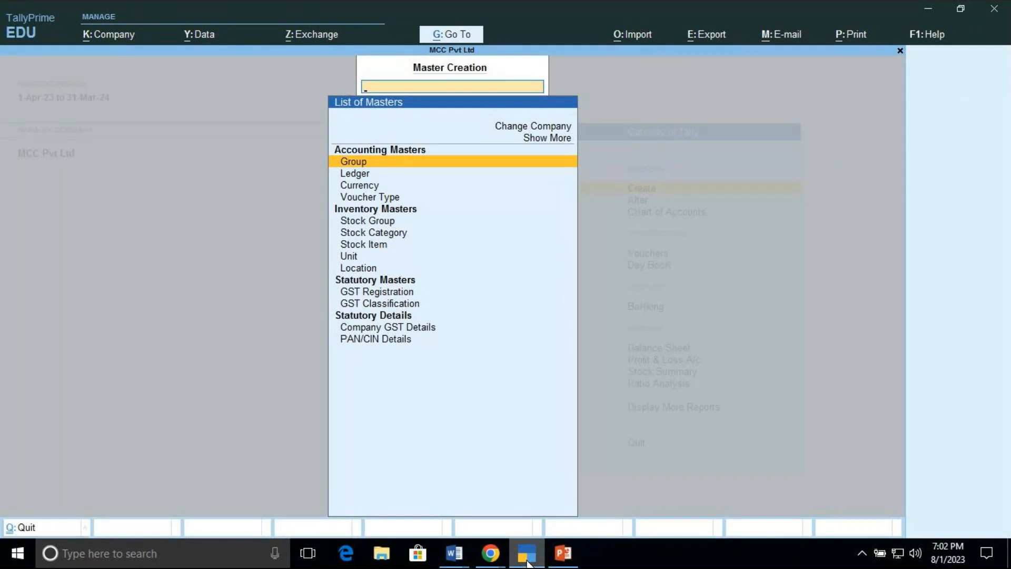
key("Down")
key("Down")
key("Down")
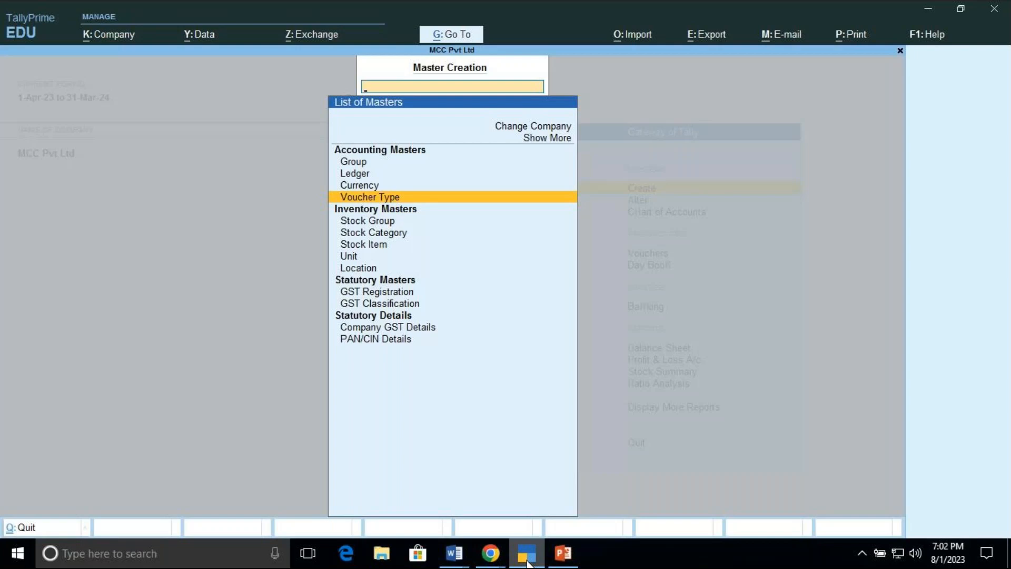
key("Escape")
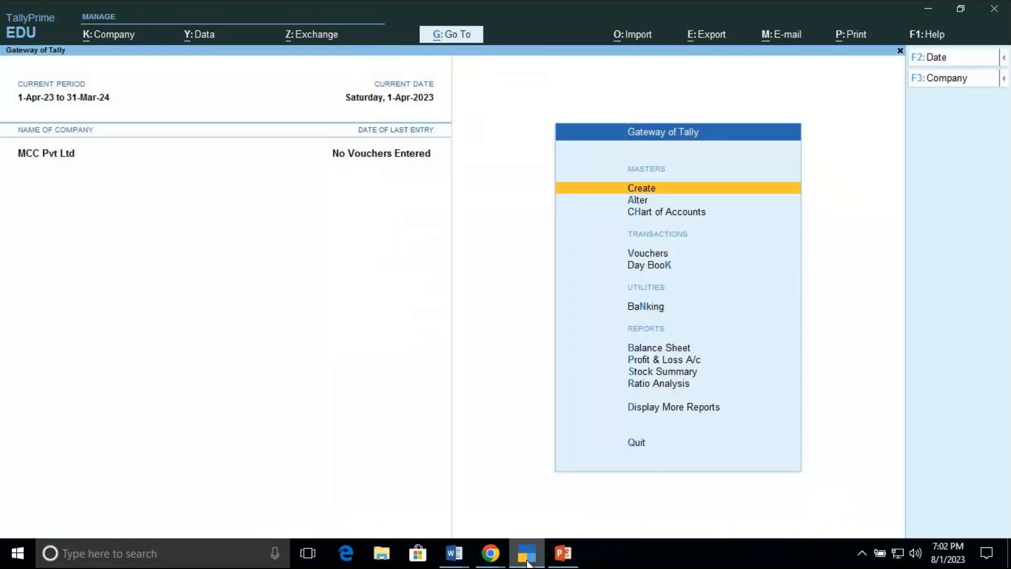
Step: Open the Chart of Accounts, view the List of Groups, browse the other masters and return to the Gateway of Tally
key("Down")
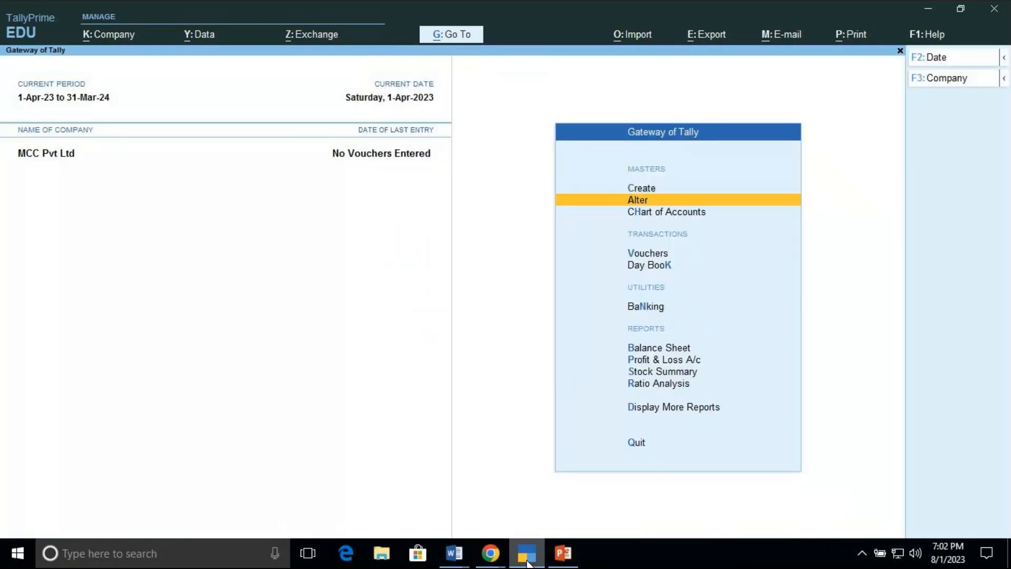
key("Down")
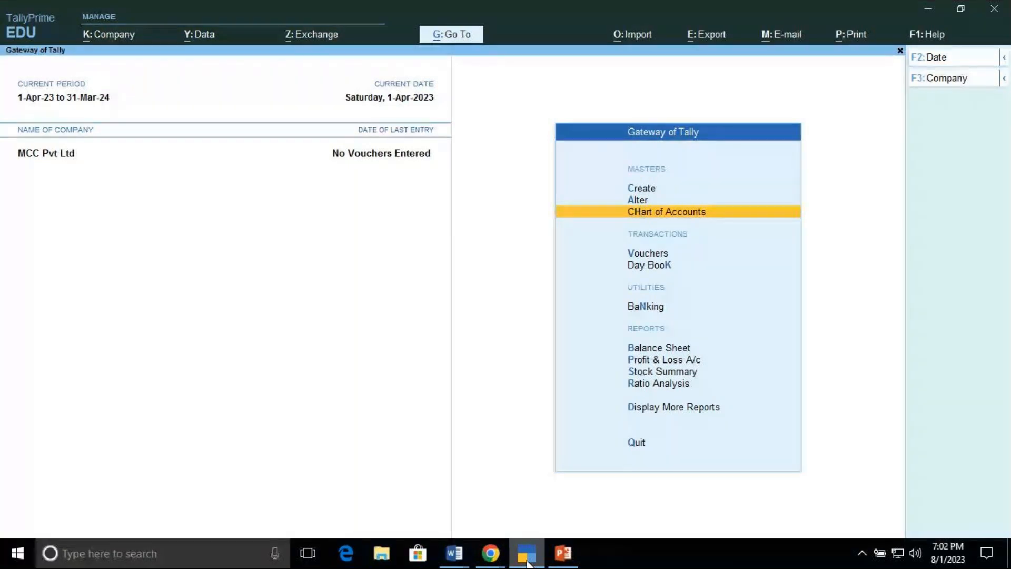
key("Return")
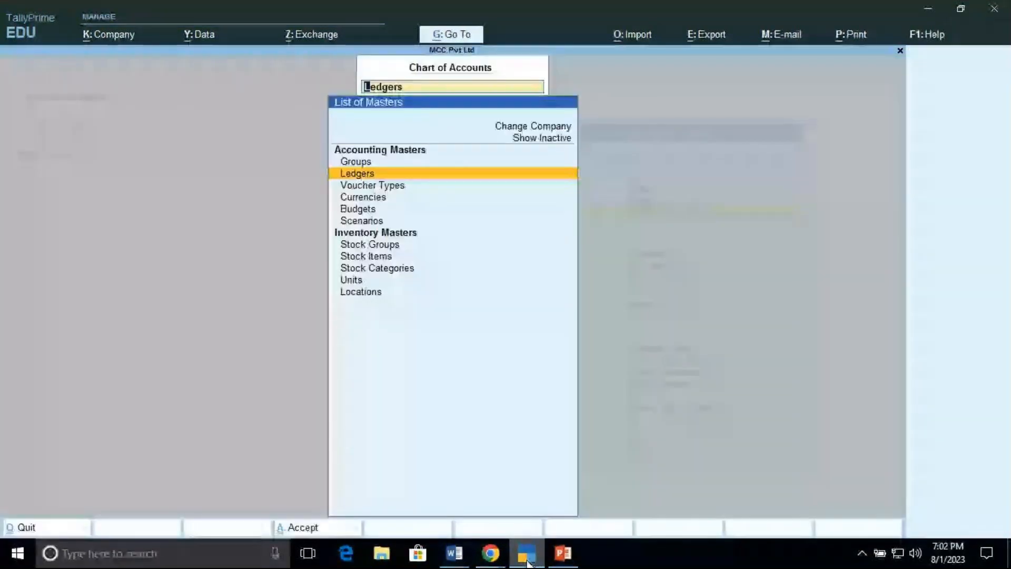
key("Up")
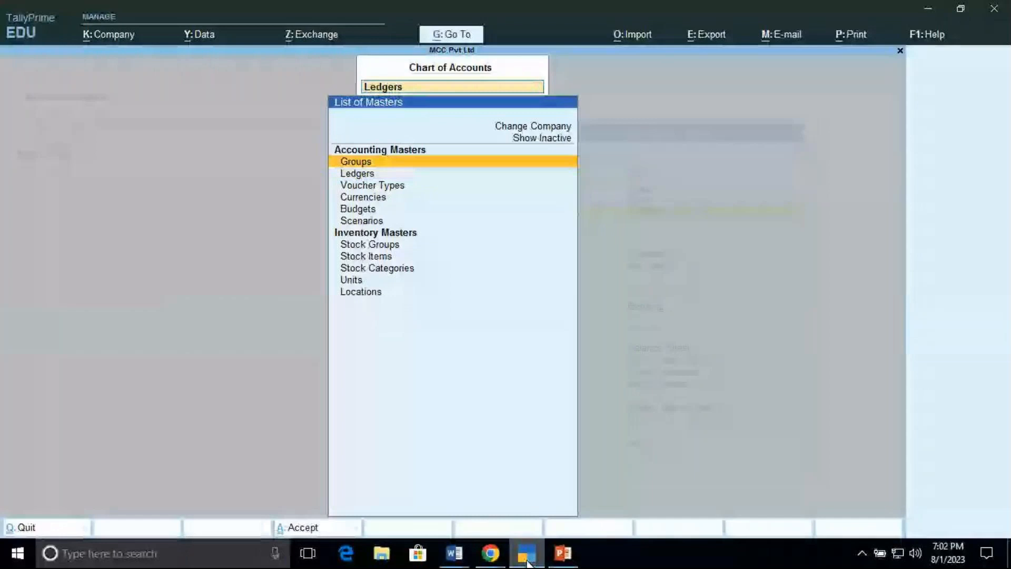
key("Return")
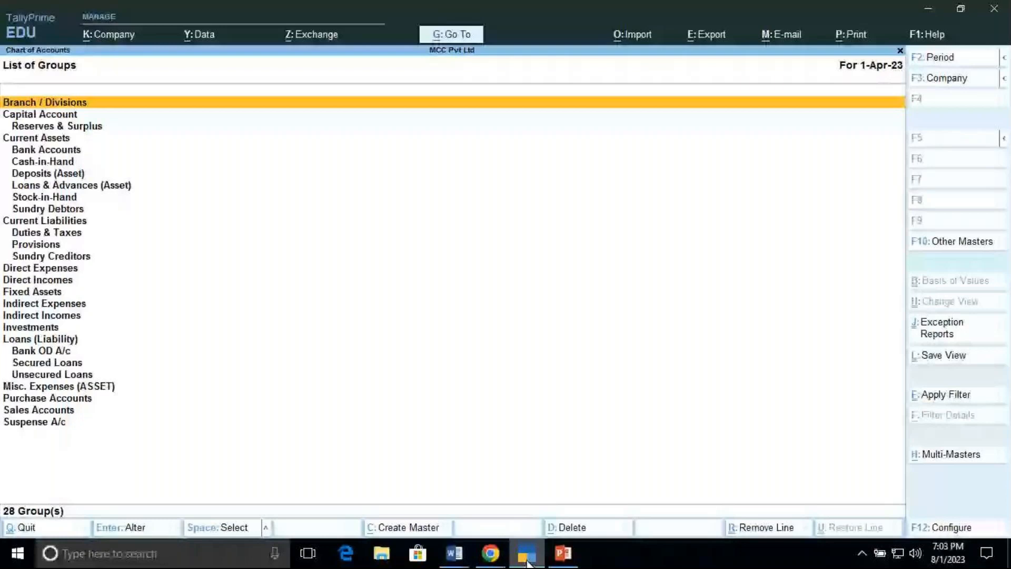
key("Escape")
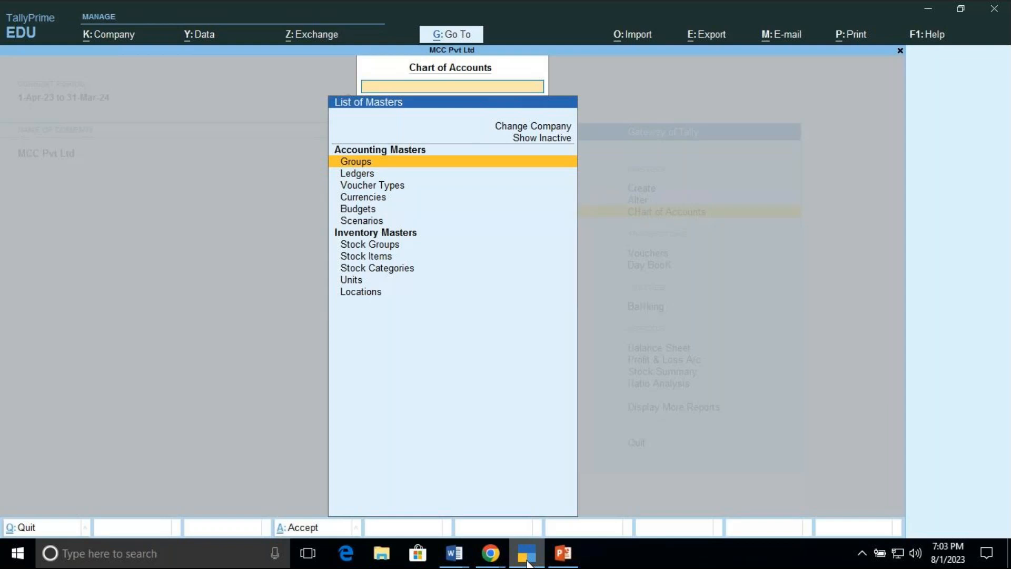
key("Down")
key("Down")
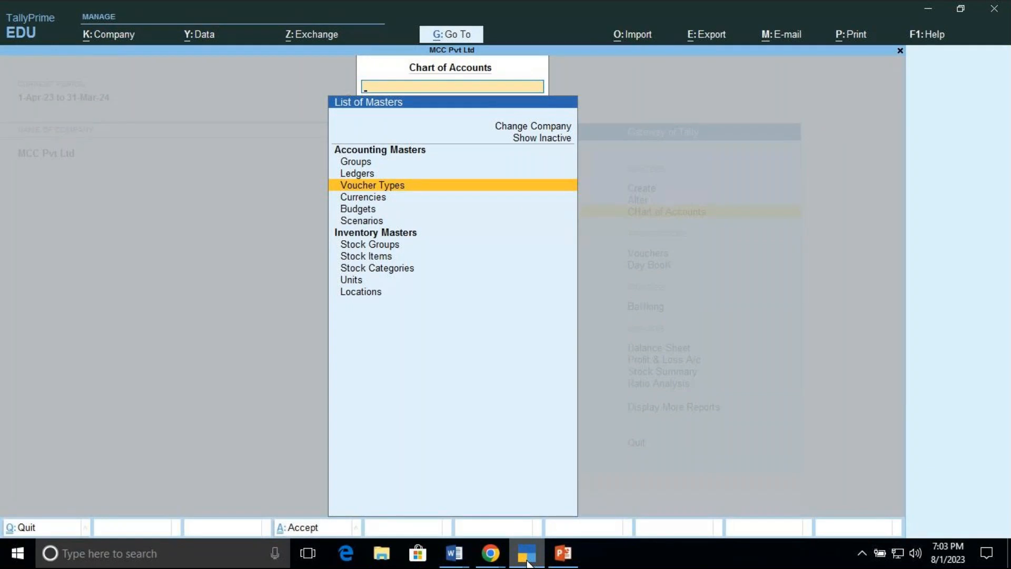
key("Up")
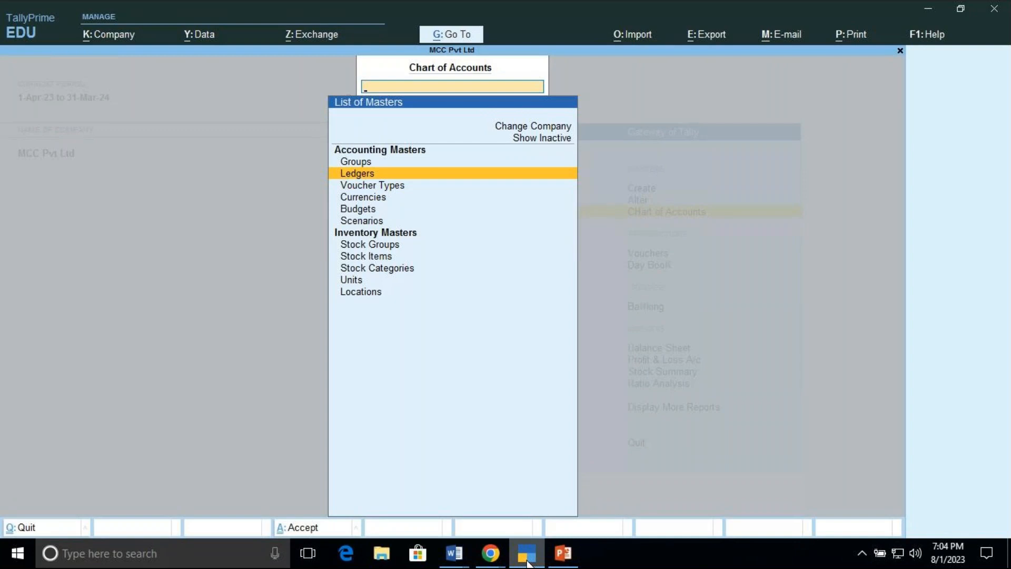
key("Escape")
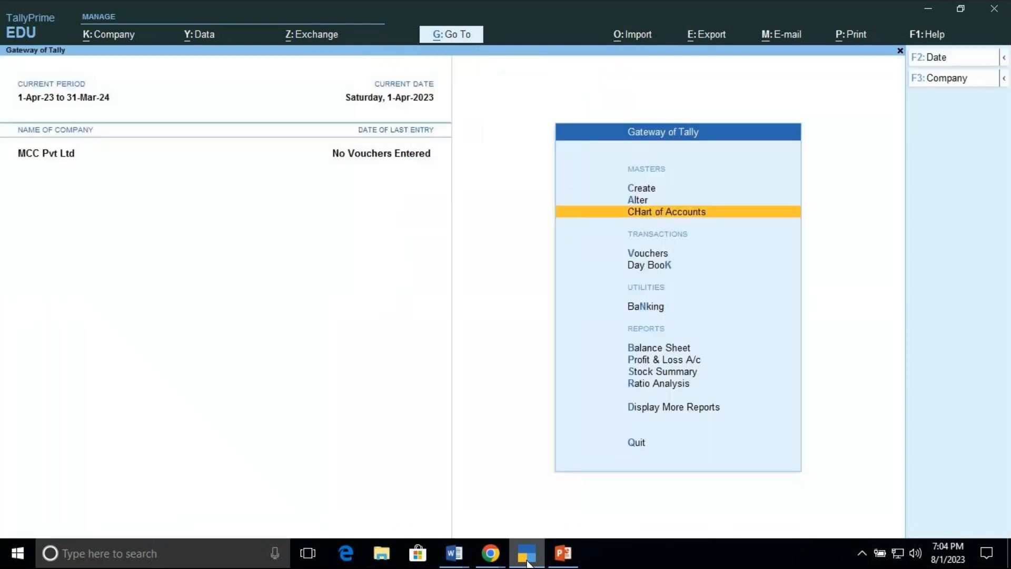
Step: Open the Ledger Creation screen from Master Creation
key("Up")
key("Up")
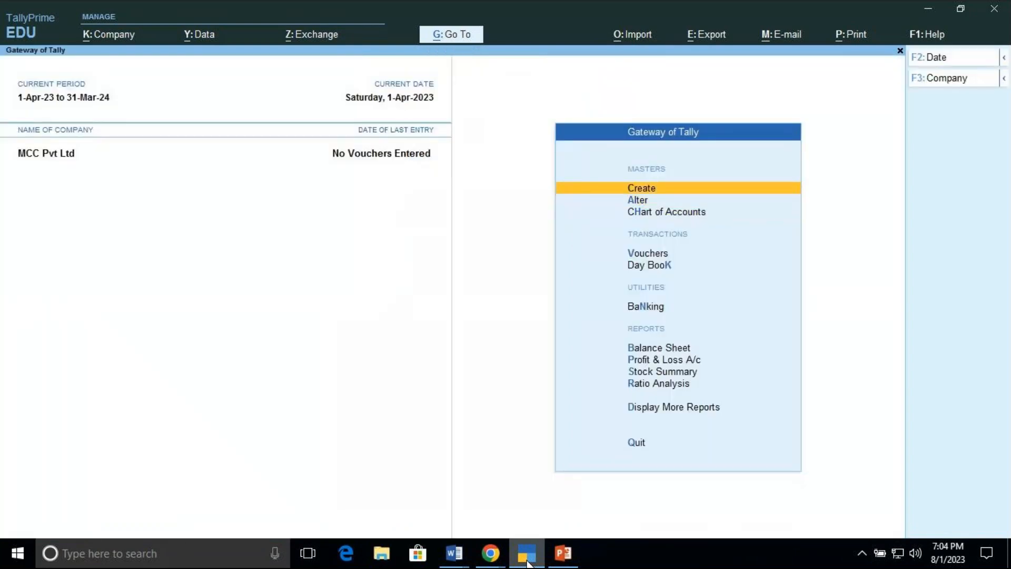
key("Return")
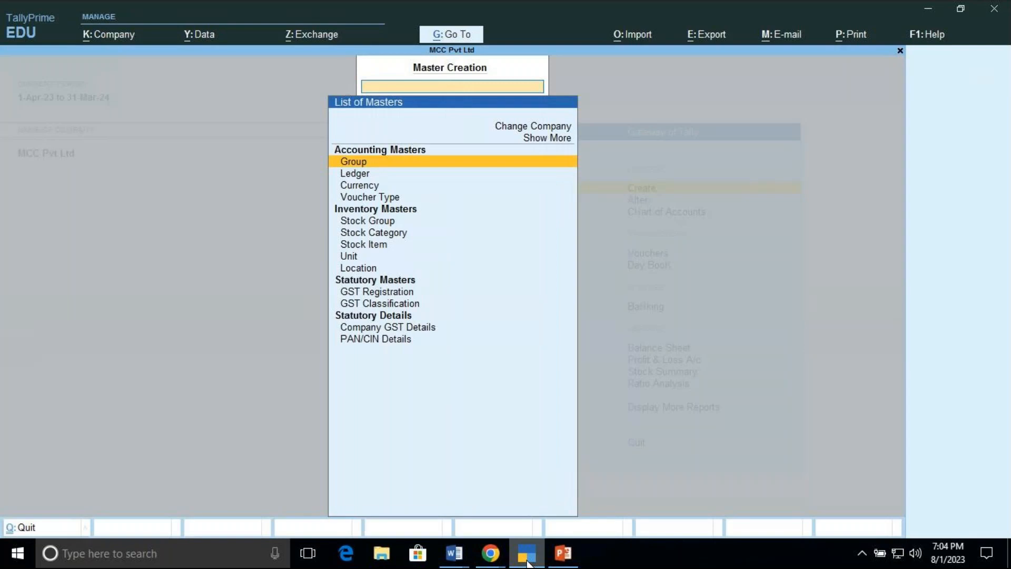
key("Down")
key("Return")
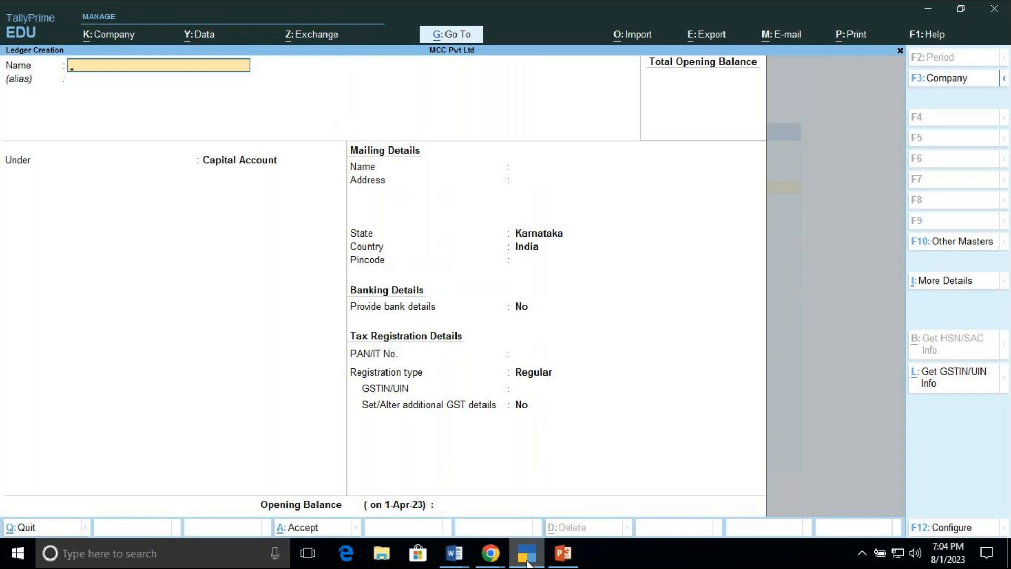
Step: Try to create a ledger named CASH, then clear the name field
type("CASH")
key("Return")
key("Return")
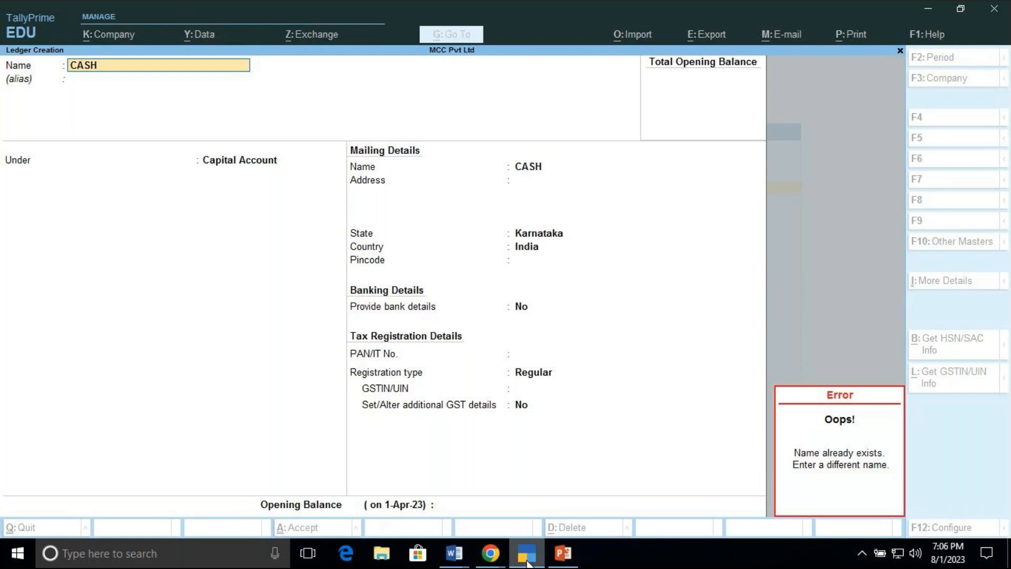
key("Escape")
key("Escape")
key("Escape")
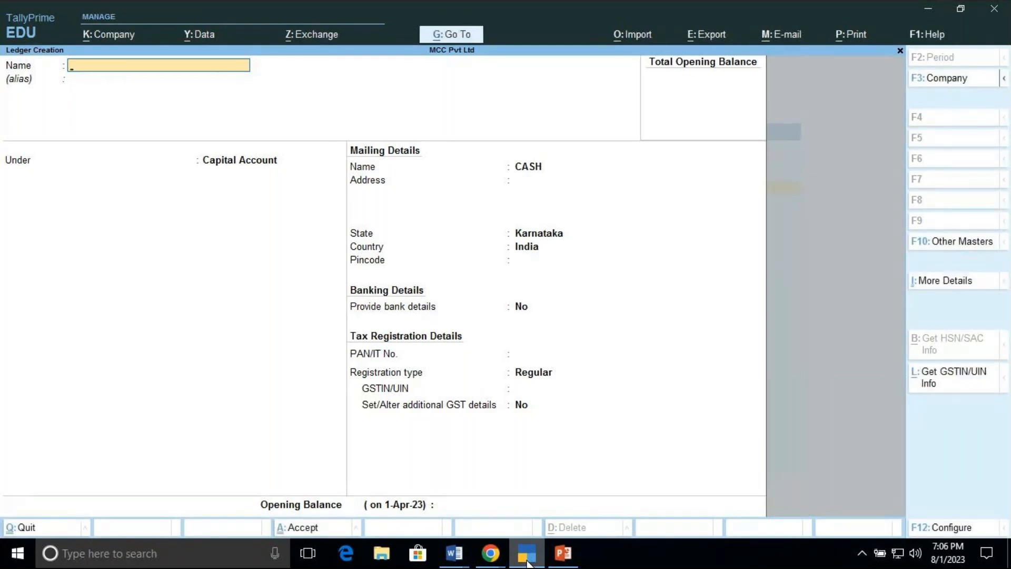
Step: Name the new ledger Co's Capital A/c and move to its group field
key("Return")
key("Return")
type("CO'S")
key("BackSpace")
key("BackSpace")
key("BackSpace")
type("o's capital a/c")
key("Return")
key("Return")
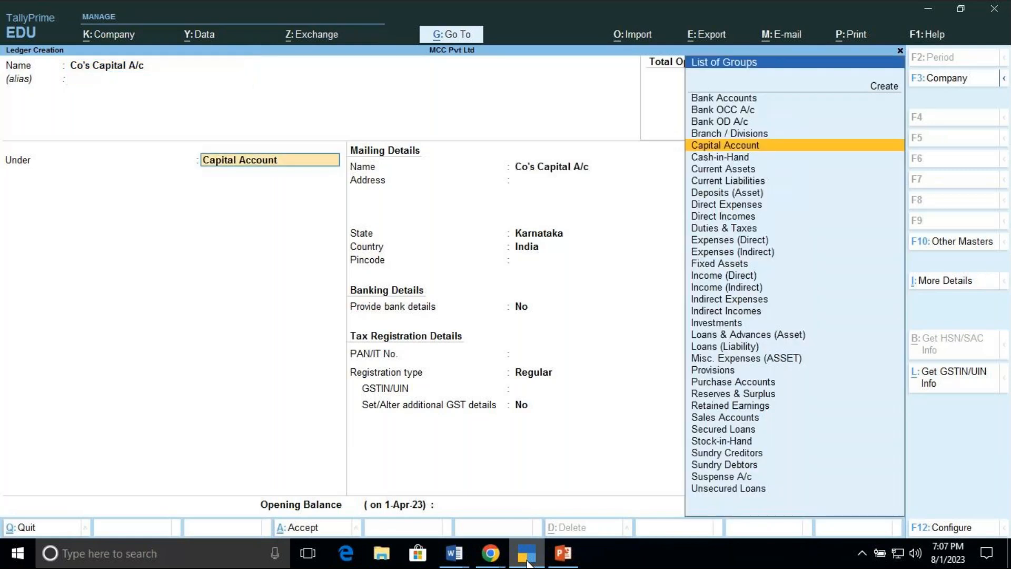
Step: Set the ledger's group to Bank OD A/c
key("BackSpace")
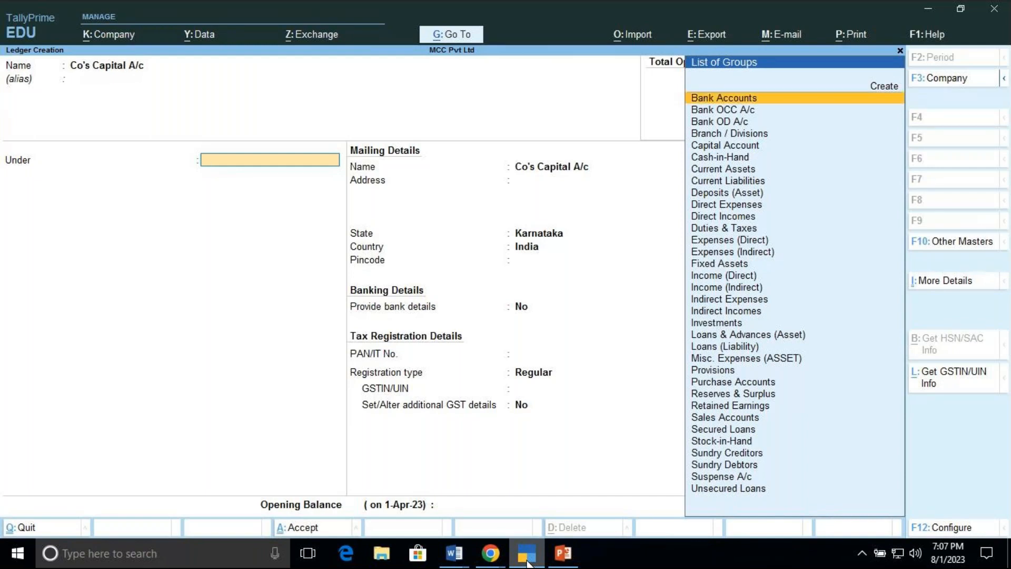
key("Down")
key("Down")
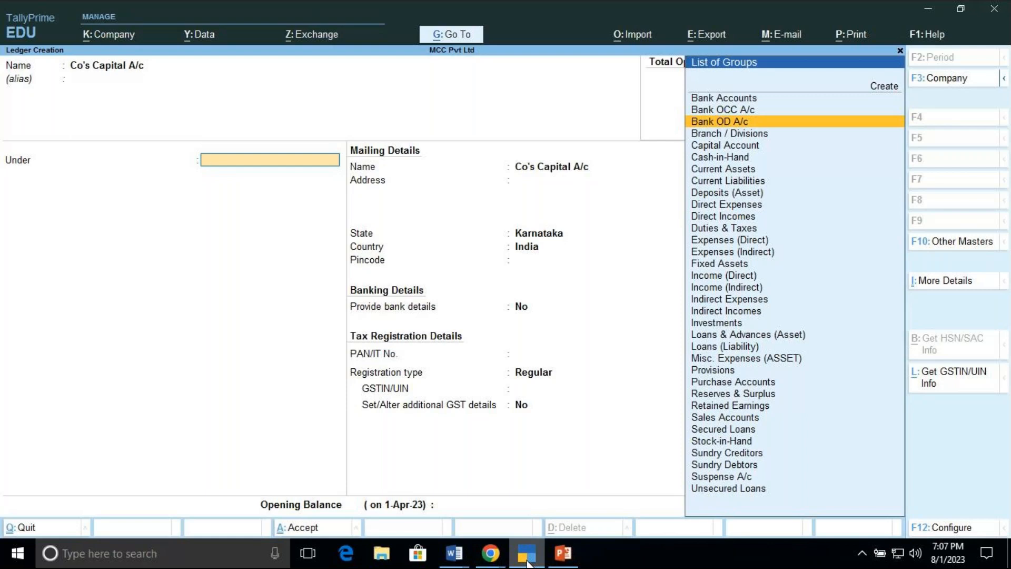
key("Return")
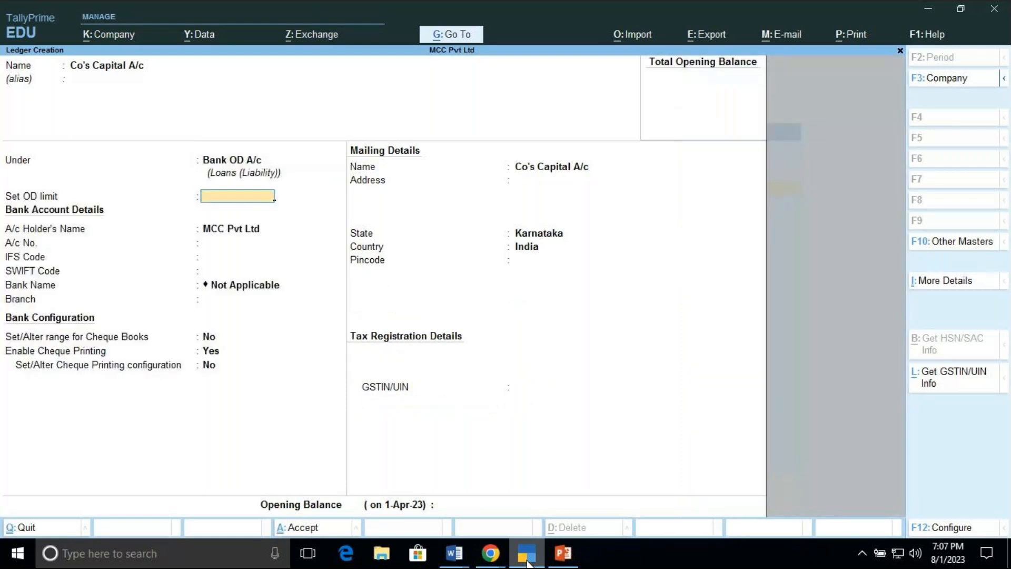
Step: Rename the new ledger S B I and move on to its group field
key("BackSpace")
key("BackSpace")
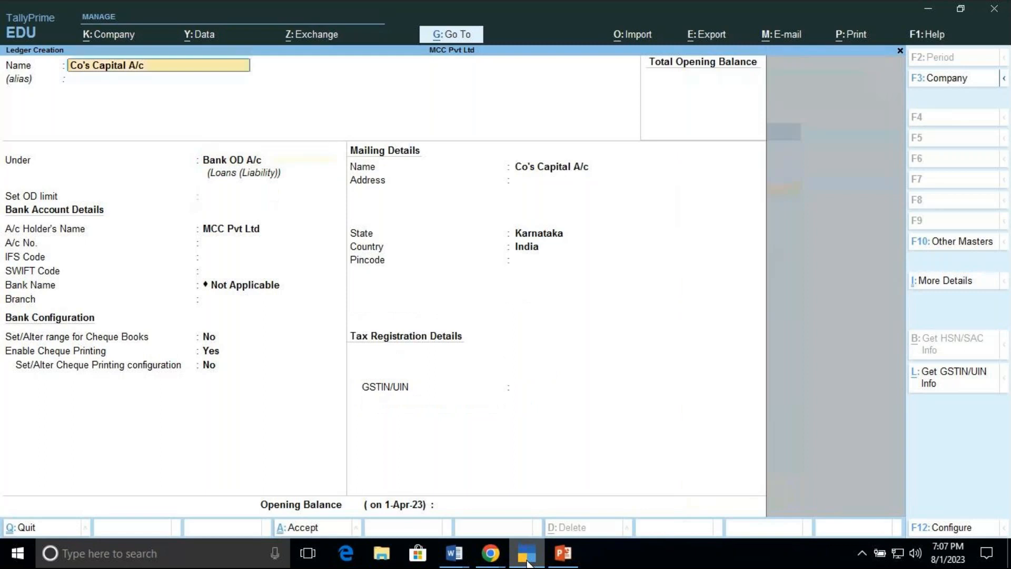
type("S b i")
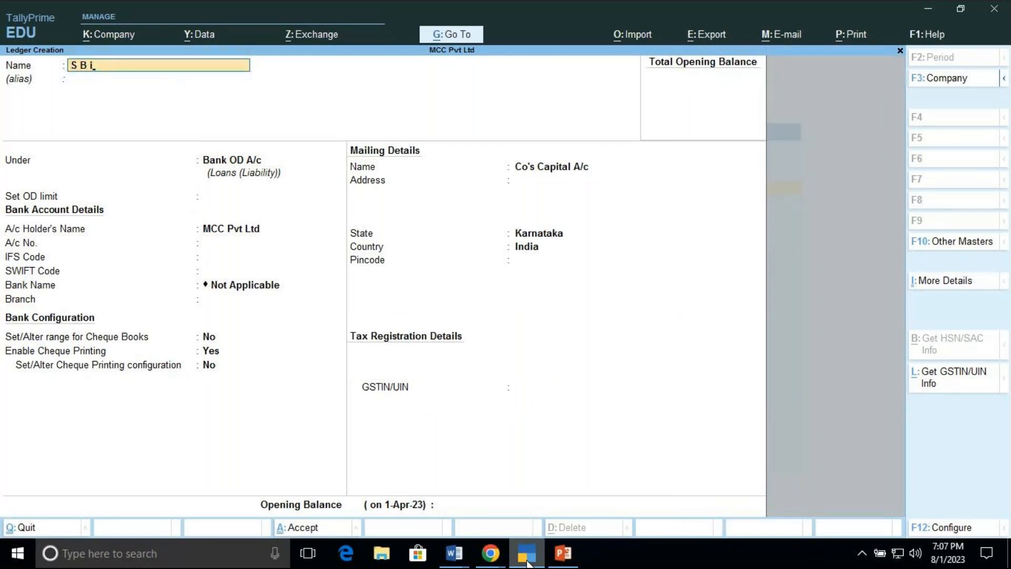
key("Return")
key("Return")
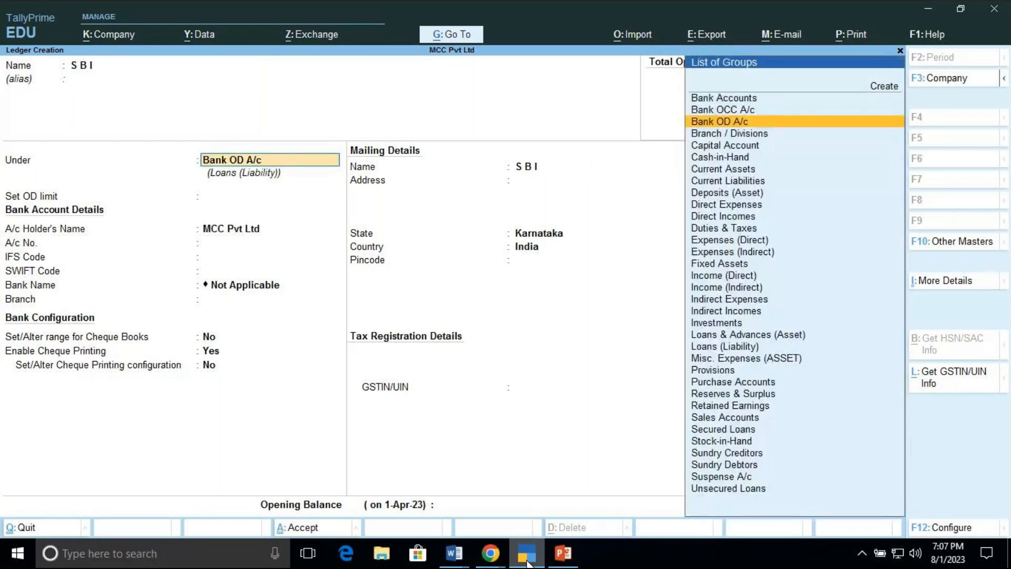
Step: Browse the list of groups available for the ledger's group
key("Up")
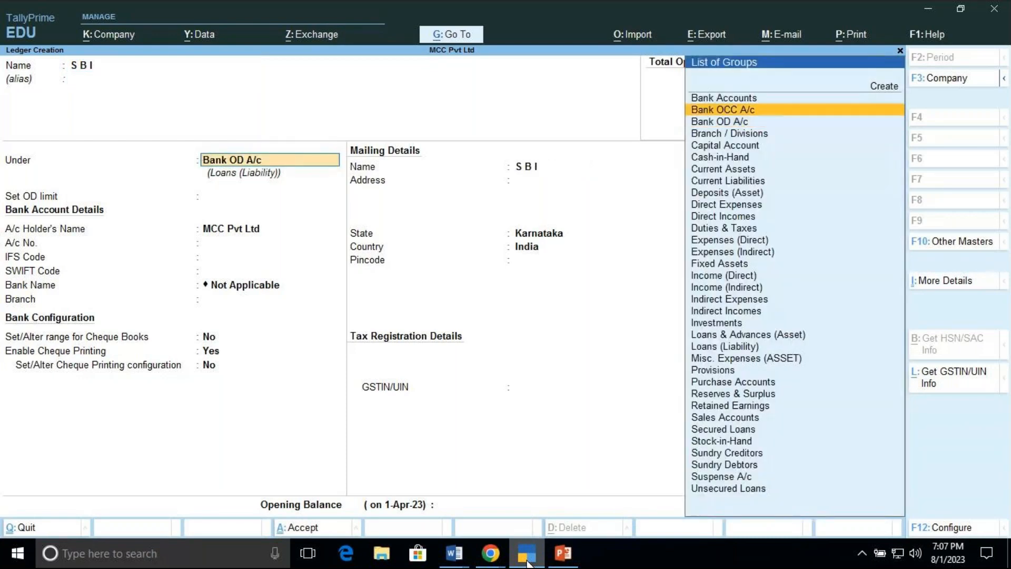
key("Up")
key("Down")
key("Down")
key("Down")
key("Down")
key("Down")
key("Down")
key("Down")
key("Down")
key("Down")
key("Down")
key("Down")
key("Down")
key("Down")
key("Down")
key("Down")
key("Down")
key("Down")
key("Down")
key("Down")
key("Down")
key("Down")
key("Up")
key("Up")
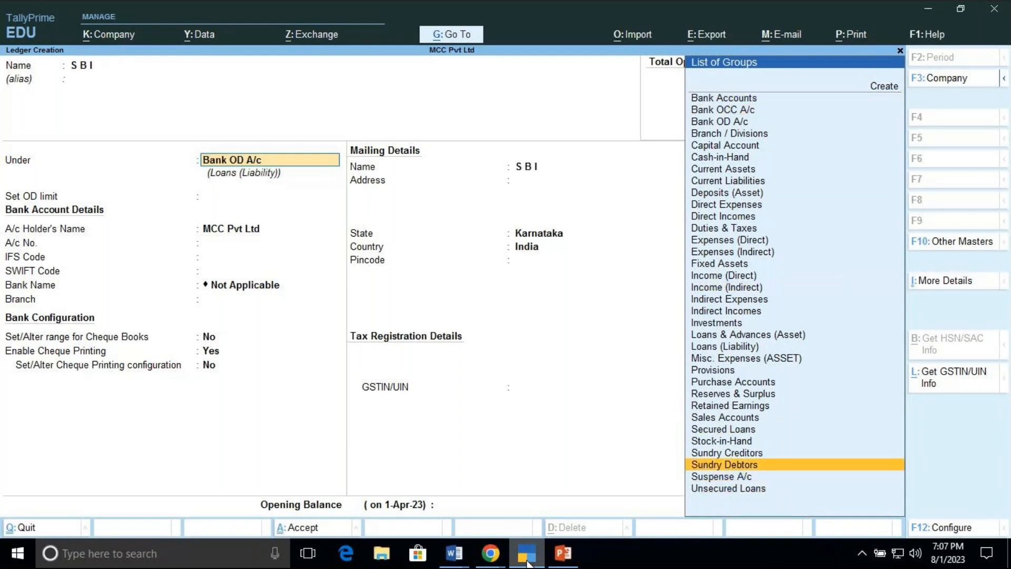
key("Up")
key("Up")
key("Up")
key("Up")
key("Up")
key("Up")
key("Up")
key("Up")
key("Up")
key("Up")
key("Up")
key("Up")
key("Up")
key("Up")
key("Up")
key("Up")
key("Up")
key("Up")
key("Up")
key("Up")
key("Up")
key("Up")
key("Up")
key("Up")
key("Up")
key("Up")
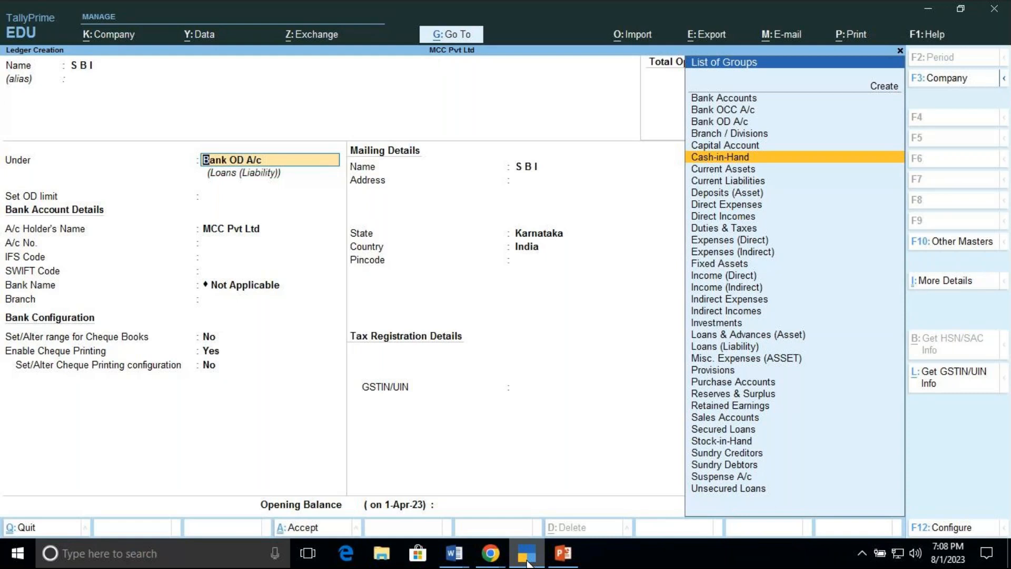
key("Up")
key("Up")
key("Down")
key("Down")
key("Down")
key("Down")
key("Down")
key("Down")
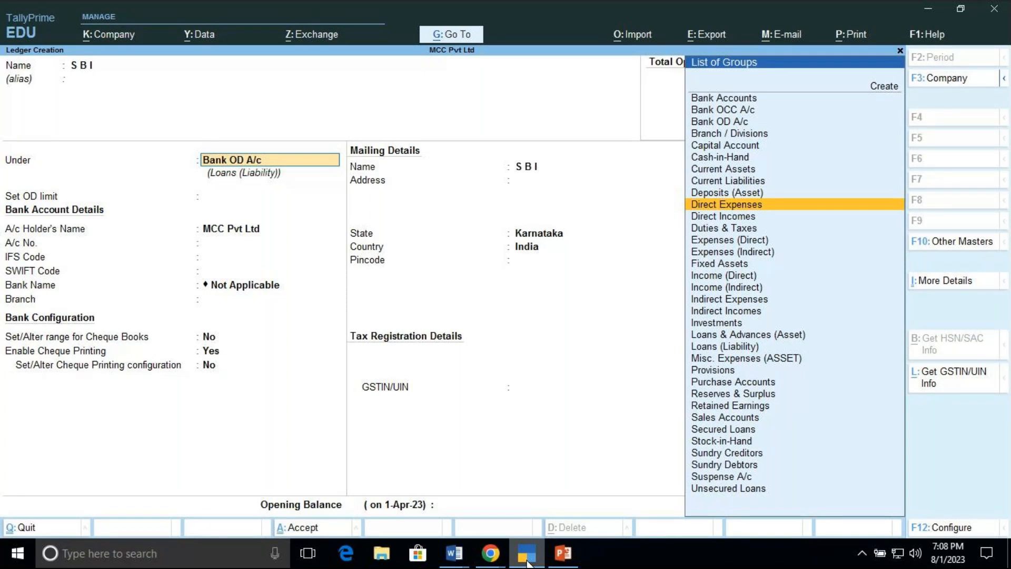
key("Up")
key("Up")
key("Up")
key("Up")
key("Up")
key("Up")
key("Up")
key("Up")
key("Up")
key("Up")
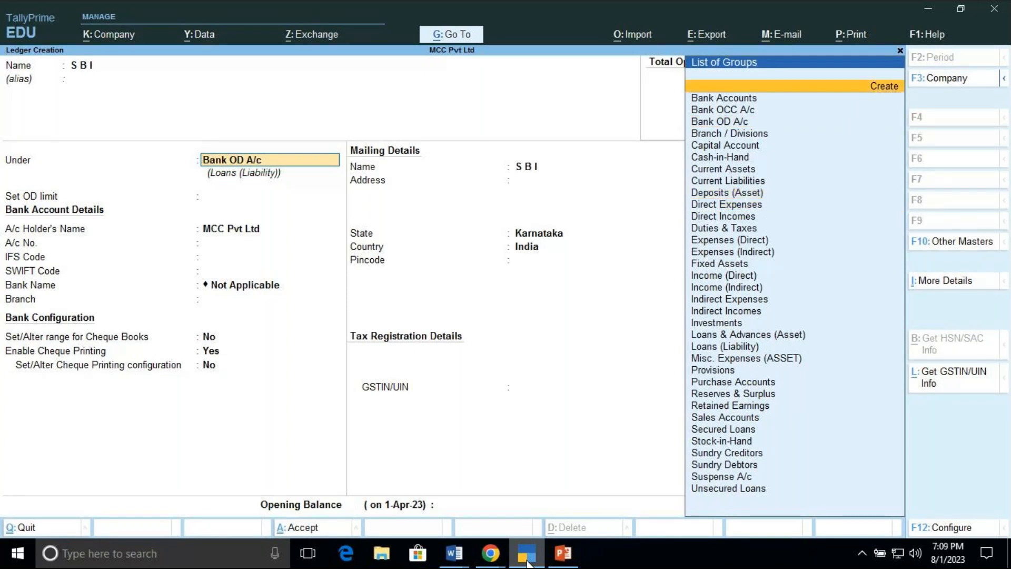
key("Down")
key("Down")
key("Down")
key("Down")
key("Down")
key("Down")
key("Down")
key("Down")
key("Down")
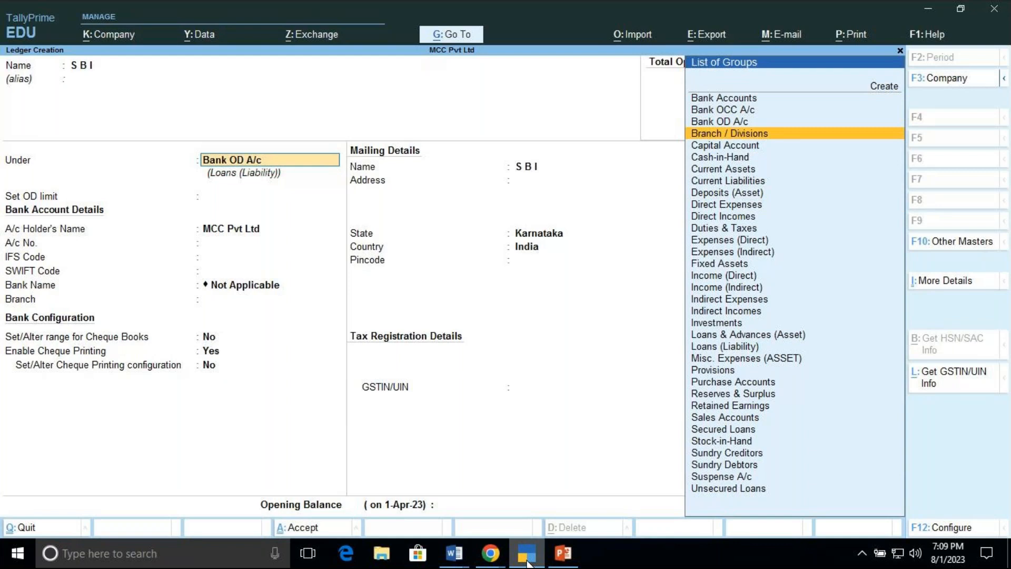
key("Down")
key("Down")
key("Down")
key("Down")
key("Down")
key("Down")
key("Down")
key("Down")
key("Down")
key("Down")
key("Down")
key("Down")
key("Down")
key("Down")
key("Down")
key("Down")
key("Down")
key("Down")
key("Down")
key("Down")
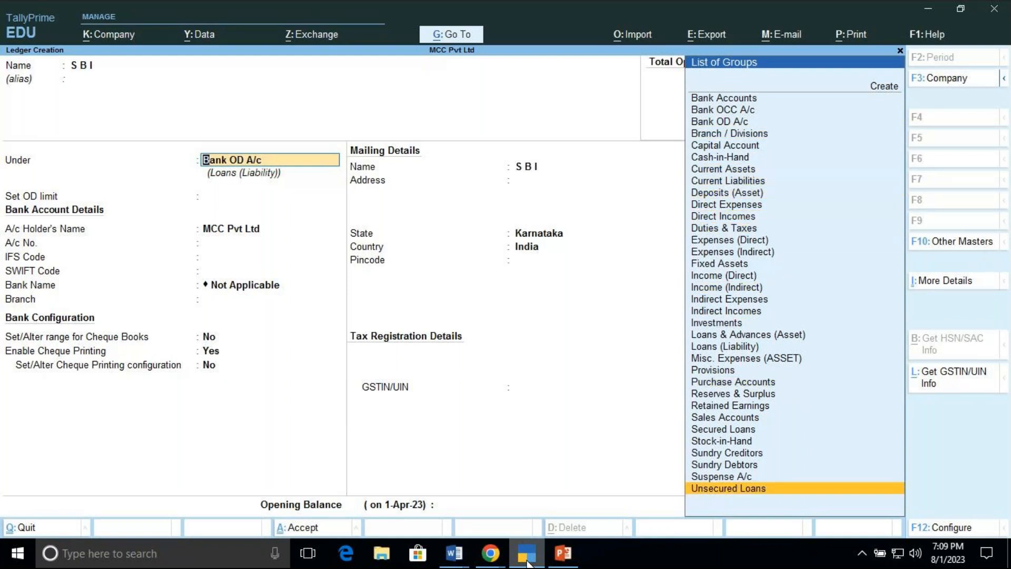
key("Up")
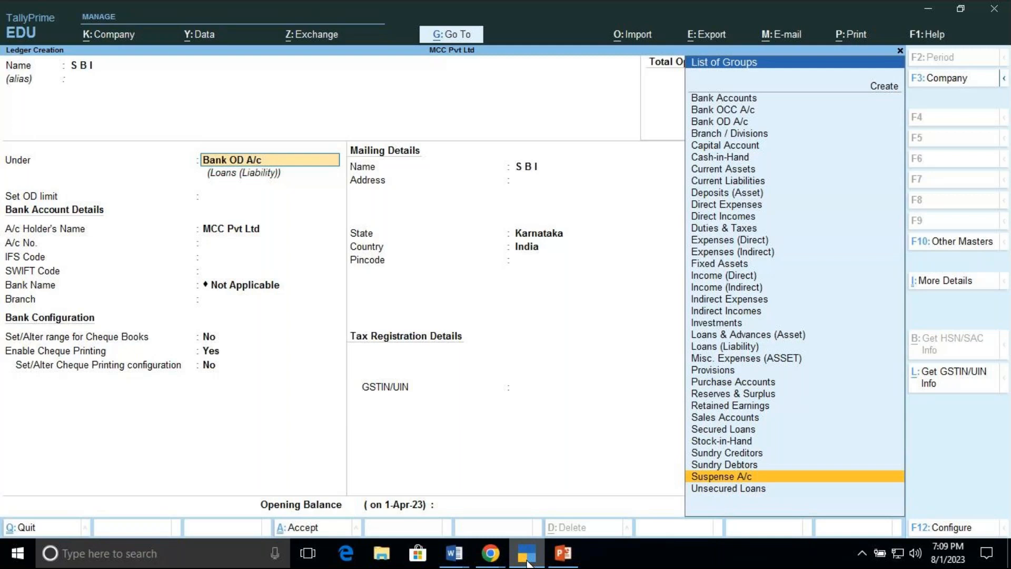
key("Up")
key("Up")
key("Up")
key("Up")
key("Up")
key("Up")
key("Up")
key("Up")
key("Up")
key("Up")
key("Up")
key("Up")
key("Up")
key("Up")
key("Up")
key("Up")
key("Up")
key("Up")
key("Up")
key("Up")
key("Up")
key("Up")
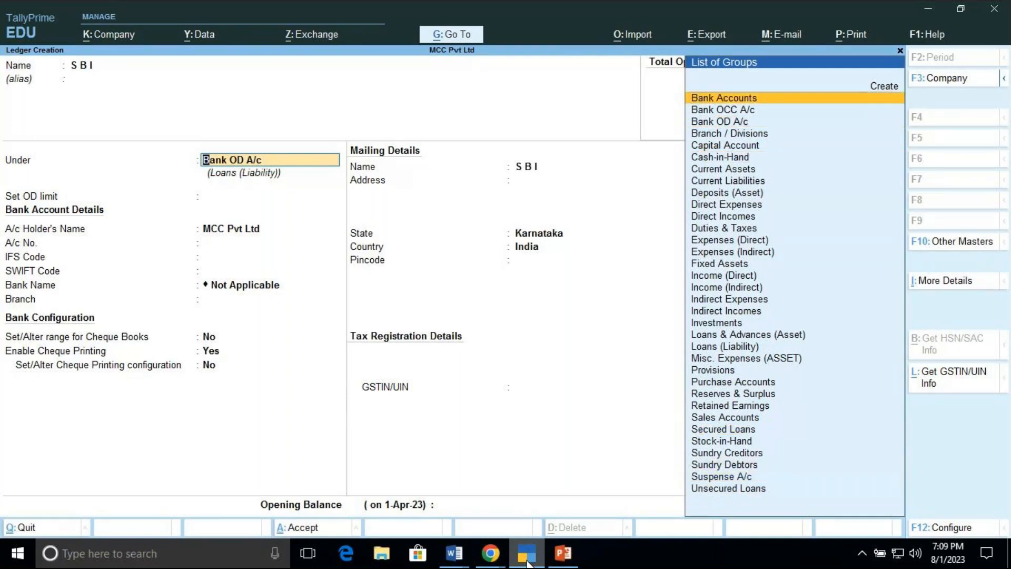
key("Down")
key("Down")
key("Down")
key("Down")
key("Down")
key("Down")
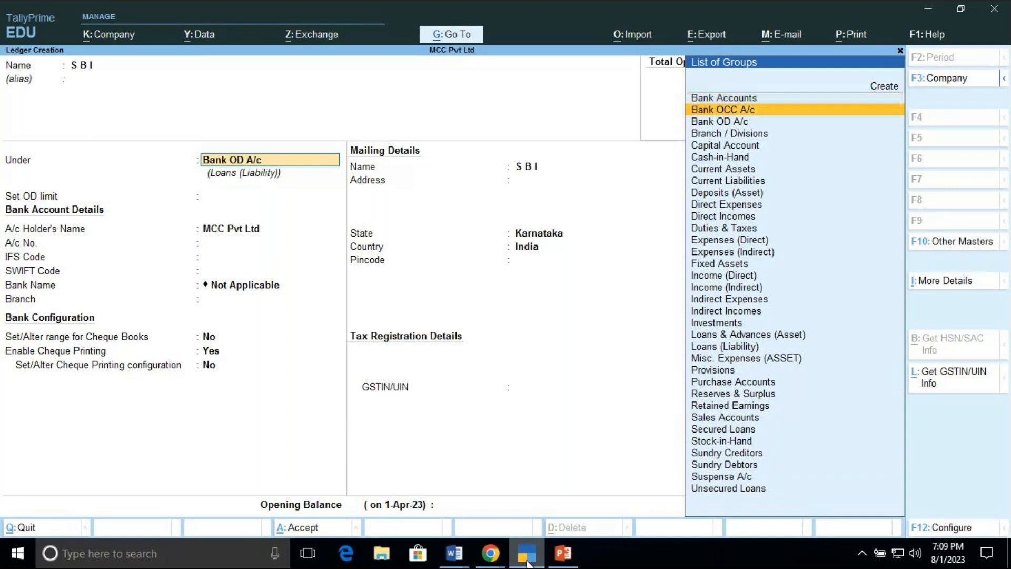
key("Down")
key("Down")
key("Down")
key("Down")
key("Down")
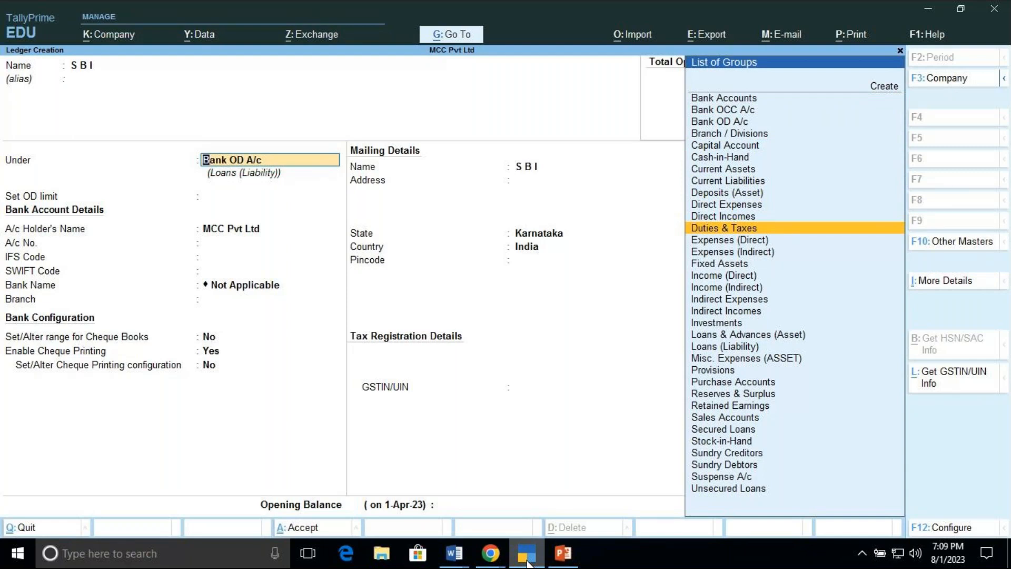
key("Up")
key("Up")
key("Up")
key("Up")
key("Up")
key("Up")
key("Up")
key("Up")
key("Up")
key("Up")
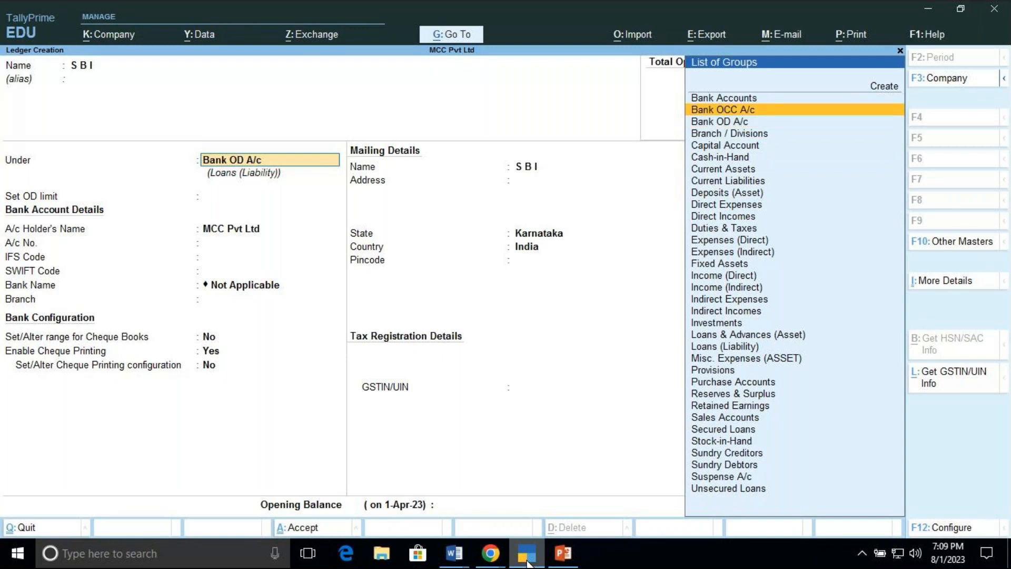
Step: Set the ledger's group to Bank Accounts
key("BackSpace")
key("BackSpace")
key("BackSpace")
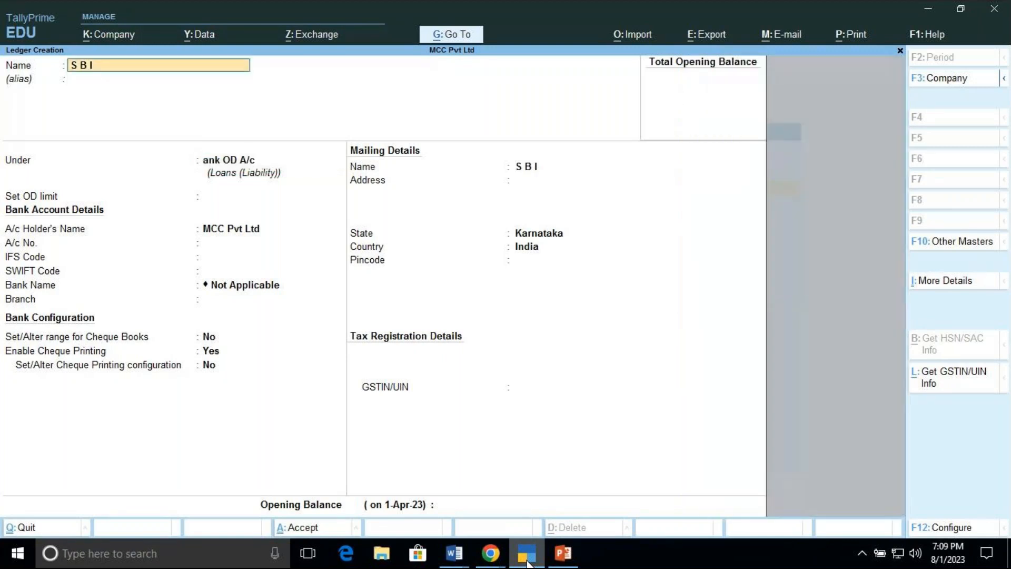
key("Return")
key("Return")
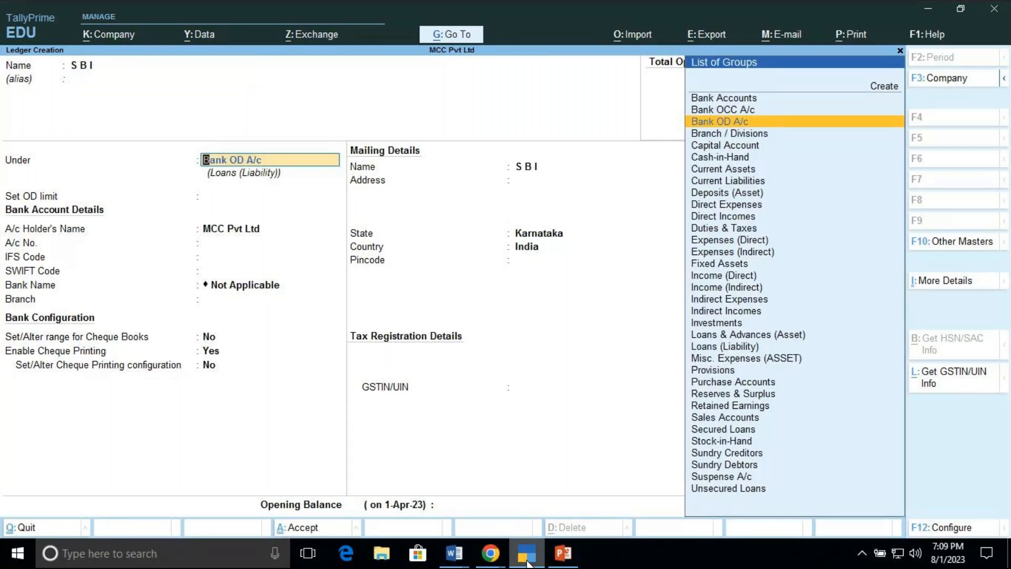
key("Up")
key("Up")
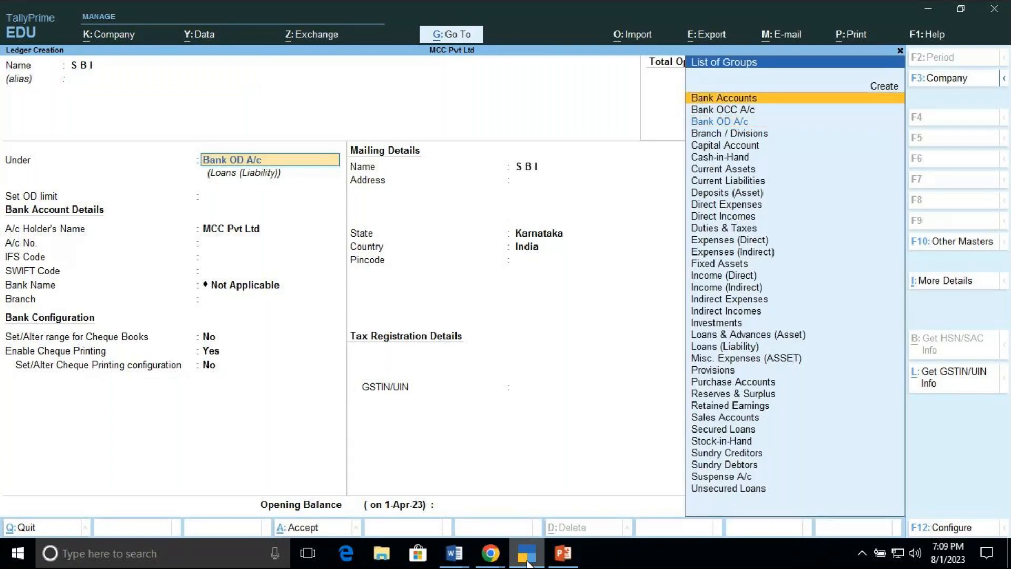
key("Down")
key("Down")
key("Down")
key("Down")
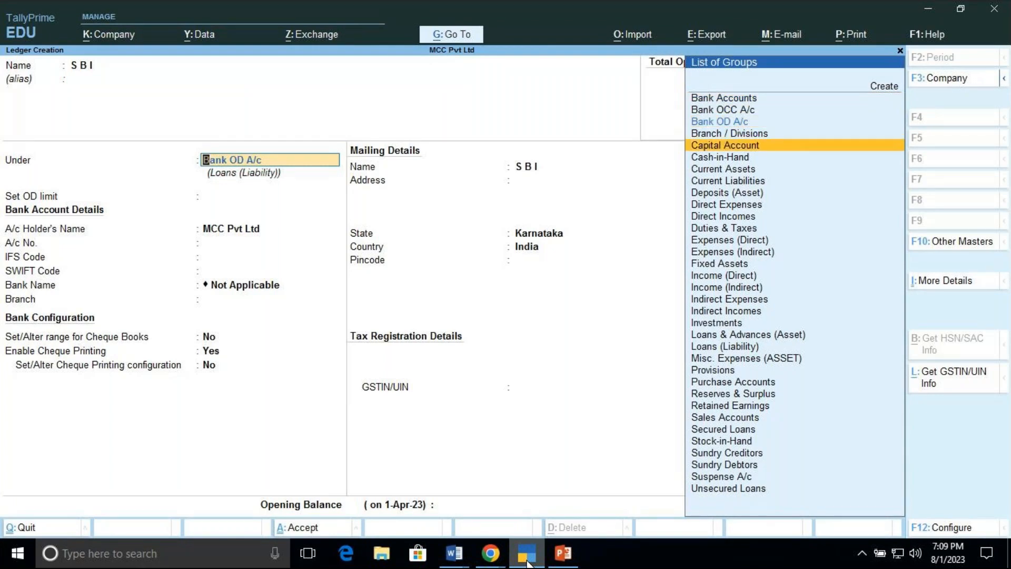
key("Up")
key("Up")
key("Up")
key("Up")
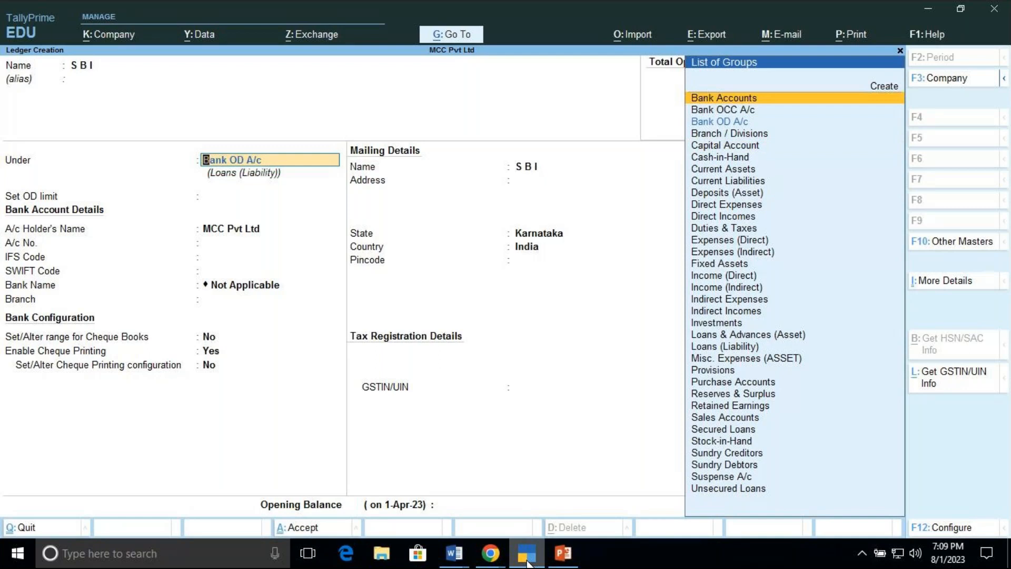
key("Return")
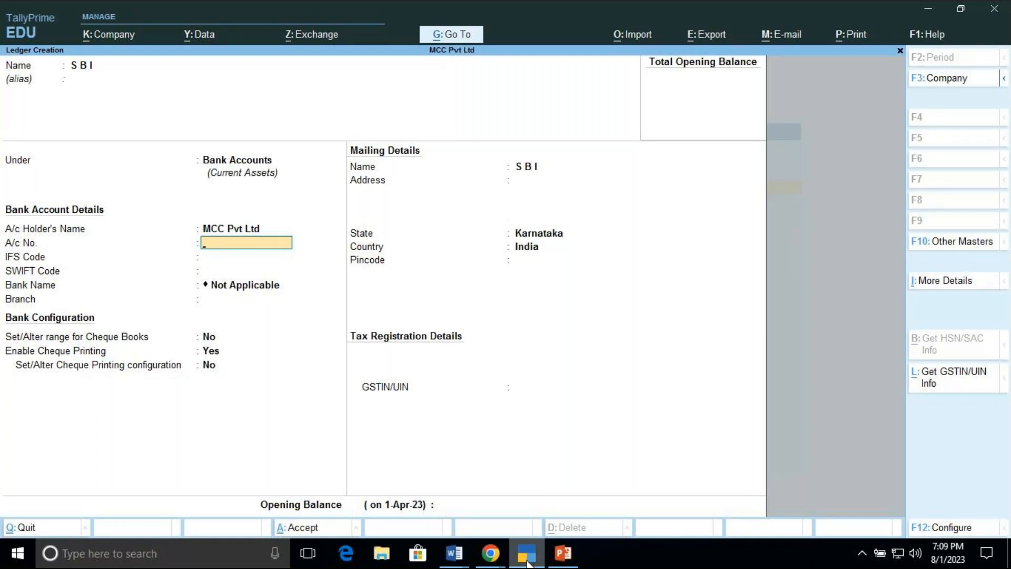
Step: Change the ledger's group to Indirect Expenses
key("BackSpace")
key("BackSpace")
key("BackSpace")
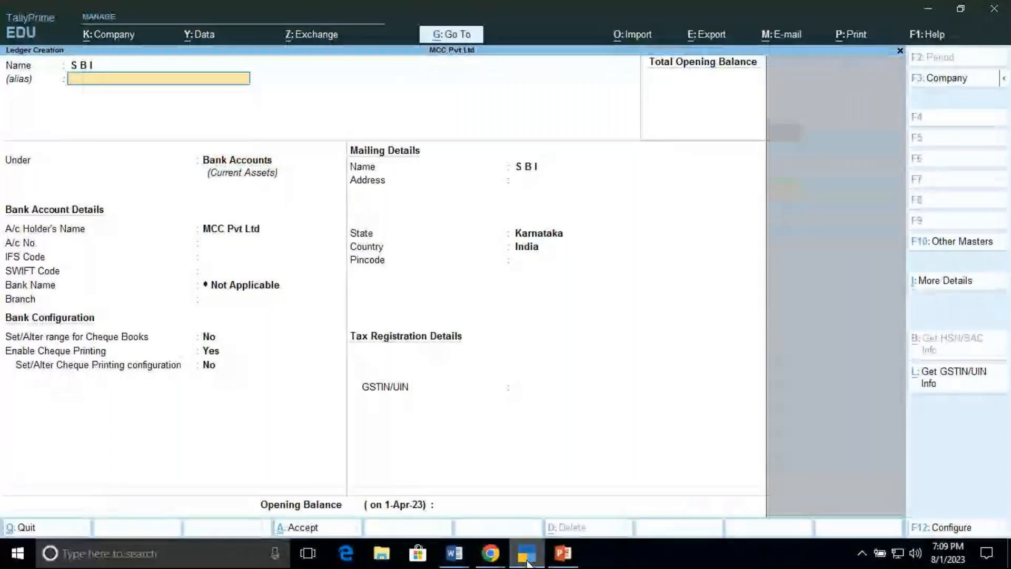
key("Return")
key("Down")
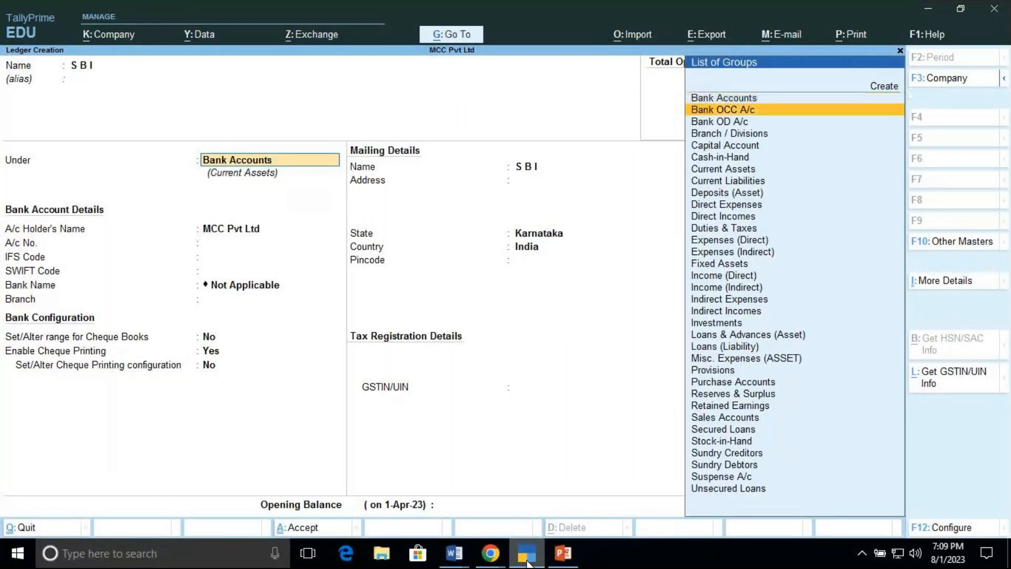
key("Down")
key("Down")
key("Down")
key("Down")
key("Down")
key("Down")
key("Down")
key("Down")
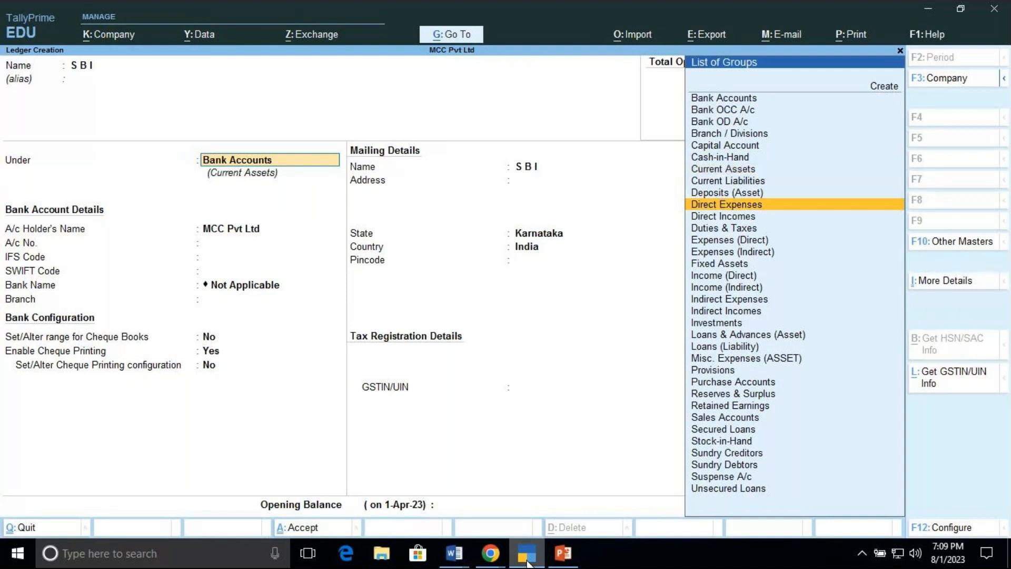
key("Down")
key("Down")
key("Down")
key("Down")
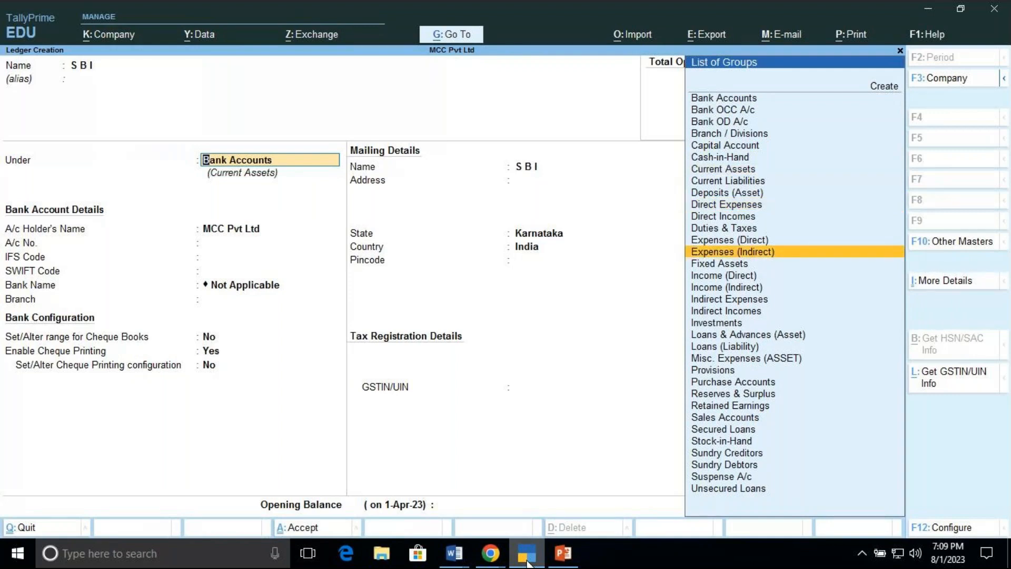
key("Return")
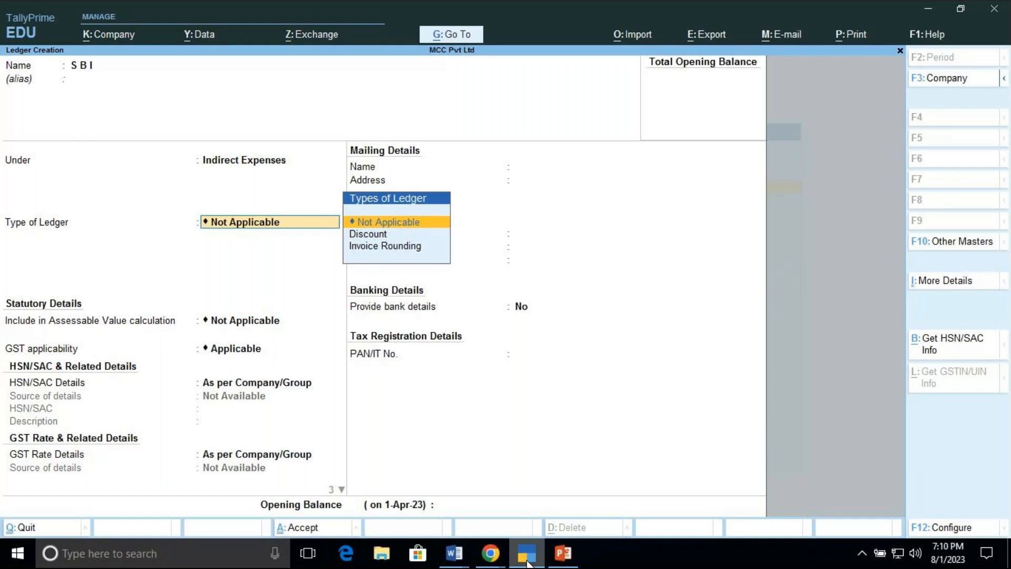
Step: Rename the ledger Co's Capital A/c and return to its group field
key("BackSpace")
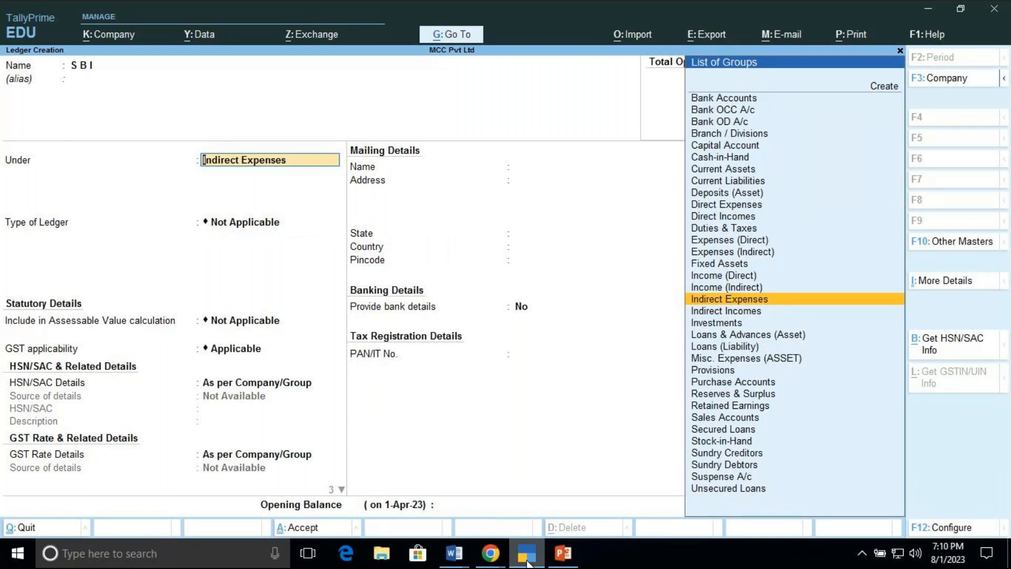
key("BackSpace")
type("C")
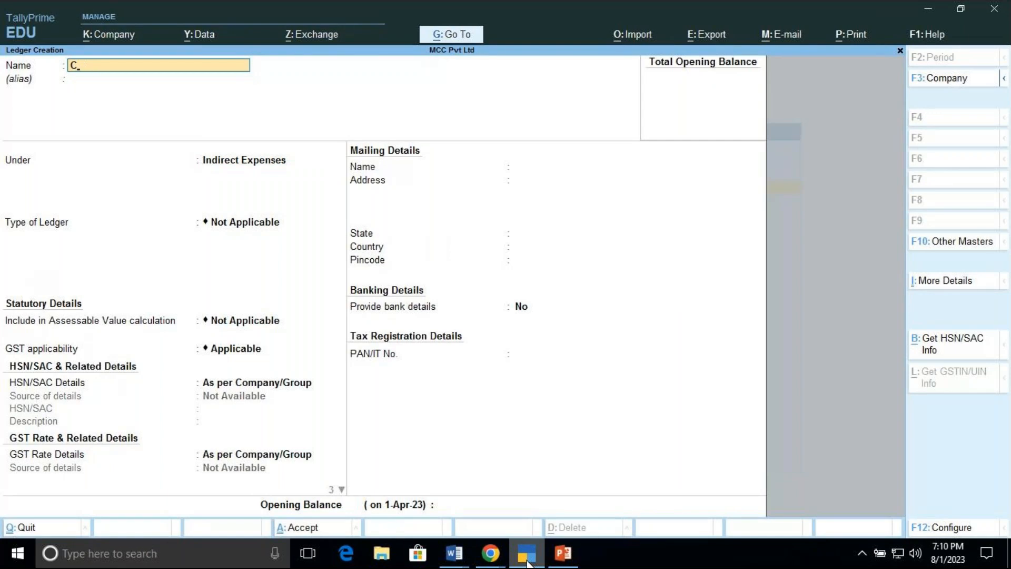
type("o's Capital A/c")
key("Return")
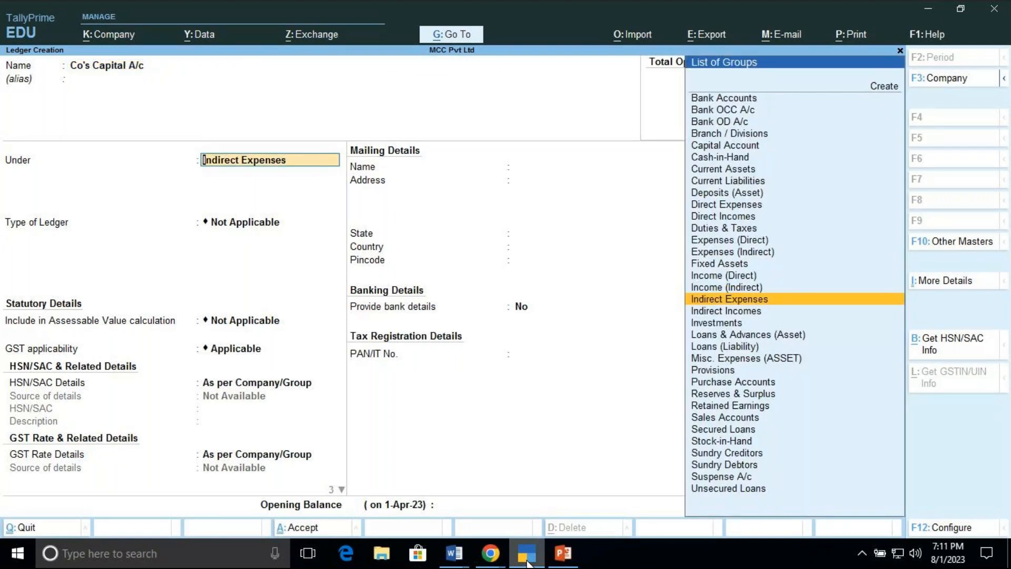
mouse_move(492, 565)
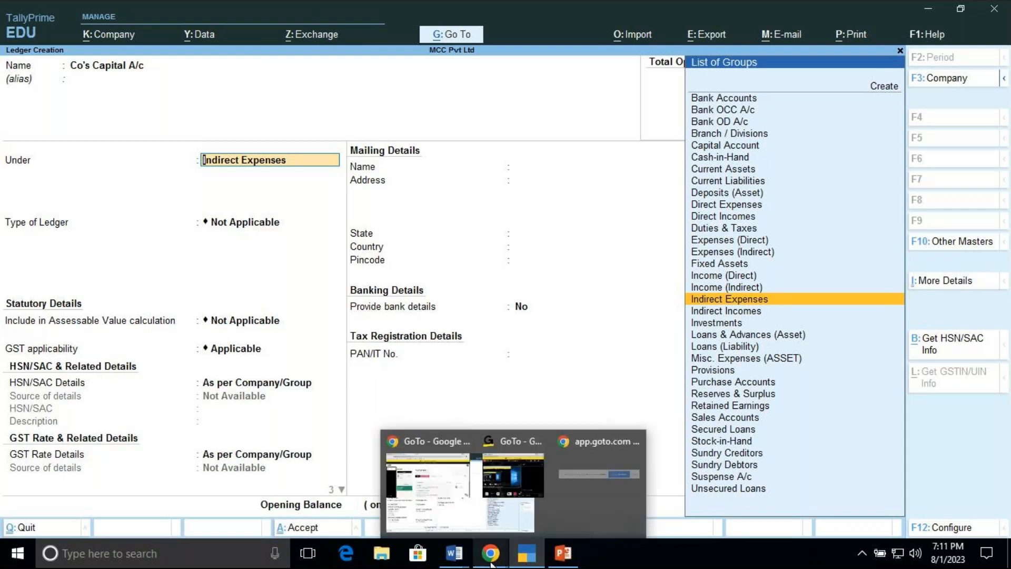
mouse_move(489, 490)
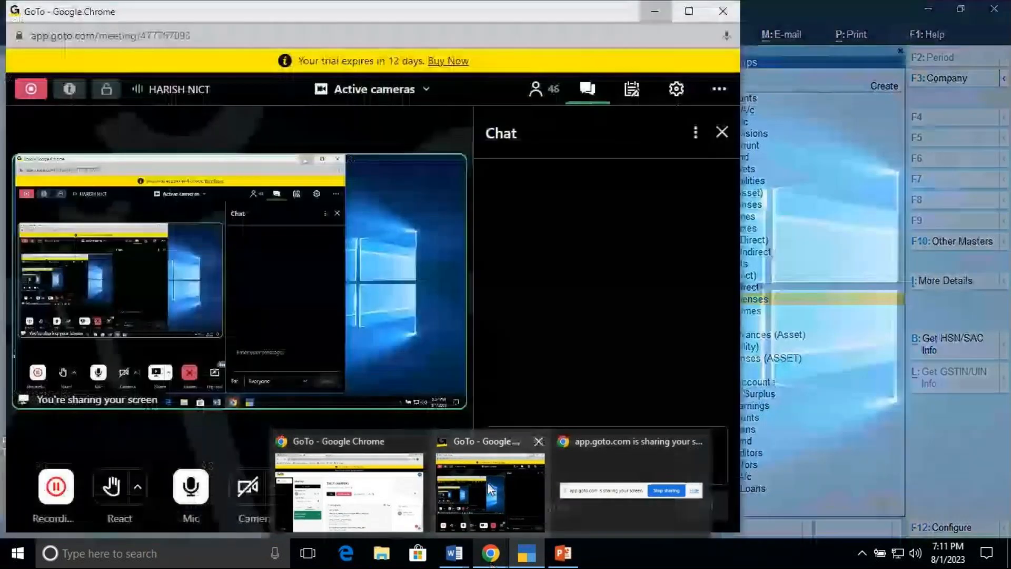
left_click(489, 490)
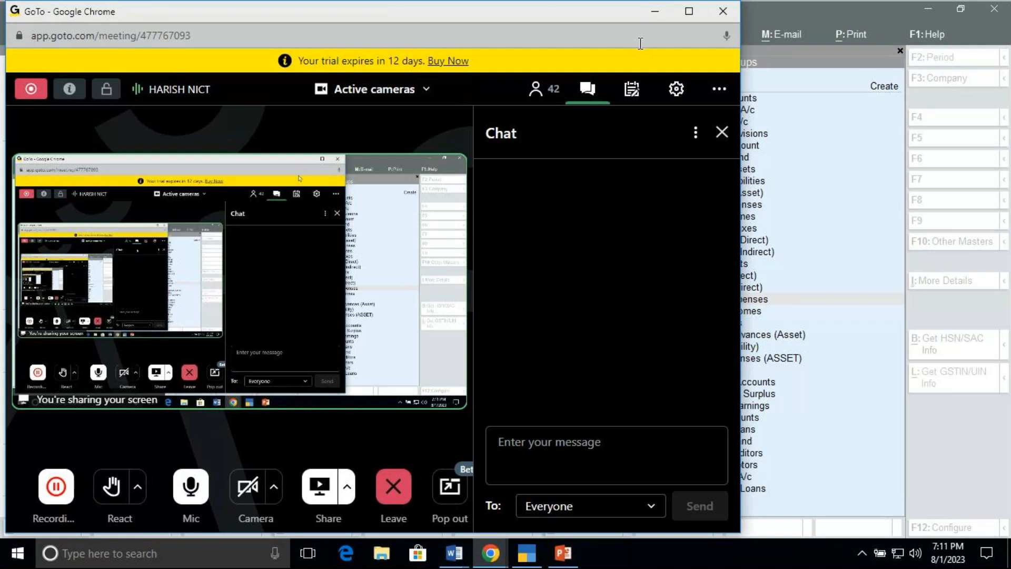
left_click(656, 14)
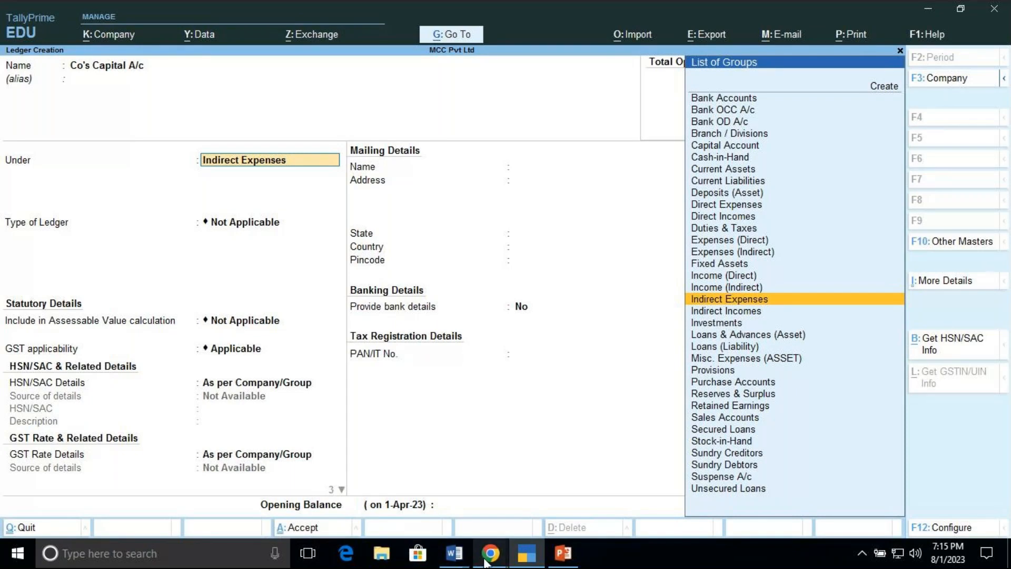
mouse_move(489, 562)
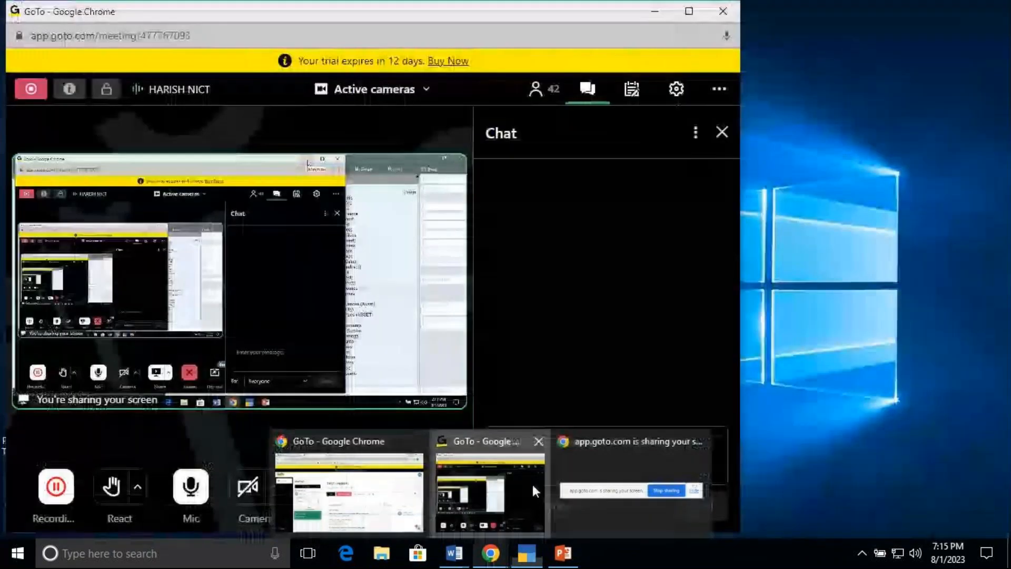
left_click(532, 482)
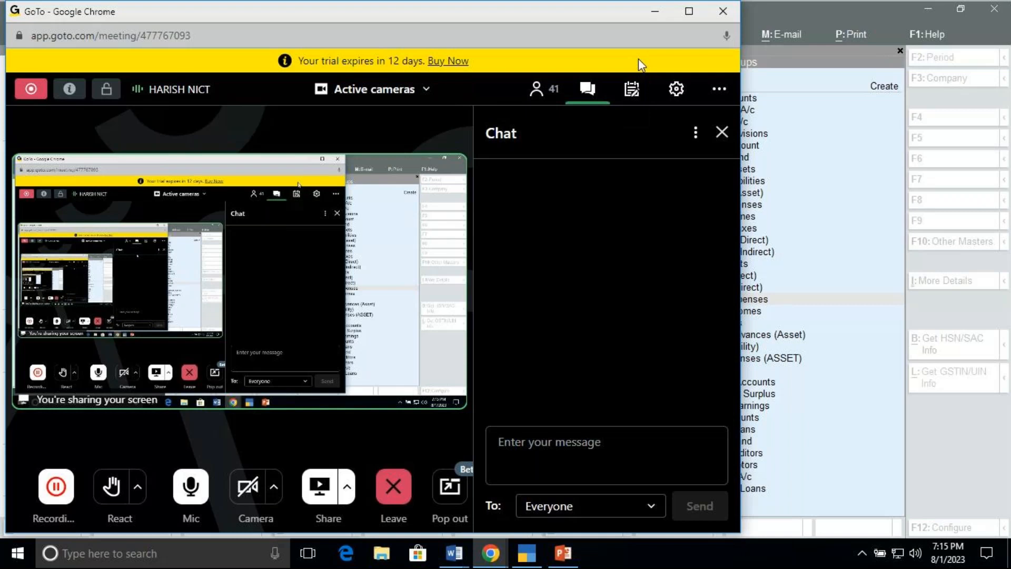
Step: Clear the ledger's group and browse the list of available groups
left_click(659, 14)
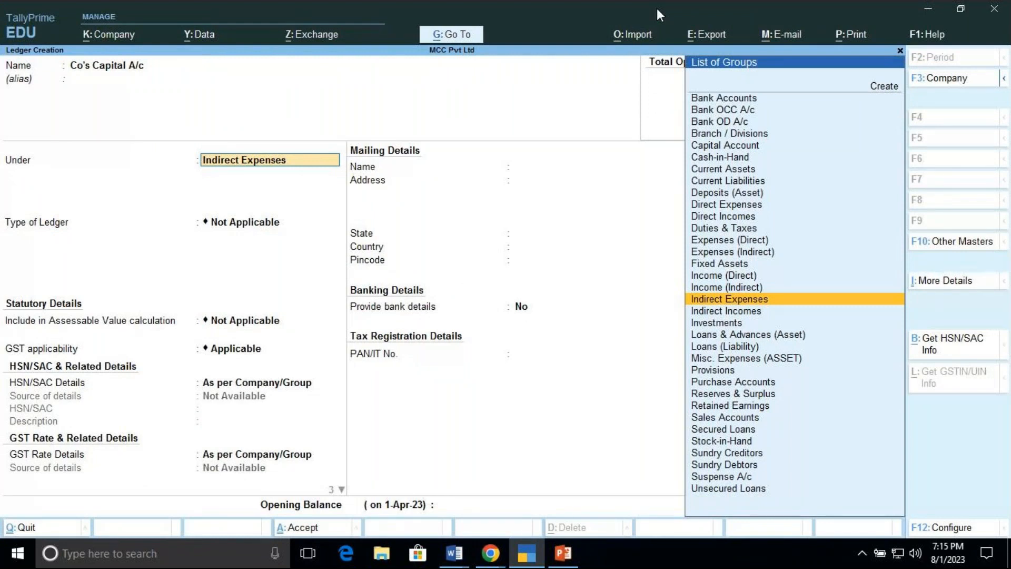
key("BackSpace")
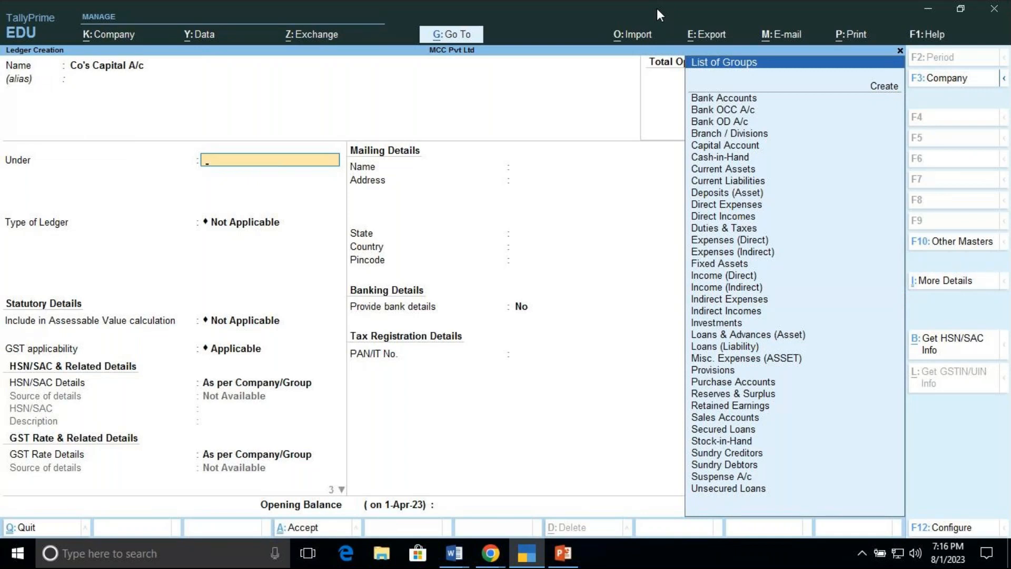
key("Down")
key("Down")
key("Down")
key("Down")
key("Down")
key("Down")
key("Down")
key("Down")
key("Down")
key("Down")
key("Down")
key("Down")
key("Down")
key("Down")
key("Down")
key("Down")
key("Down")
key("Down")
key("Down")
key("Down")
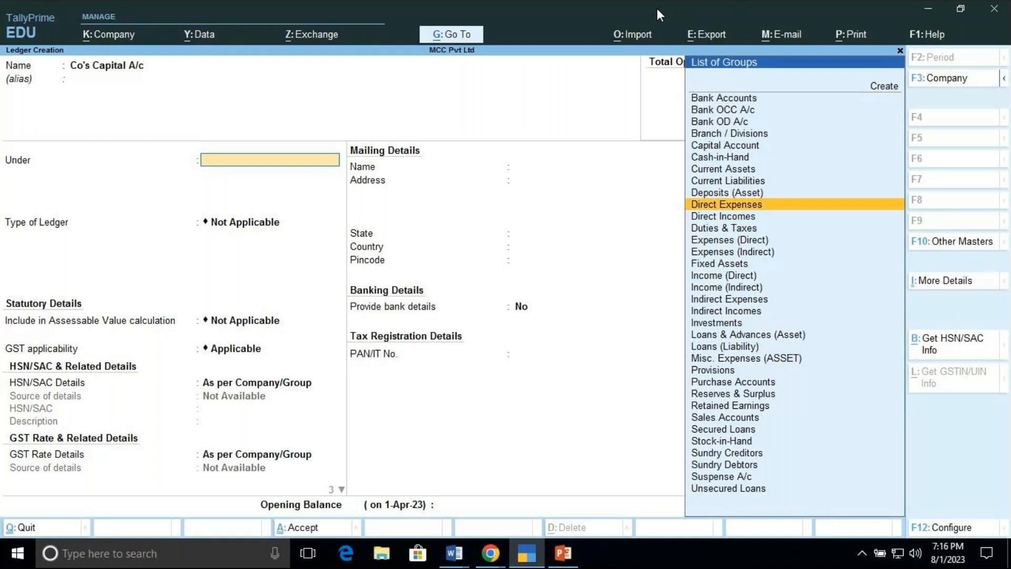
key("End")
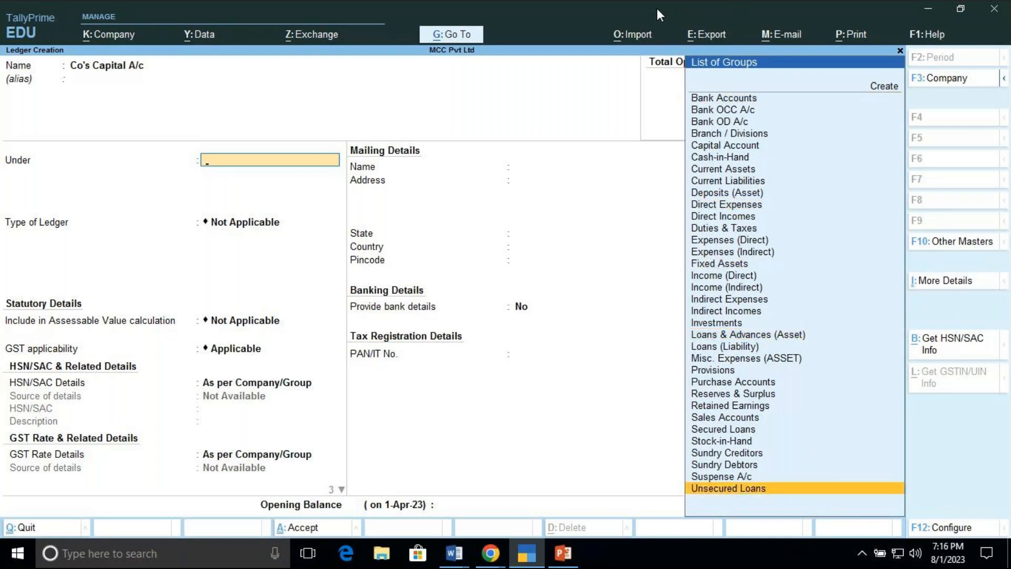
key("Up")
key("Up")
key("Up")
key("Up")
key("Up")
key("Up")
key("Up")
key("Up")
key("Up")
key("Up")
key("Up")
key("Up")
key("Up")
key("Up")
key("Up")
key("Up")
key("Up")
key("Up")
key("Up")
key("Up")
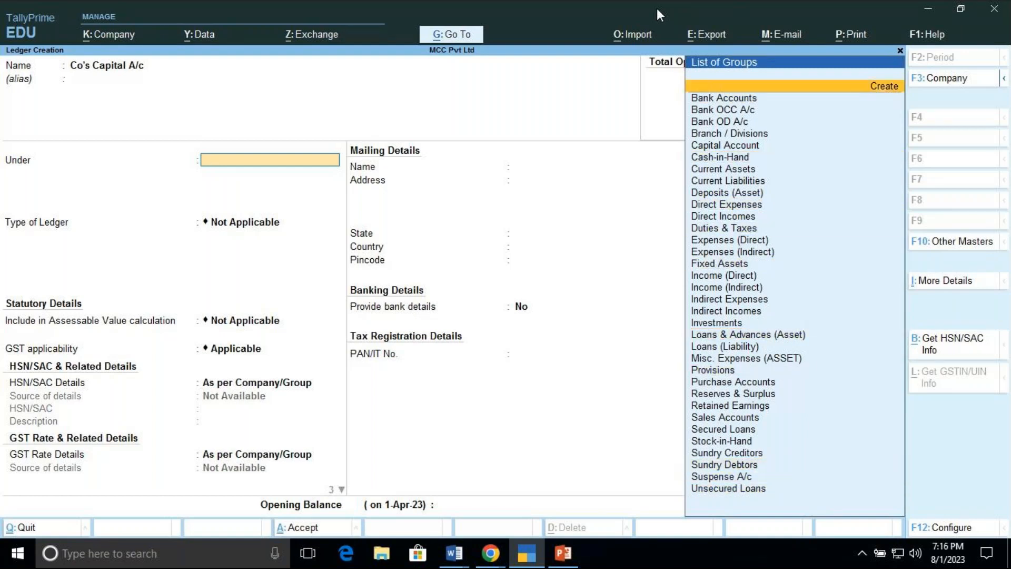
key("Down")
key("Down")
key("Down")
key("Down")
key("Down")
key("Down")
key("Down")
key("Down")
key("Down")
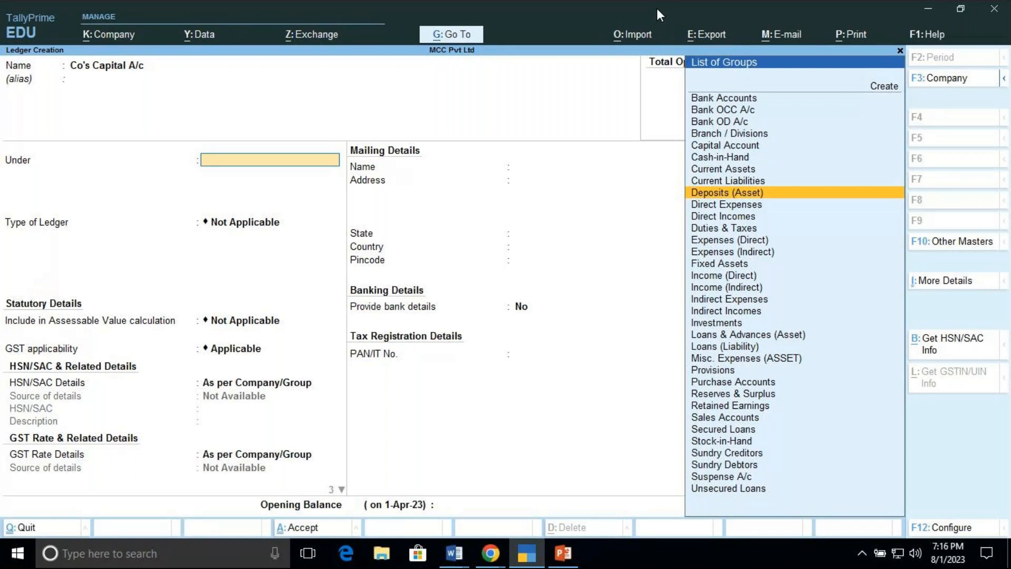
key("Up")
key("Up")
key("Up")
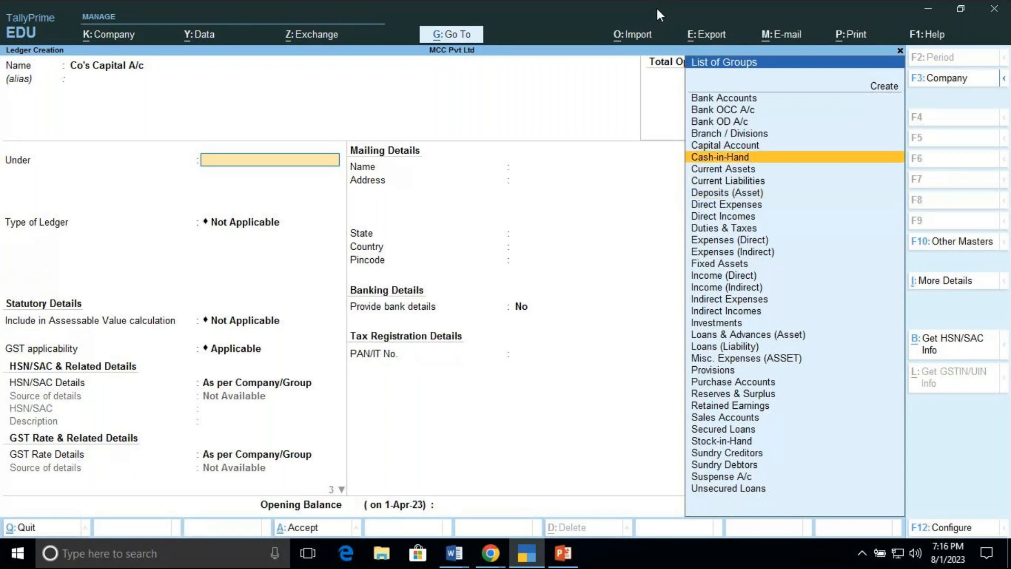
key("Up")
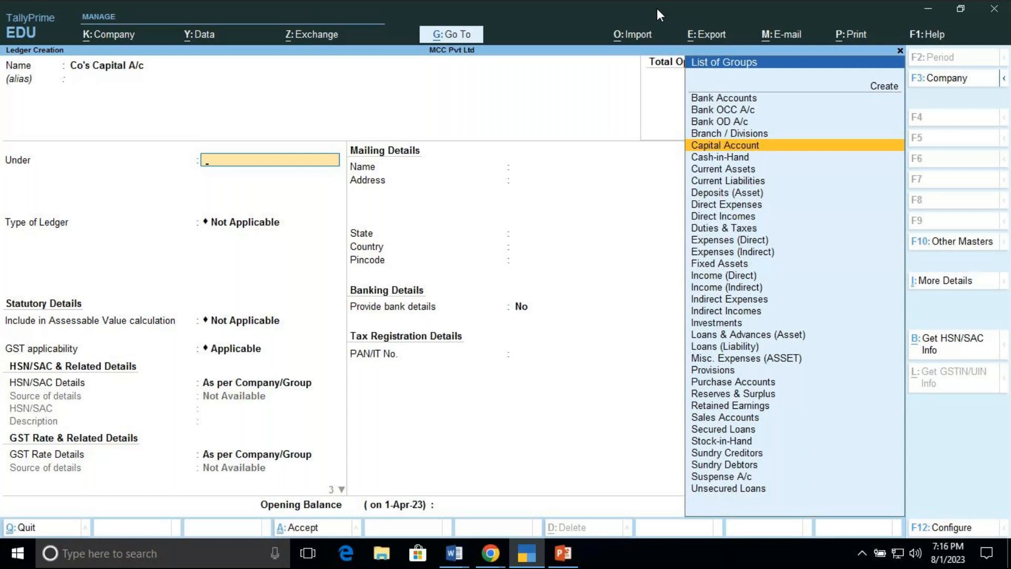
key("Down")
key("Down")
key("Down")
key("Down")
key("Down")
key("Down")
key("Down")
key("Down")
key("Down")
key("Down")
key("Down")
key("Down")
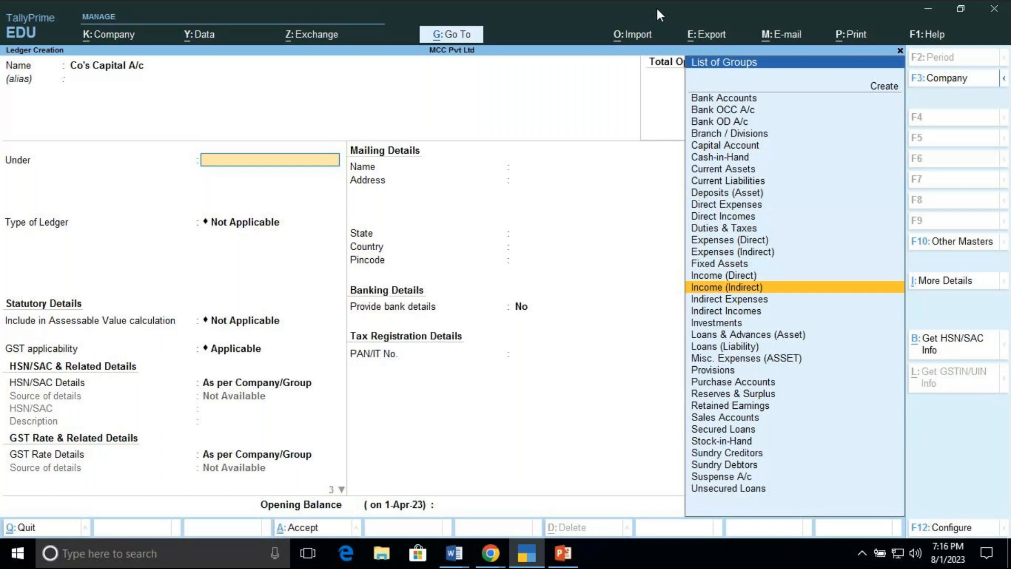
key("Down")
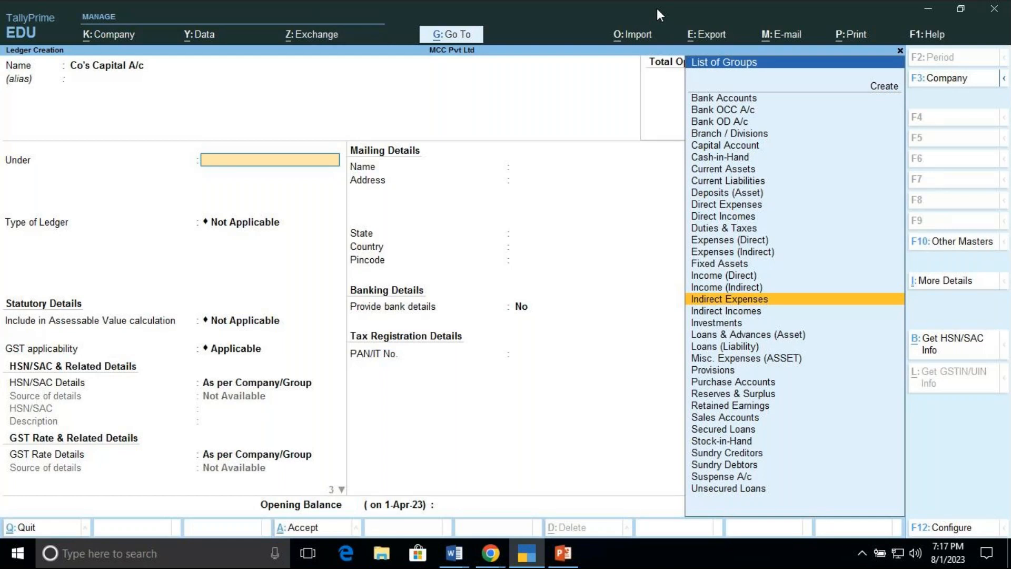
key("Home")
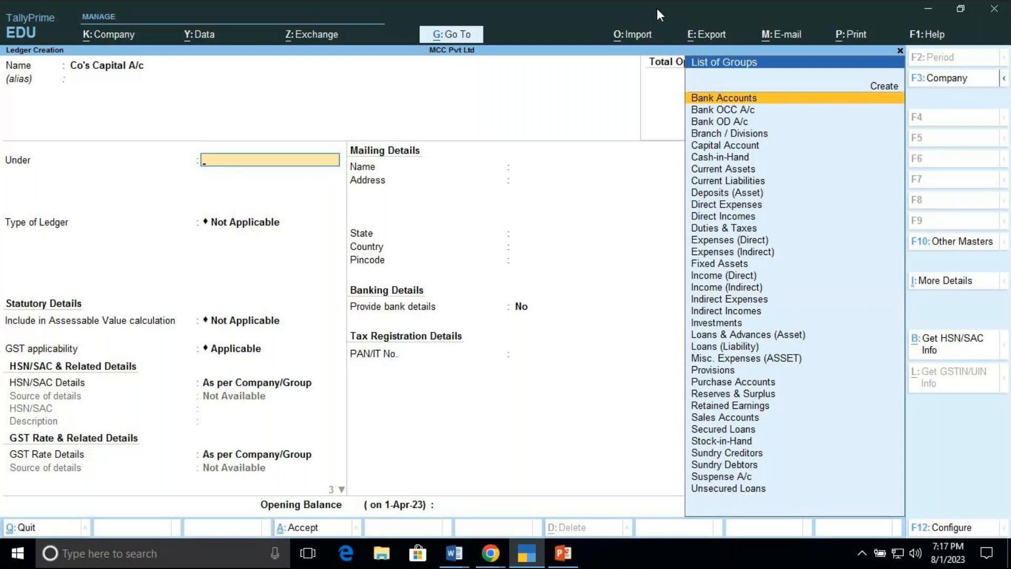
Step: Set the ledger's group to Capital Account
key("Down")
key("Down")
key("Down")
key("Down")
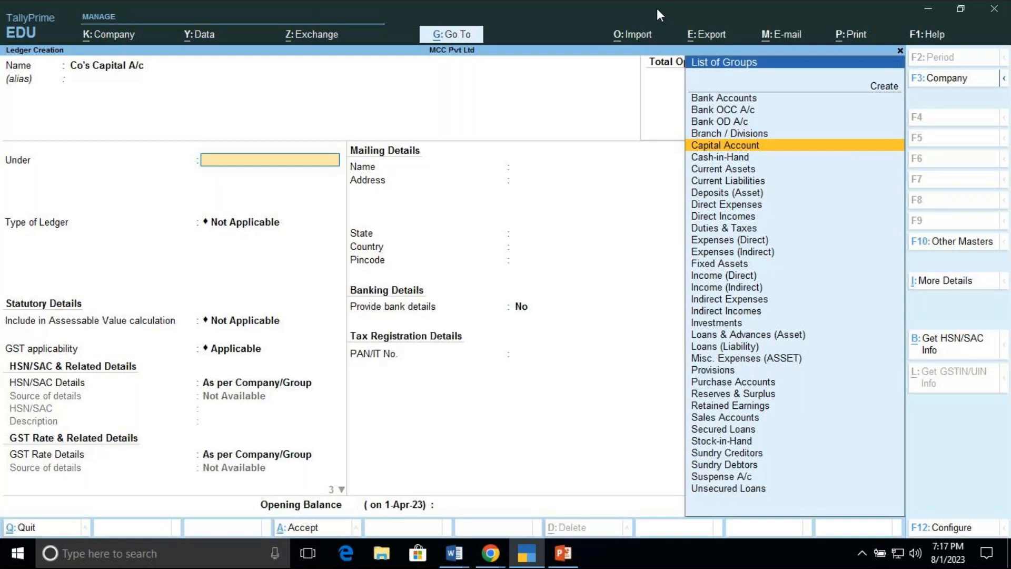
key("Return")
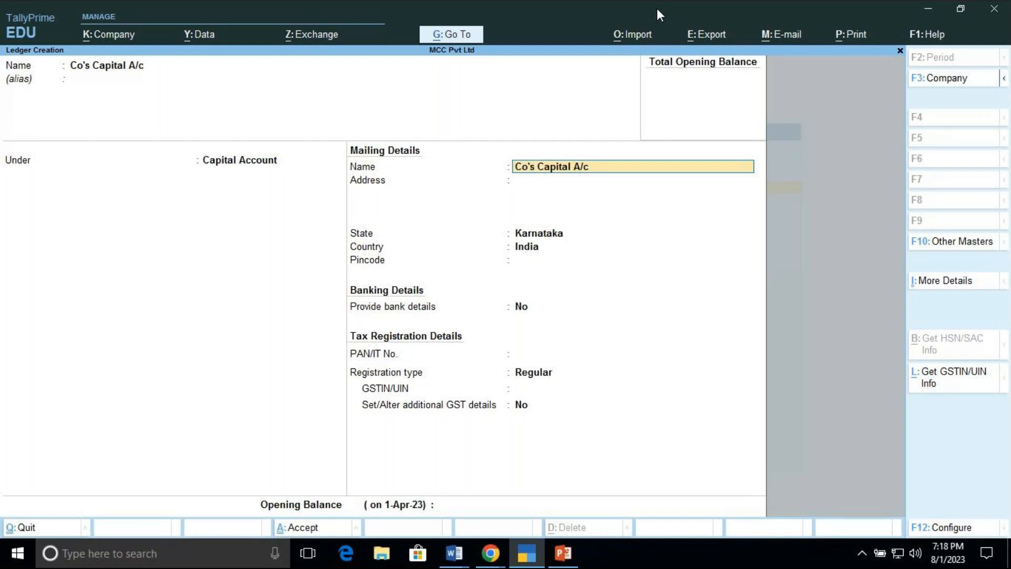
Step: Accept the remaining mailing, tax and opening balance fields as they are and save the Co's Capital A/c ledger
key("Return")
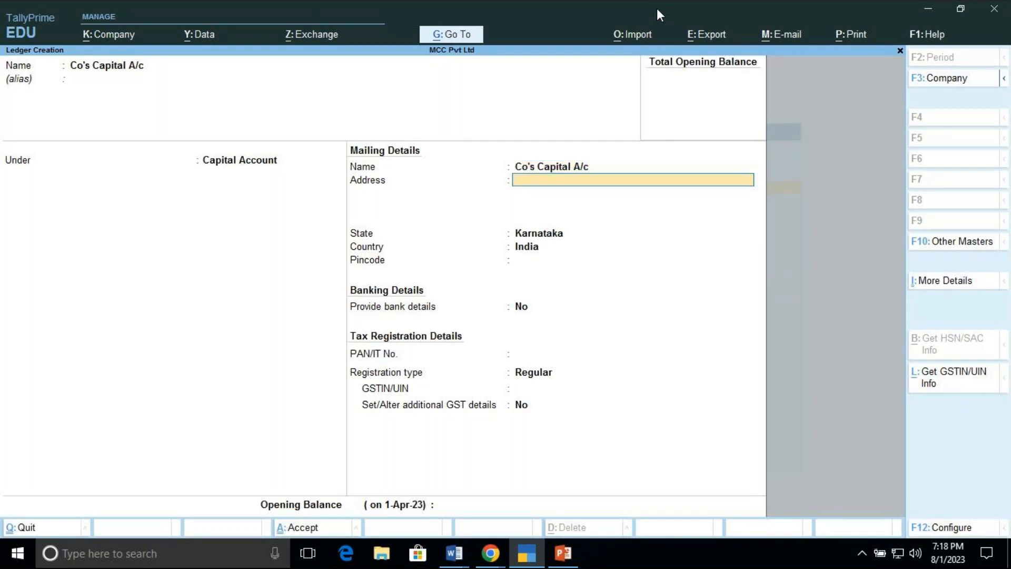
key("Return")
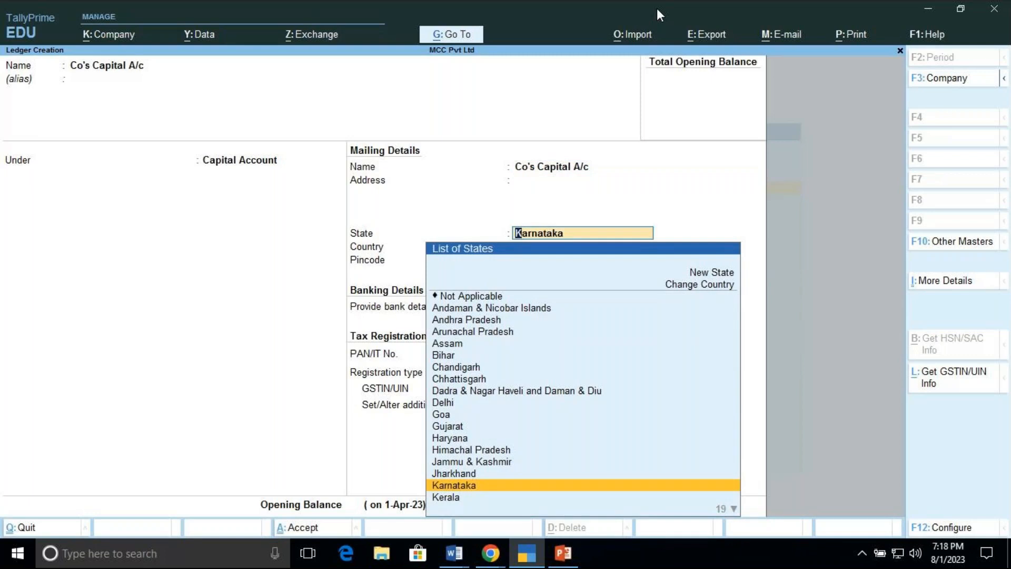
key("Return")
key("Return")
key("Return")
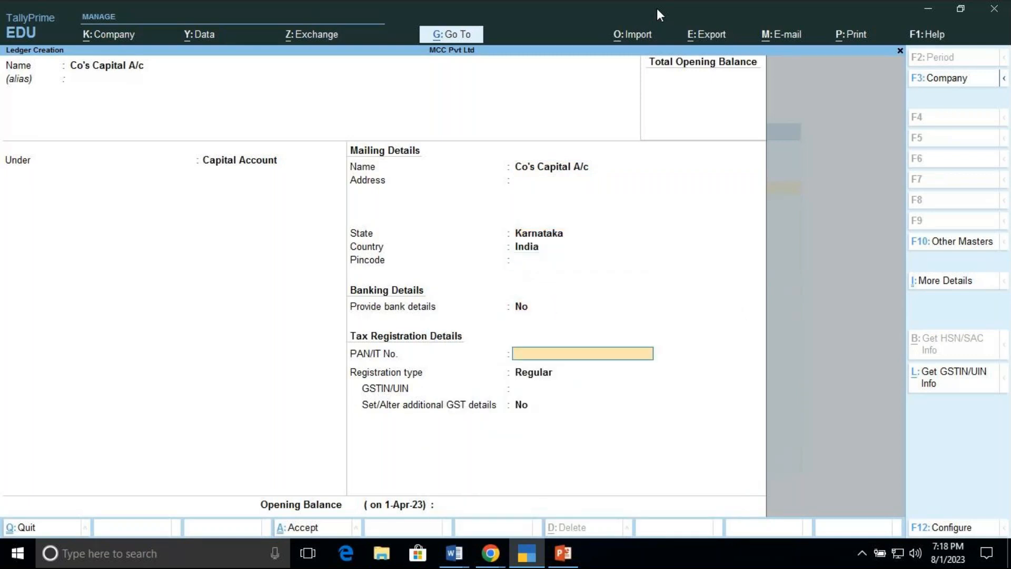
key("Return")
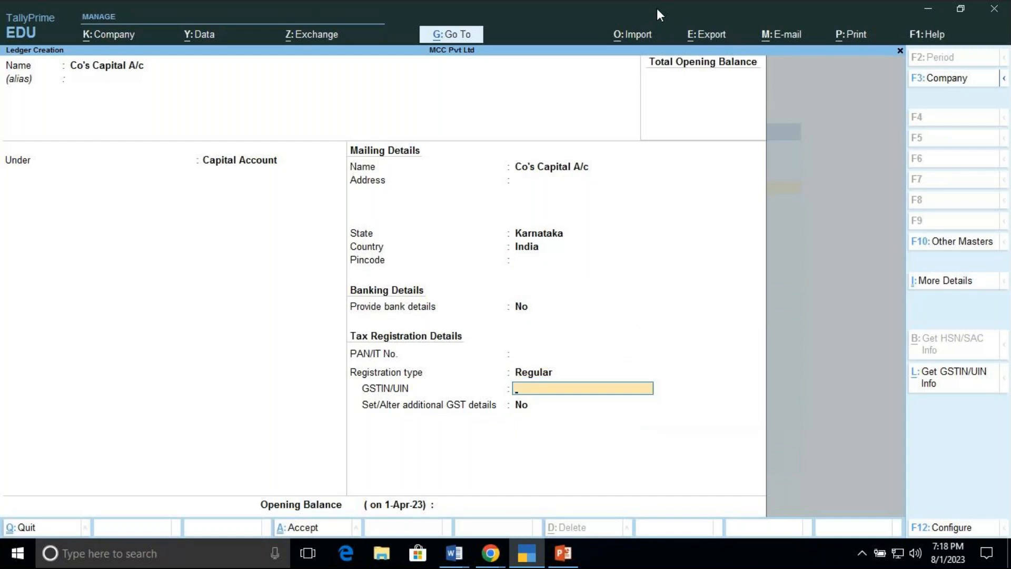
key("Return")
key("Return")
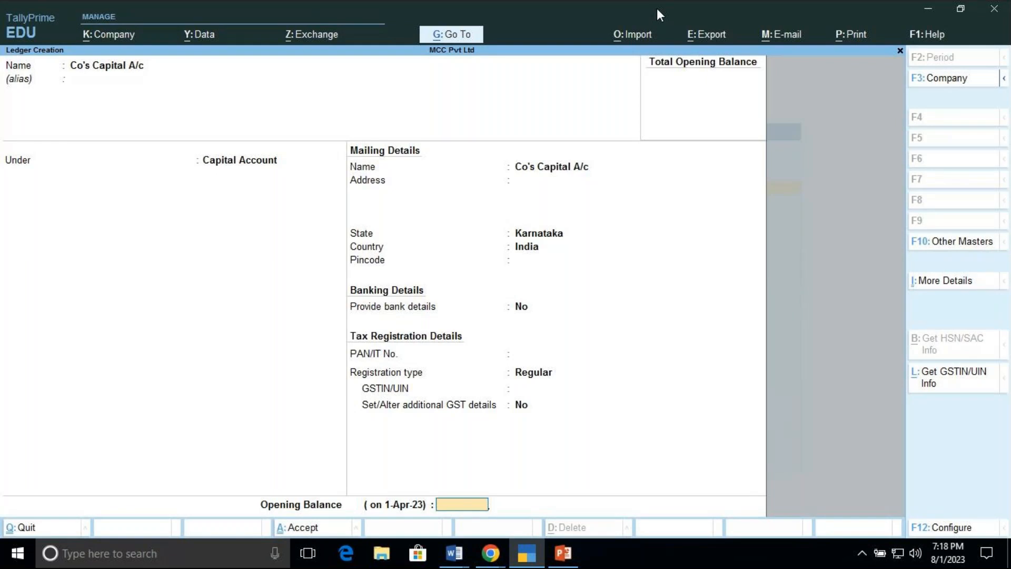
key("Return")
key("Return")
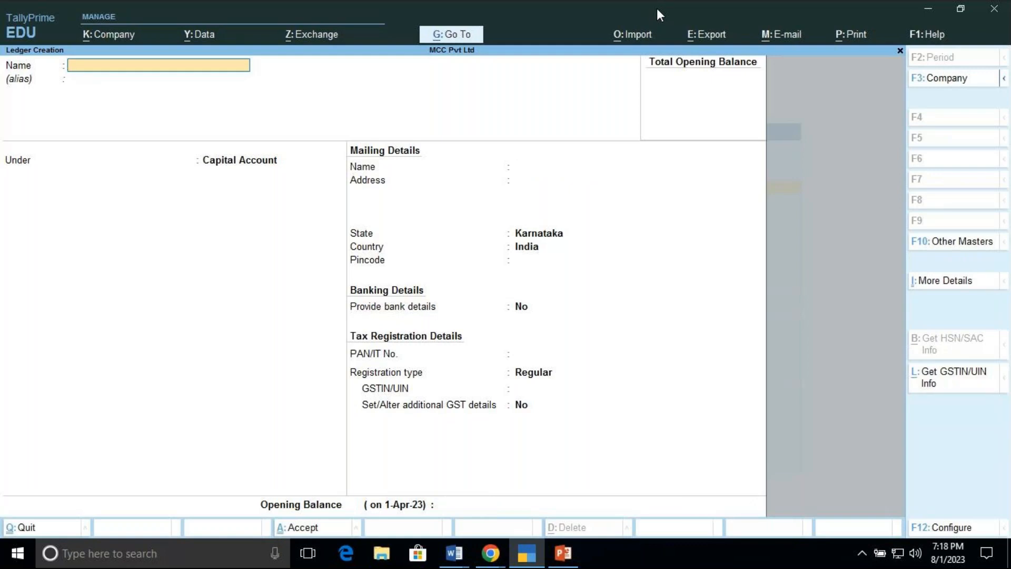
Step: Open the ledger alteration list to review the existing ledgers, then return to the Gateway of Tally
key("Escape")
key("Return")
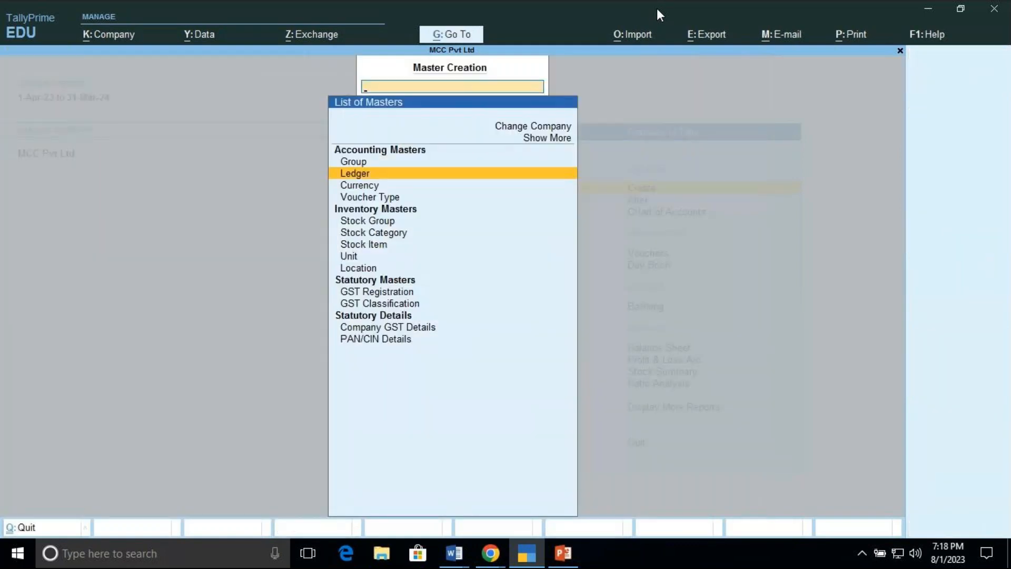
key("Escape")
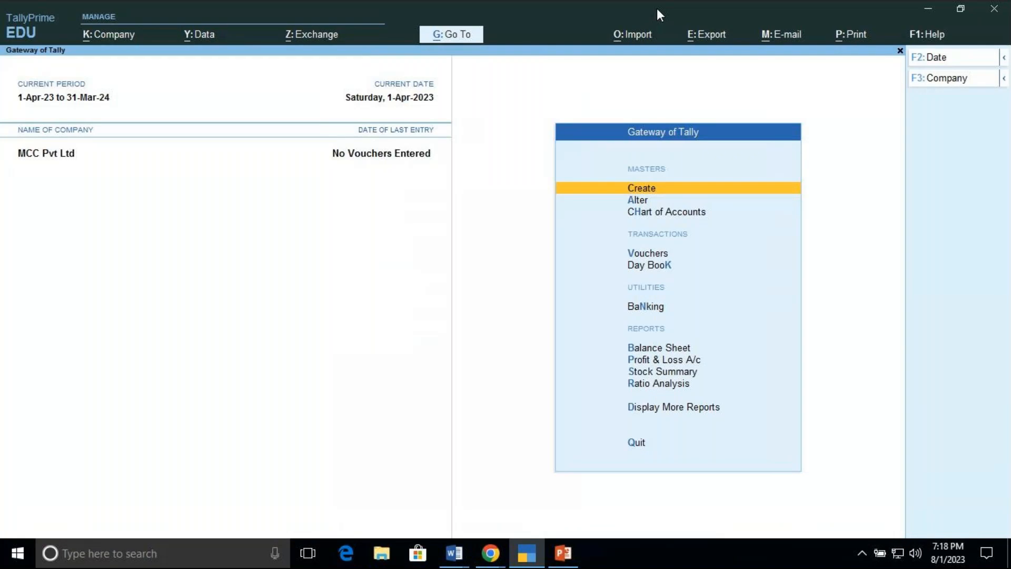
key("Down")
key("Return")
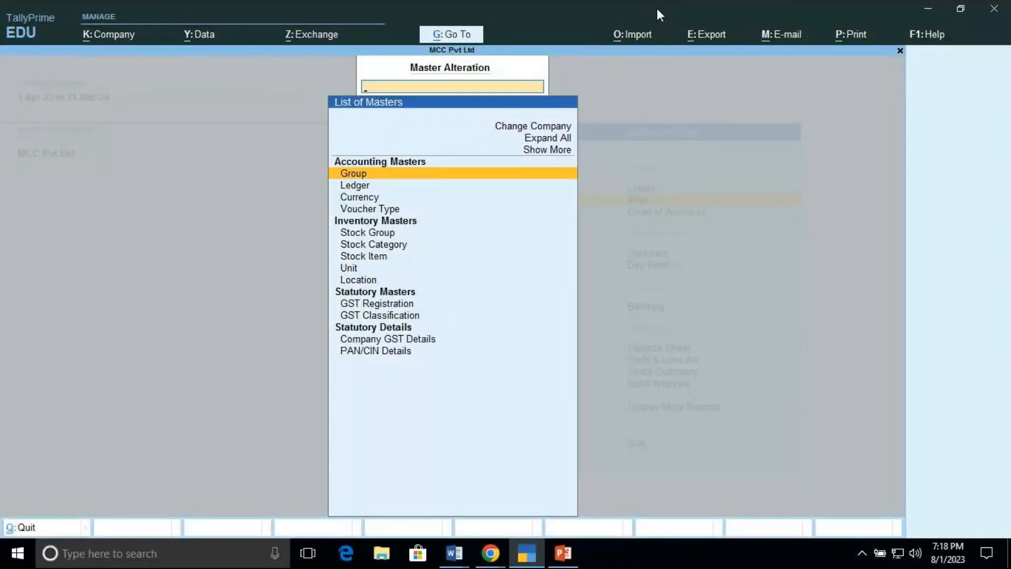
key("Down")
key("Return")
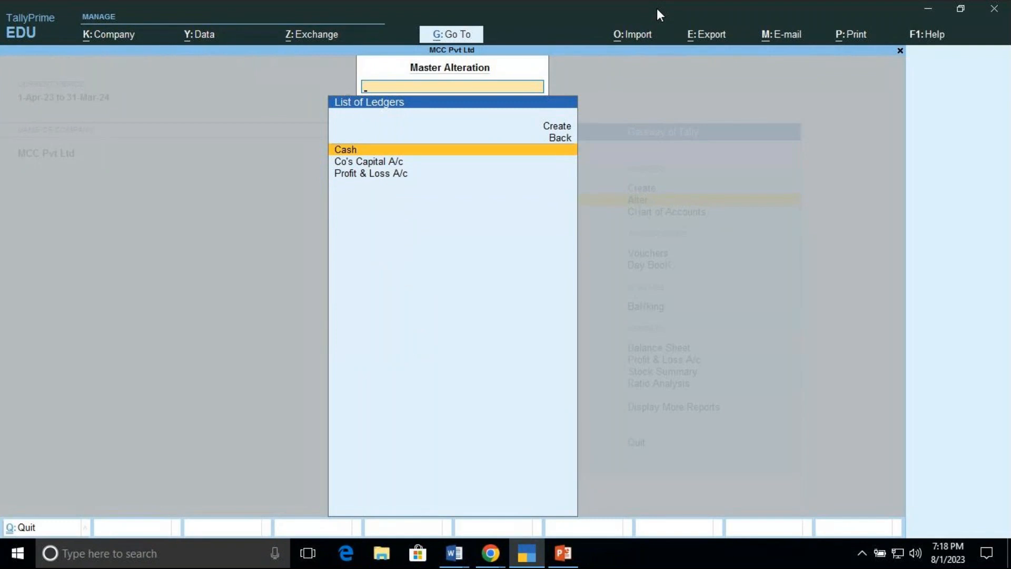
key("Down")
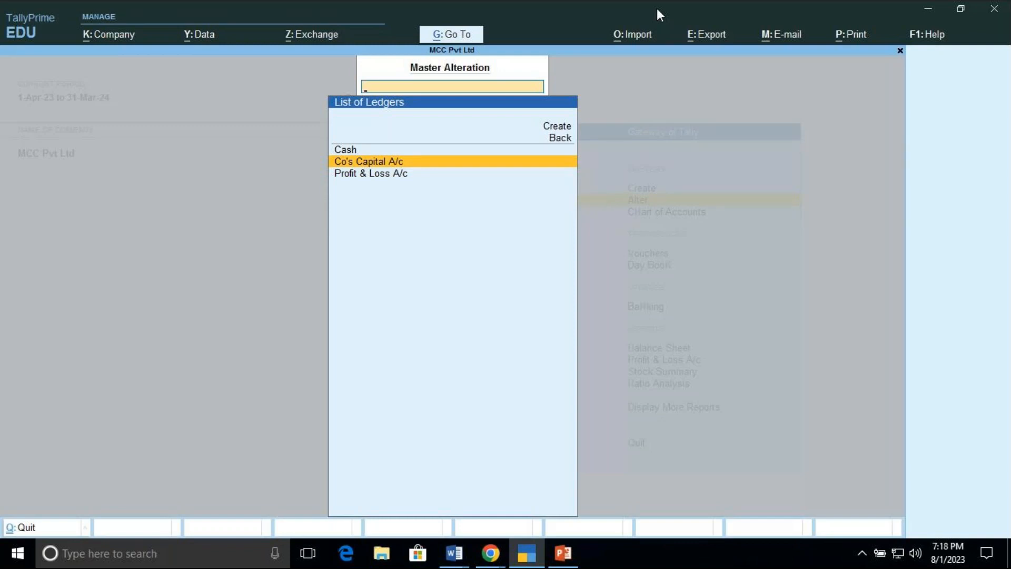
key("Escape")
key("Escape")
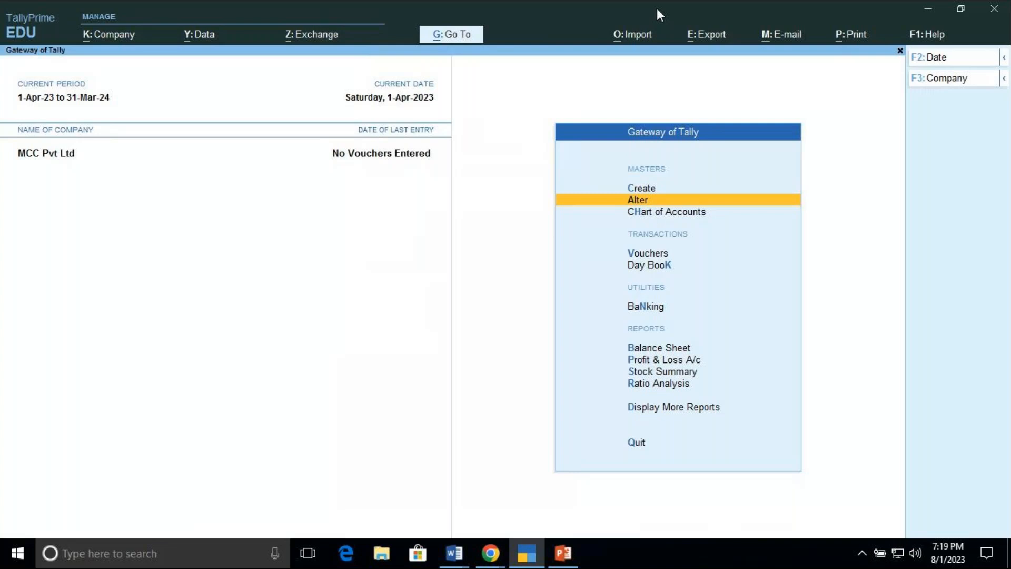
Step: Open voucher entry and switch to a Receipt voucher
key("Down")
key("Down")
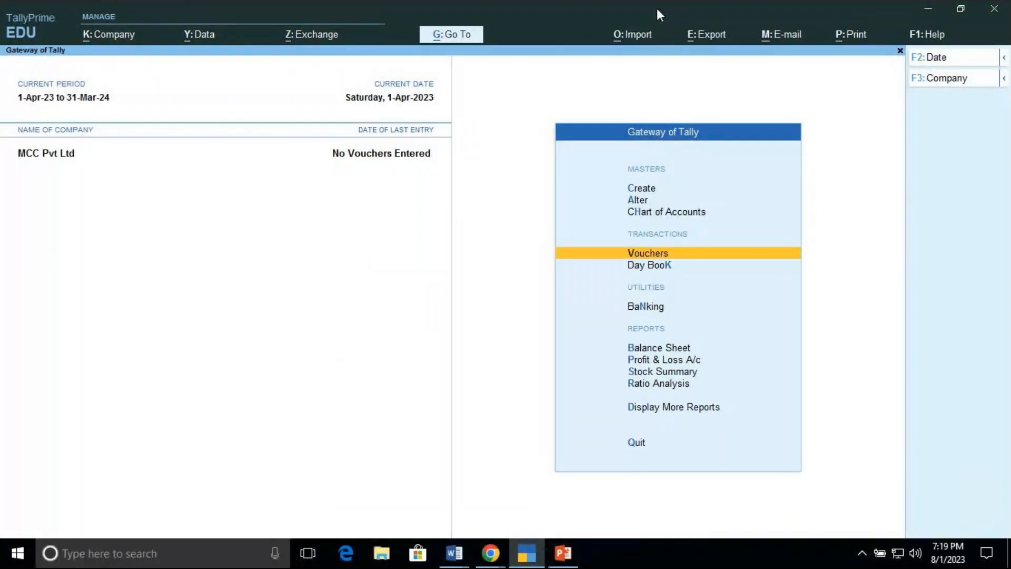
key("Return")
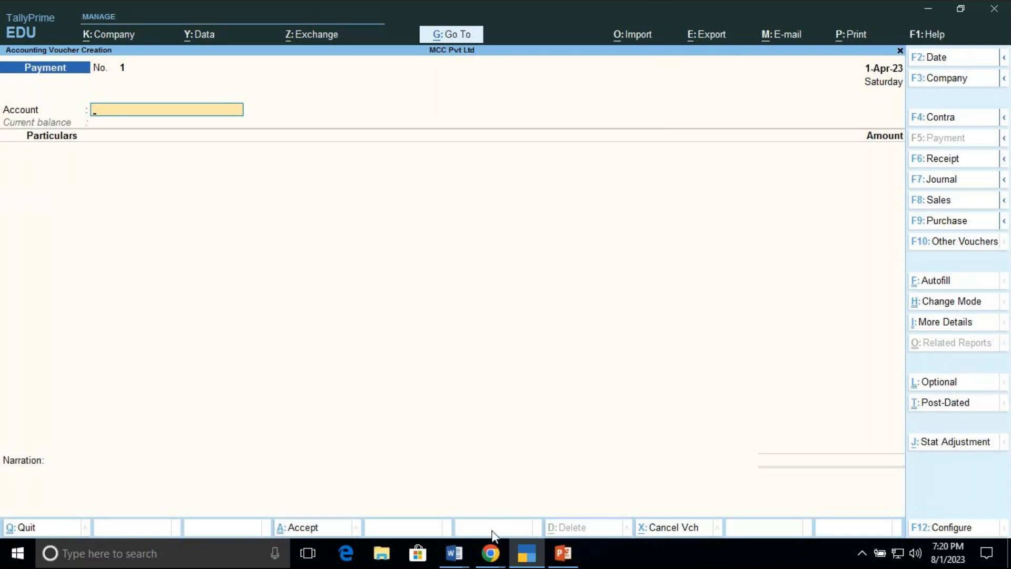
mouse_move(490, 545)
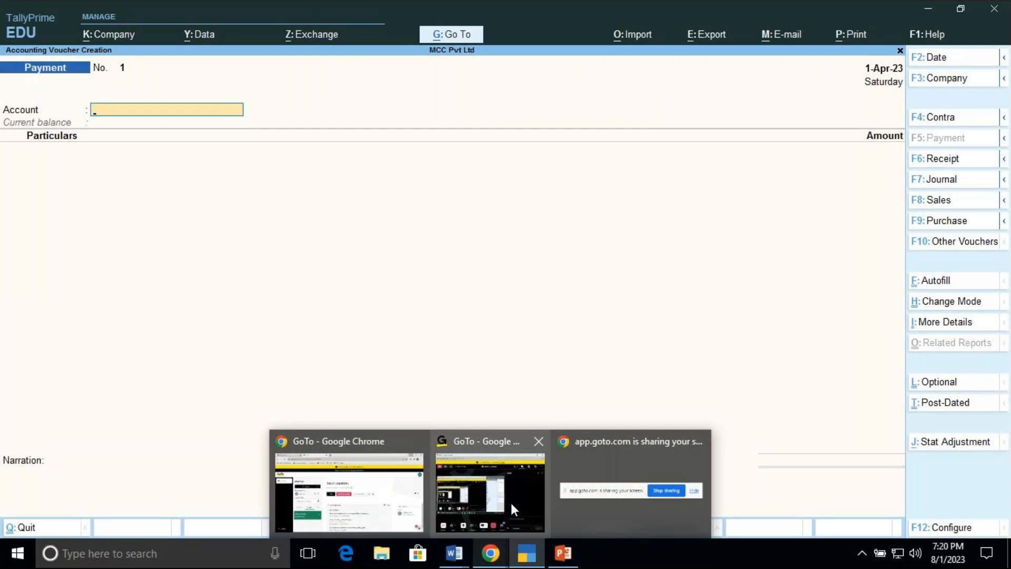
mouse_move(525, 558)
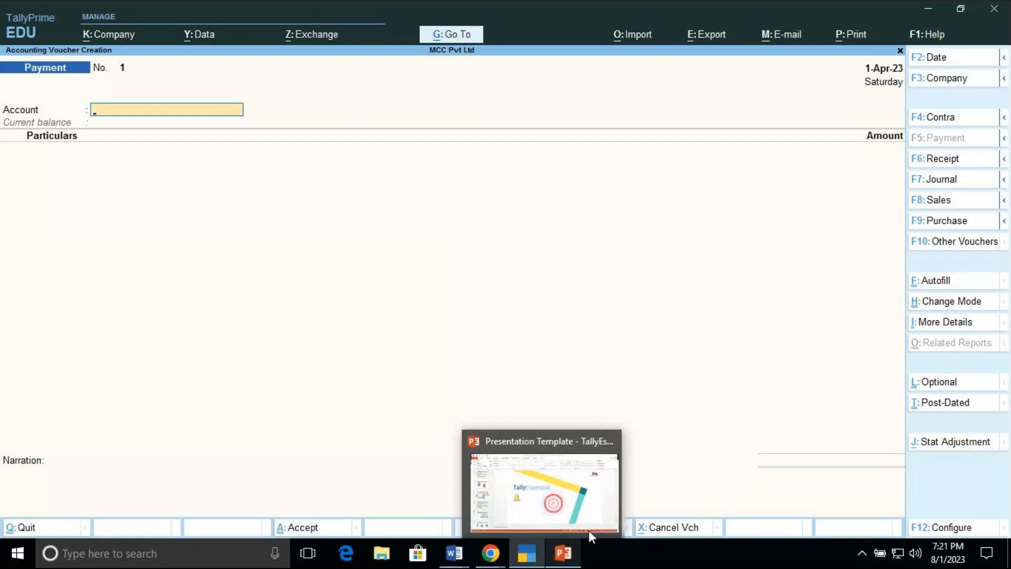
left_click(965, 164)
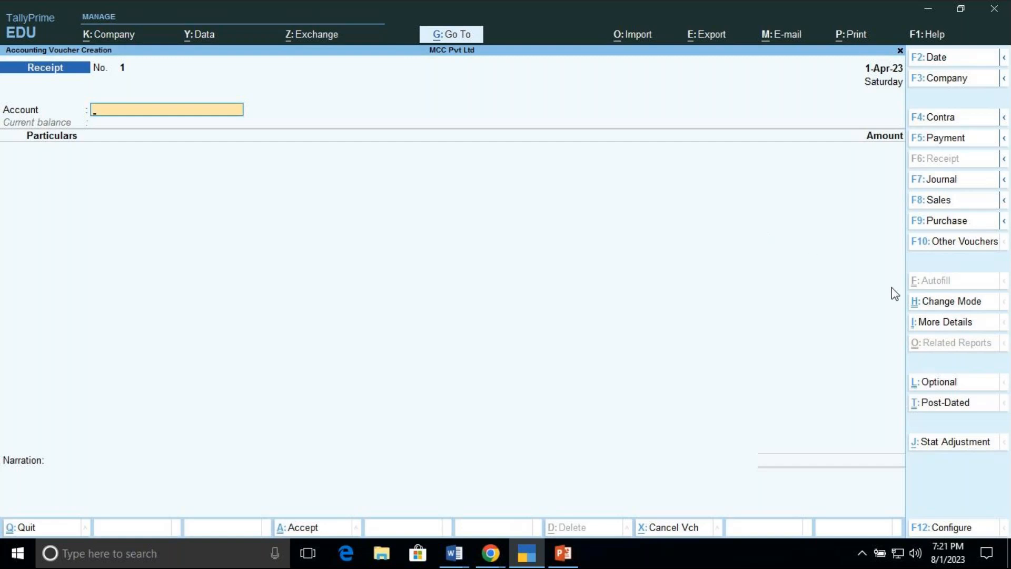
Step: Change the receipt voucher's mode to Double Entry
left_click(951, 305)
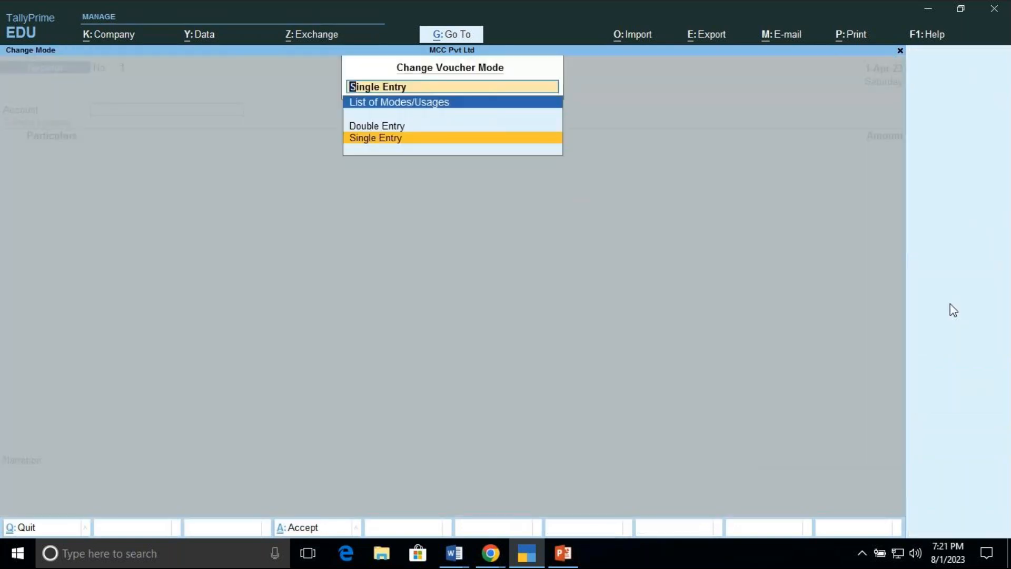
key("Up")
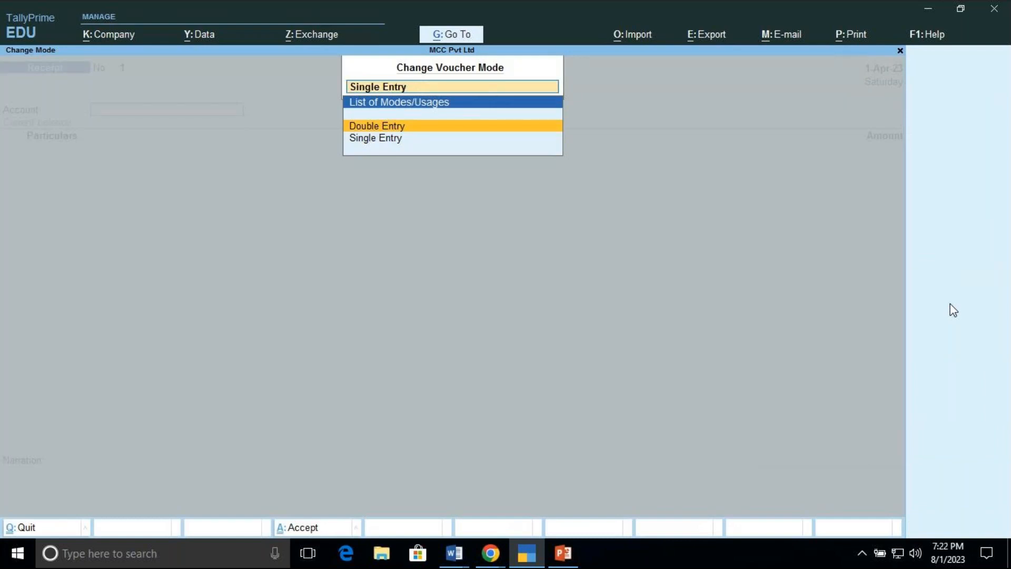
key("Return")
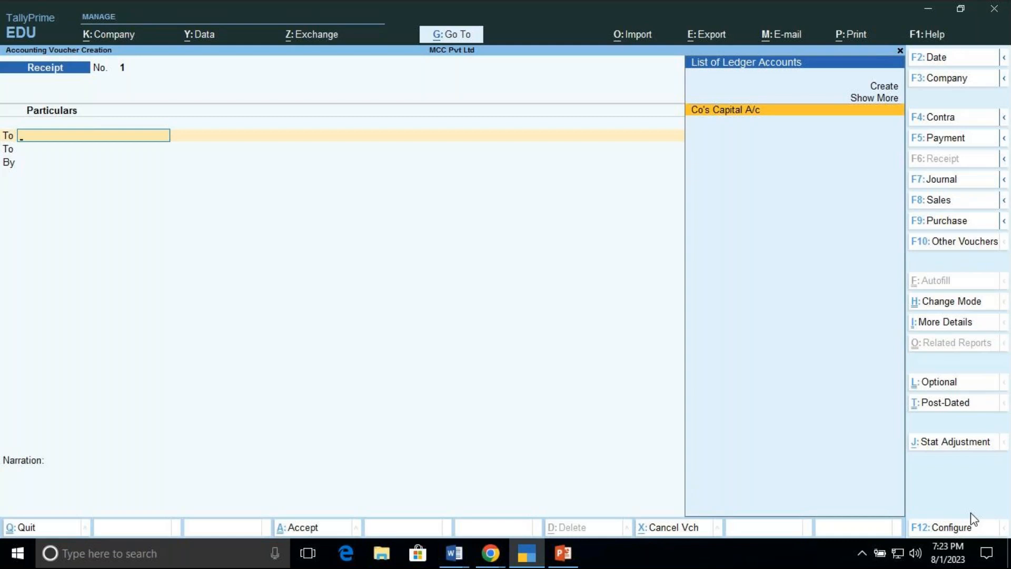
Step: Configure voucher entry to use Cr/Dr instead of To/By
left_click(948, 527)
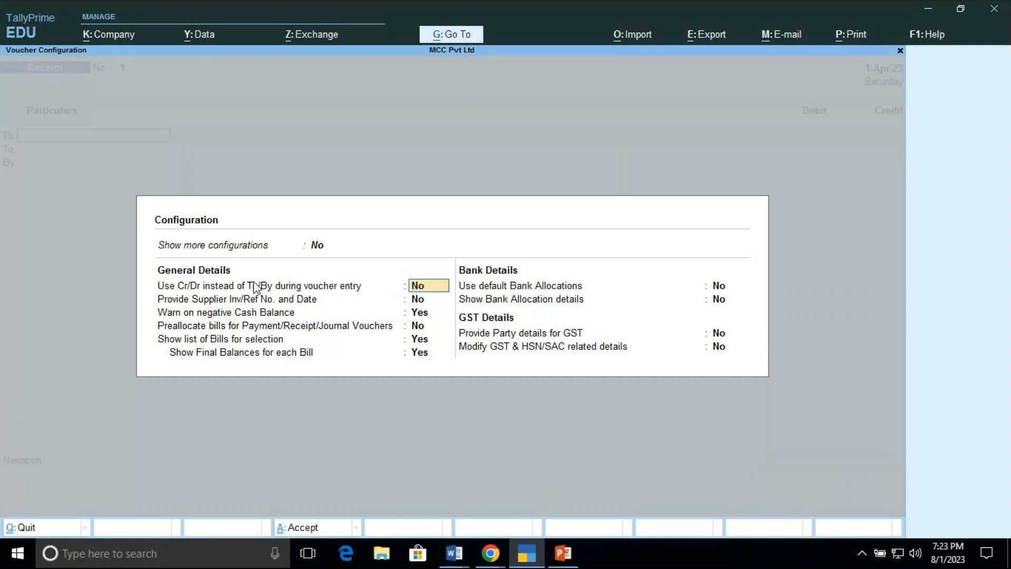
type("y")
key("ctrl+a")
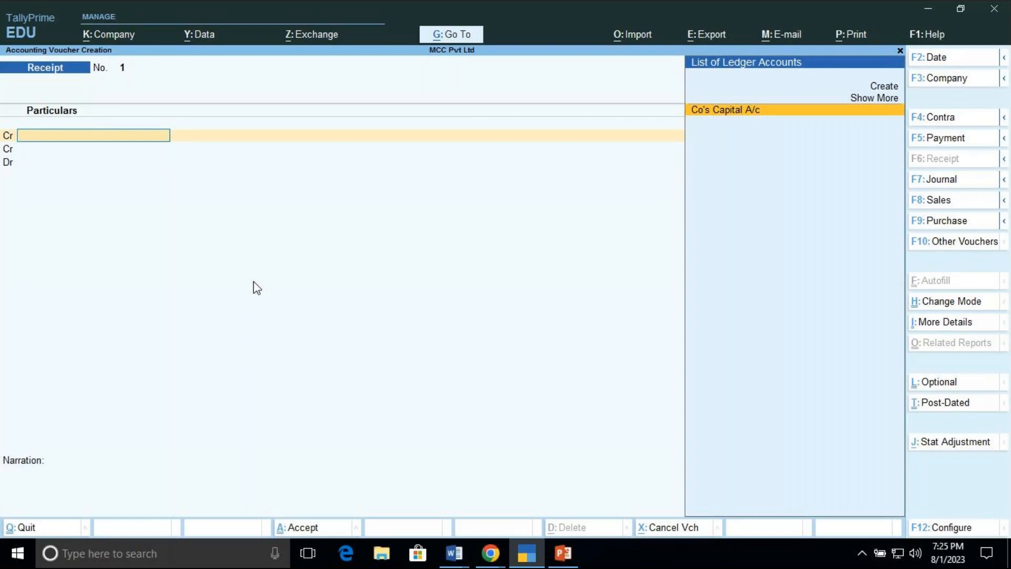
Step: Credit Co's Capital A/c with 6,00,000 in the first line of the receipt voucher
key("Up")
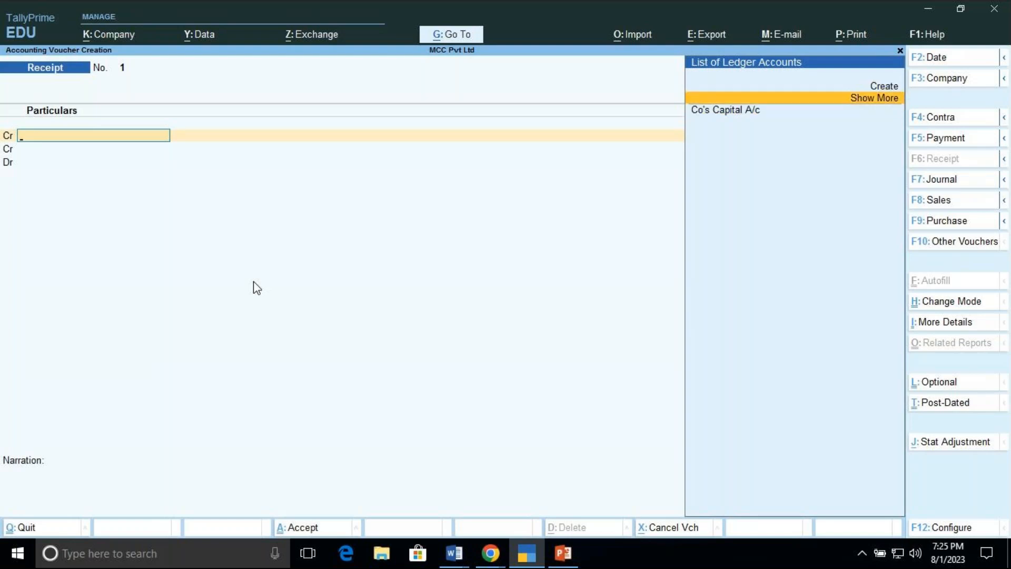
key("Down")
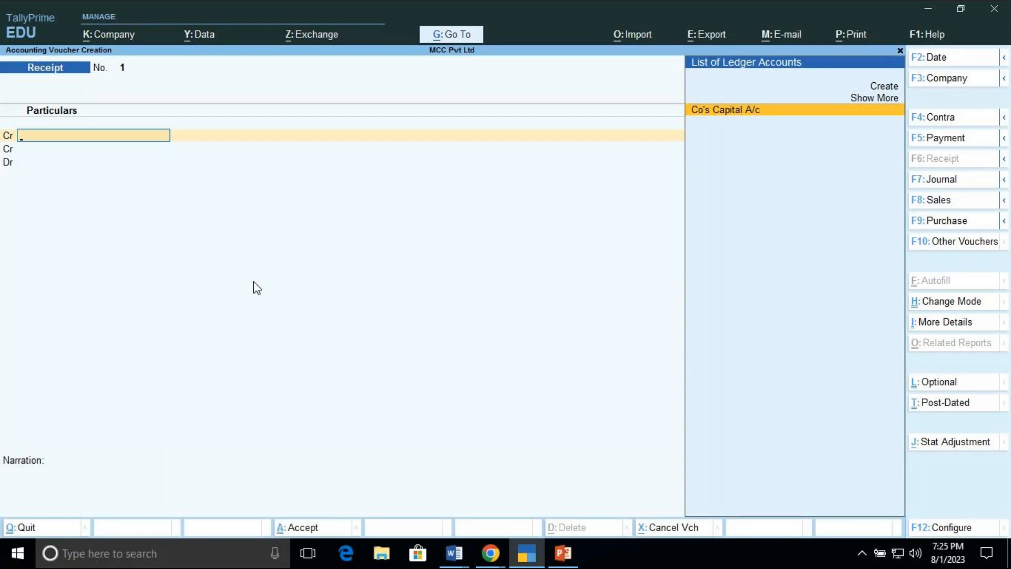
key("Up")
key("Up")
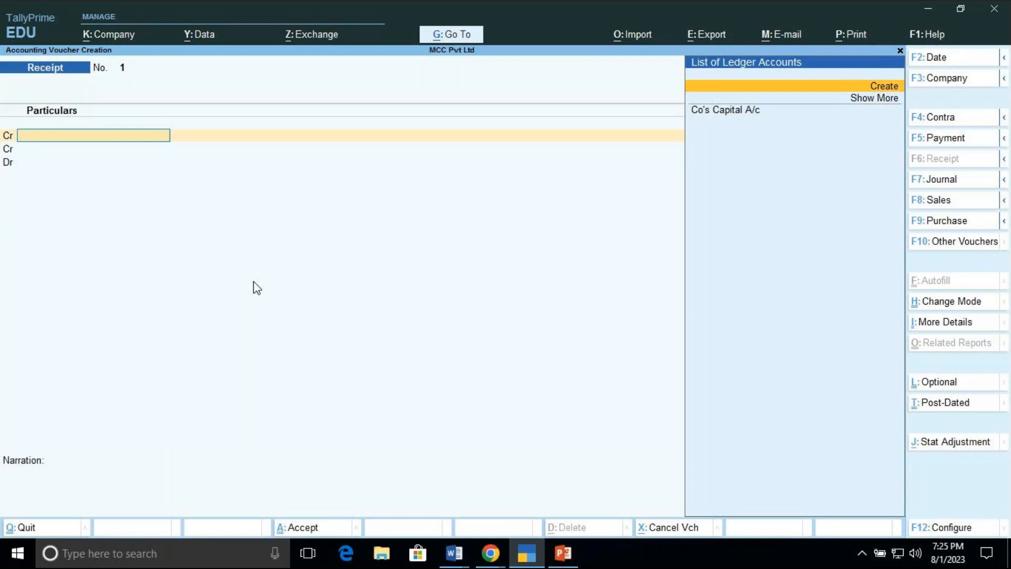
key("Down")
key("Down")
key("Return")
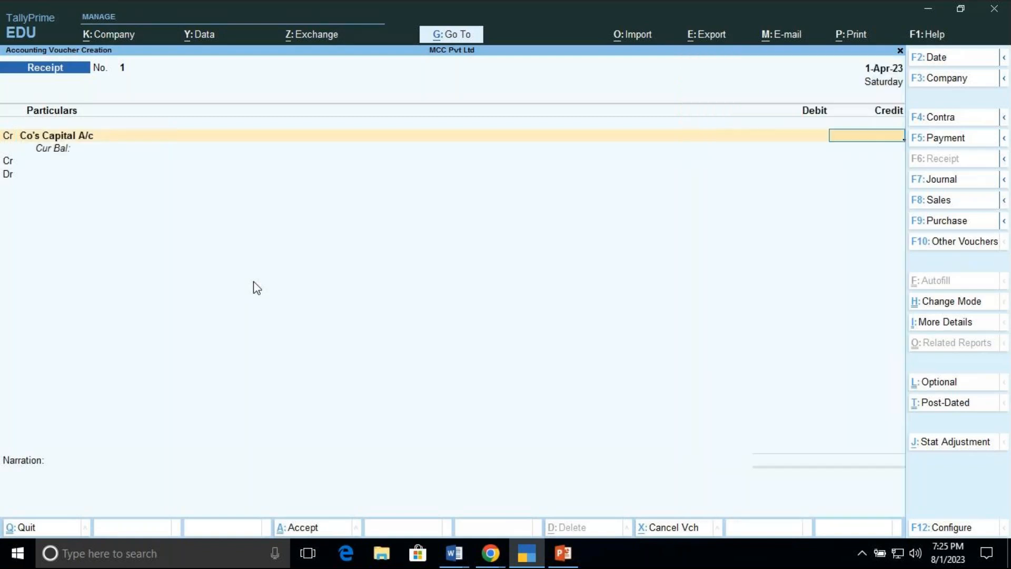
type("600000")
key("Return")
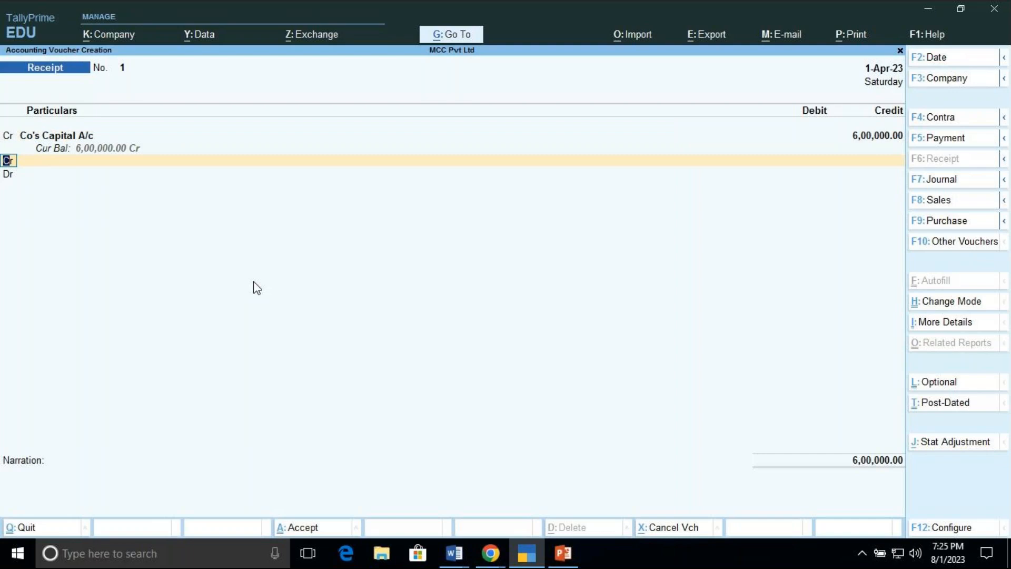
Step: Debit the Cash ledger with 60,00,000 in the second line
type("d")
key("Return")
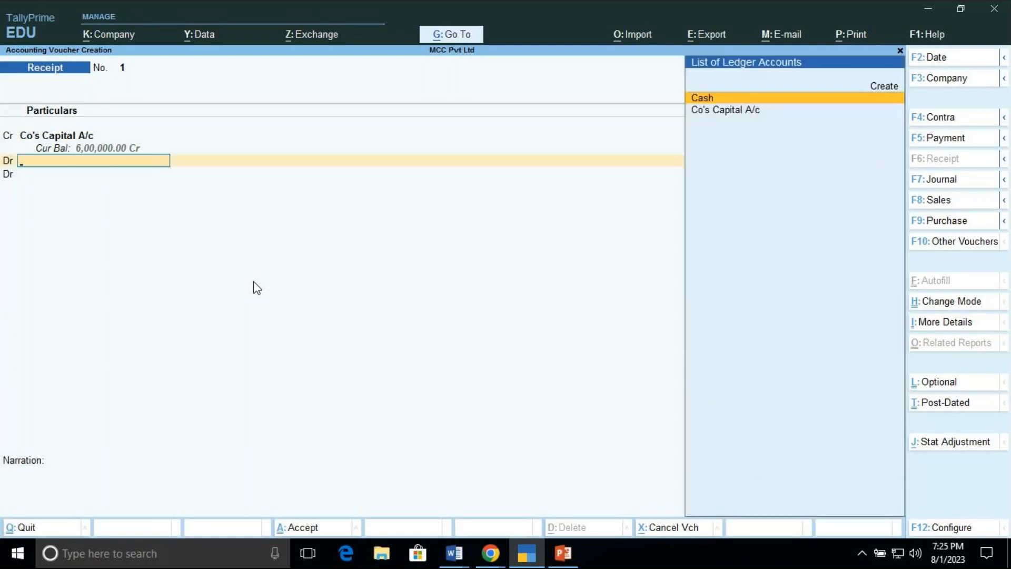
key("Return")
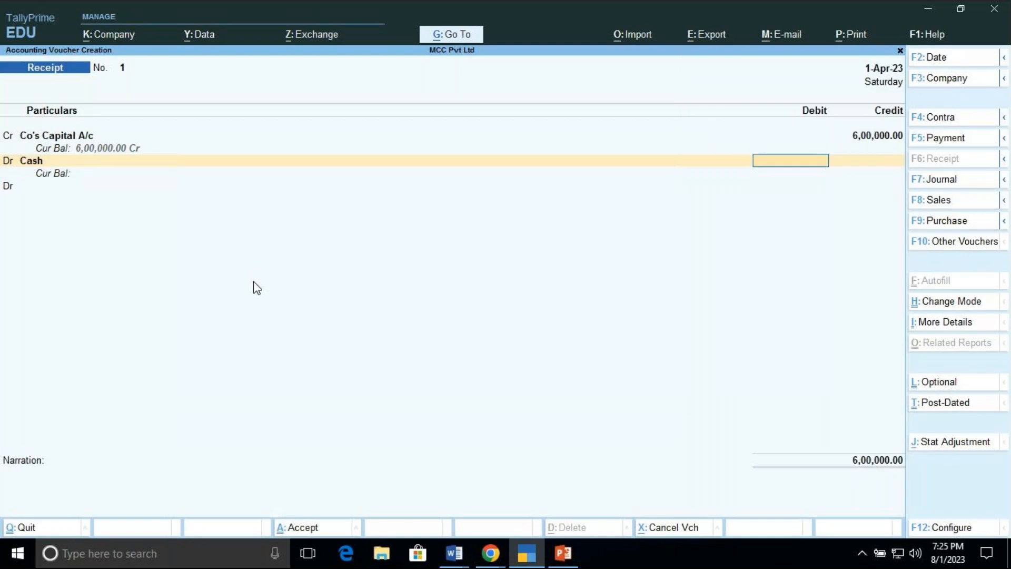
type("60,")
type("00,00")
type("0")
key("Return")
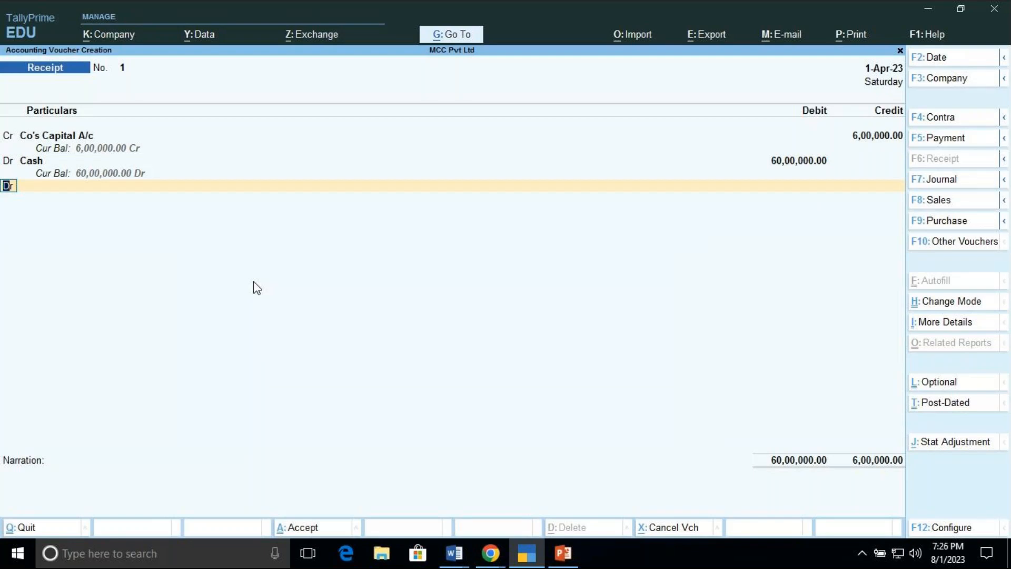
Step: Correct the Co's Capital A/c credit amount to 60,00,000 so both sides match
key("BackSpace")
key("BackSpace")
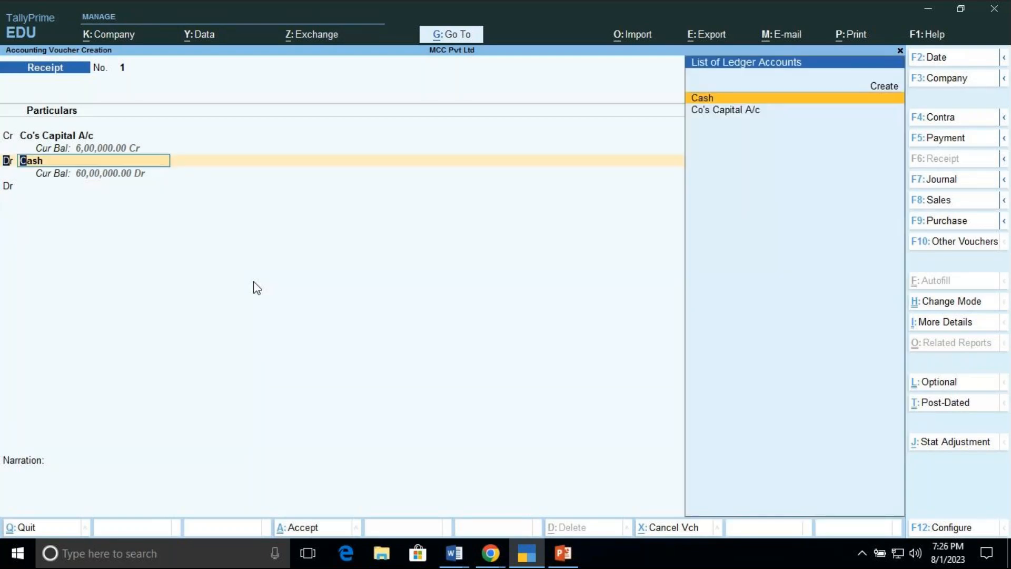
key("BackSpace")
type("60,")
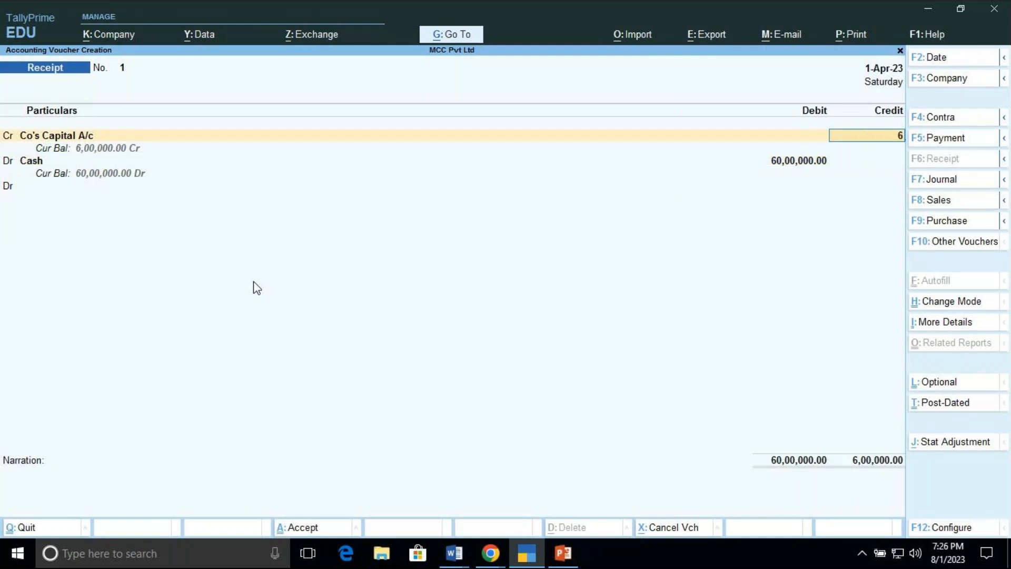
type("00,000")
key("Return")
key("Return")
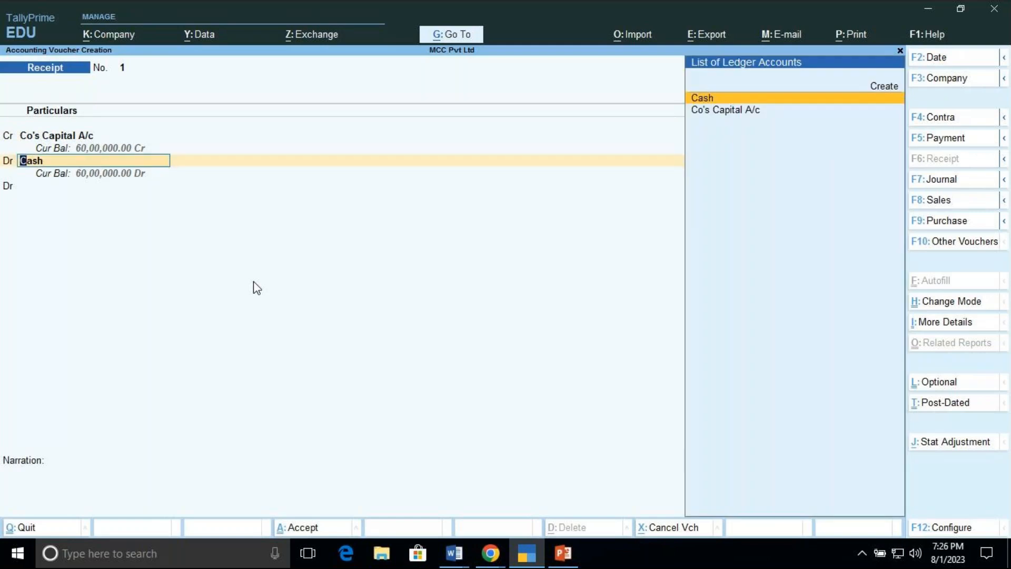
key("Return")
key("Return")
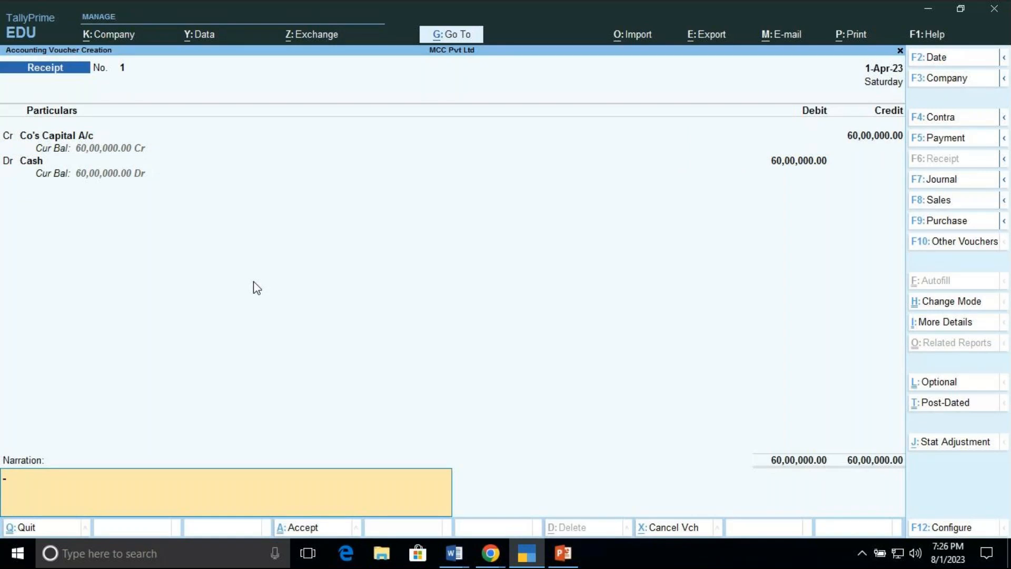
Step: Enter the narration BEING CAPITAL INTRODUCED IN CASH and accept the receipt voucher
type("BEING CAPITAL INTR")
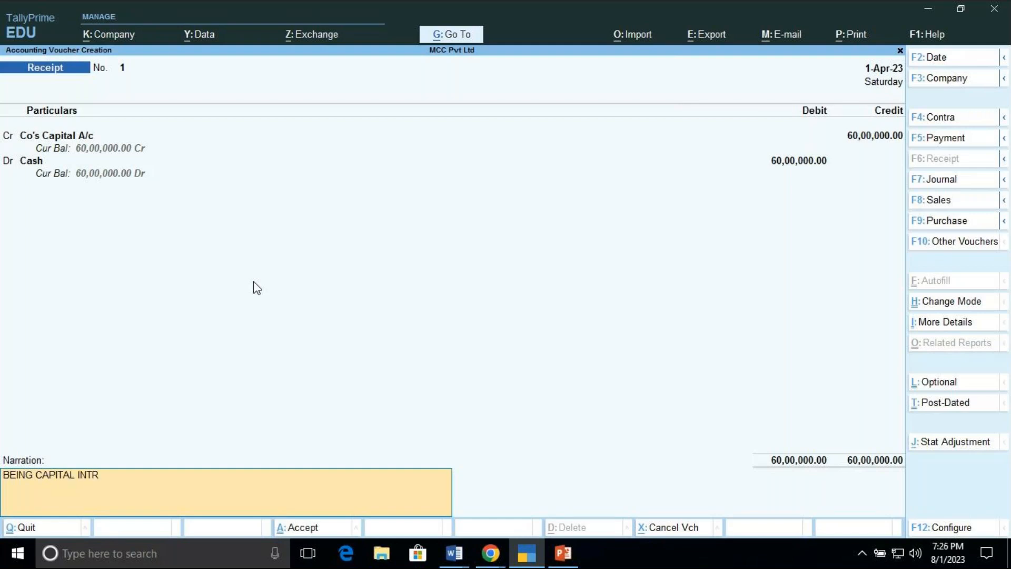
type("ODUCED IN CASH")
key("Return")
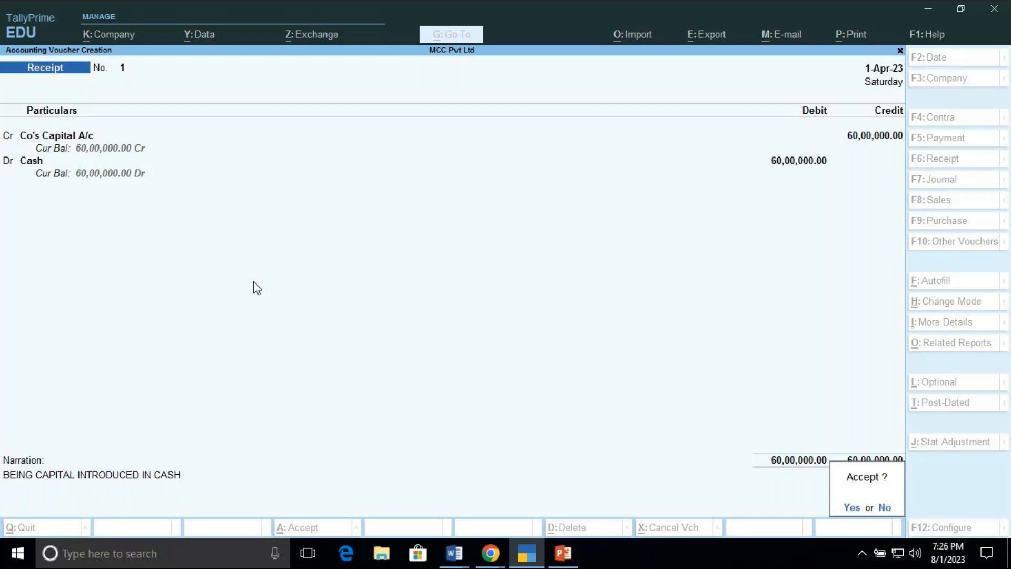
key("Return")
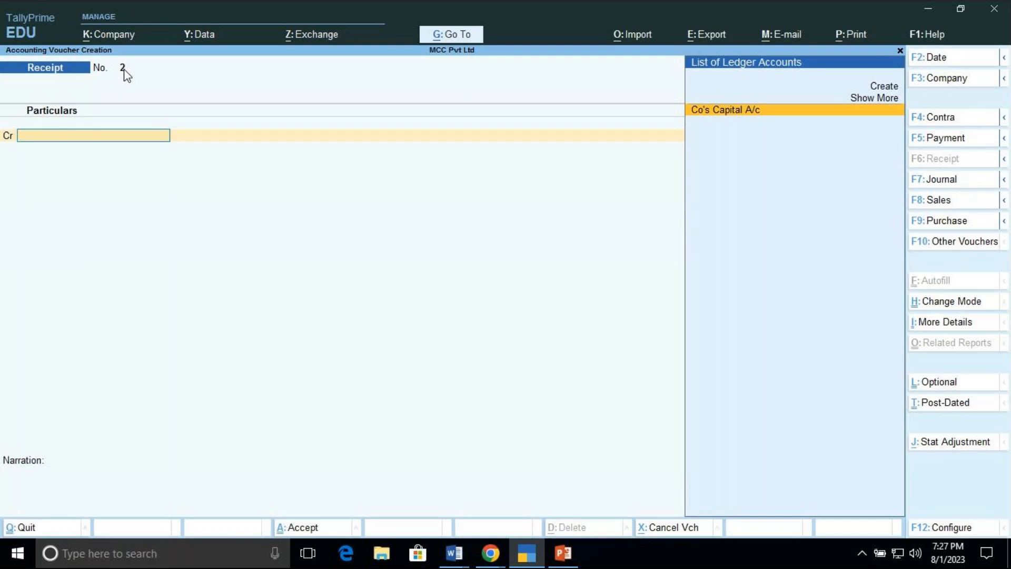
Step: Open the saved Receipt voucher No. 1 for review, then quit back to the Gateway of Tally
key("Page_Up")
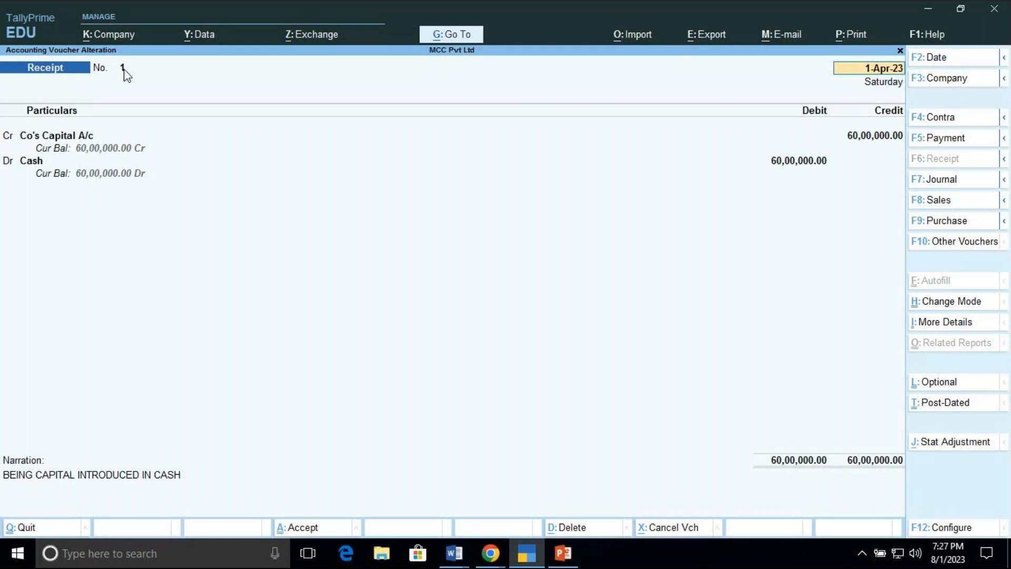
key("BackSpace")
key("Escape")
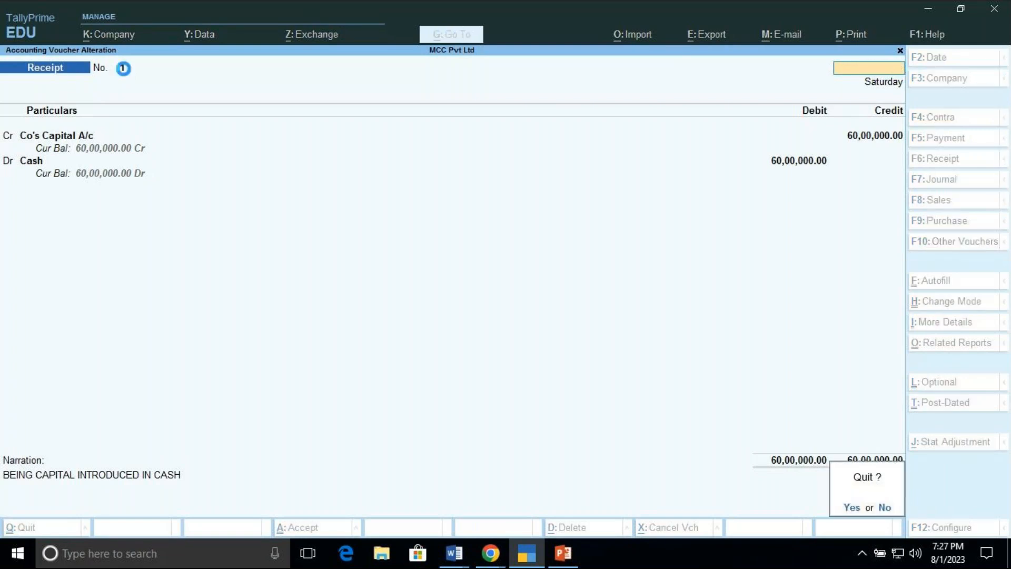
key("y")
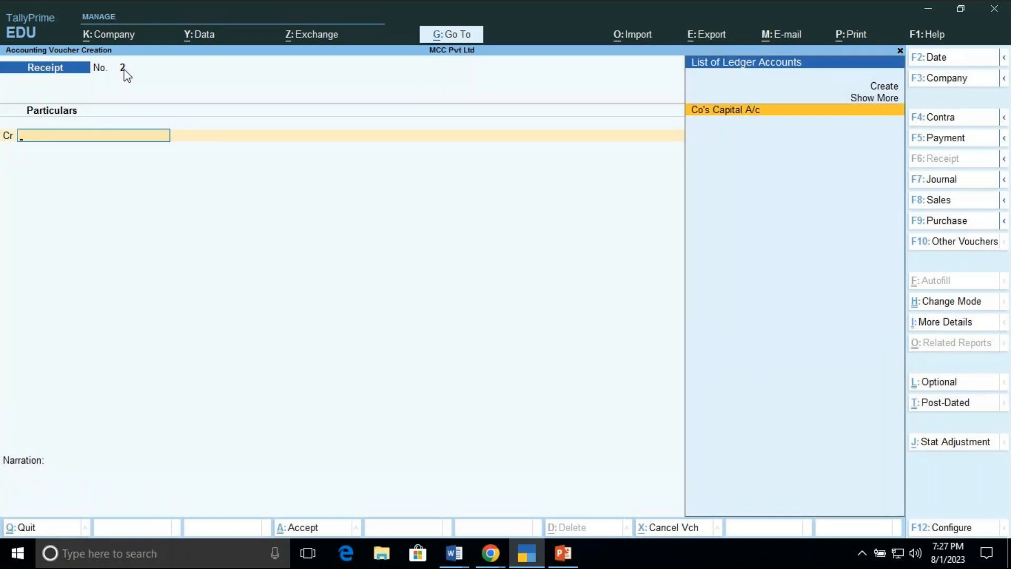
key("Escape")
key("y")
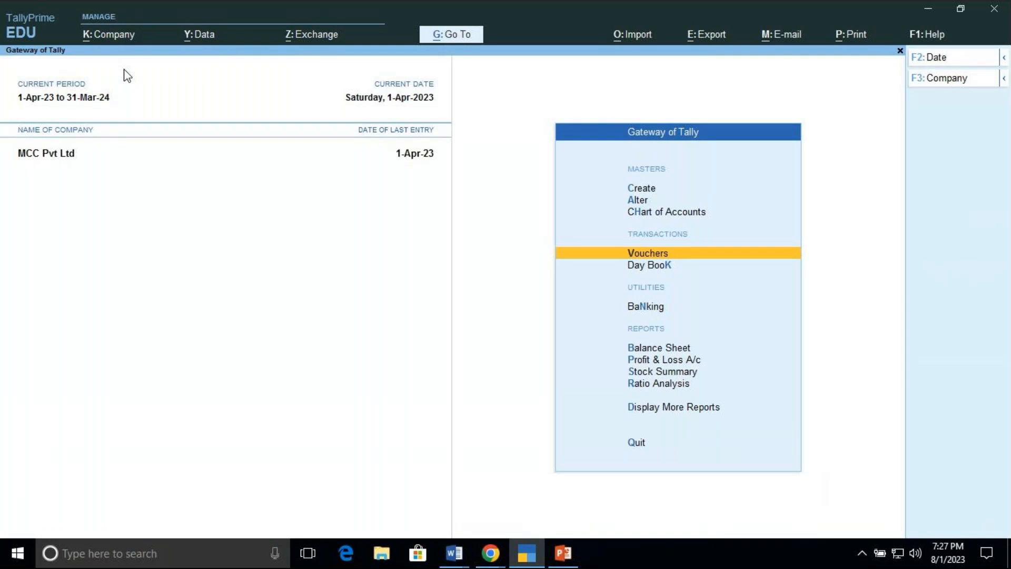
Step: Reopen voucher entry, bring up Receipt voucher No. 1 and delete it
key("Return")
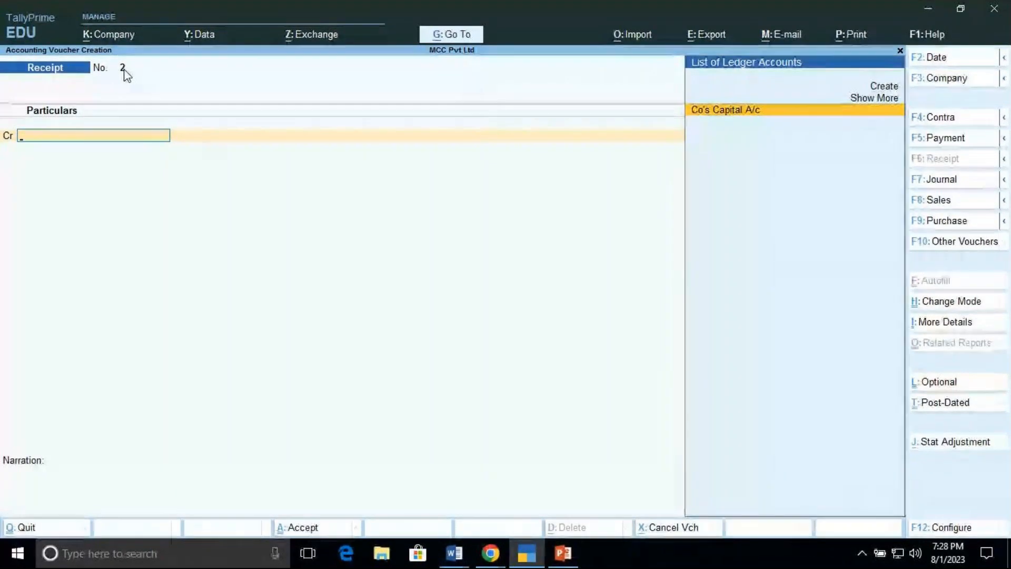
key("Page_Up")
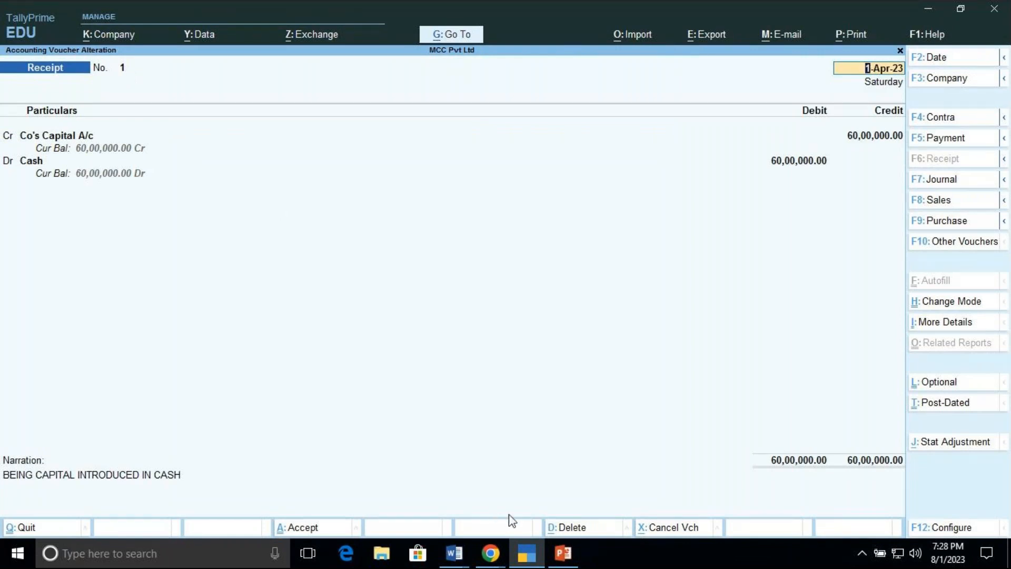
left_click(566, 528)
key("y")
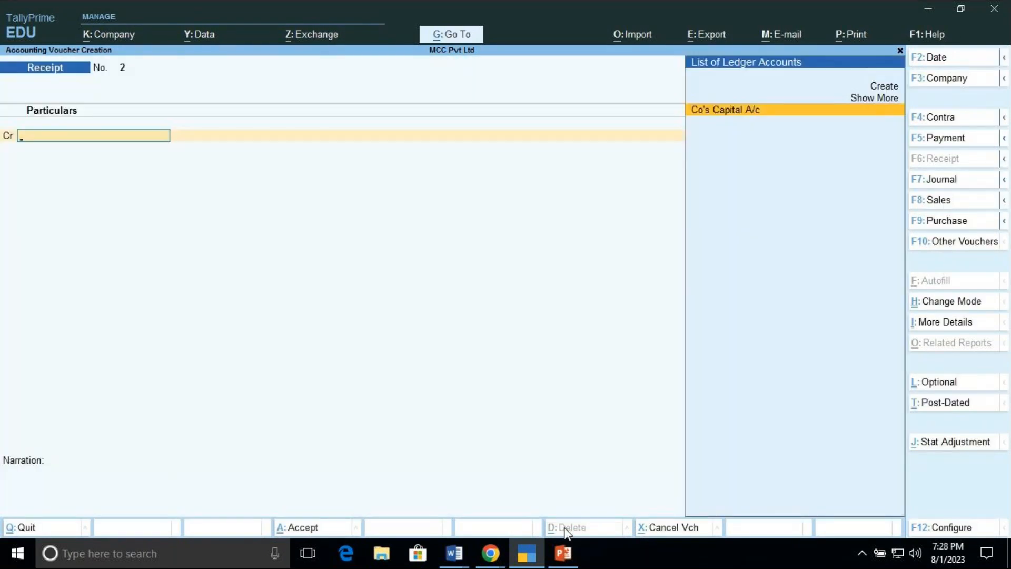
key("Escape")
key("y")
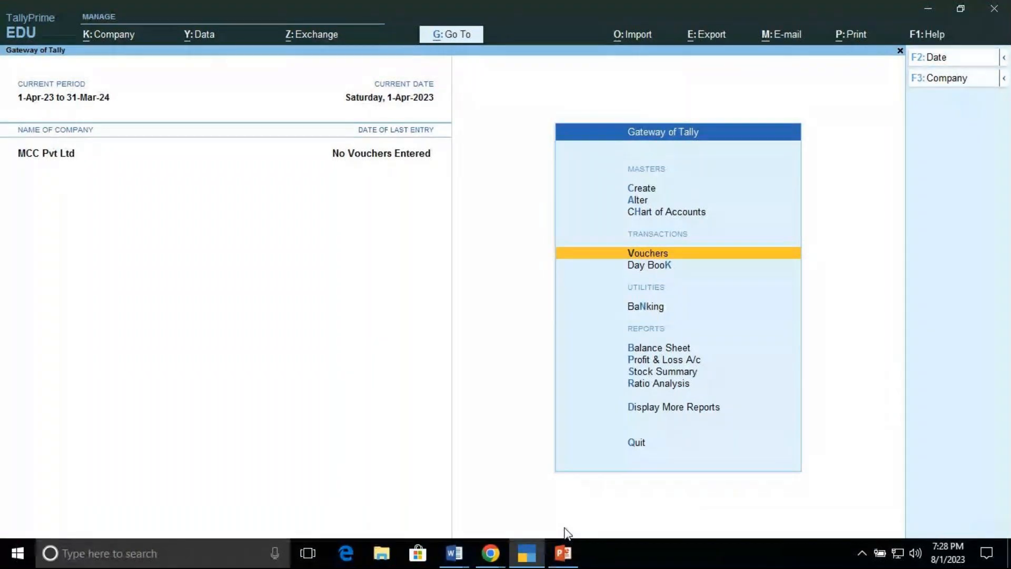
key("Return")
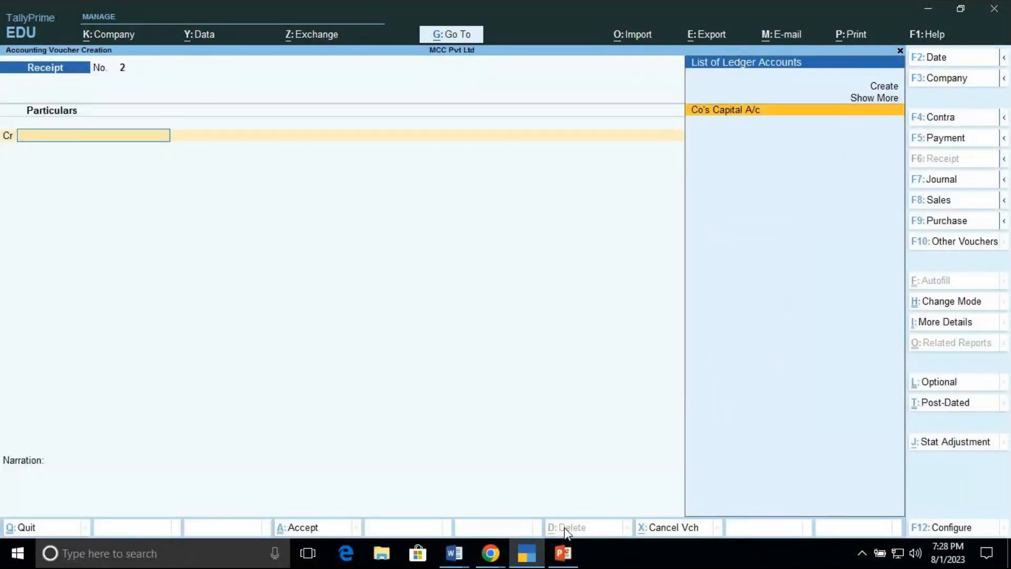
key("Escape")
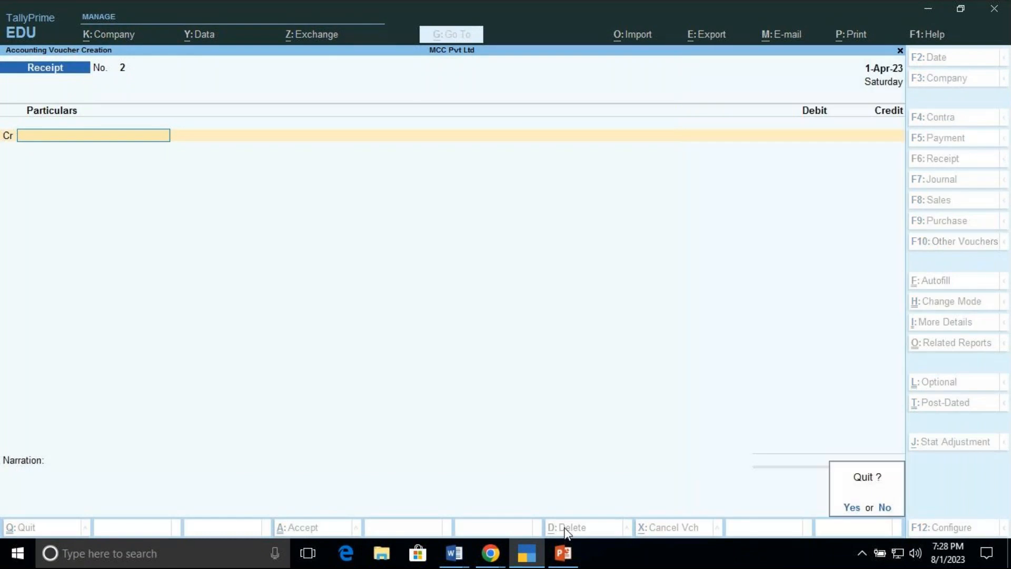
key("y")
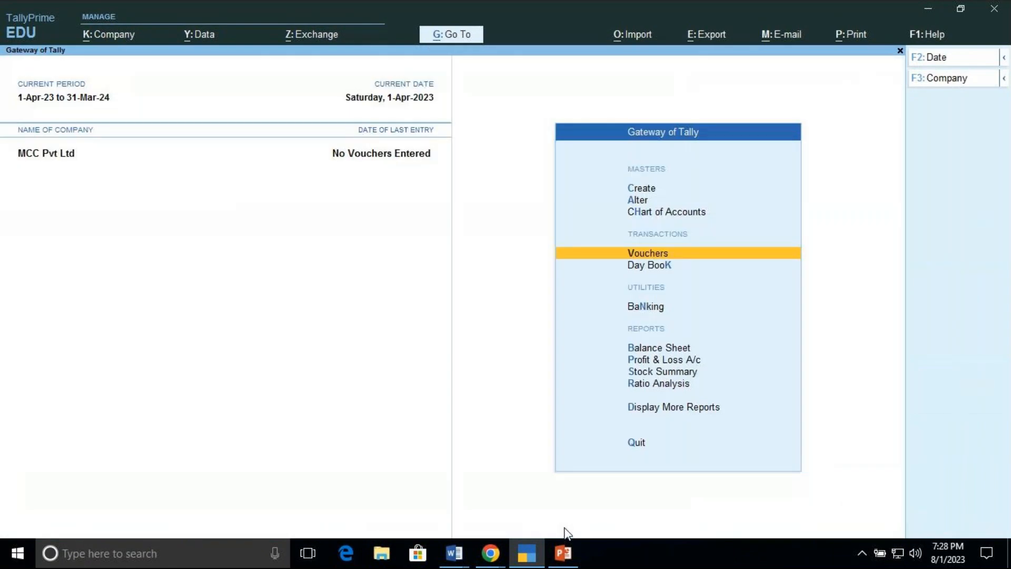
key("Return")
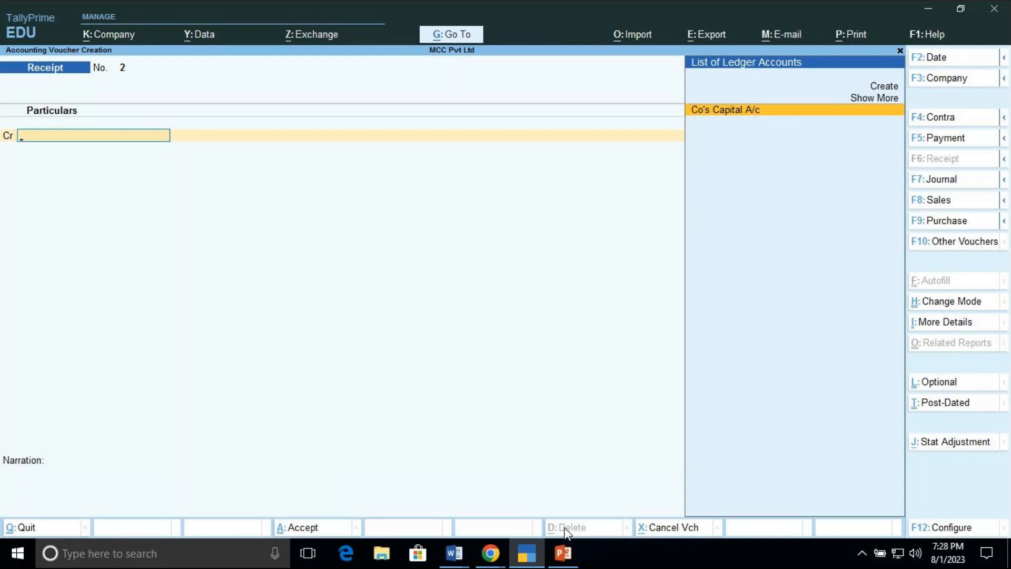
Step: Record a receipt crediting Co's Capital A/c and debiting Cash with 60,00,000 each
key("Return")
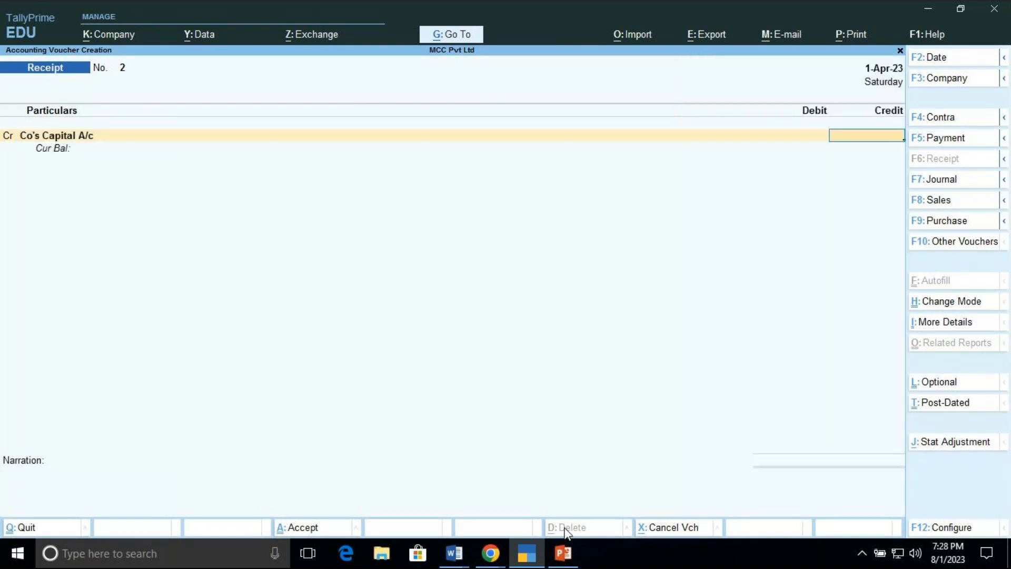
type("600000")
key("Return")
key("BackSpace")
type("6000000")
key("Return")
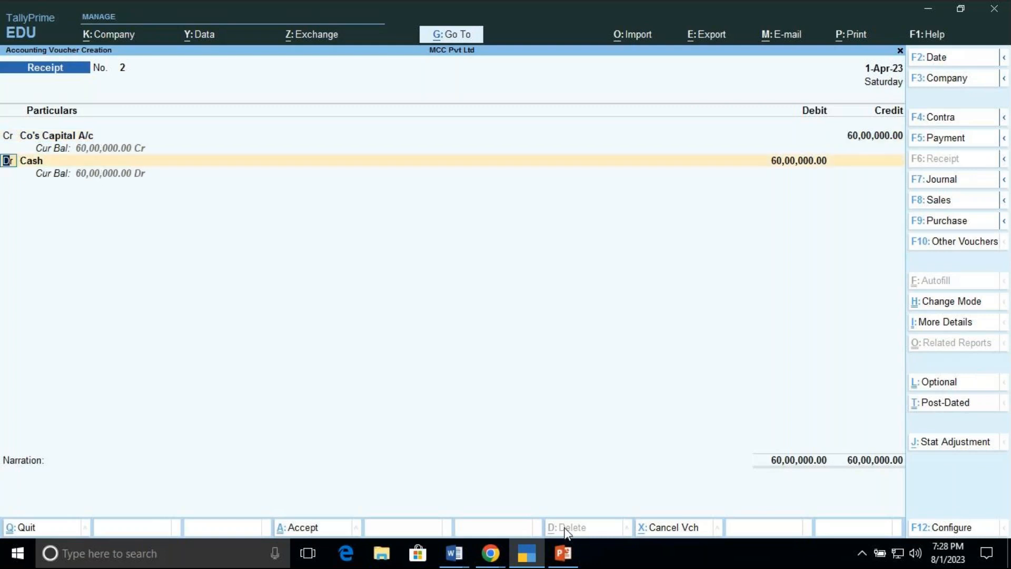
key("Return")
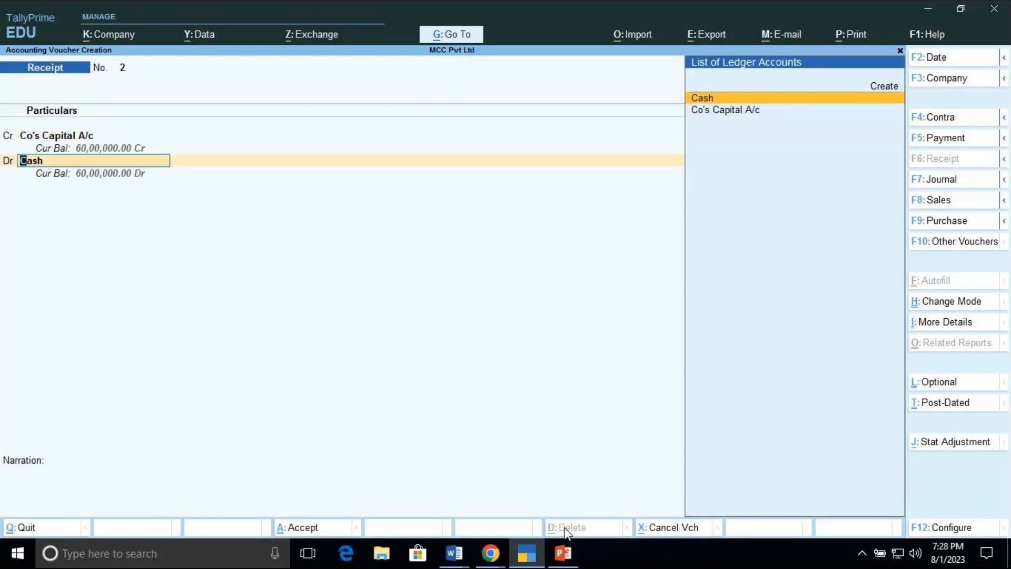
key("Return")
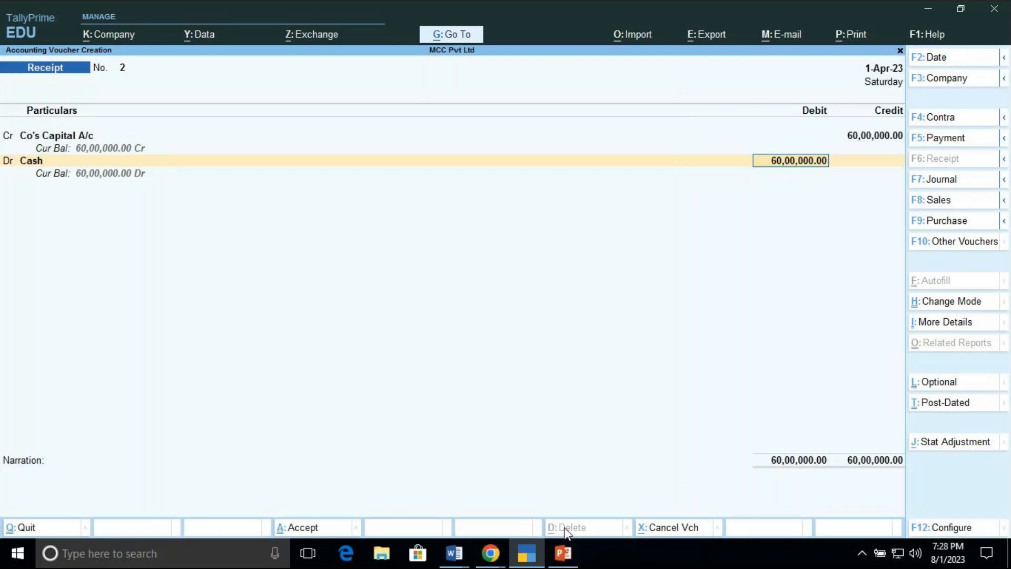
key("Return")
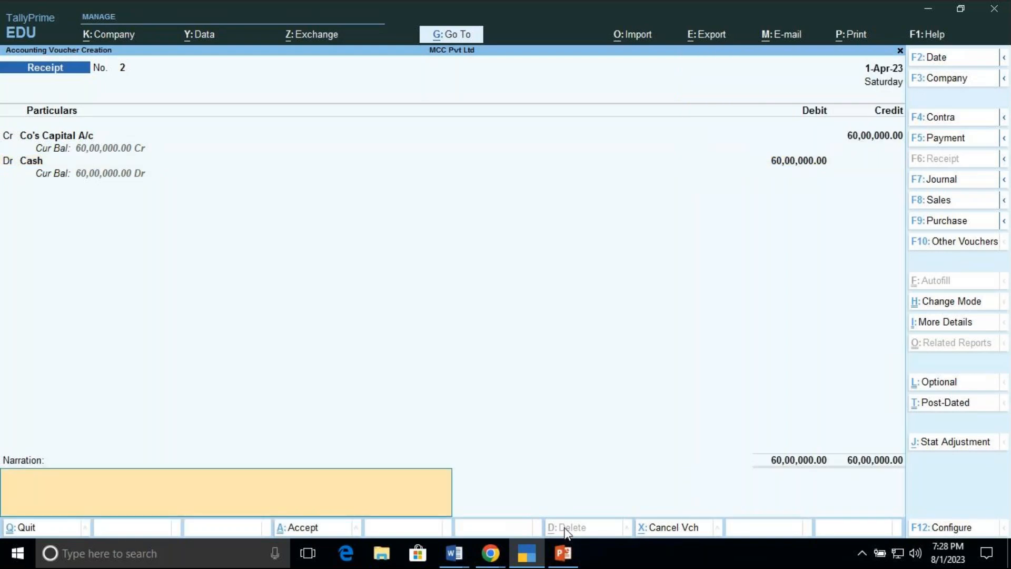
Step: Enter the narration BEING CAPITAL INTRODUCED IN CASH and accept the receipt voucher
type("BEING CAPITAL U")
key("BackSpace")
type("INTRO")
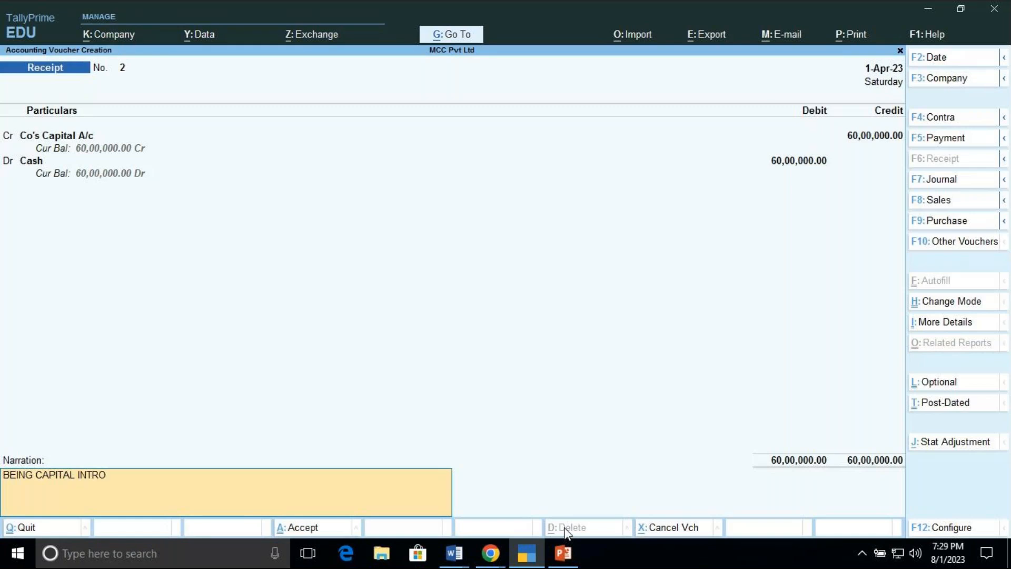
type("DUCED IN CASH")
key("Return")
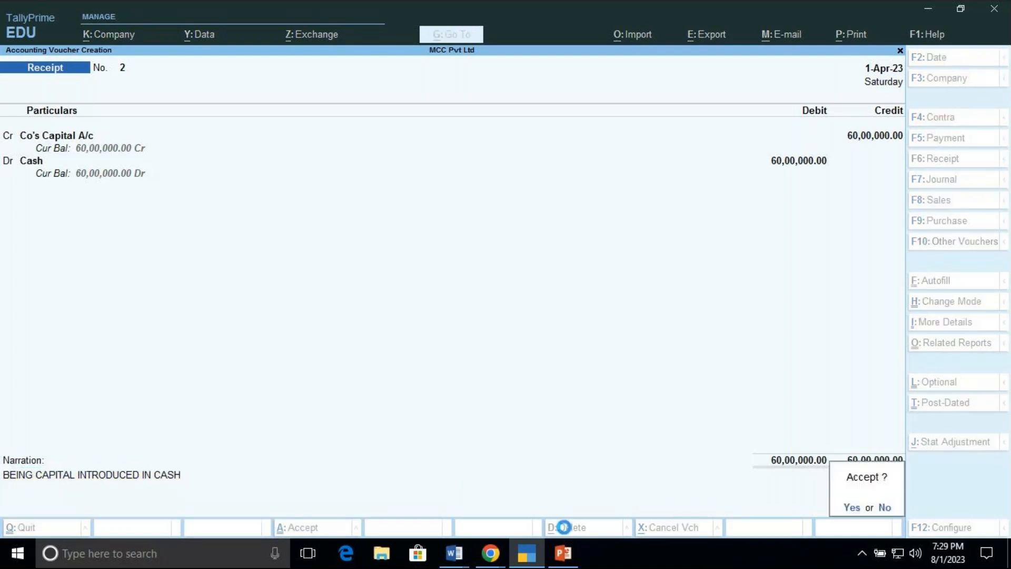
key("Return")
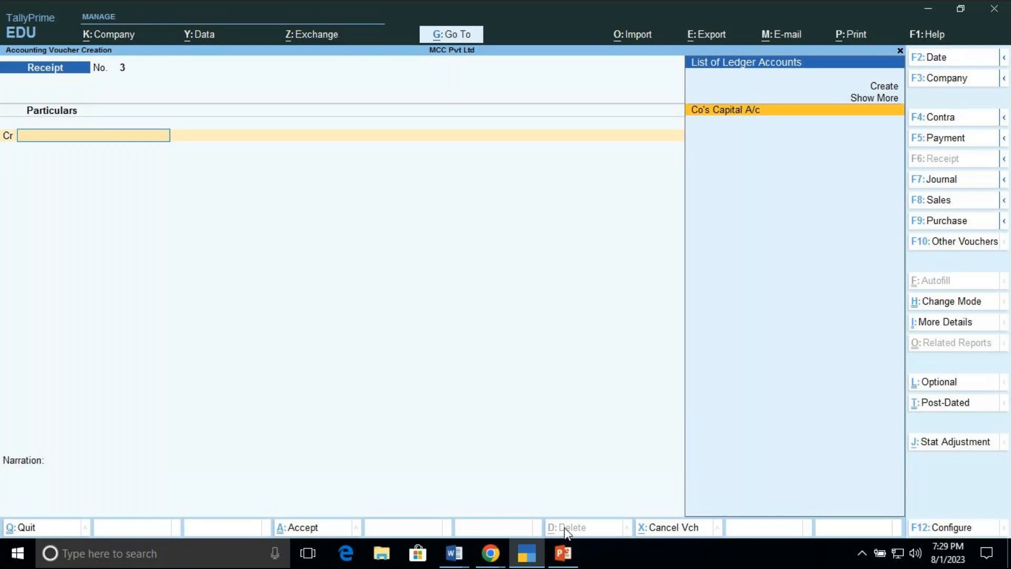
Step: Open the just-saved Receipt voucher No. 2 for review
key("Page_Up")
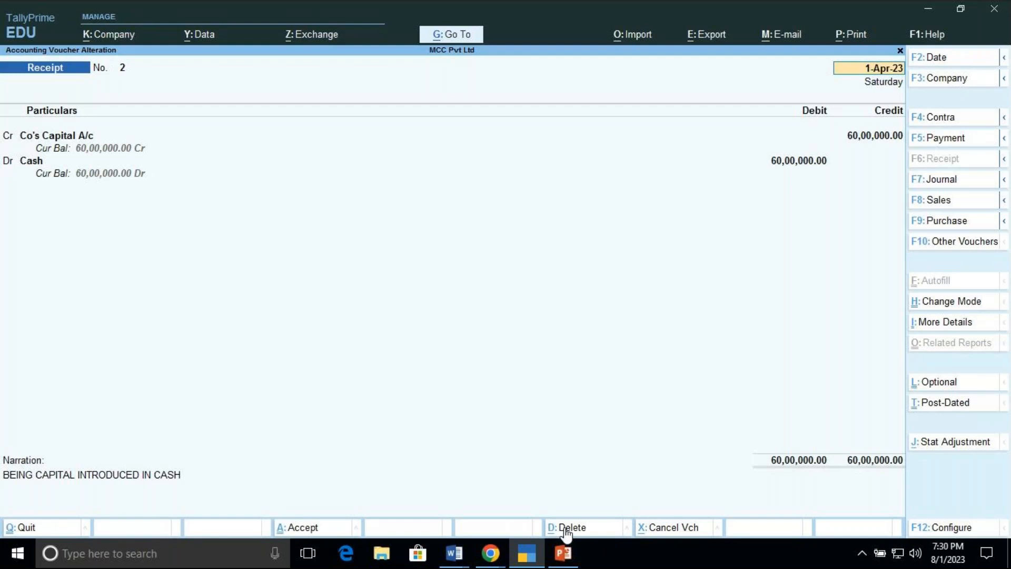
left_click(496, 562)
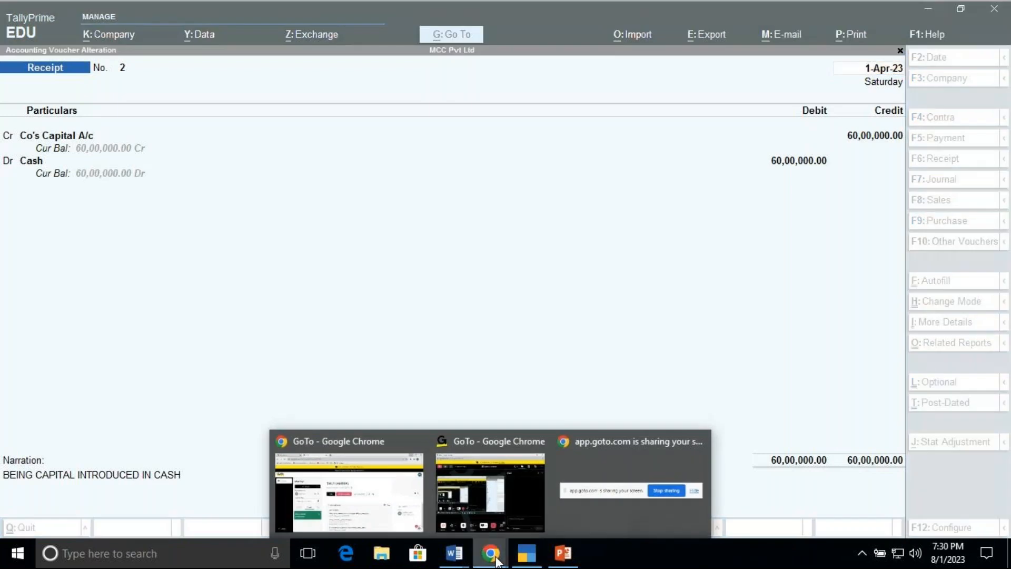
mouse_move(496, 491)
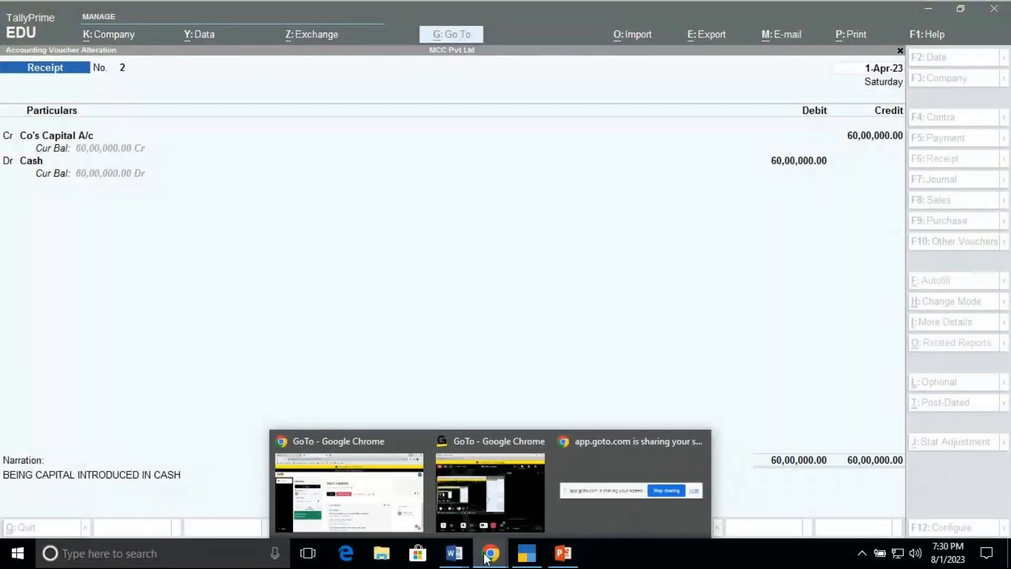
left_click(524, 556)
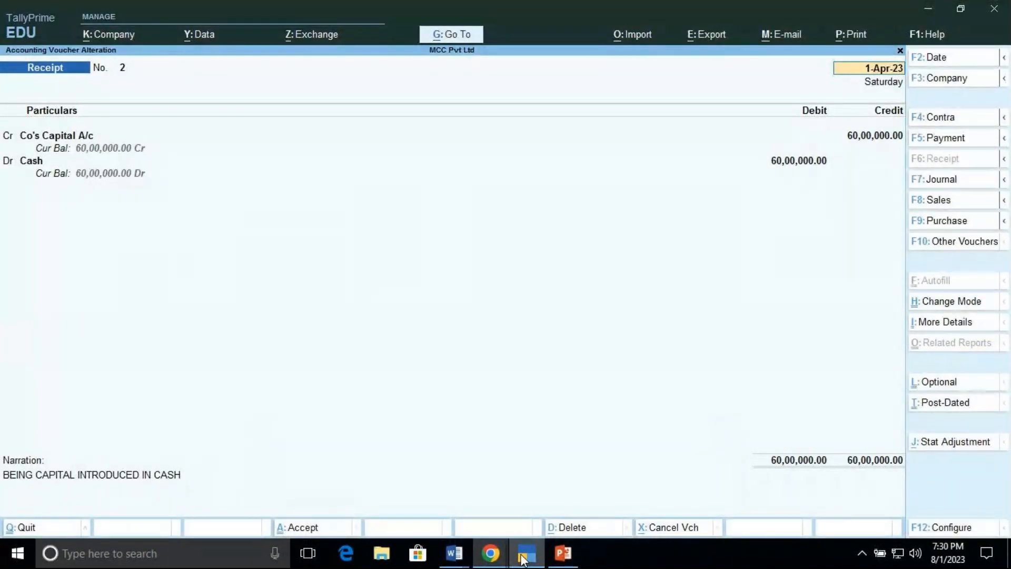
Step: Exit the receipt voucher screens and return to the Gateway of Tally
key("Escape")
key("y")
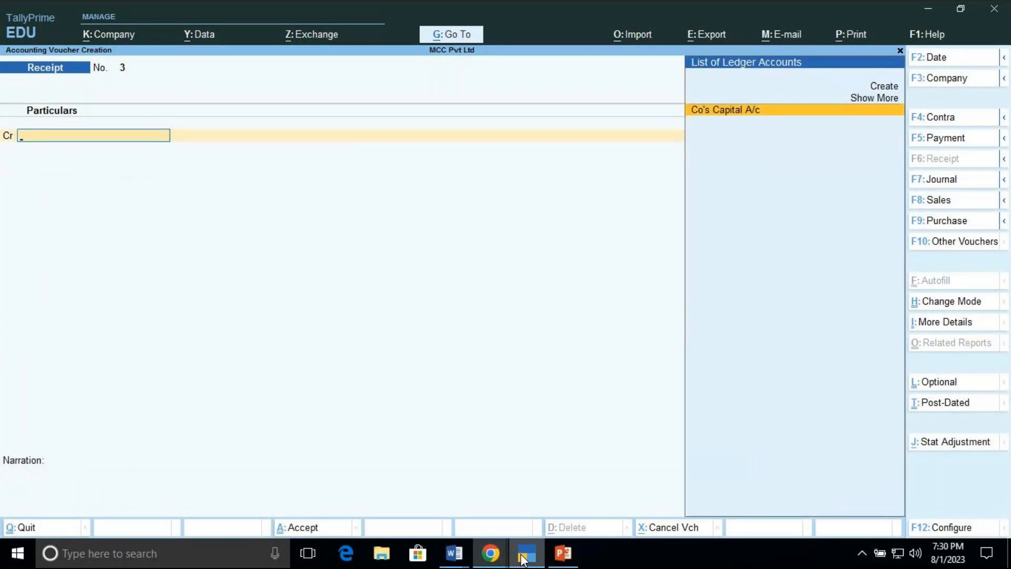
key("Escape")
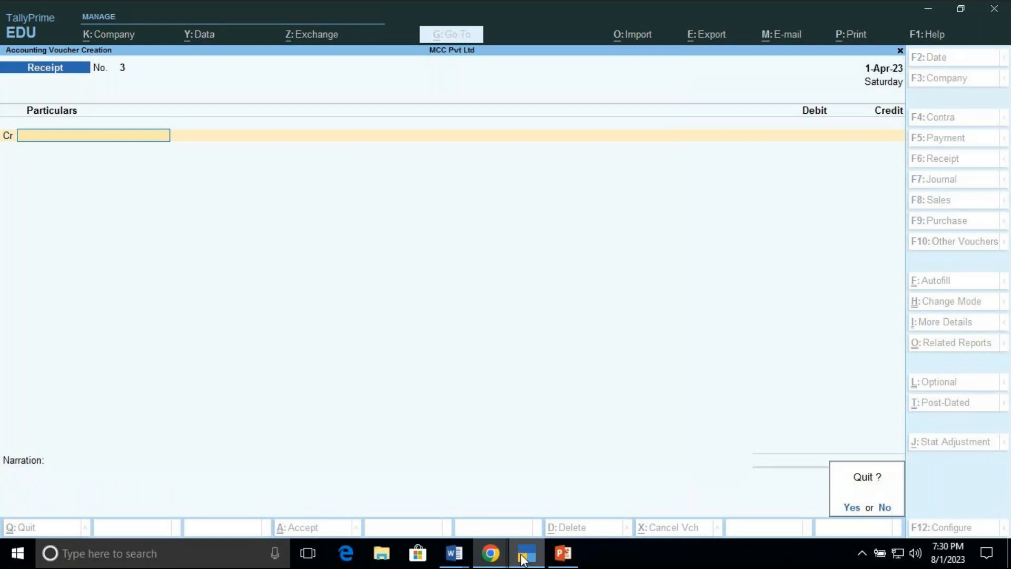
key("y")
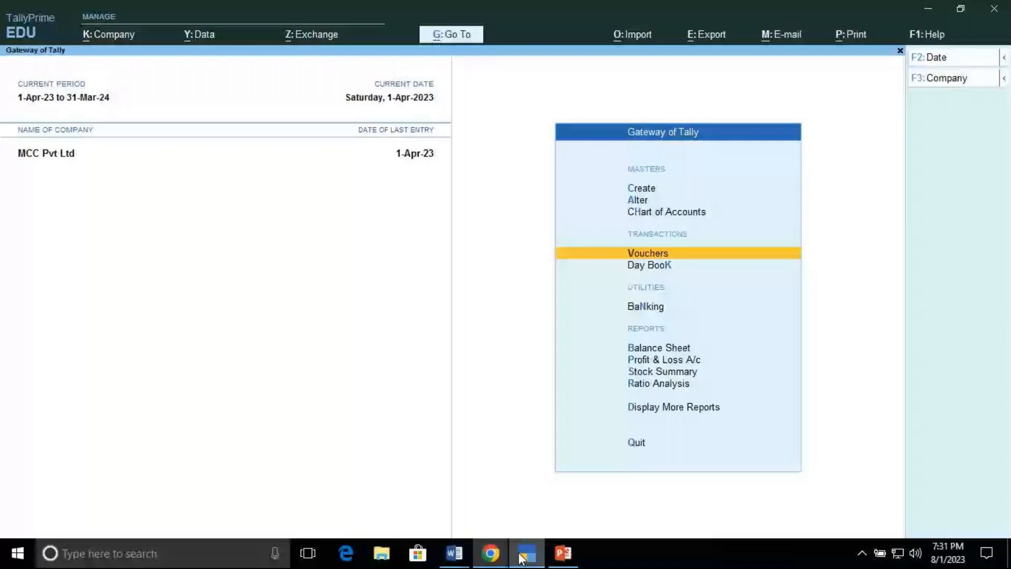
left_click(499, 556)
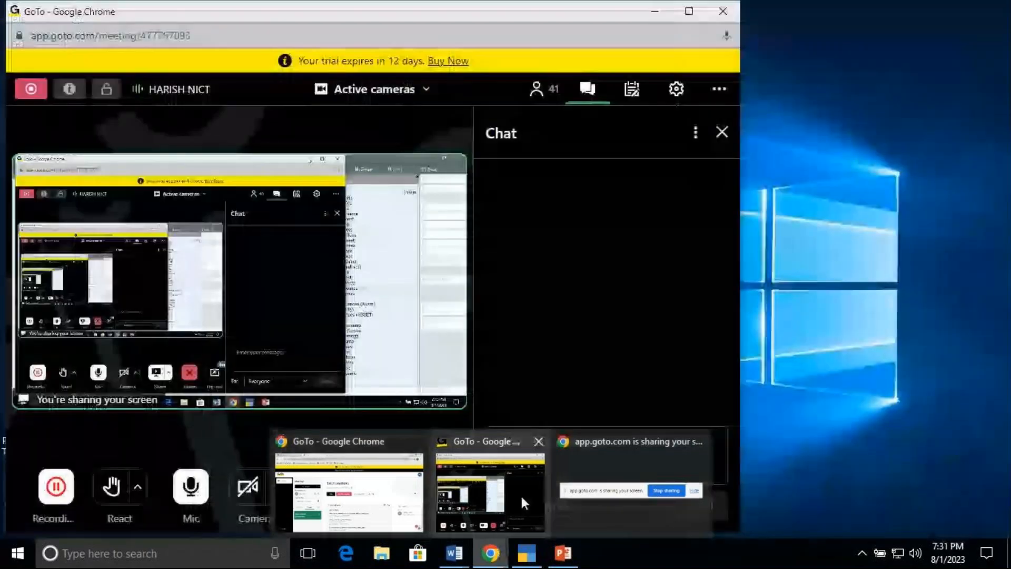
left_click(520, 494)
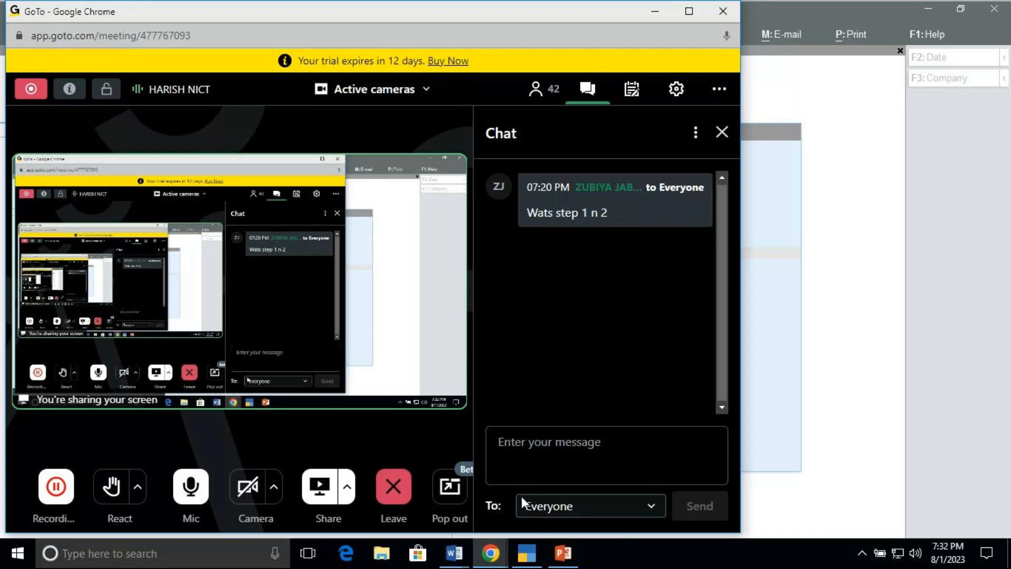
mouse_move(528, 557)
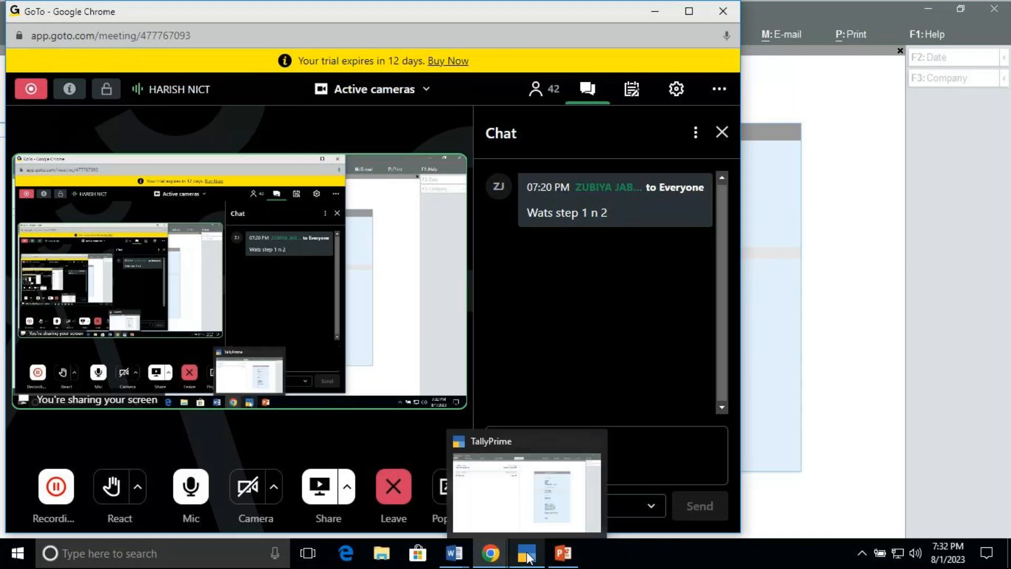
left_click(528, 557)
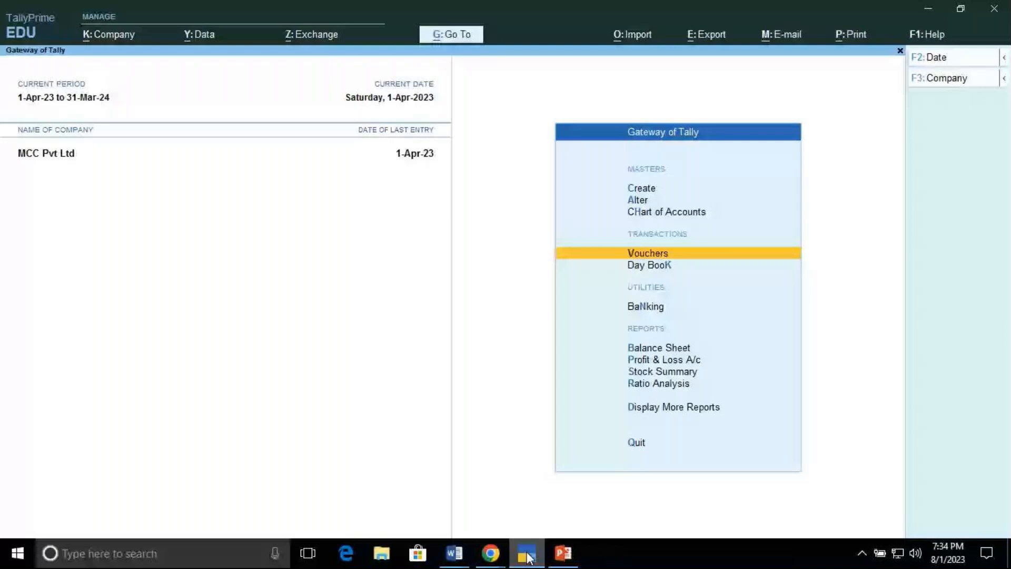
left_click(498, 561)
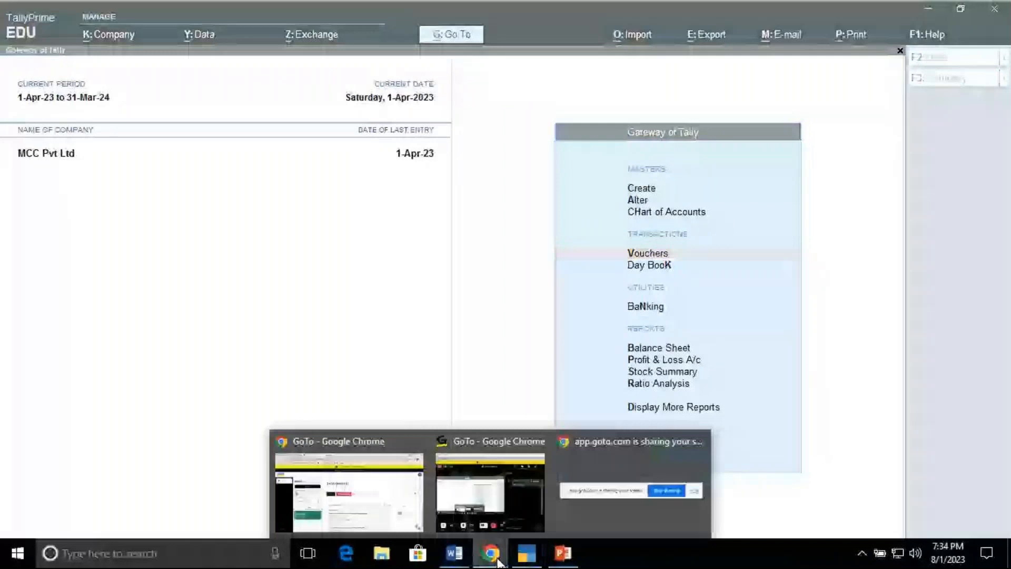
mouse_move(492, 501)
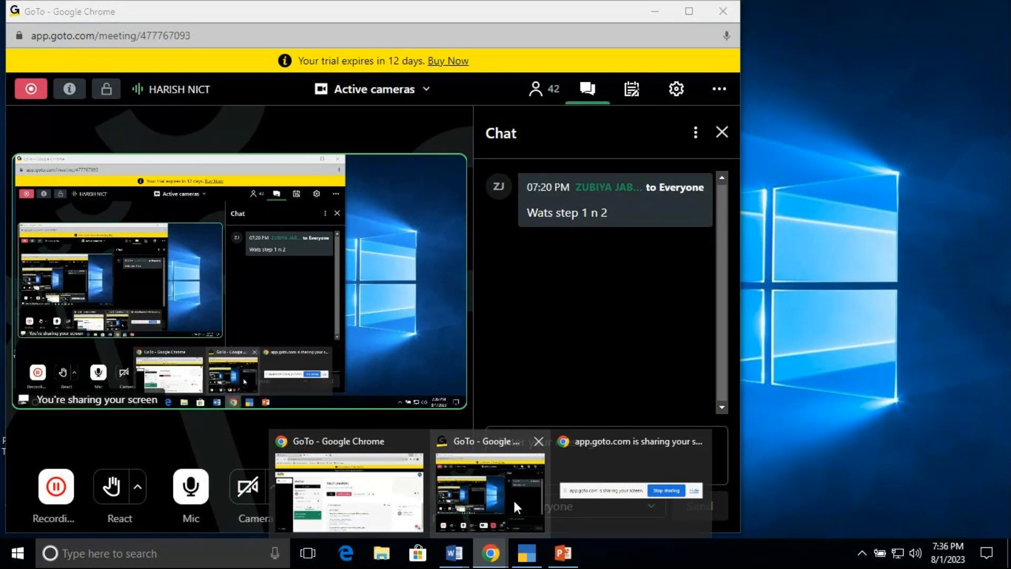
left_click(528, 552)
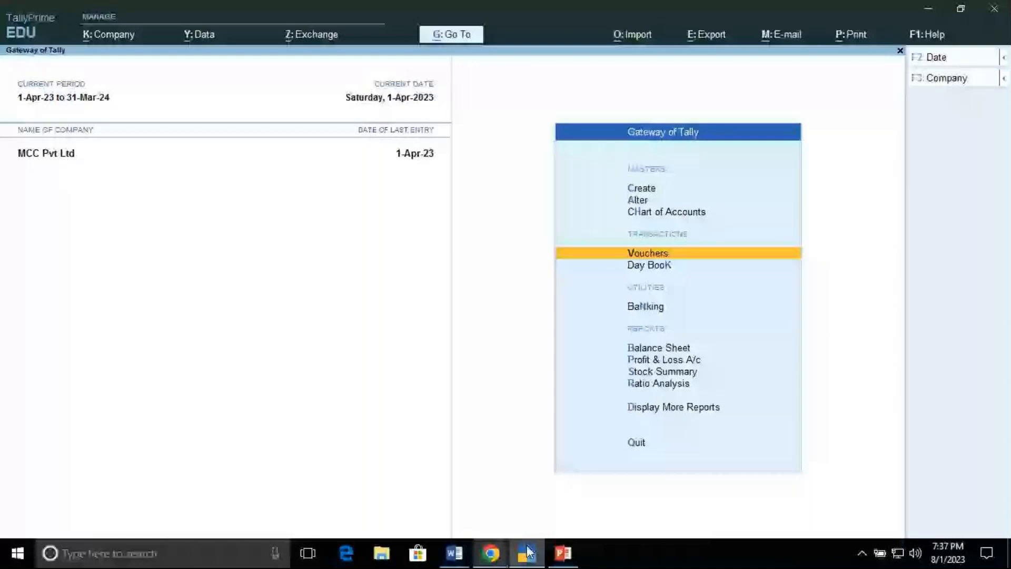
Step: Open ledger creation from the masters and name the new ledger AXIS Bank
key("Up")
key("Up")
key("Up")
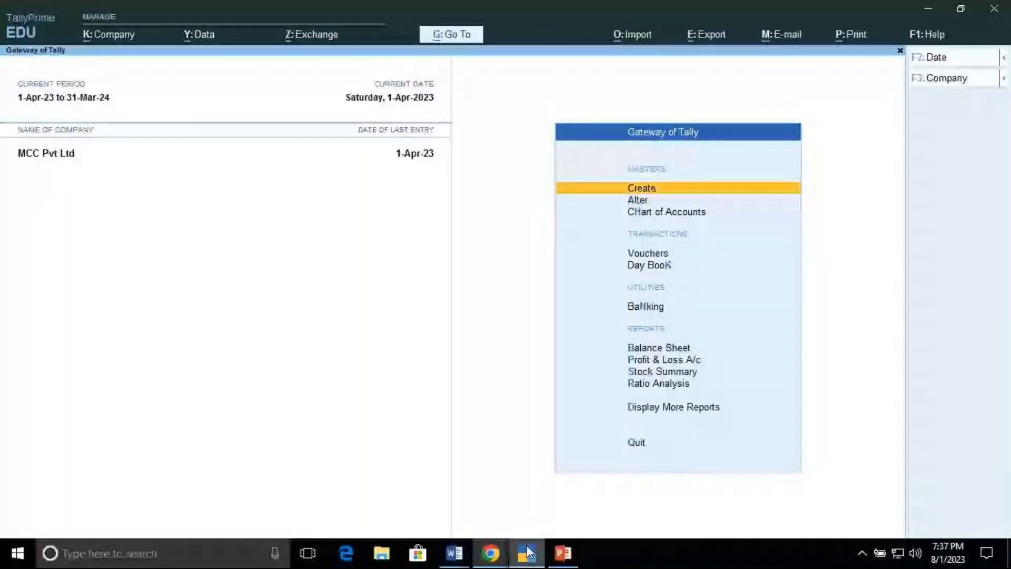
key("Return")
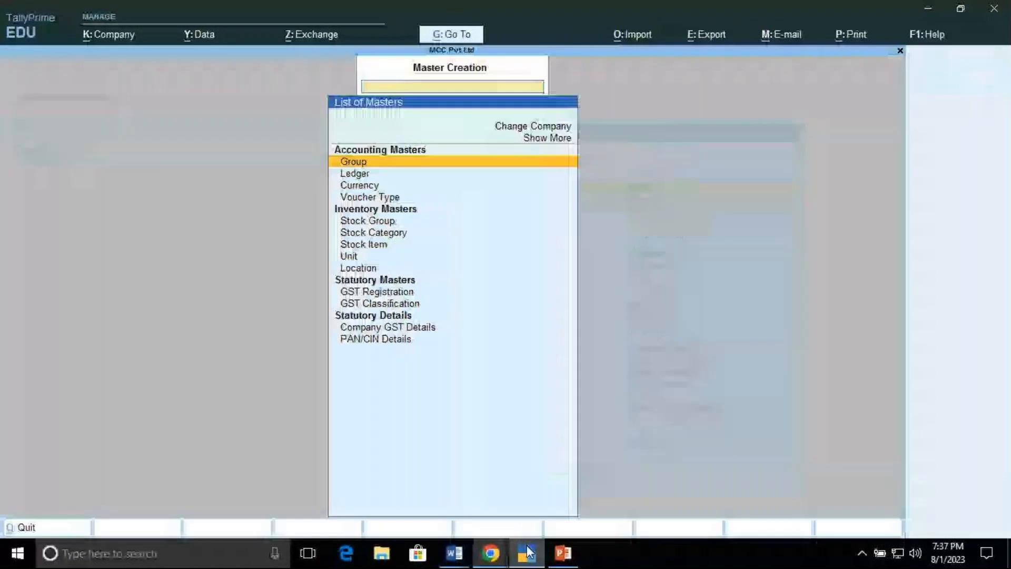
key("Down")
key("Return")
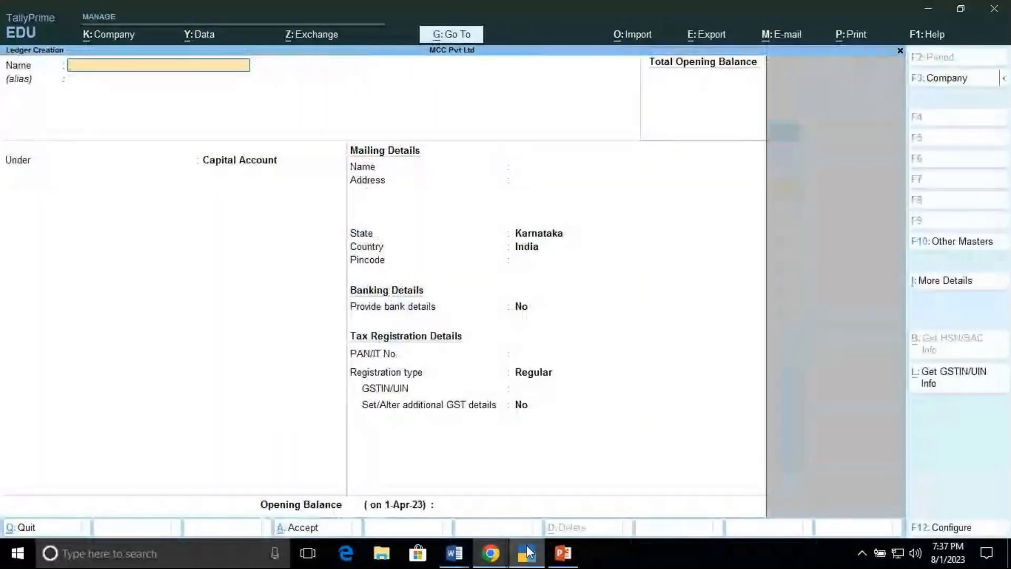
type("AX")
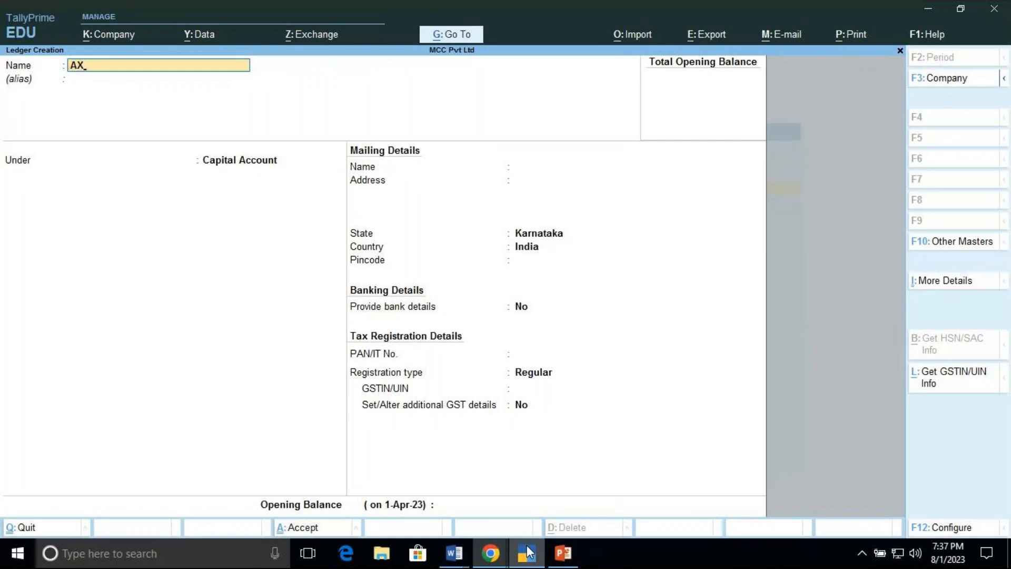
type("IS Bank")
key("Return")
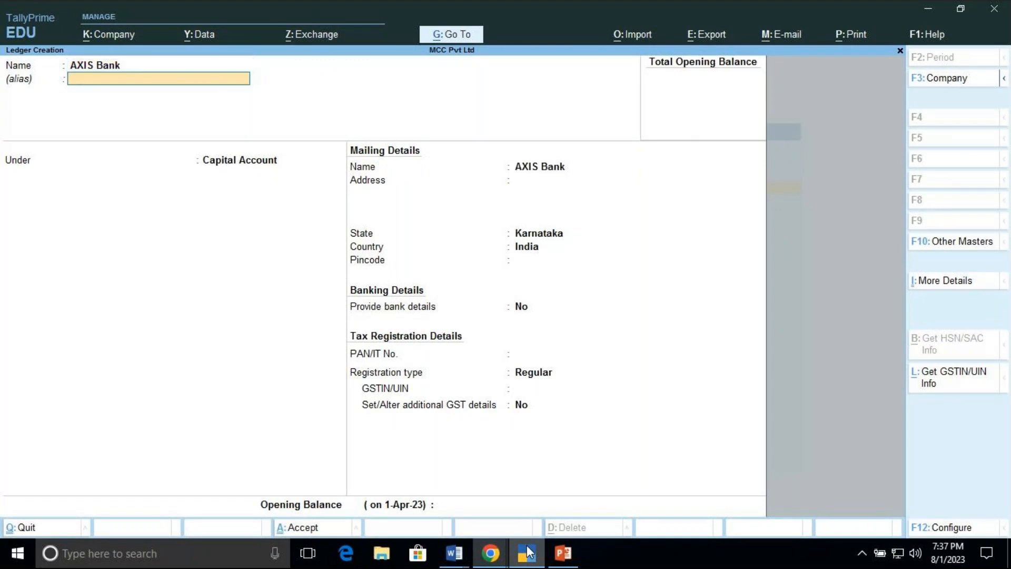
Step: Place the AXIS Bank ledger under the Bank Accounts group
key("Return")
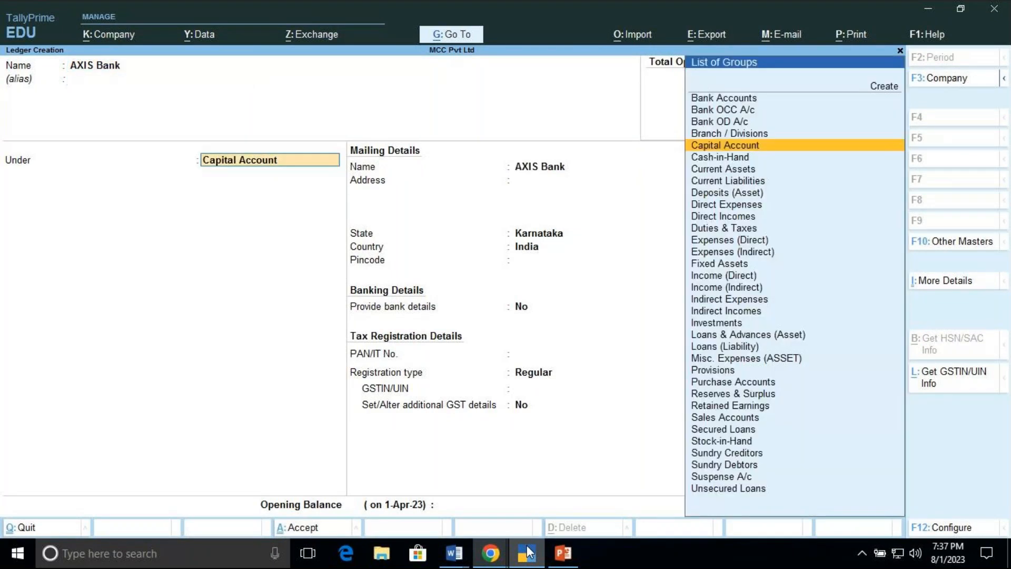
key("BackSpace")
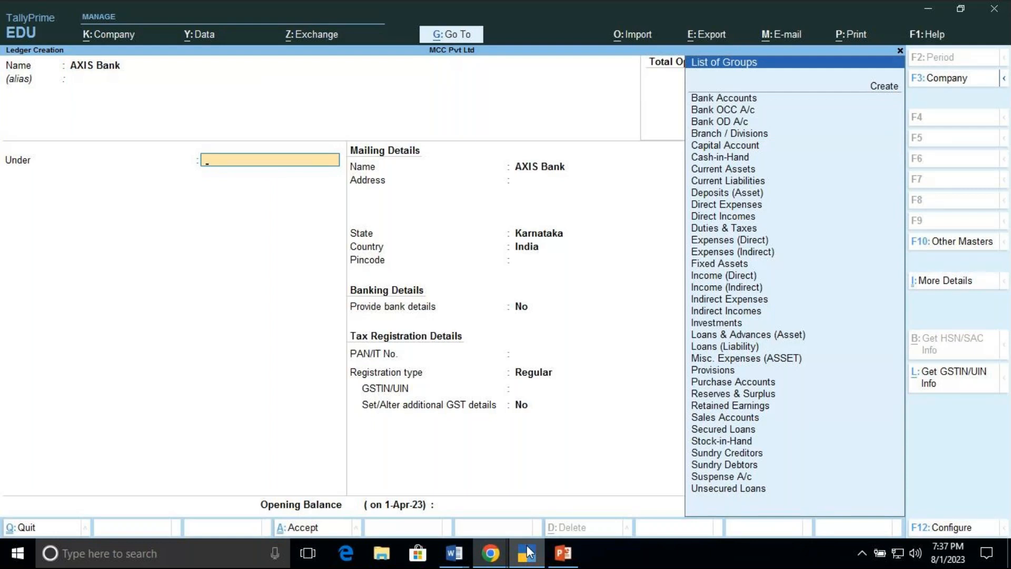
key("Down")
key("Down")
key("Up")
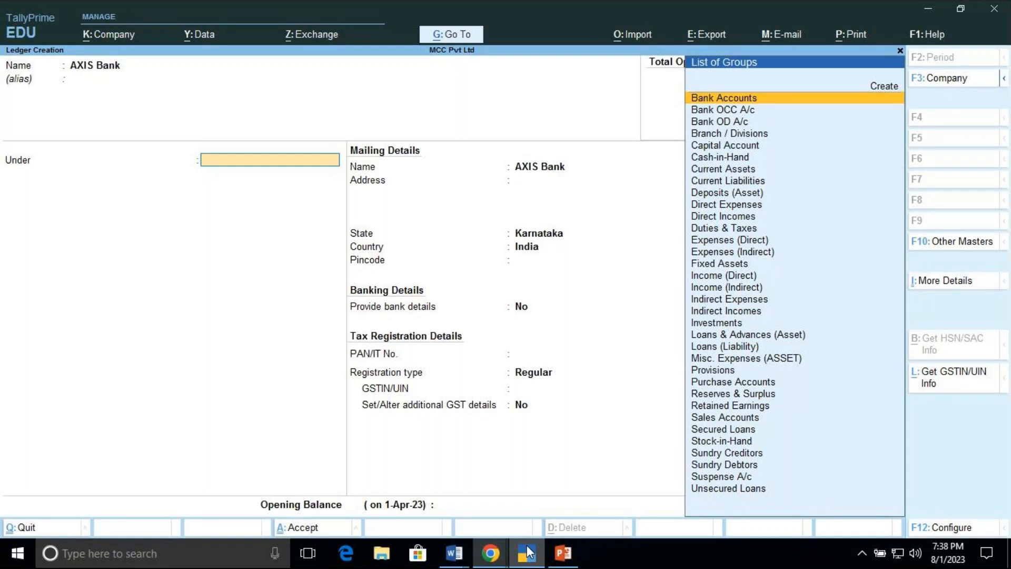
key("Return")
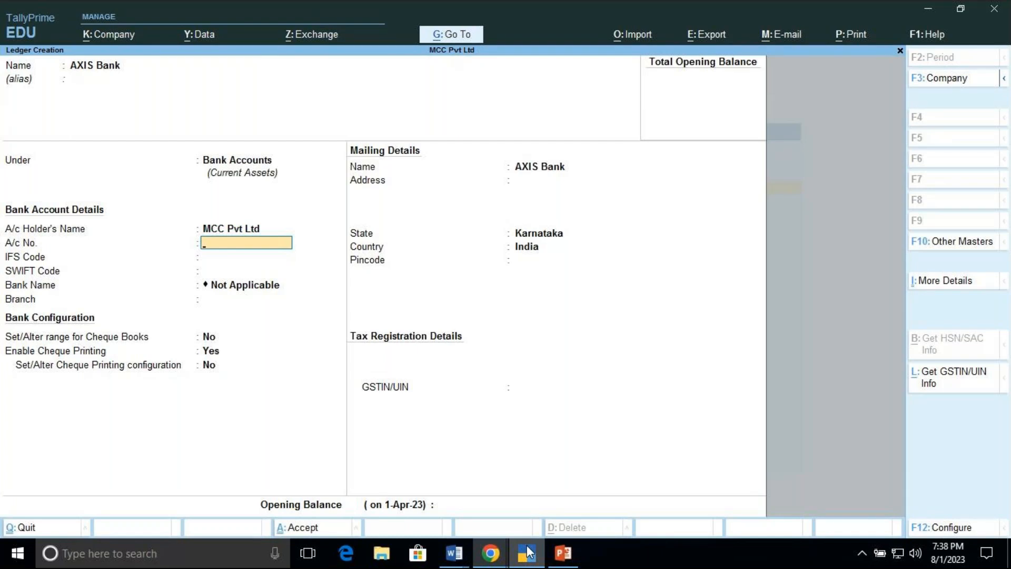
Step: Skip through the bank account details, GSTIN and opening balance fields and accept the AXIS Bank ledger
key("Return")
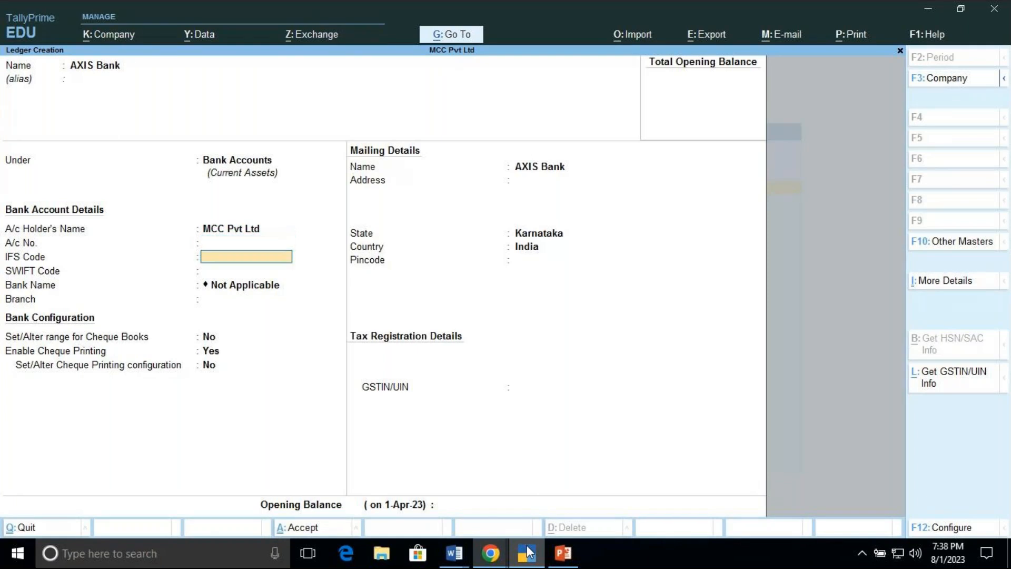
key("Return")
key("Return")
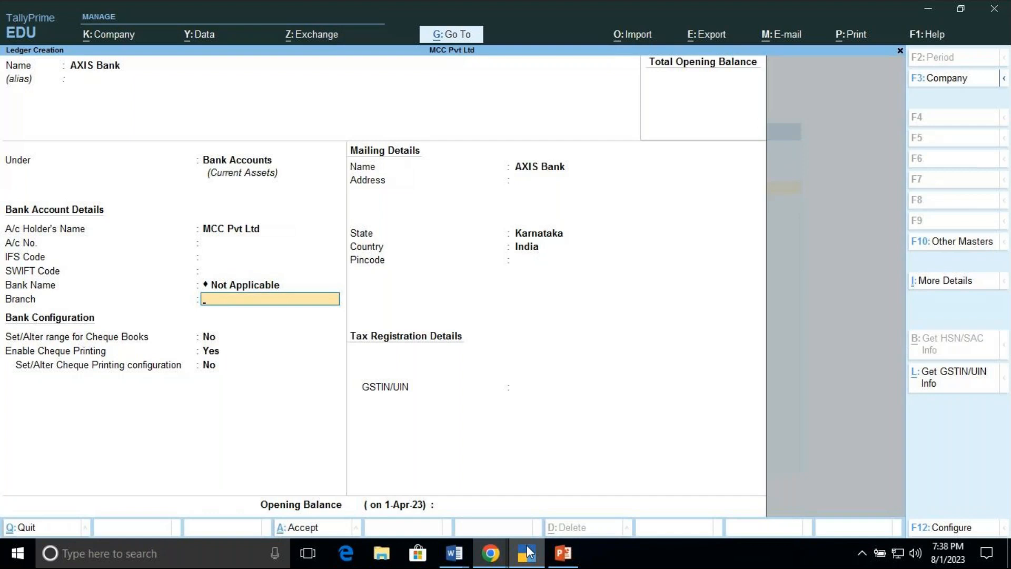
key("Return")
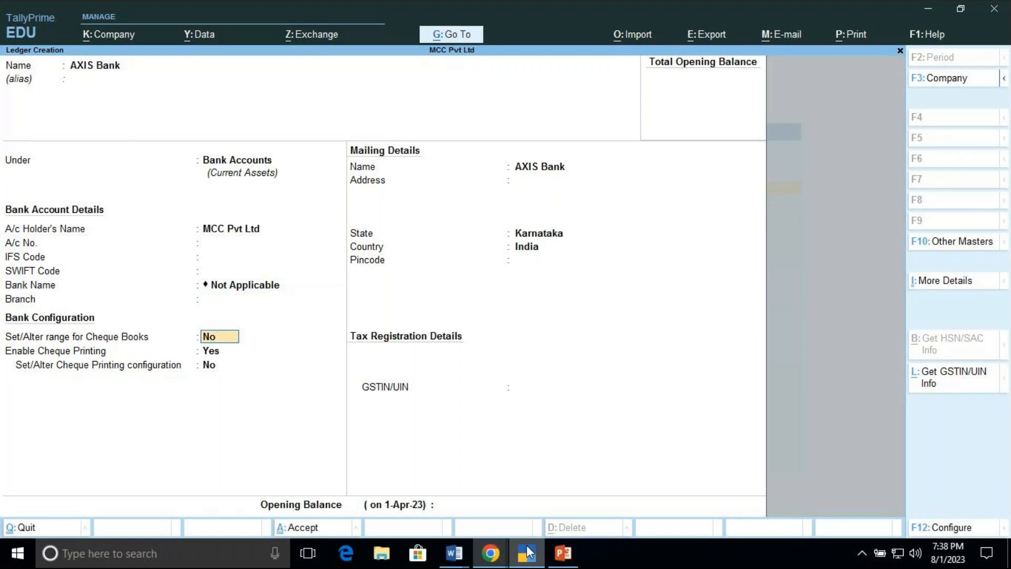
key("Return")
key("Return")
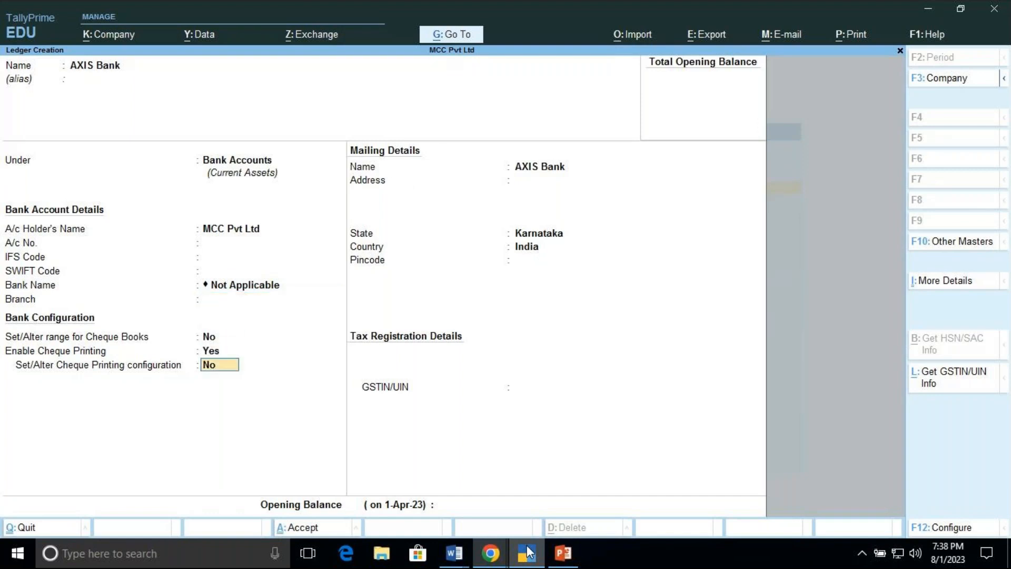
key("Return")
key("Return")
key("Return")
key("Return")
key("Return")
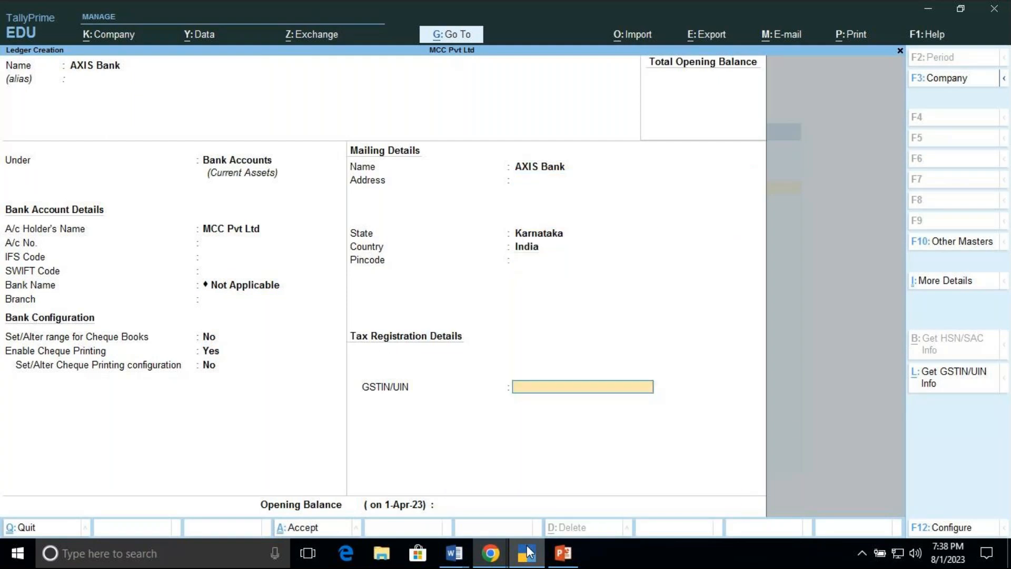
key("Return")
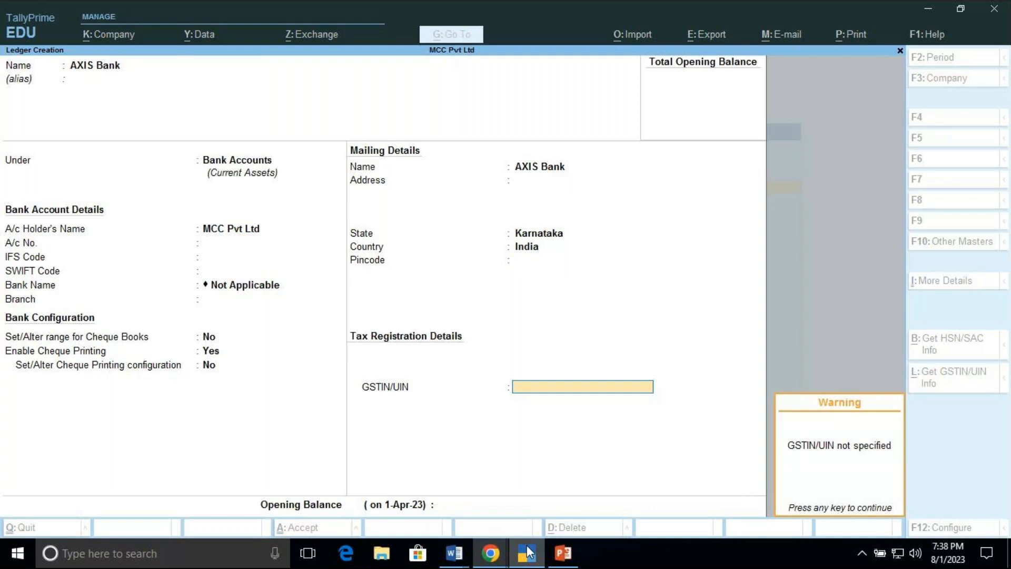
key("Return")
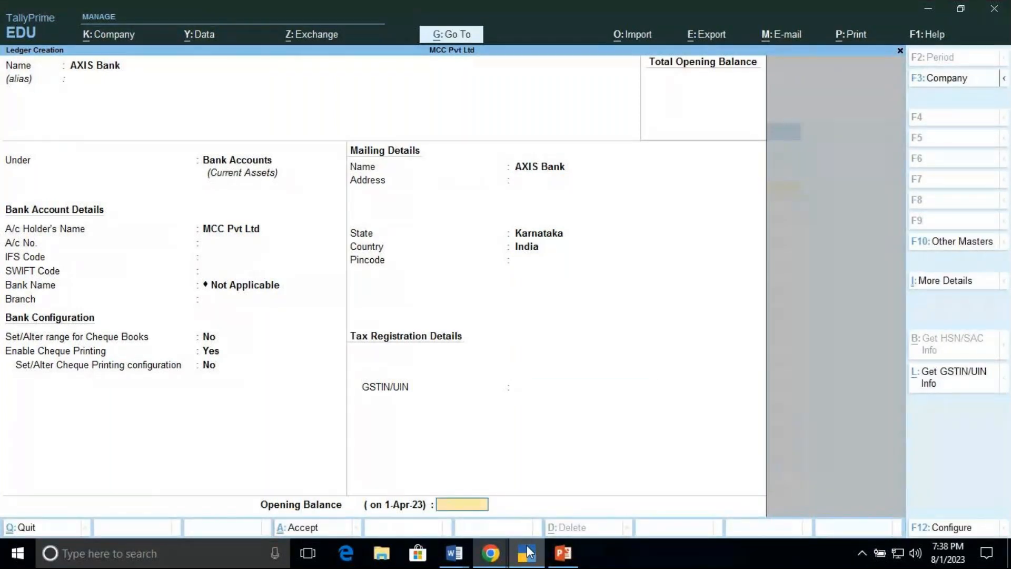
key("Return")
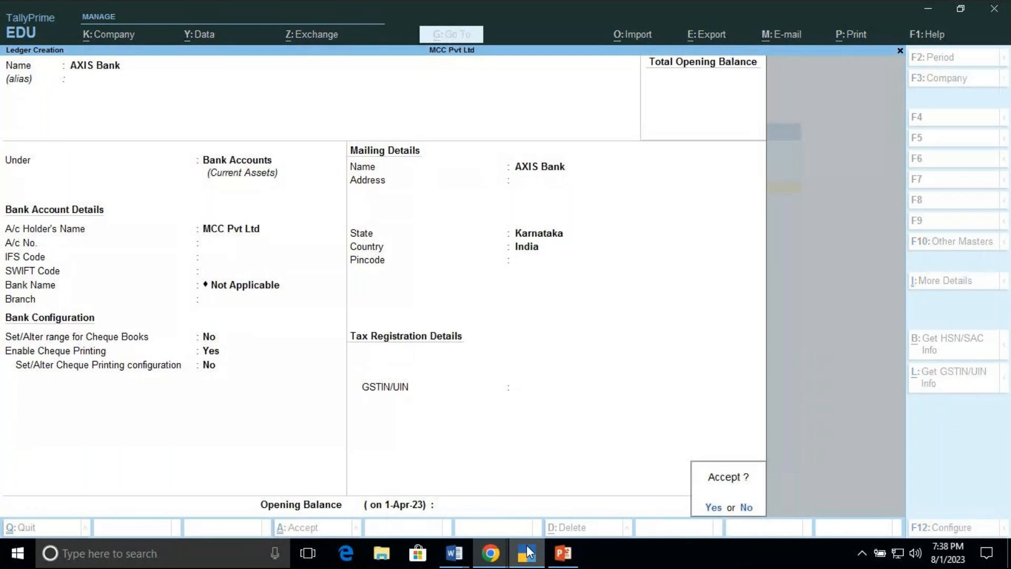
key("Return")
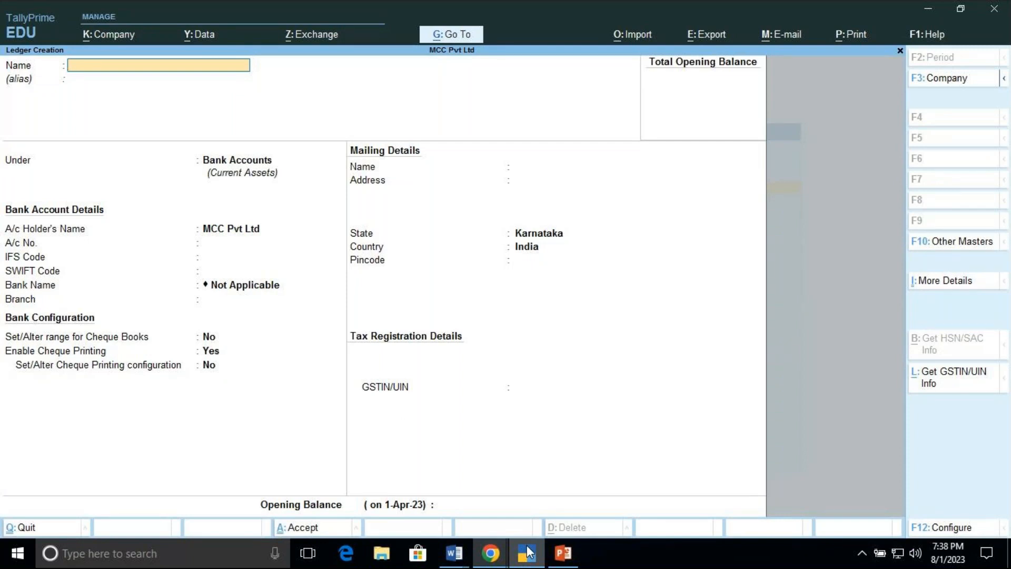
Step: Quit ledger creation back to the Gateway of Tally and highlight Vouchers
key("Escape")
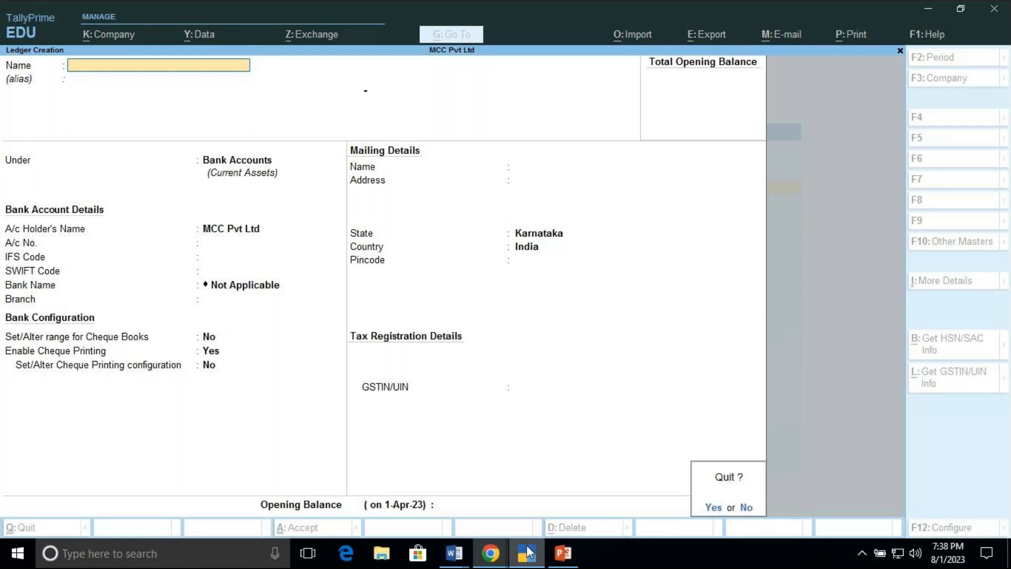
key("y")
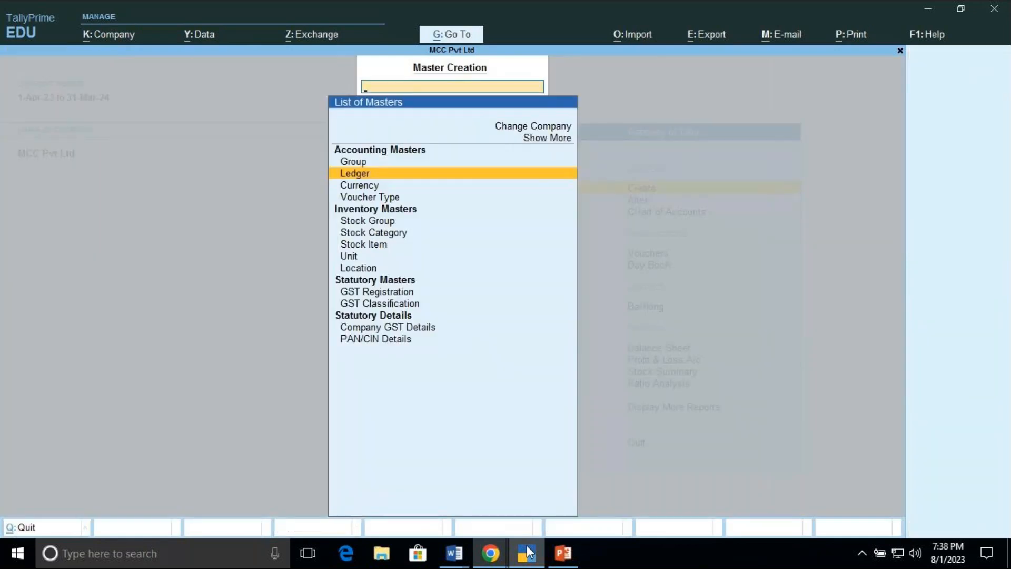
key("Escape")
key("Down")
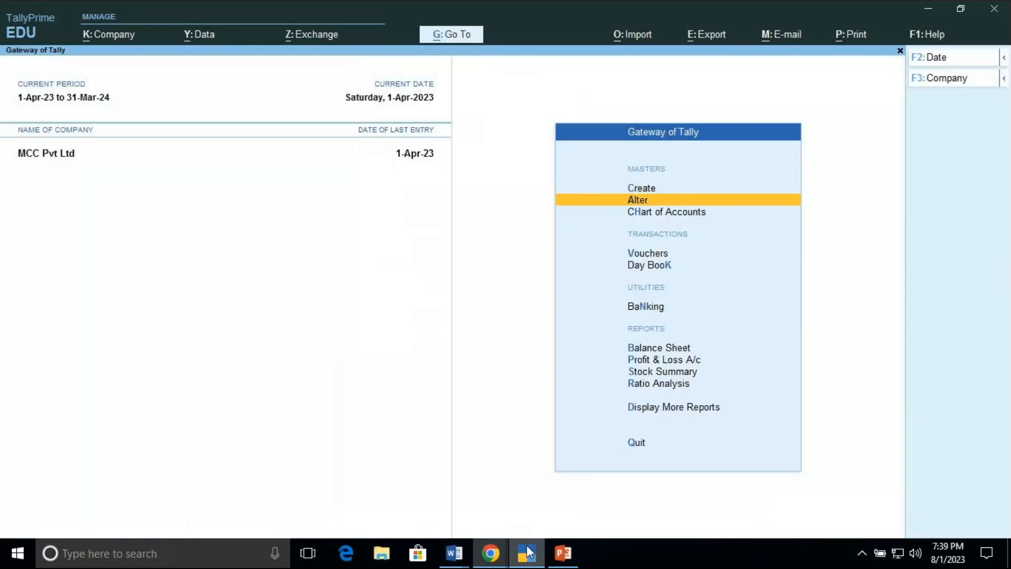
key("Down")
key("Down")
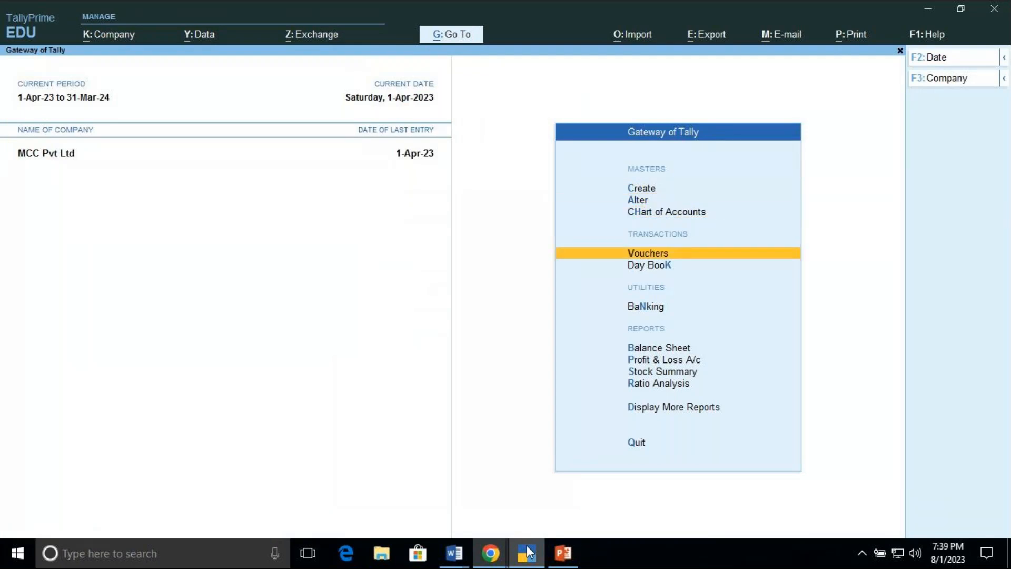
Step: Open voucher entry, switch to a Contra voucher and select Cash as the credit ledger
key("Return")
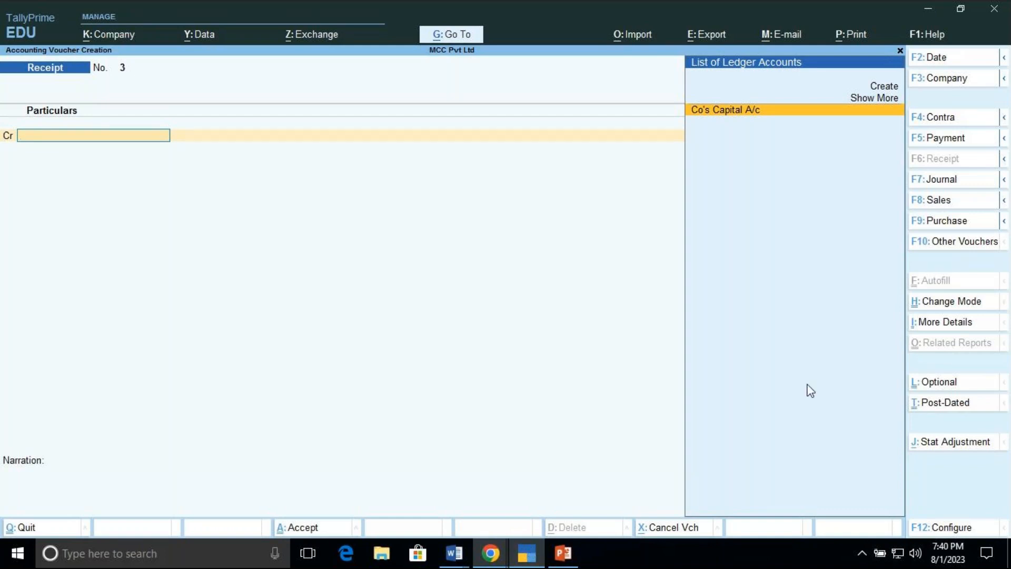
left_click(953, 126)
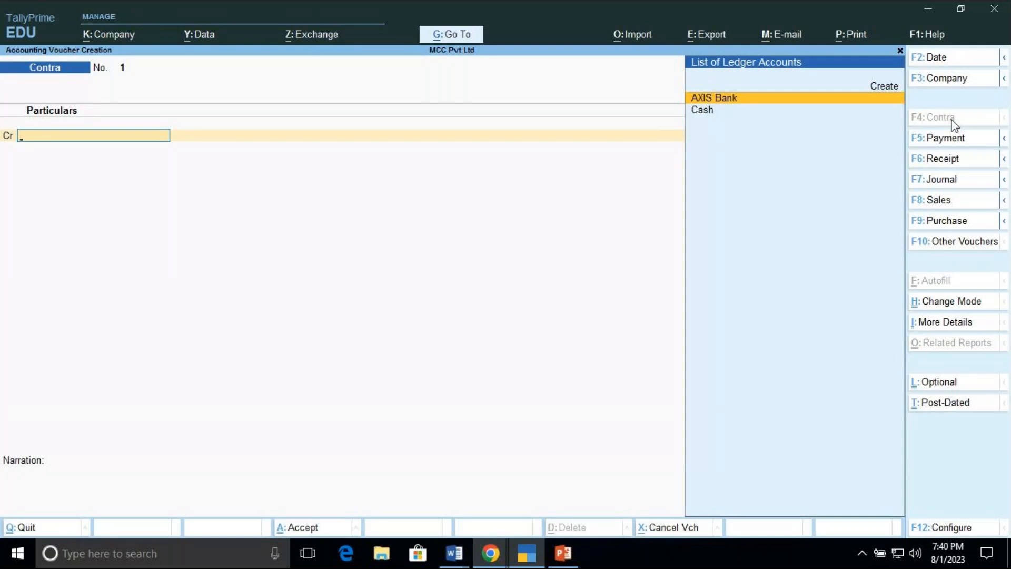
key("Down")
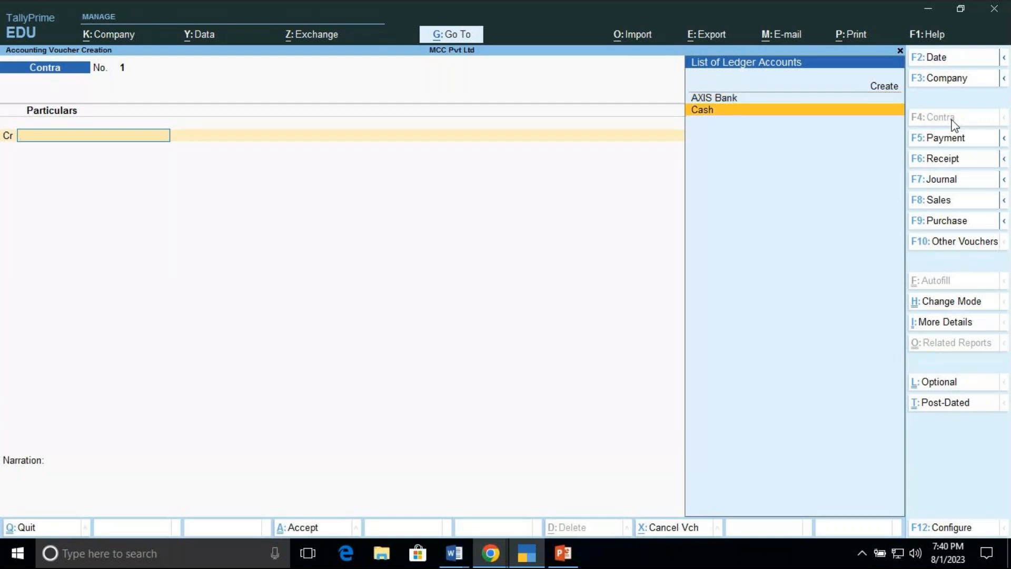
key("Return")
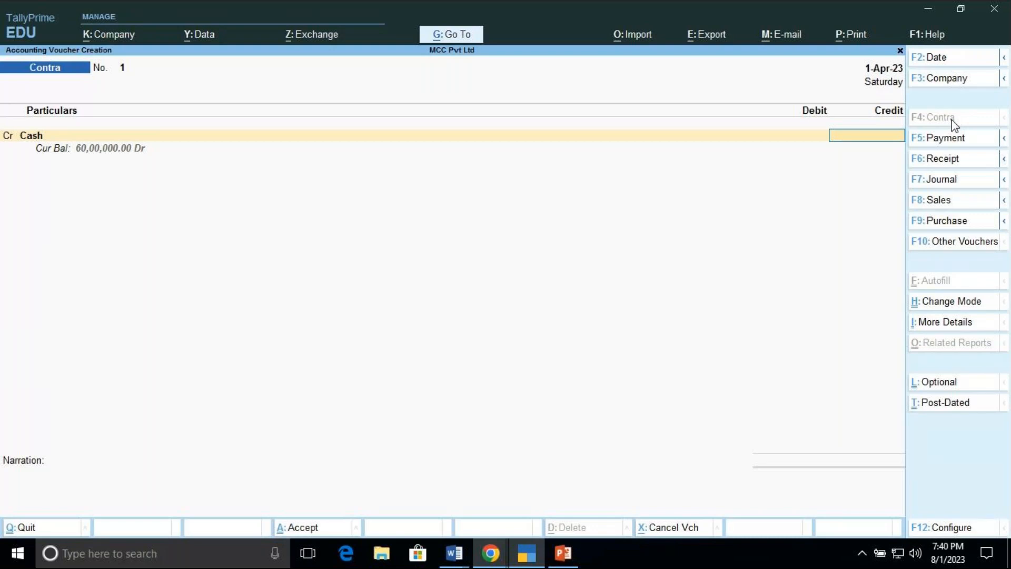
Step: Credit Cash with 40,00,000 and debit AXIS Bank for the same amount
type("4")
type("000")
type("00")
key("BackSpace")
key("BackSpace")
key("BackSpace")
key("BackSpace")
key("BackSpace")
key("BackSpace")
type("40,00,000")
key("Return")
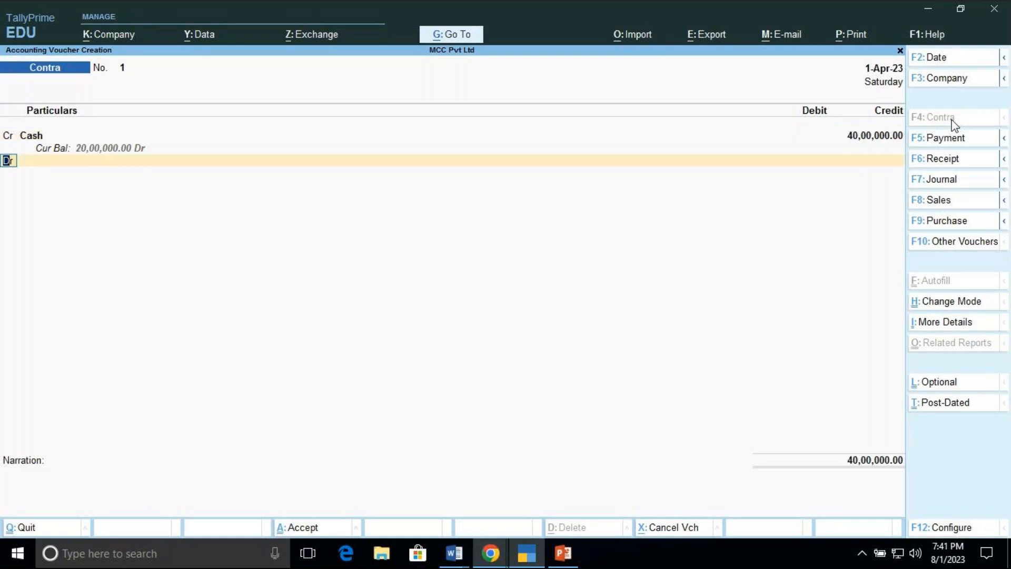
key("Return")
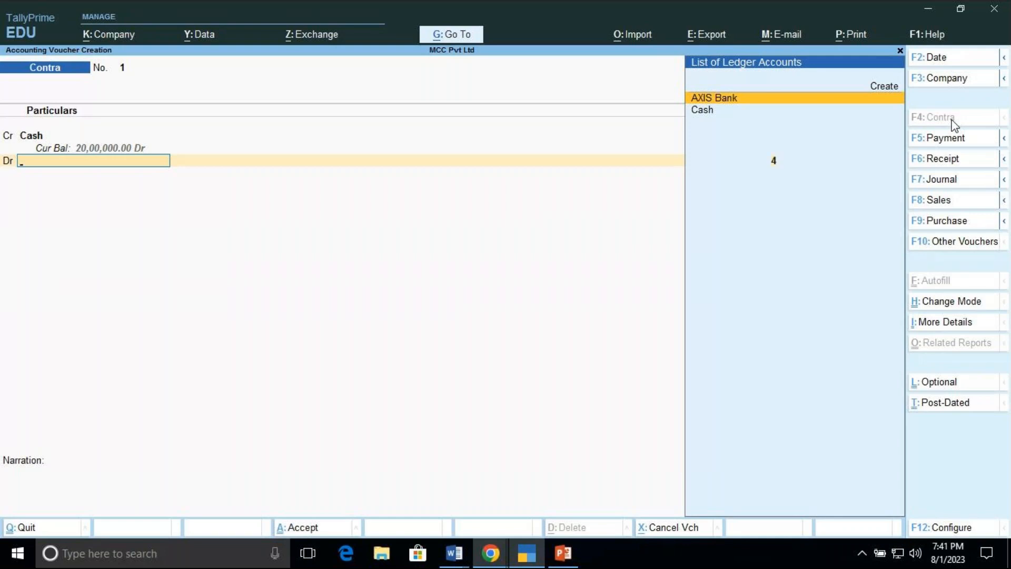
key("Return")
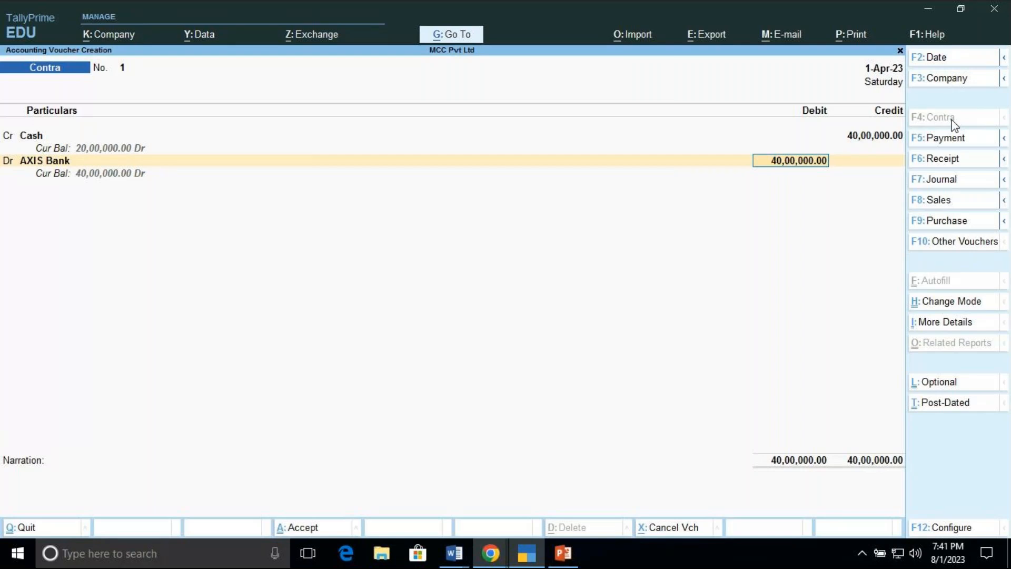
left_click(936, 58)
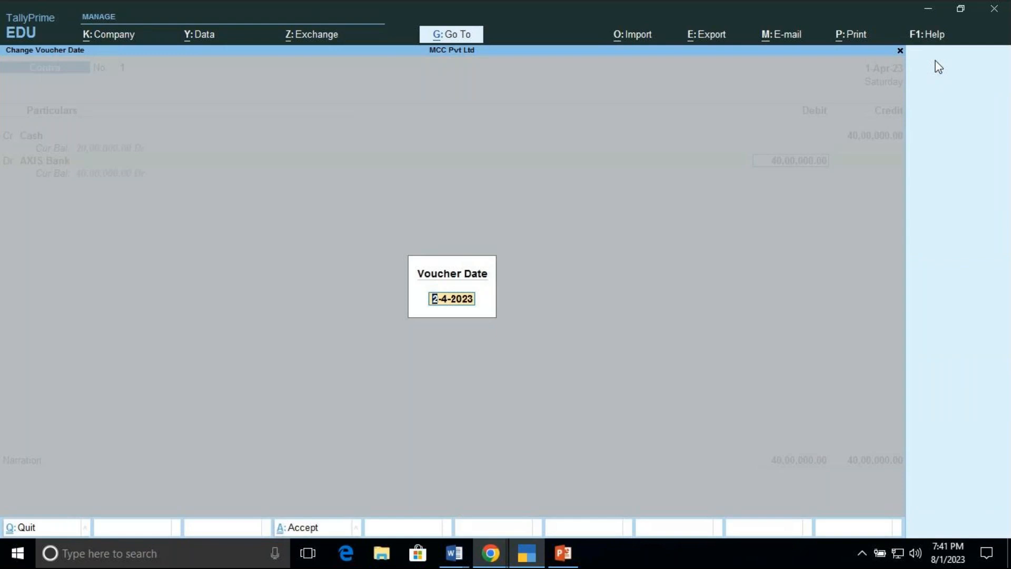
key("Escape")
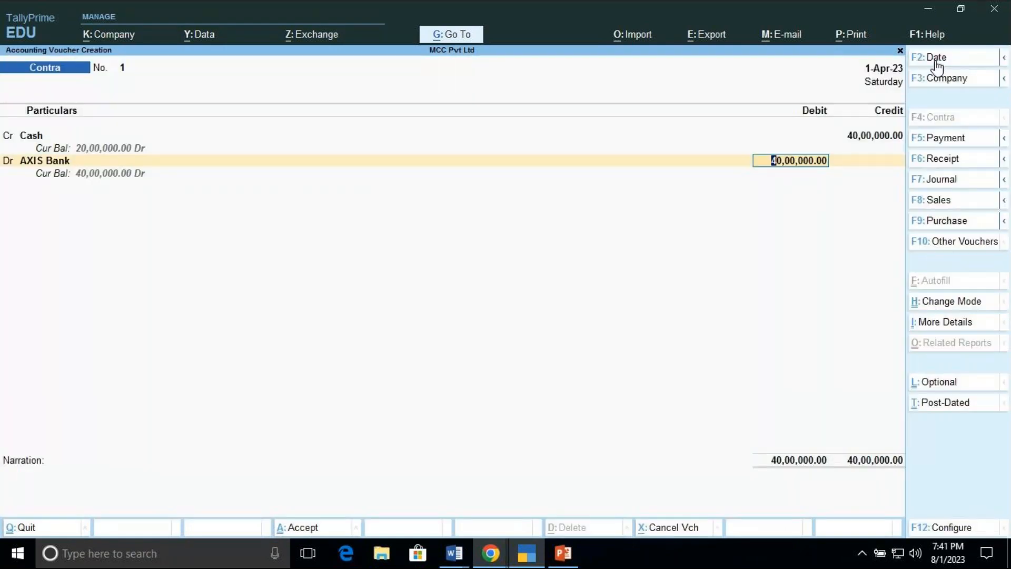
left_click(937, 59)
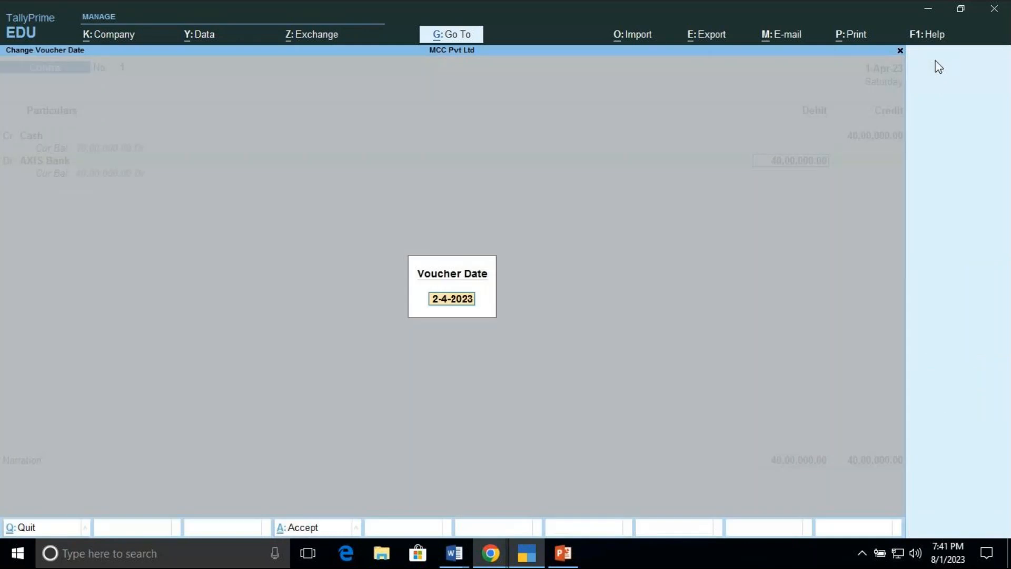
type("5.4")
key("BackSpace")
key("BackSpace")
key("BackSpace")
type("10")
type(".4")
key("BackSpace")
key("BackSpace")
key("BackSpace")
key("BackSpace")
key("Escape")
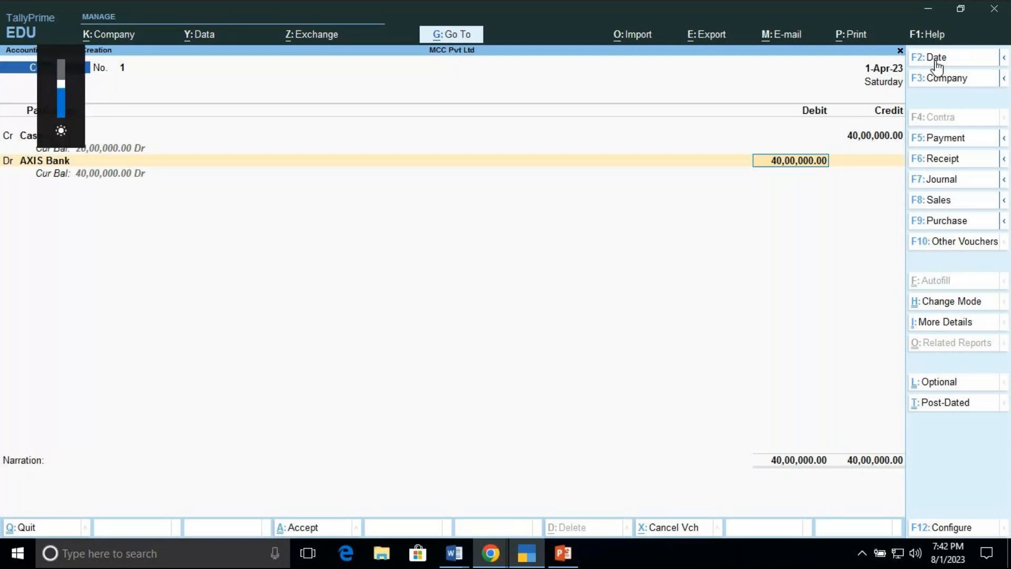
key("BackSpace")
Step: Change the voucher date to 2-4-2023
left_click(938, 58)
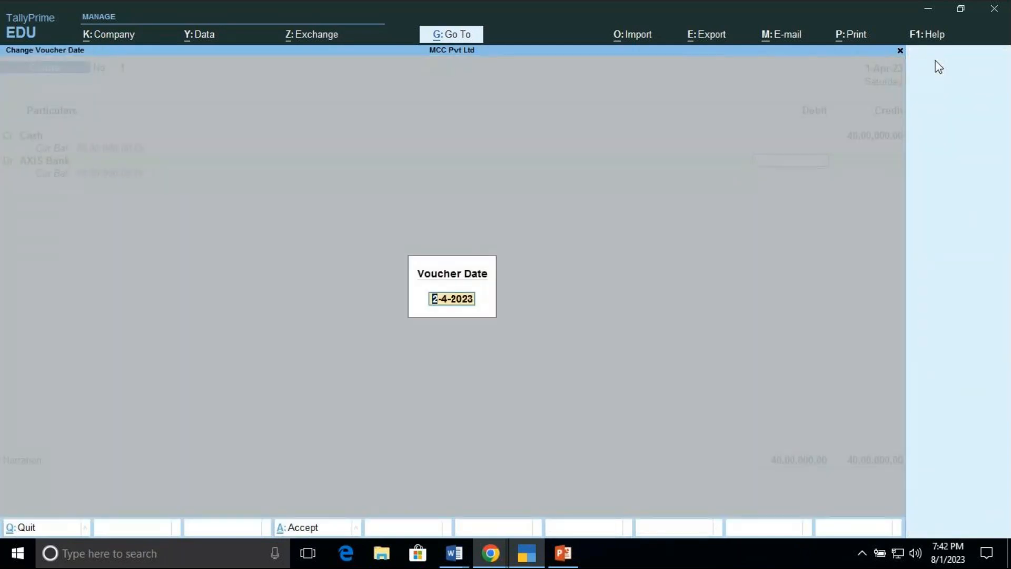
key("Return")
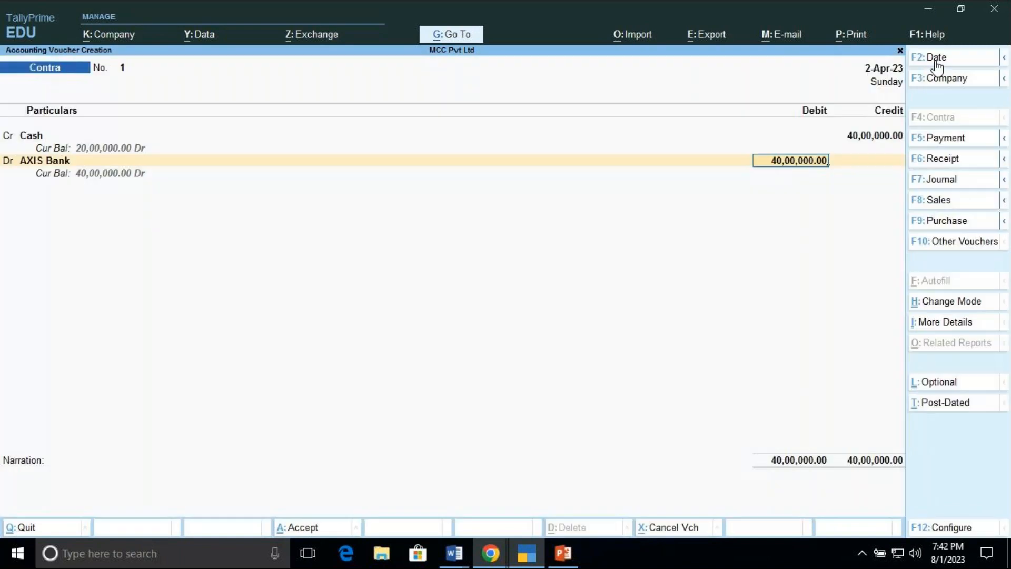
Step: Allocate the AXIS Bank debit as a Cash transaction with 2000 notes of the 2000 denomination
key("Return")
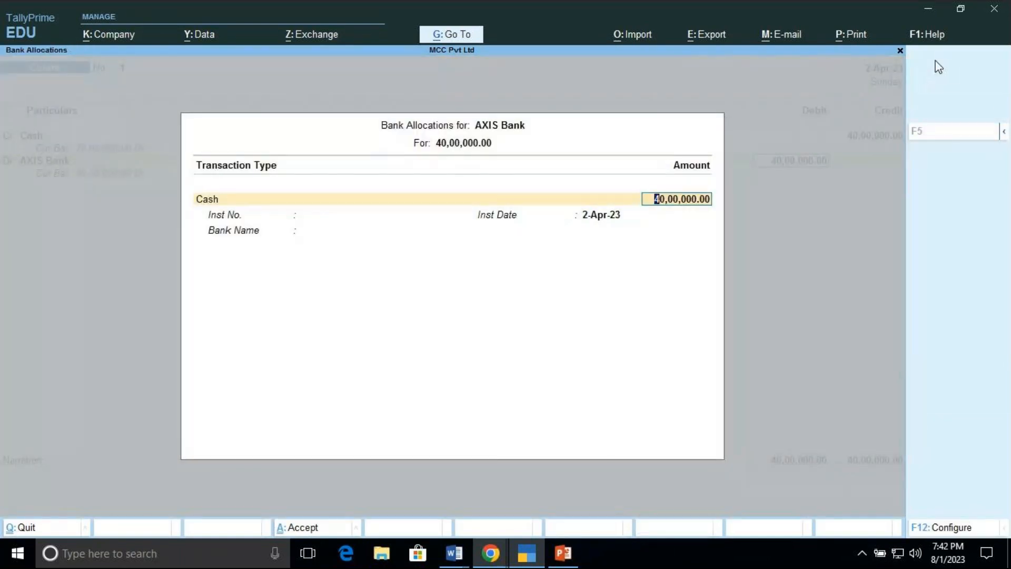
key("Return")
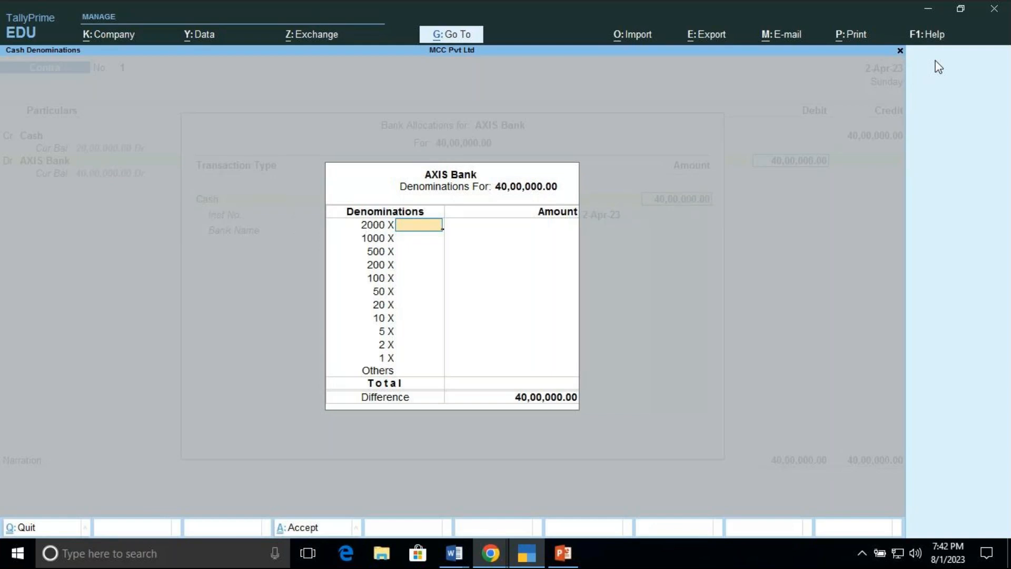
type("2000")
key("Return")
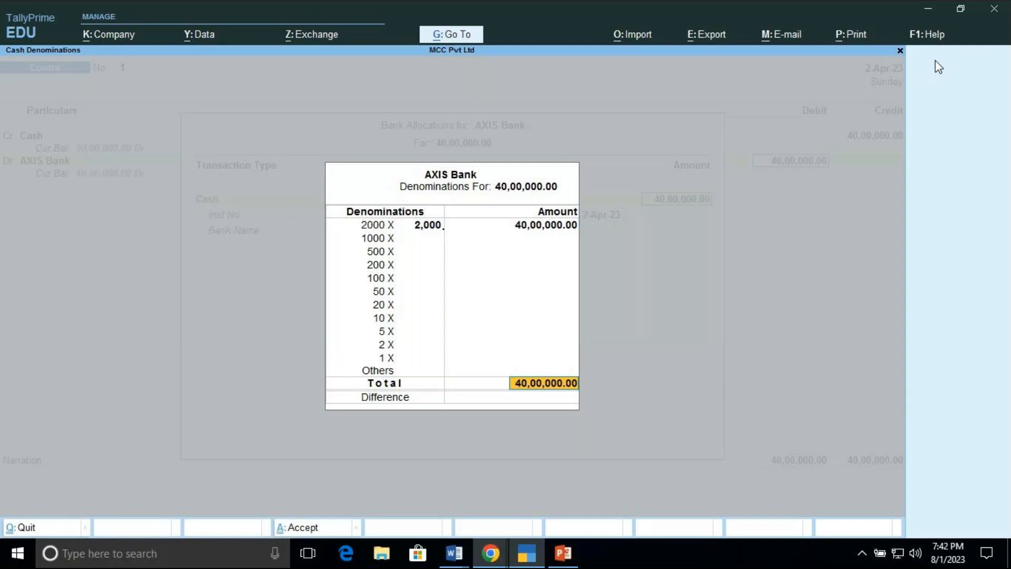
key("Return")
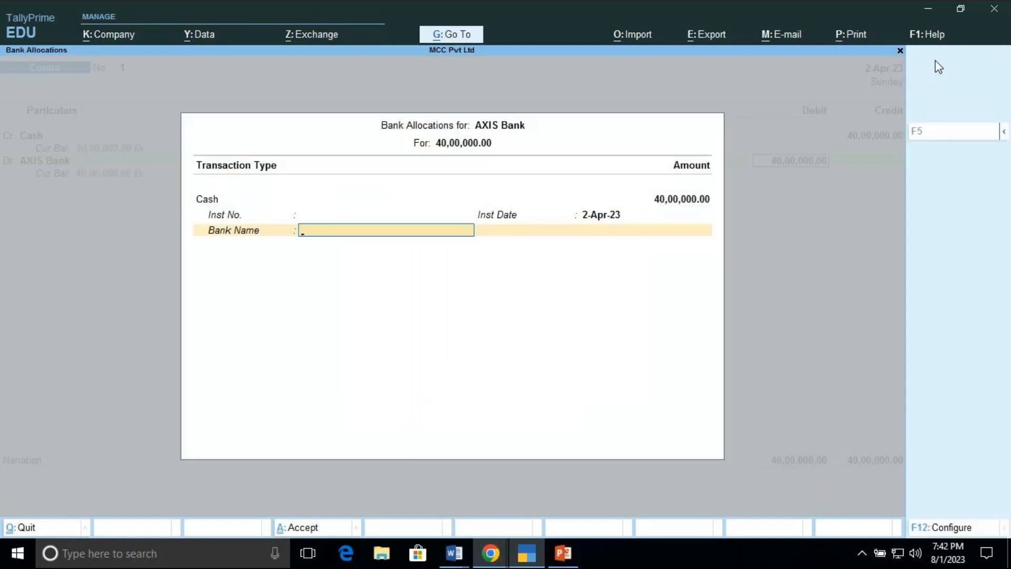
key("Return")
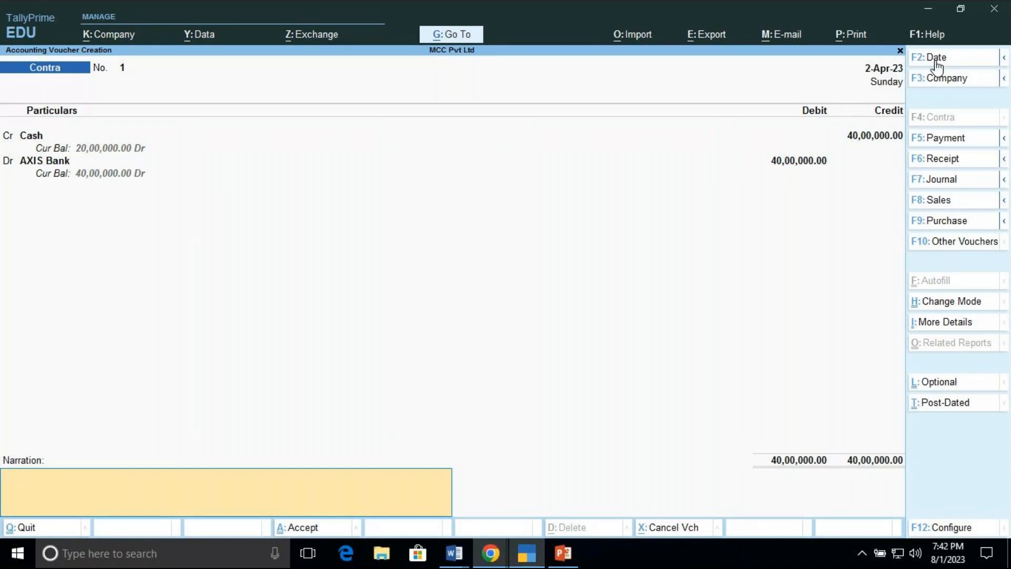
Step: Enter the narration BEING CASH DEPOSITED and save the Contra voucher
type("BEING CASH DEPOSITED")
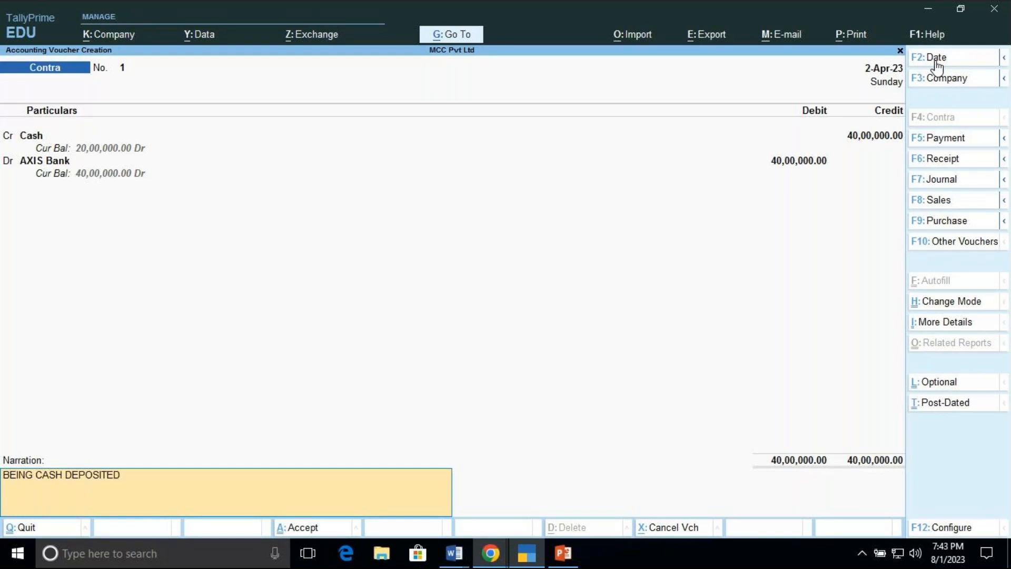
key("Return")
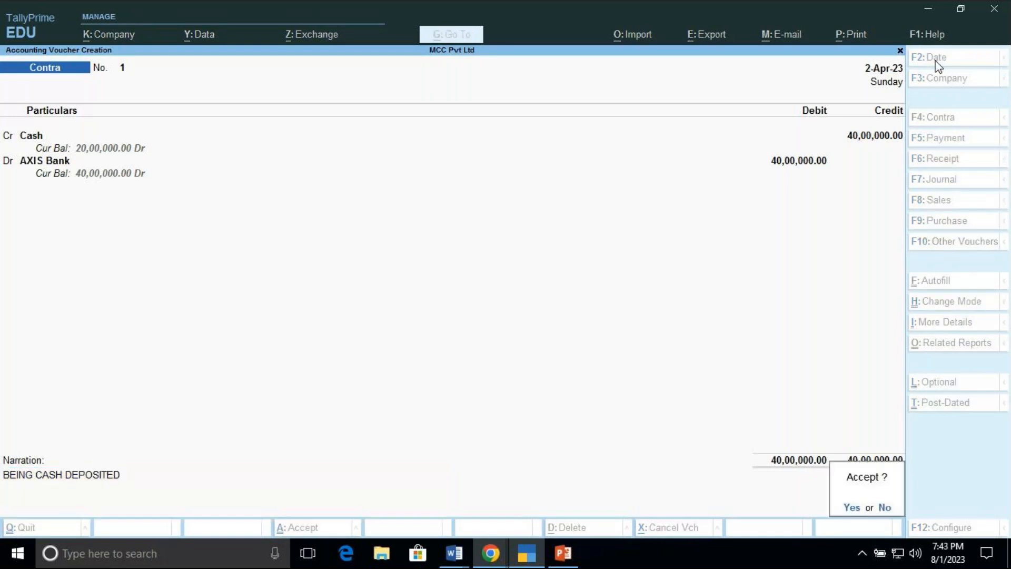
key("Return")
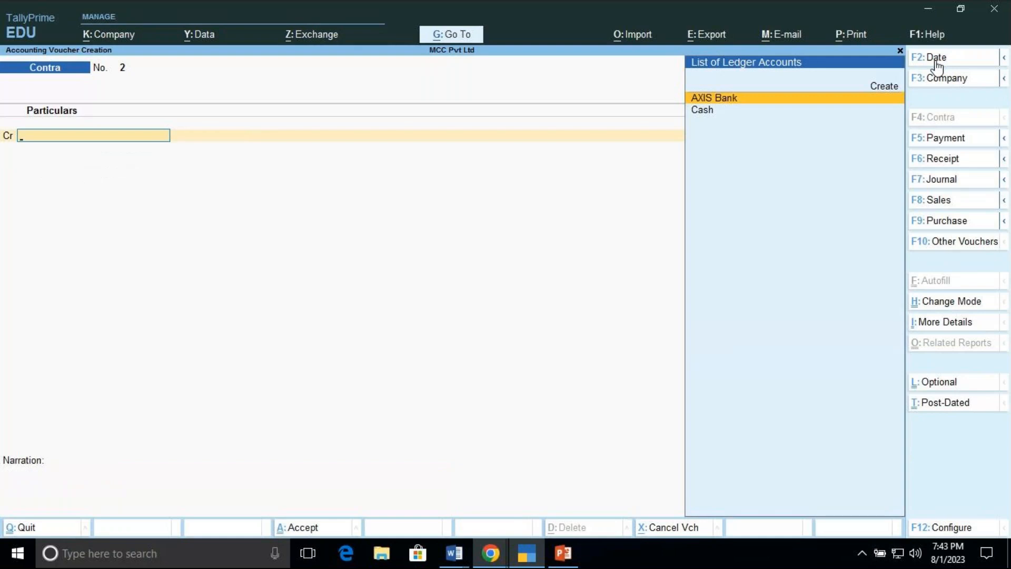
Step: Reopen the saved Contra voucher for review, then quit voucher entry back to the Gateway of Tally
key("Page_Up")
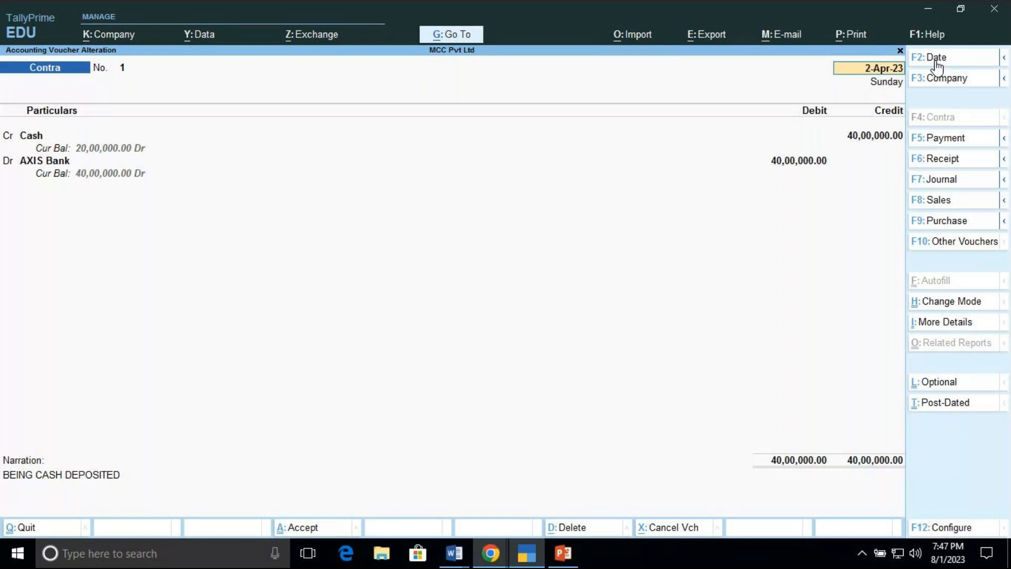
key("BackSpace")
key("Escape")
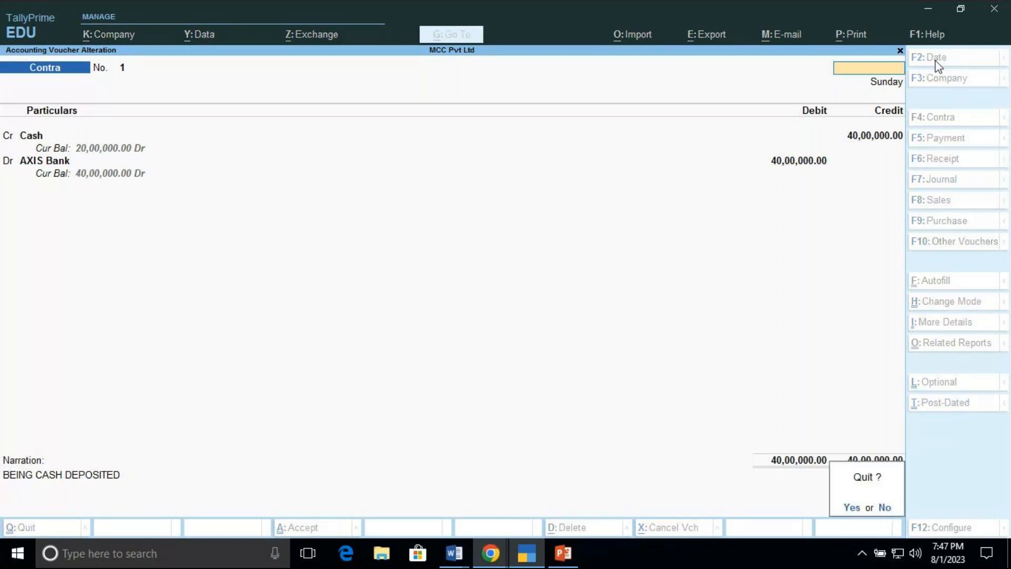
key("y")
key("Escape")
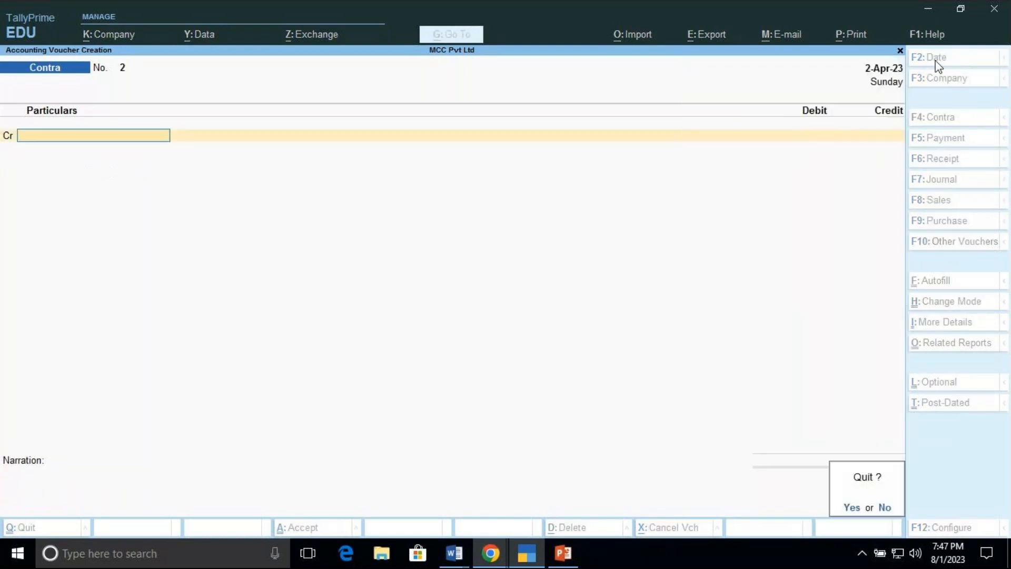
key("y")
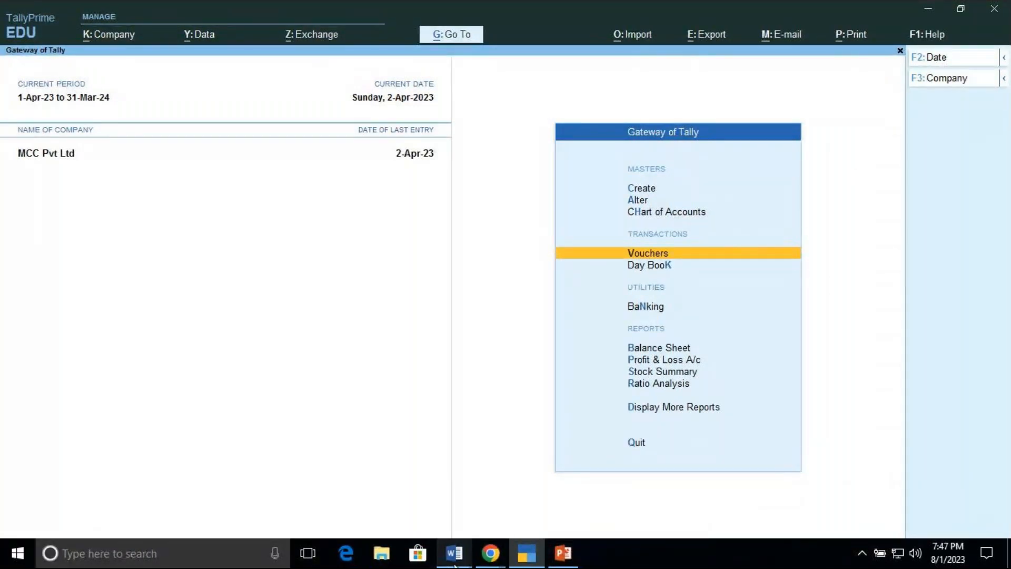
mouse_move(490, 553)
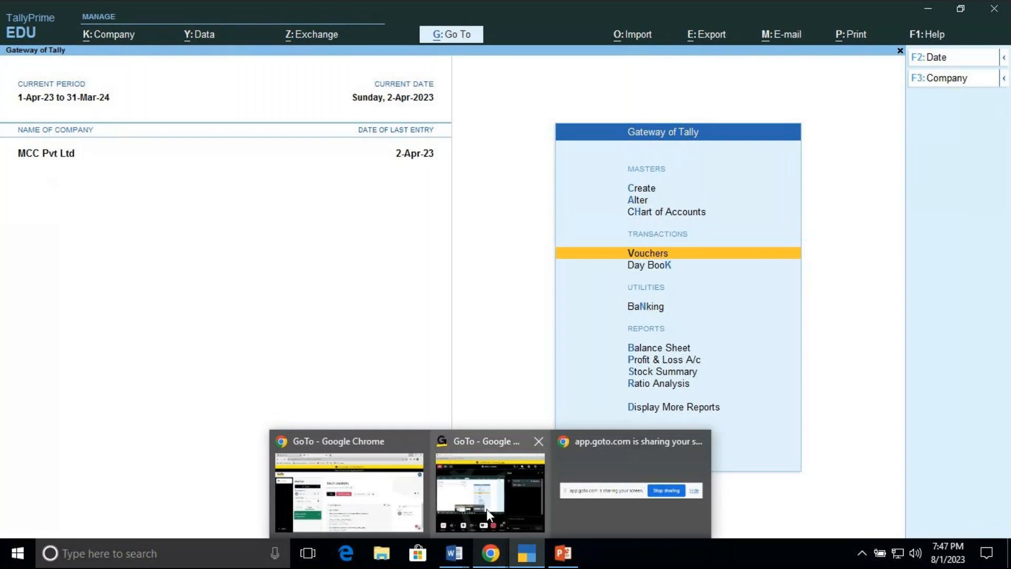
mouse_move(487, 508)
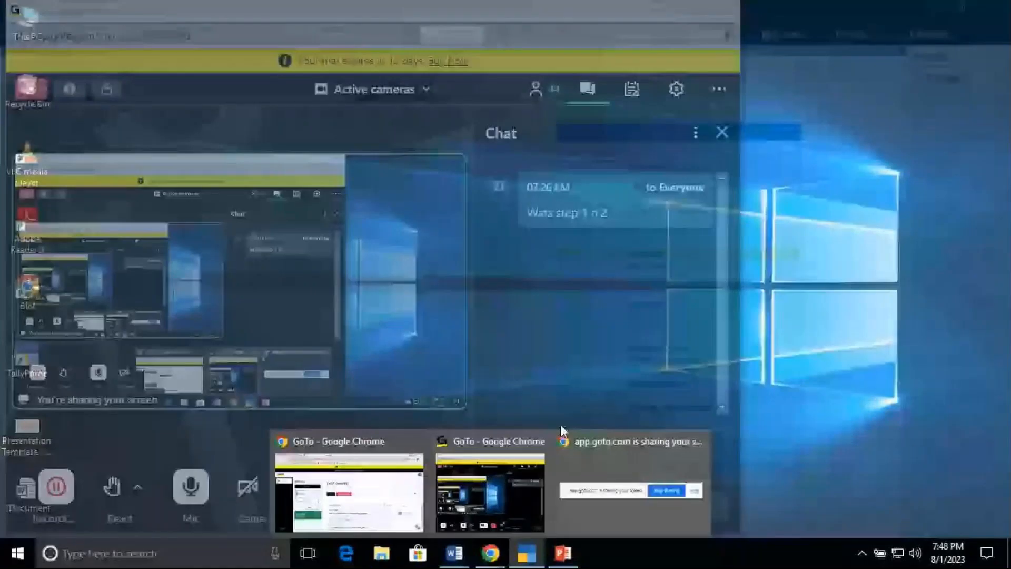
mouse_move(454, 553)
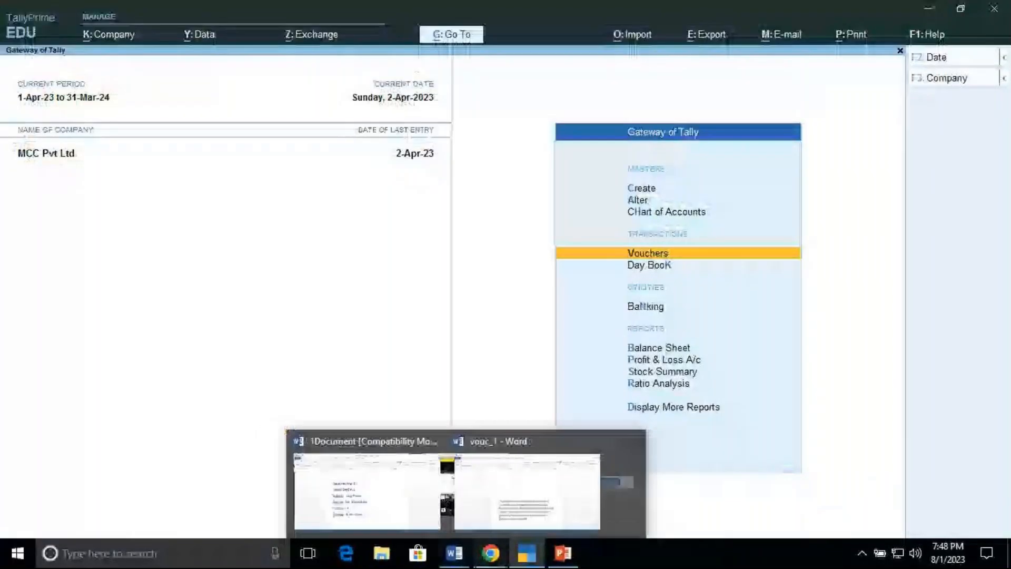
mouse_move(526, 553)
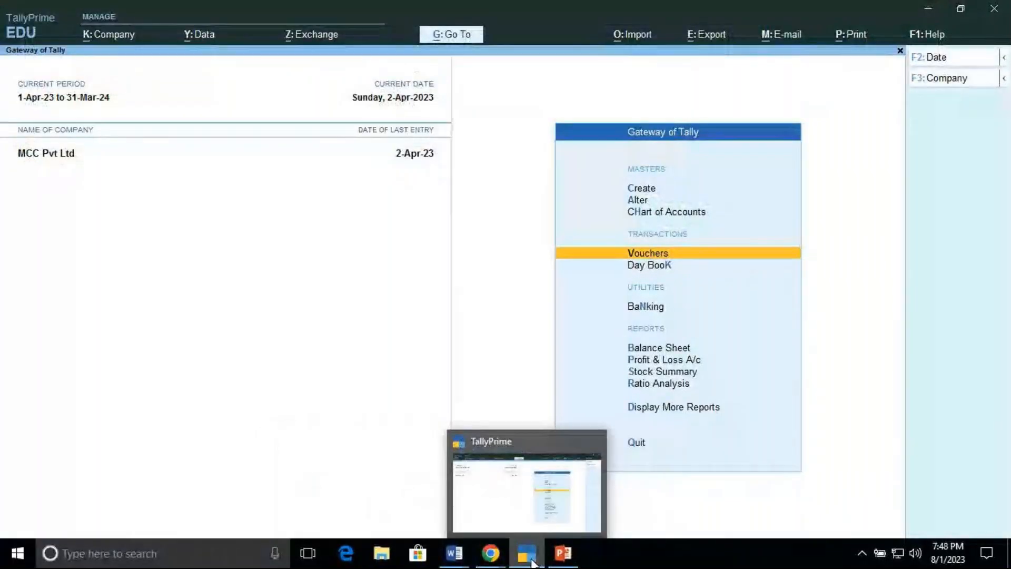
left_click(510, 502)
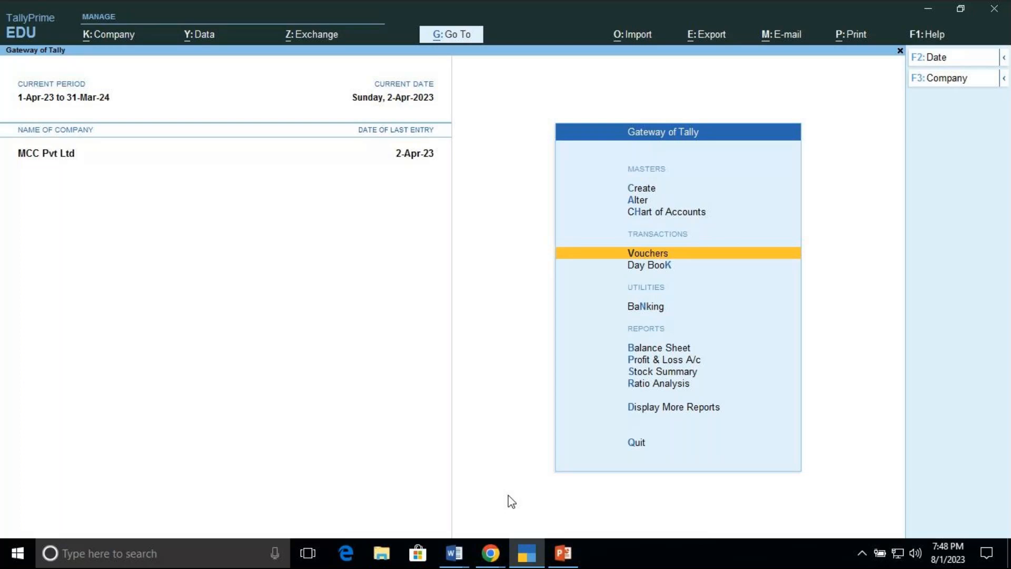
mouse_move(488, 557)
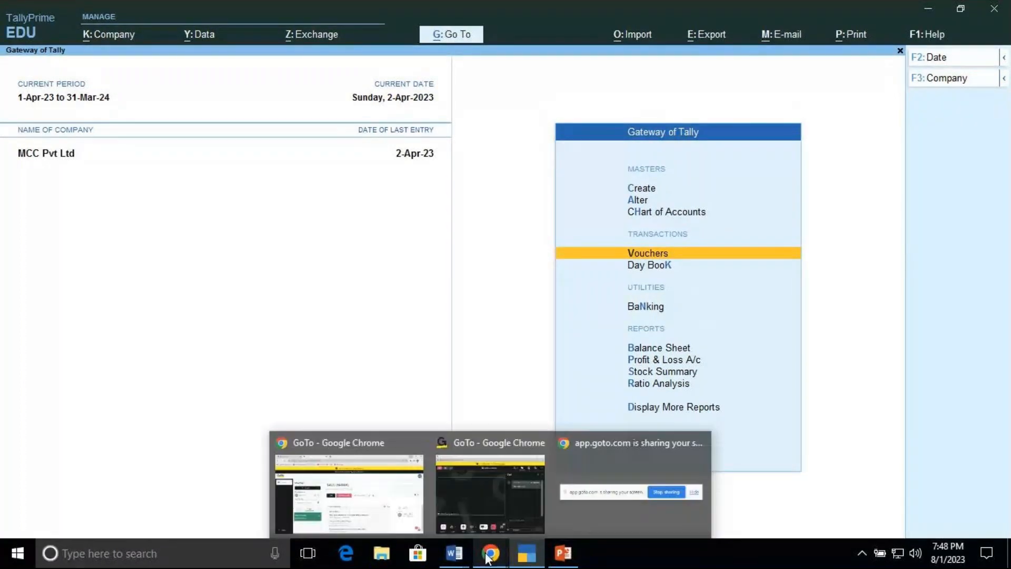
mouse_move(474, 492)
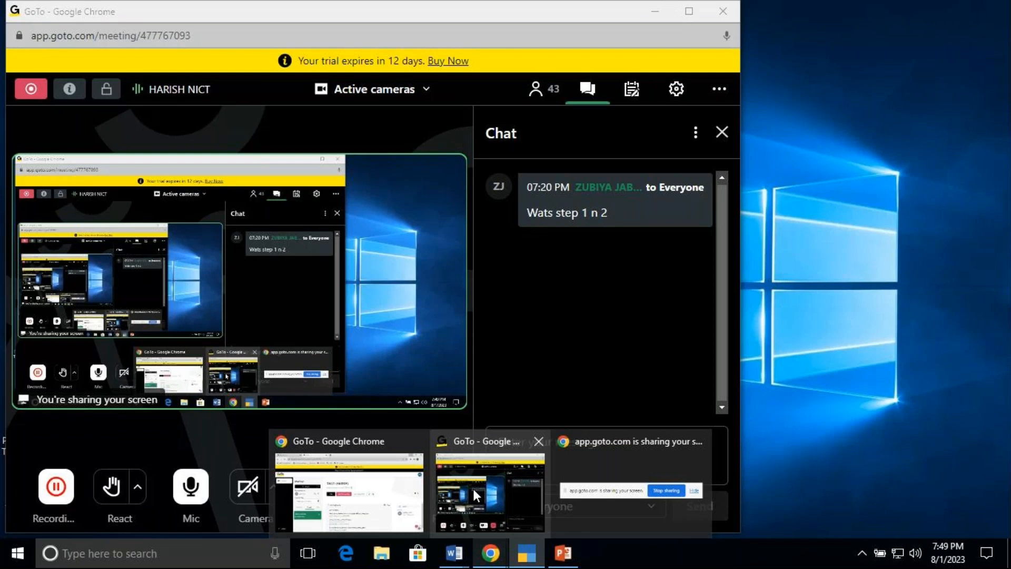
left_click(533, 562)
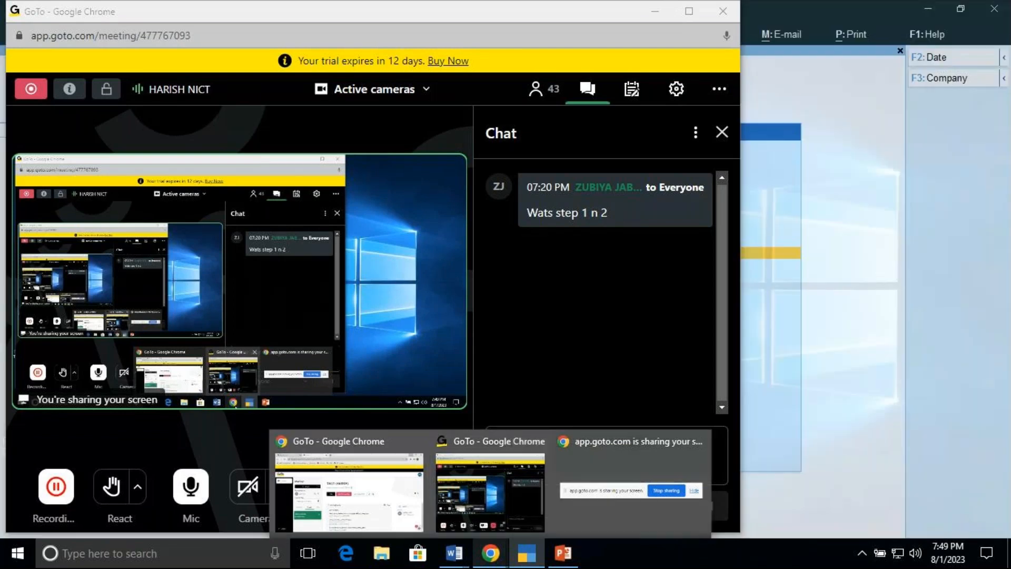
left_click(534, 563)
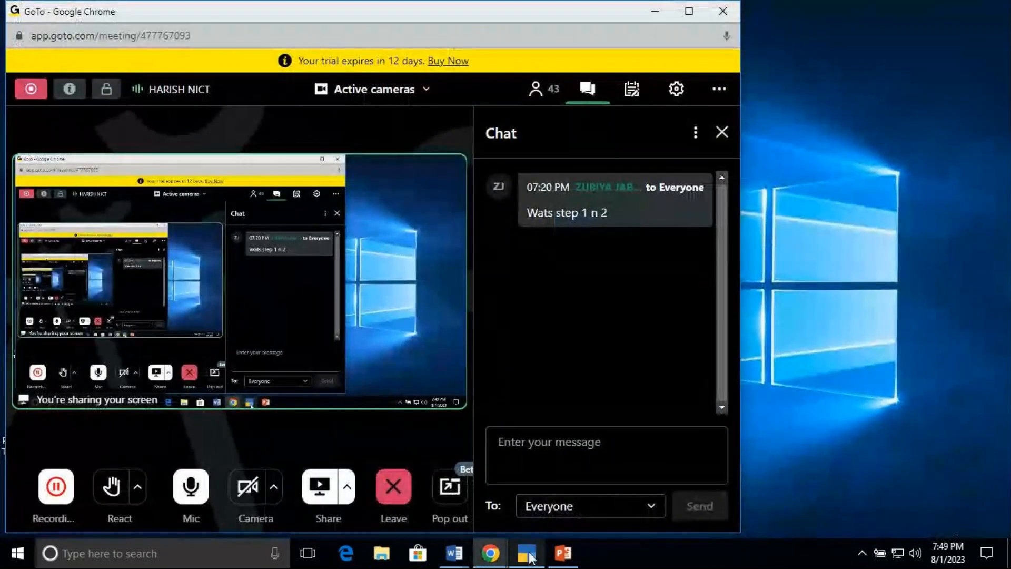
left_click(526, 557)
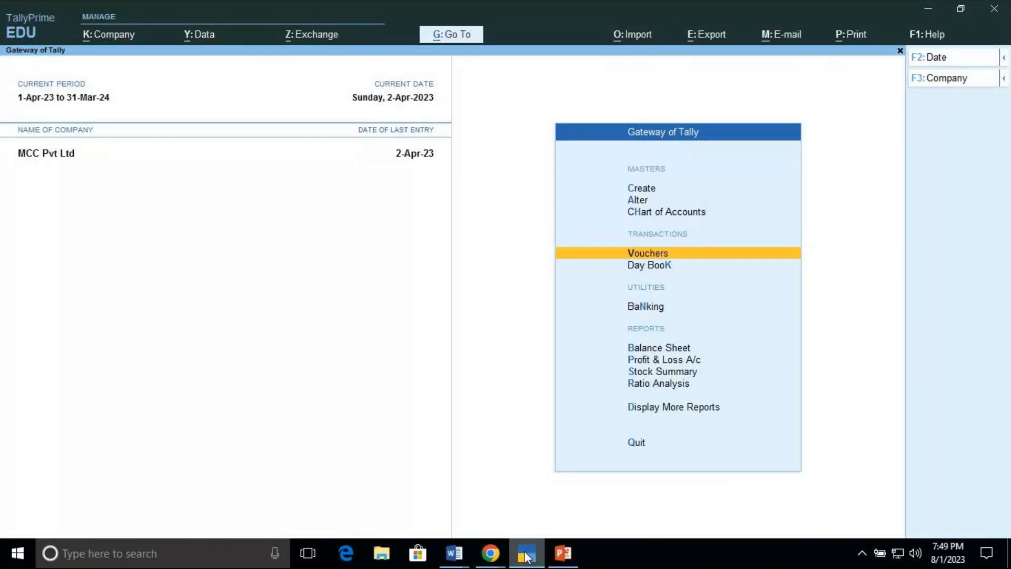
key("Up")
key("Up")
key("Up")
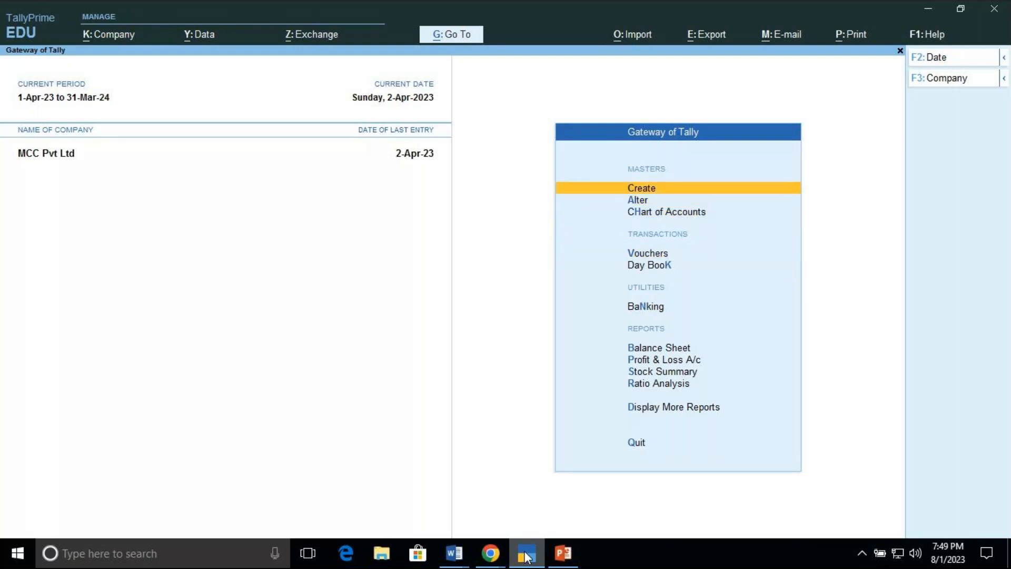
key("Return")
key("Down")
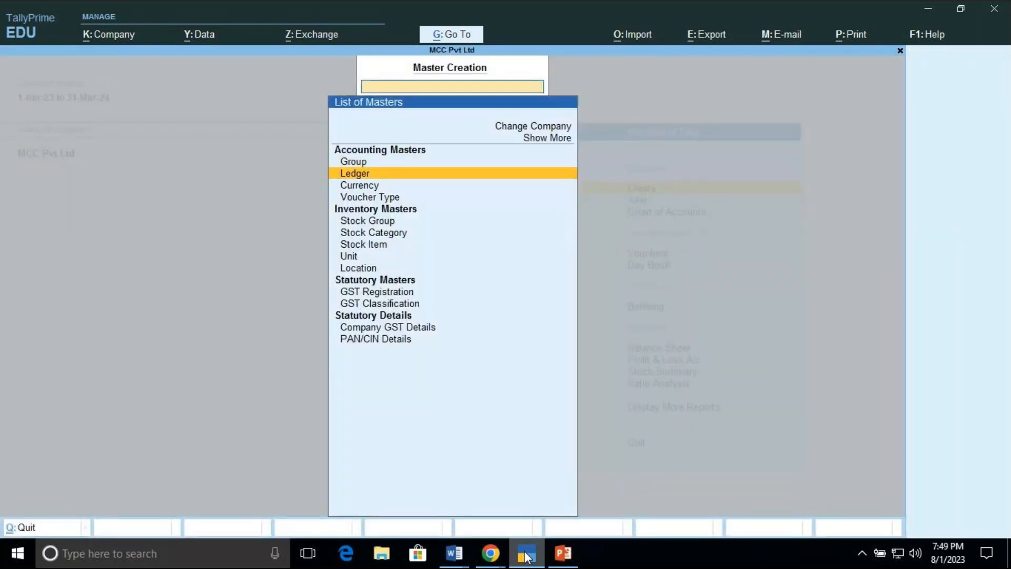
key("Return")
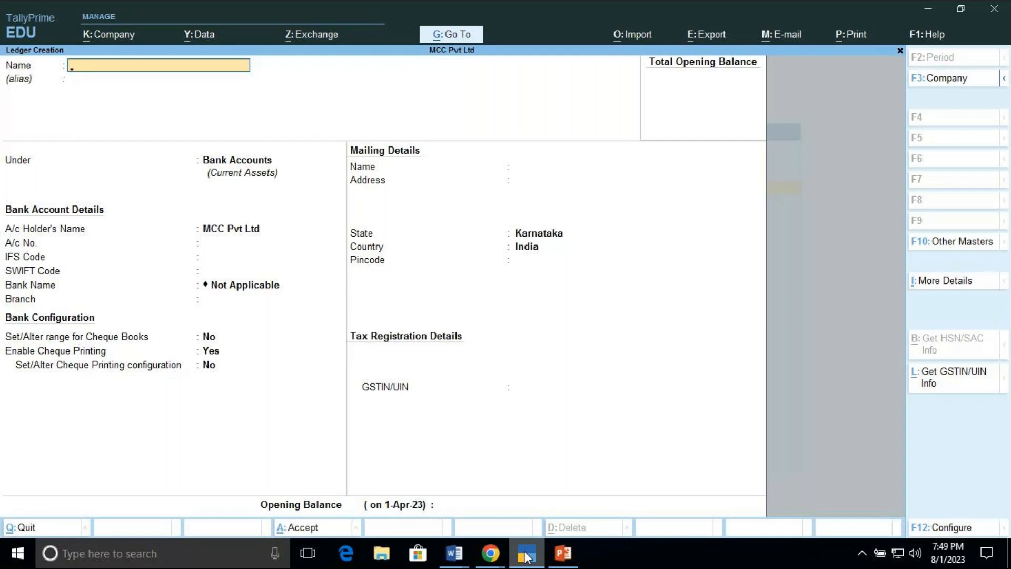
key("Escape")
key("Return")
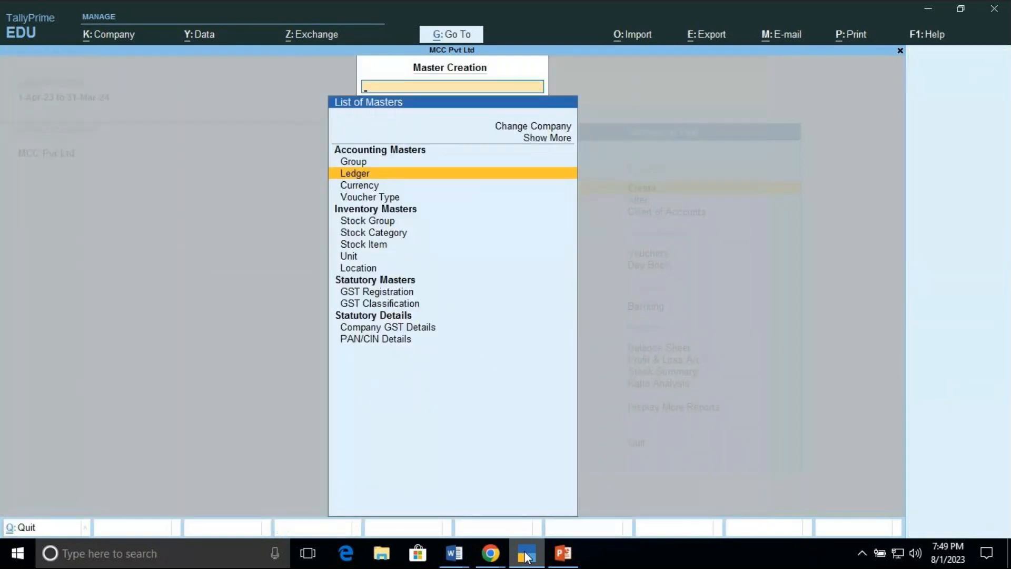
key("Escape")
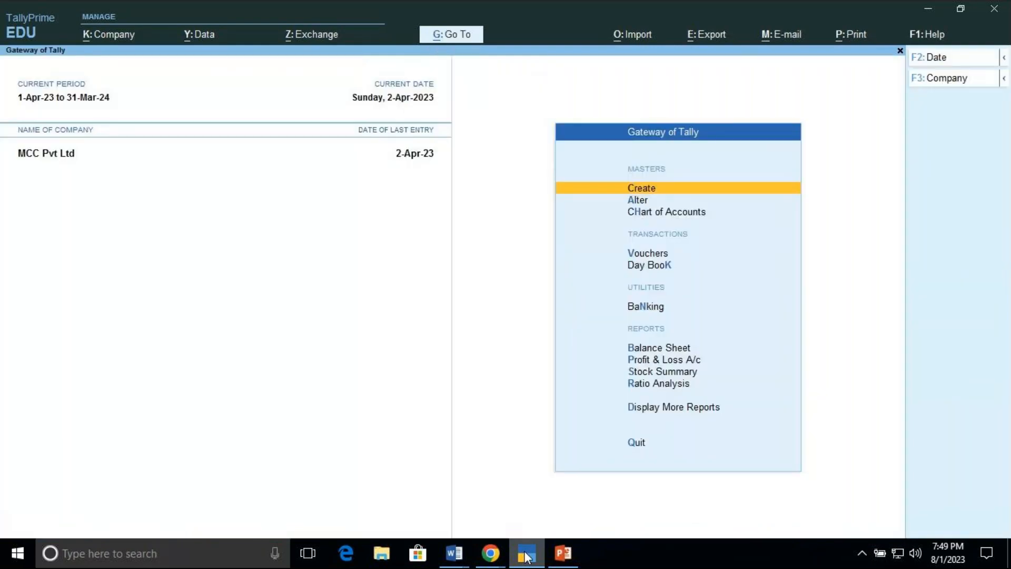
key("Return")
key("Down")
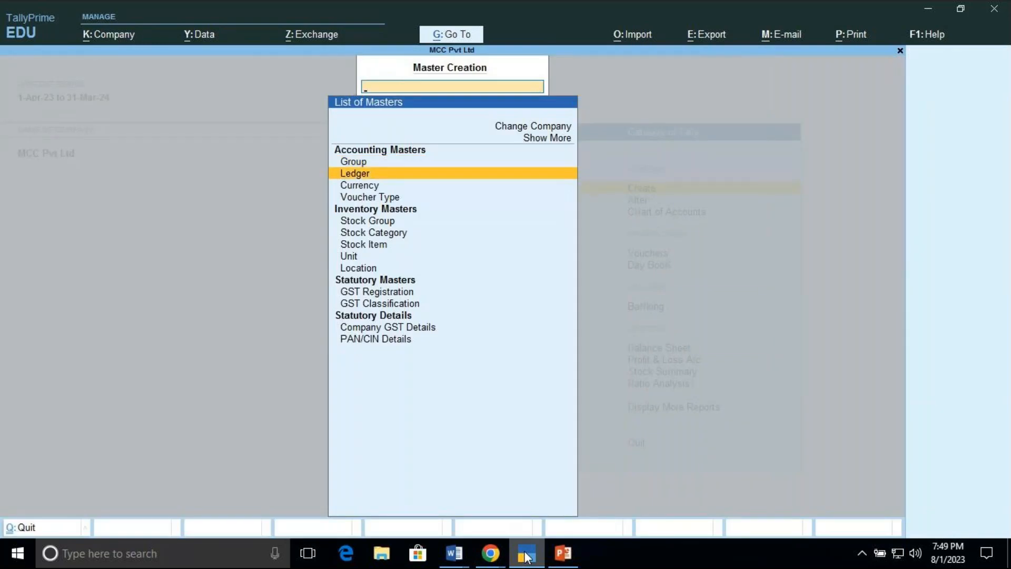
key("Return")
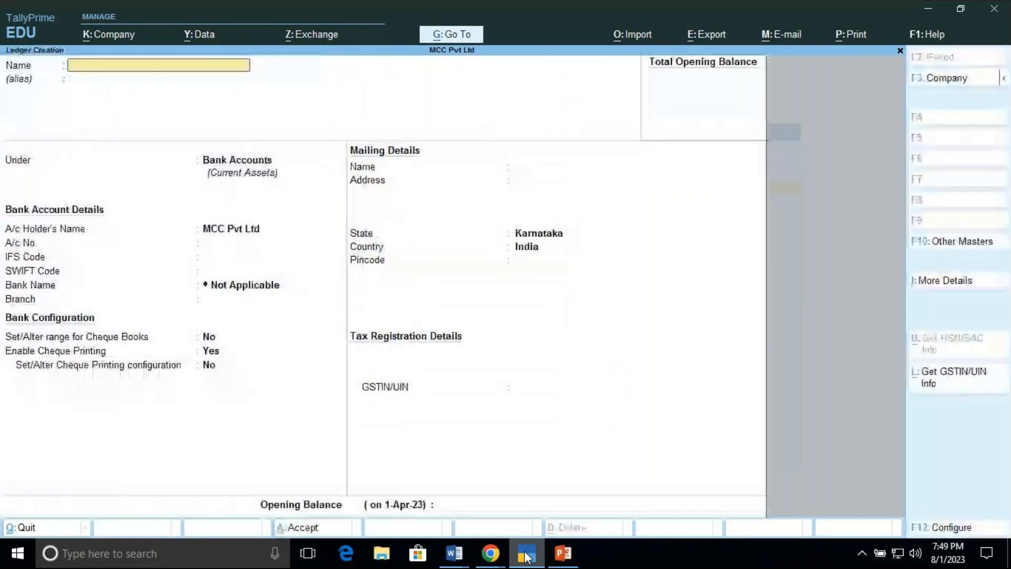
key("Escape")
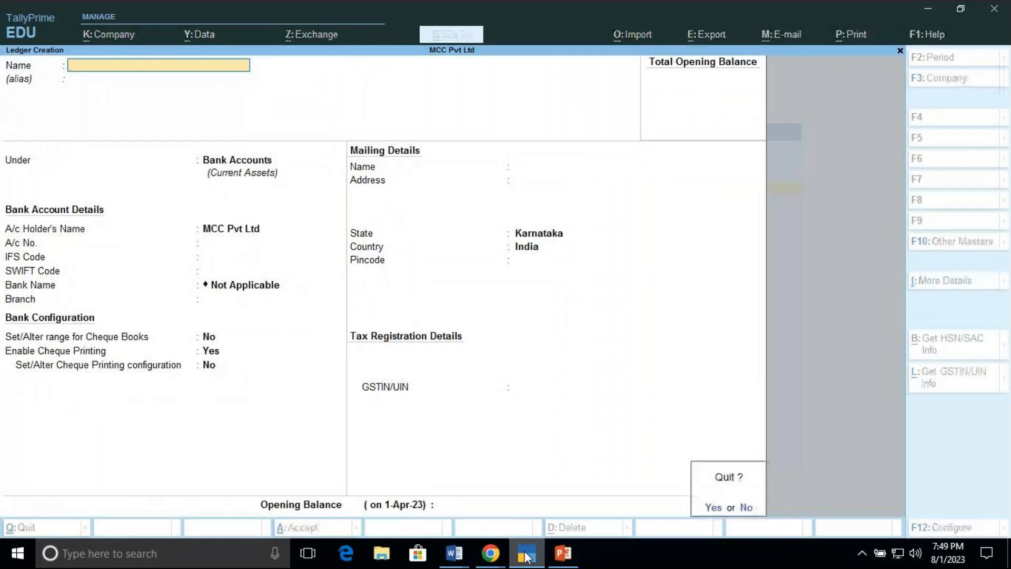
key("y")
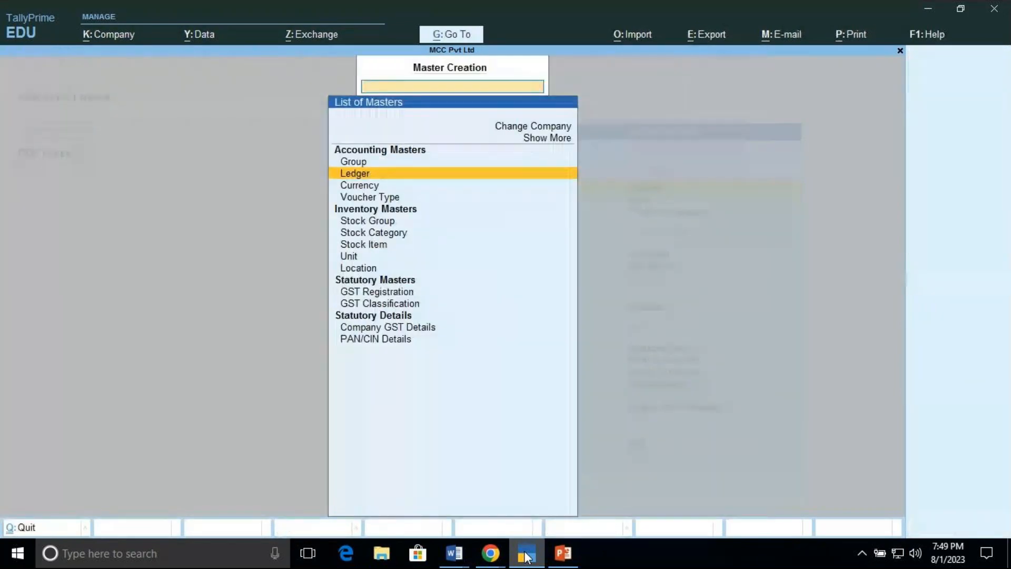
key("Escape")
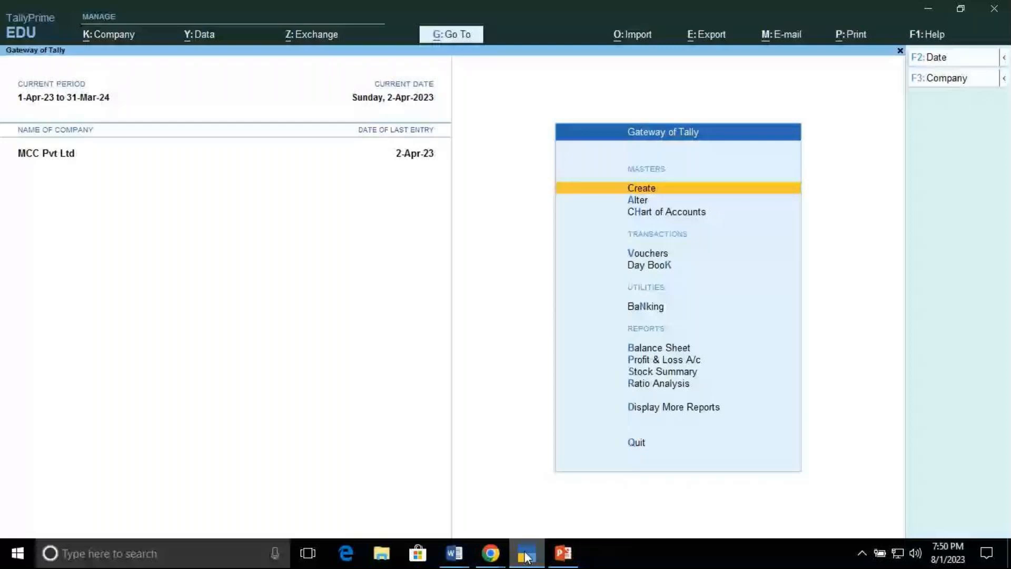
key("Down")
key("Down")
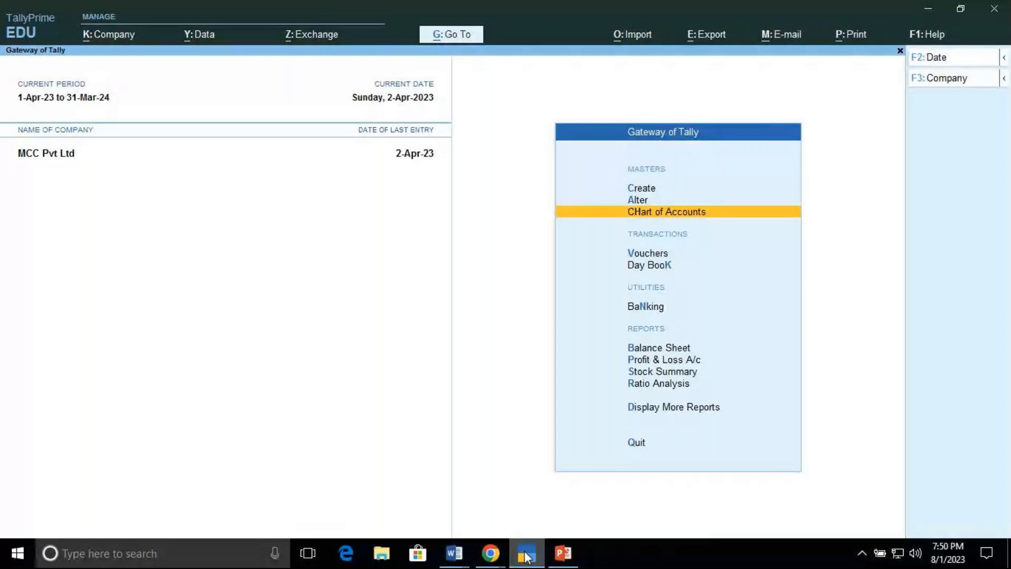
key("Up")
key("Up")
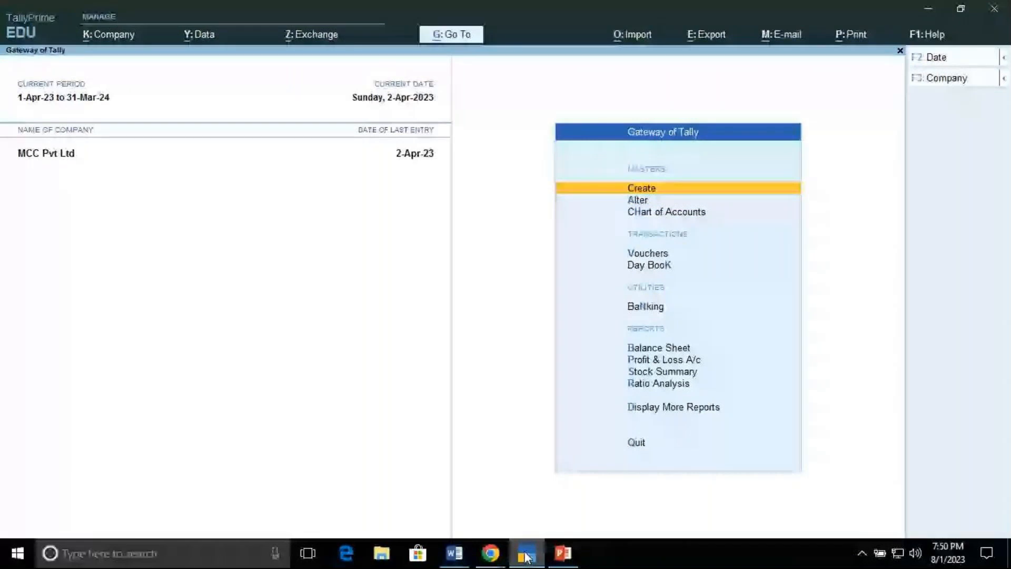
key("Escape")
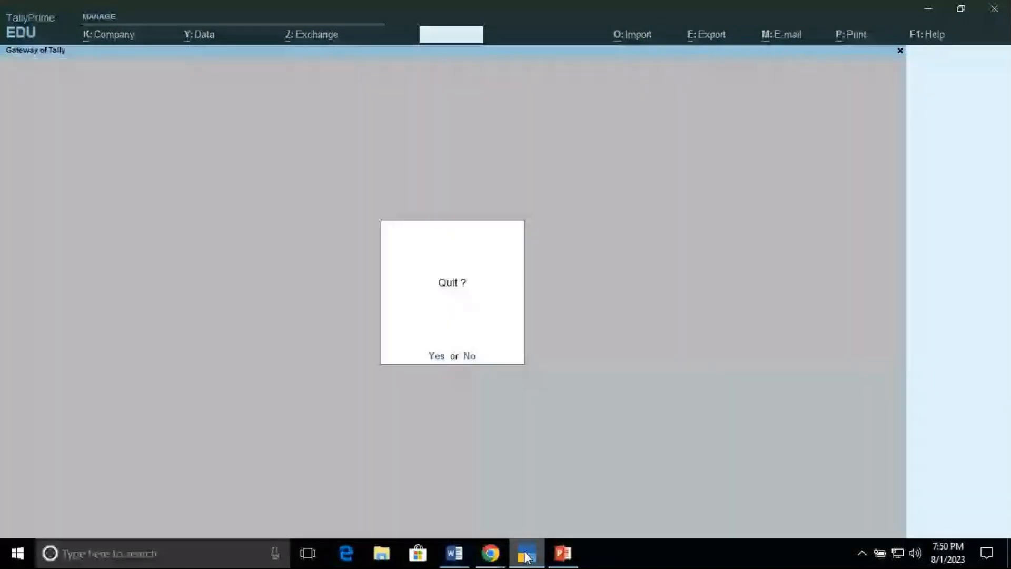
key("Escape")
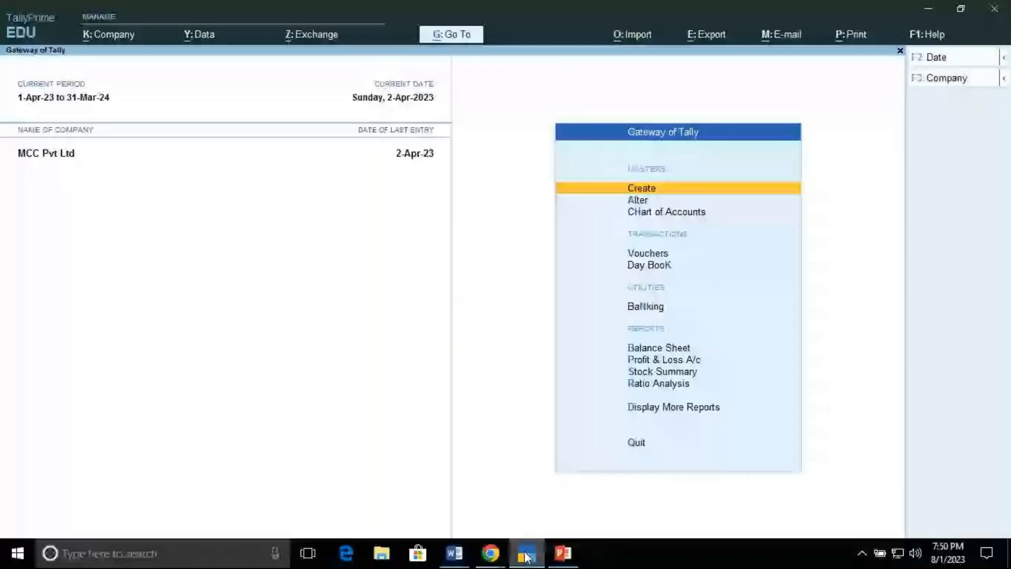
Step: Open the list of ledgers in the Chart of Accounts
key("Down")
key("Down")
key("Return")
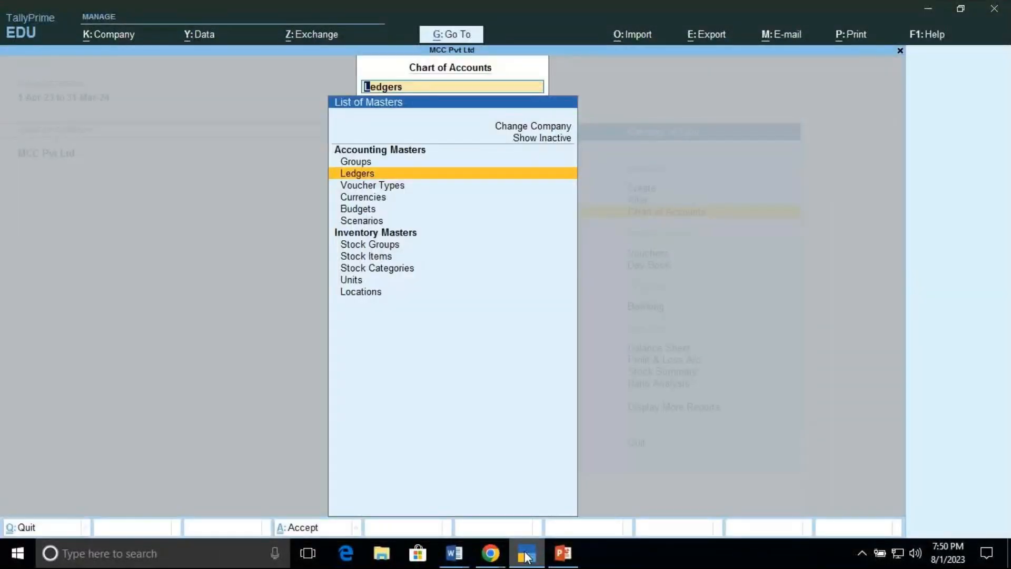
key("Down")
key("Up")
key("Up")
key("Down")
key("Down")
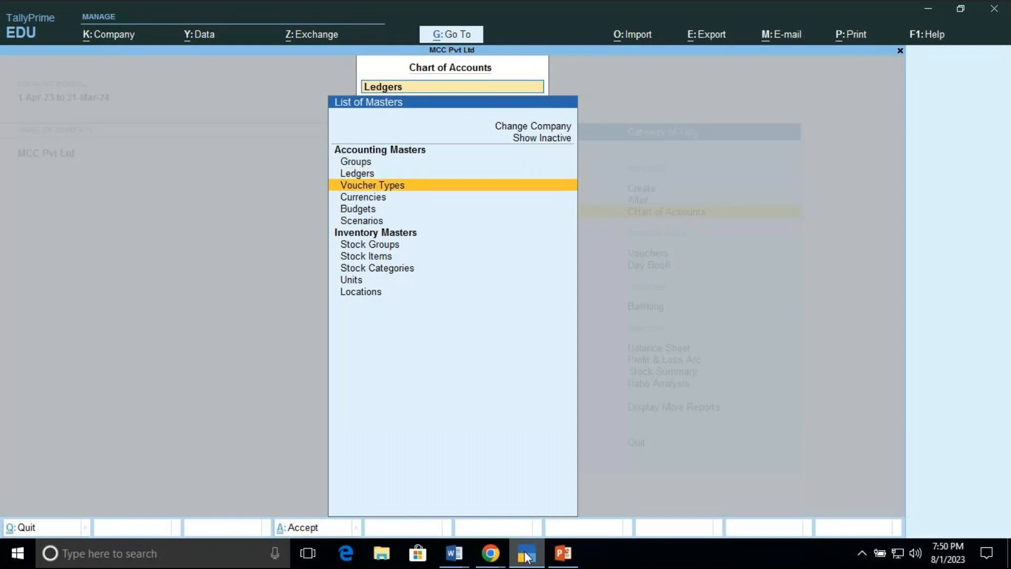
key("Down")
key("Up")
key("Up")
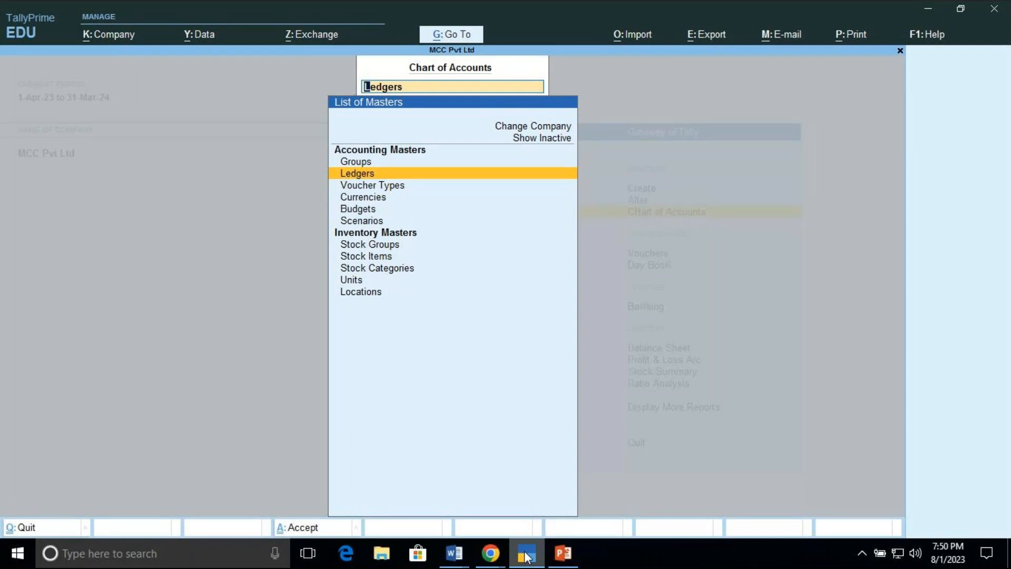
key("Return")
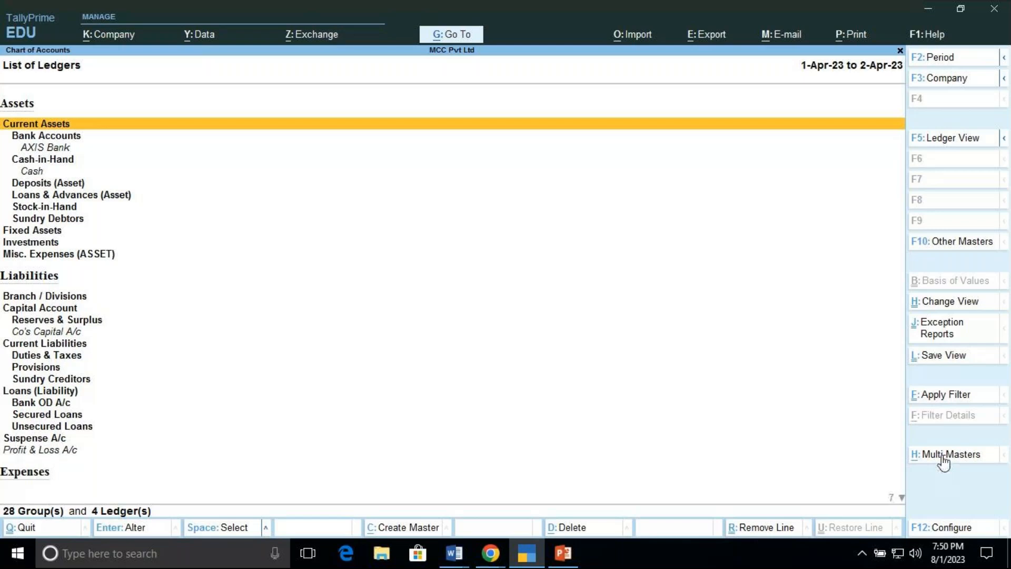
left_click(944, 458)
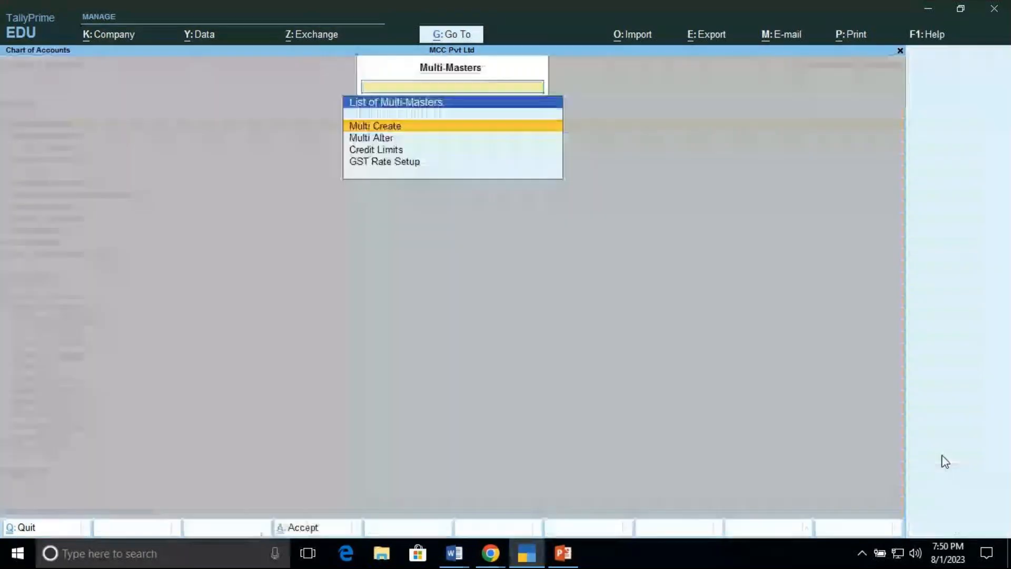
key("Return")
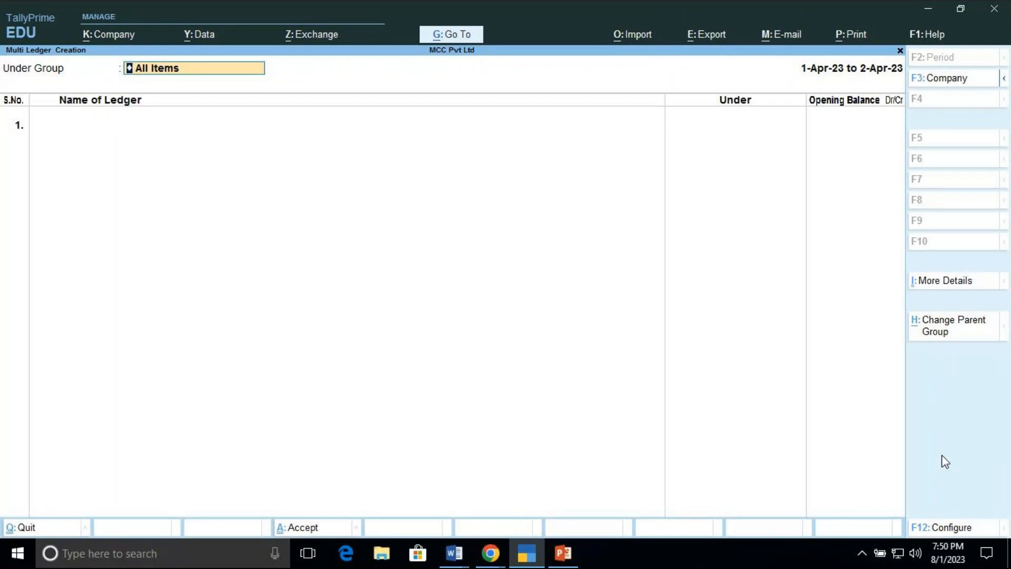
key("Escape")
key("Escape")
key("y")
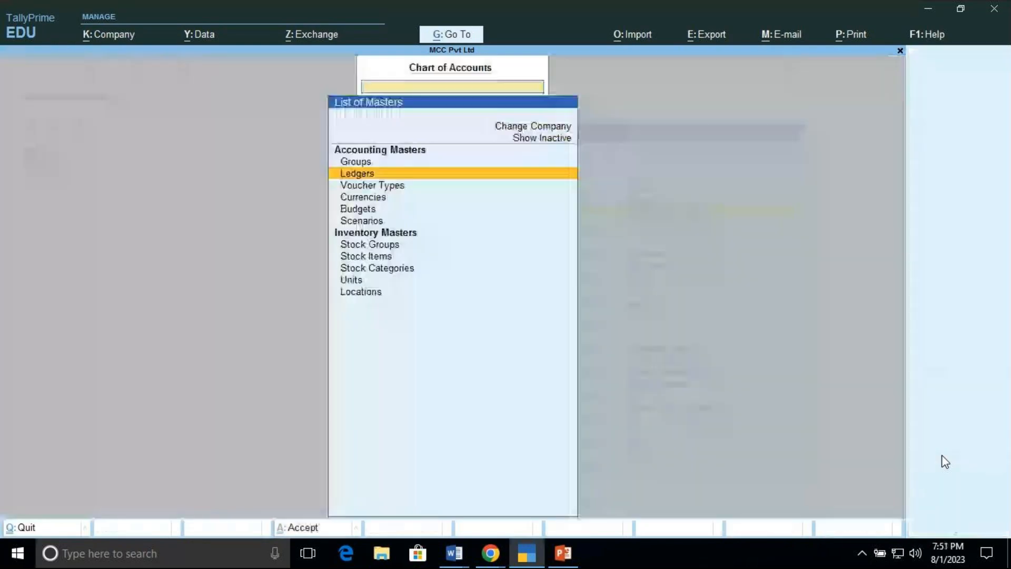
key("Escape")
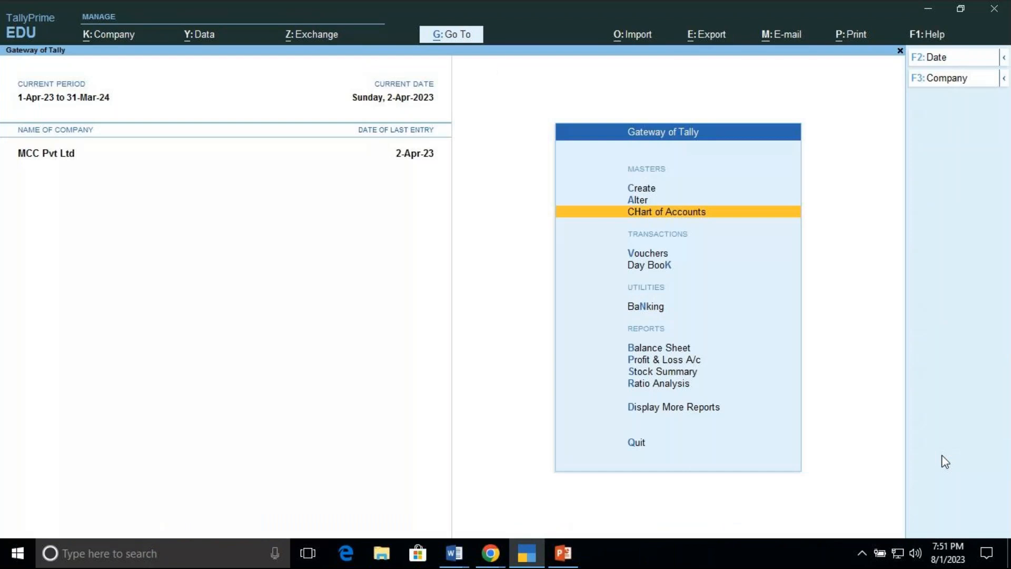
key("Up")
key("Down")
key("Return")
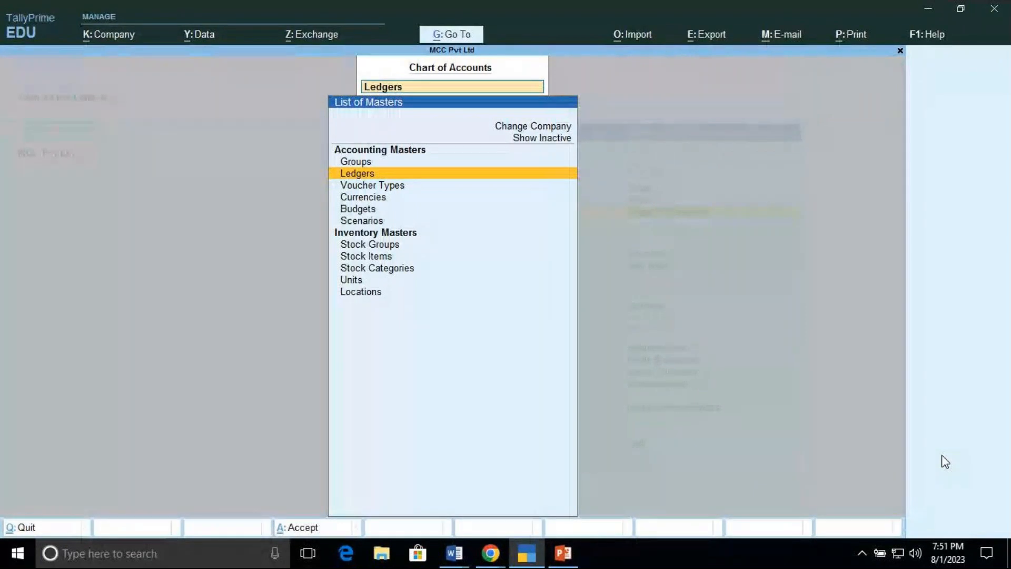
key("Down")
key("Up")
key("Return")
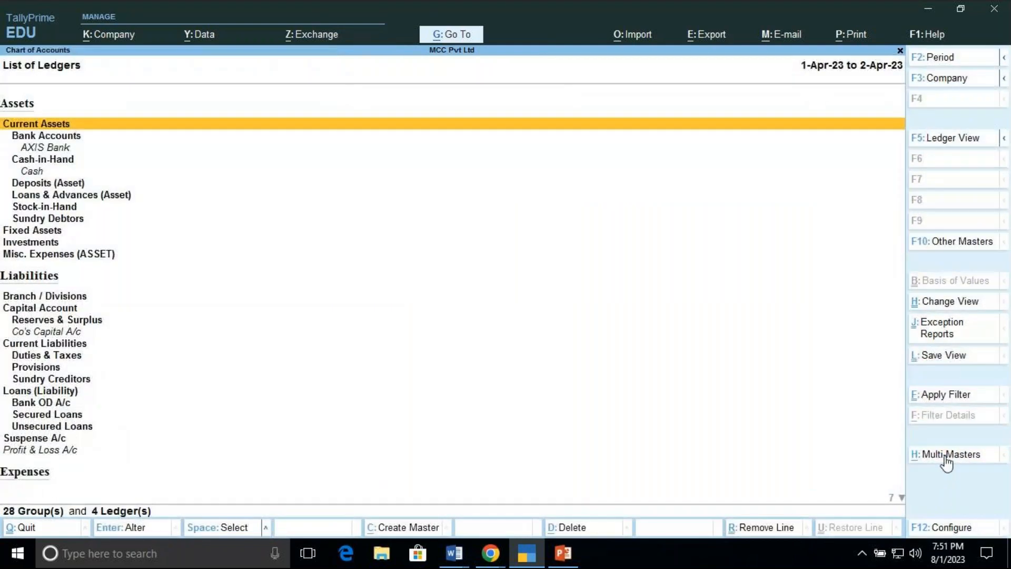
Step: Start multi-ledger creation under All Items and enter Air Conditioner as the first ledger name
left_click(945, 456)
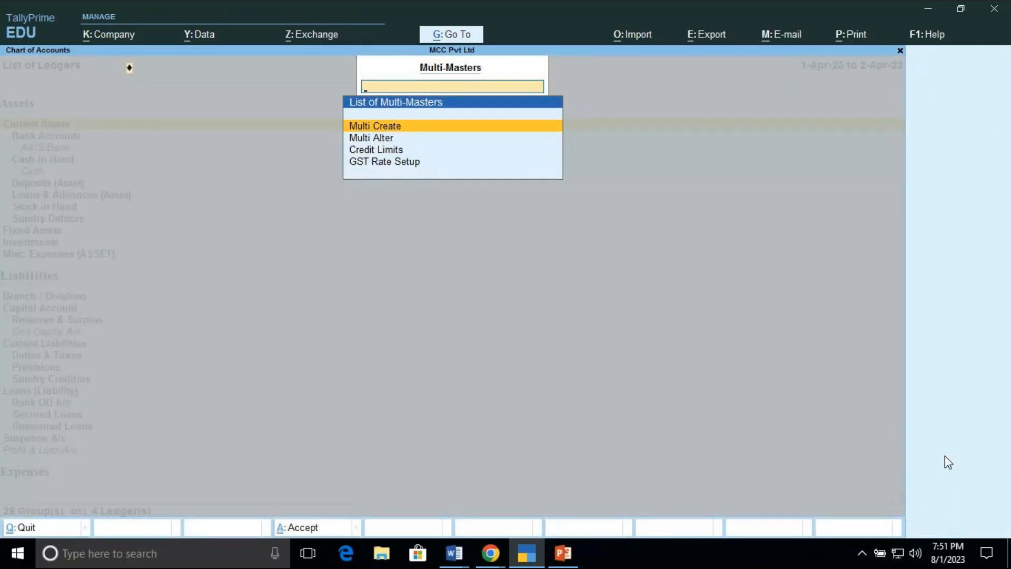
key("Return")
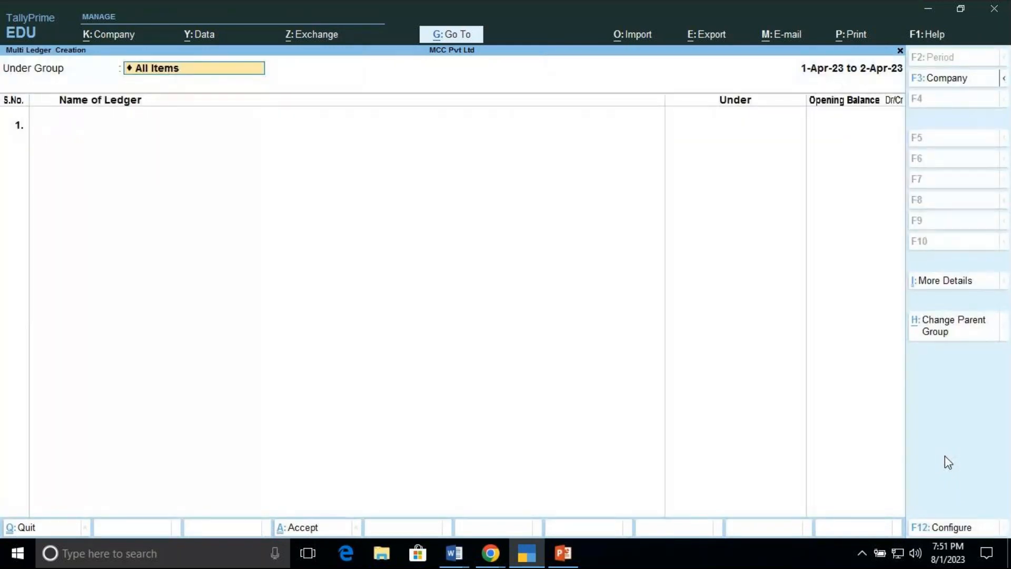
key("Return")
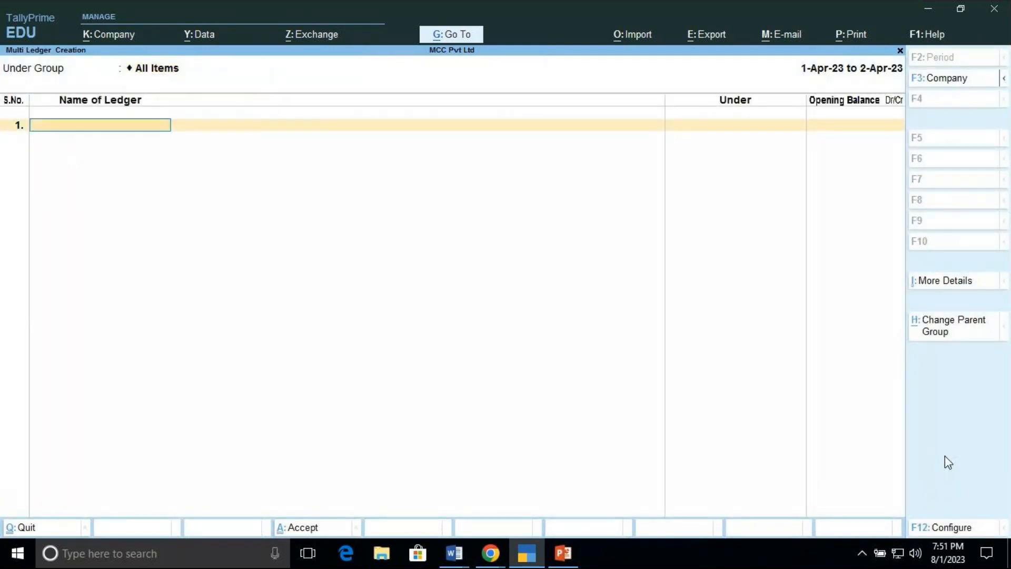
type("Air Conditioner")
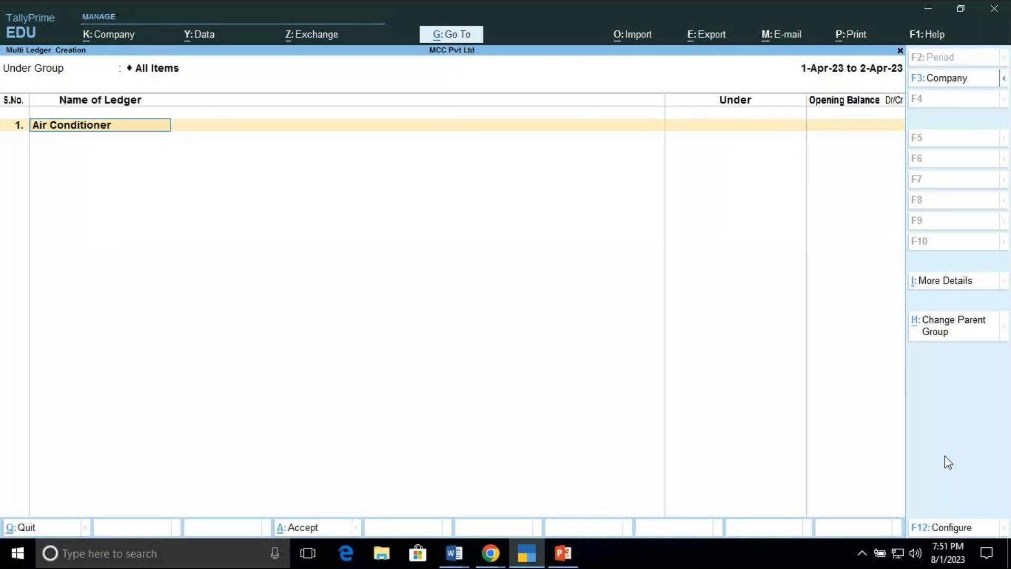
key("Return")
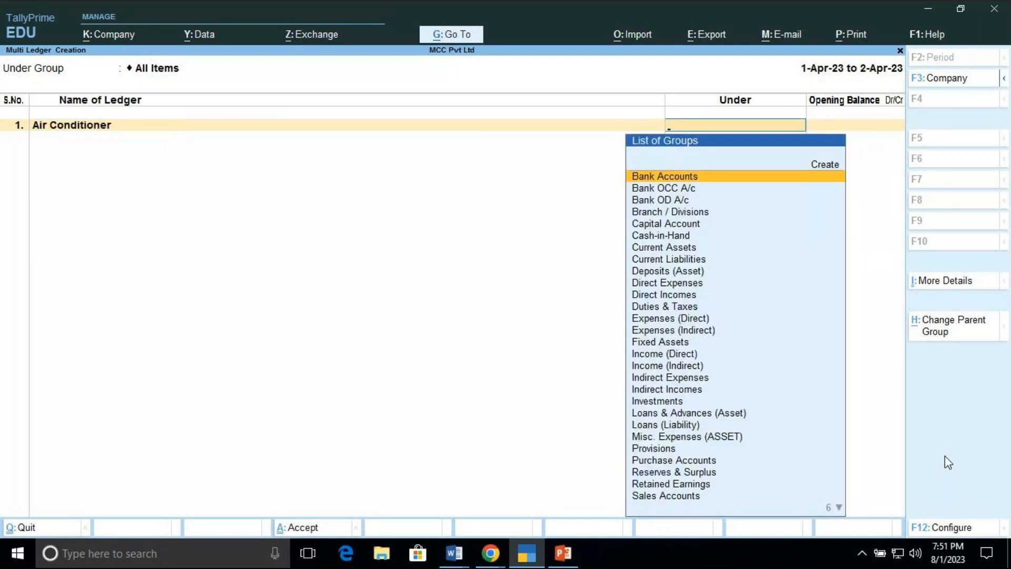
Step: Scroll through the list of groups to review the available account groups for the new ledger
key("Down")
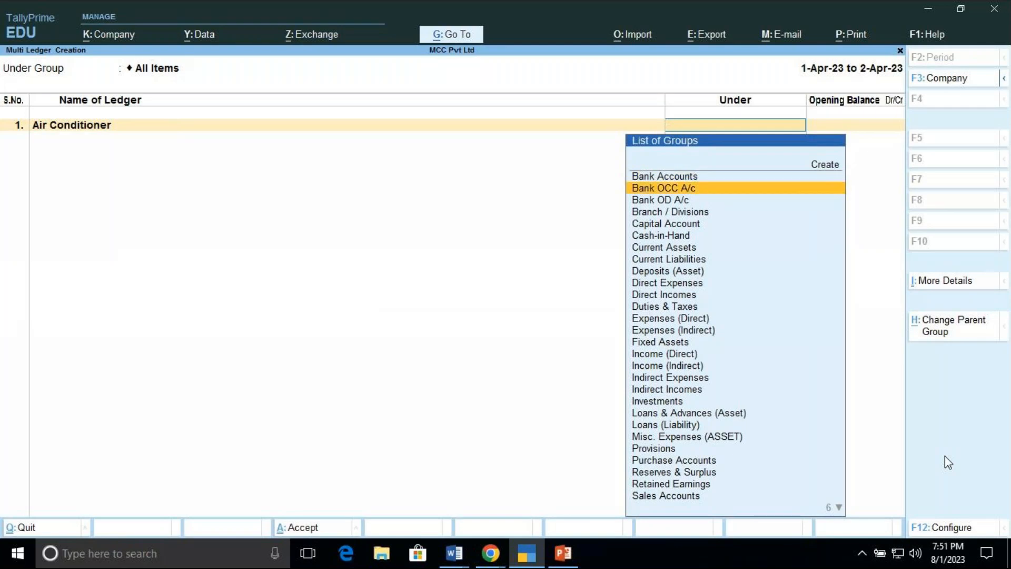
key("Down")
key("Down")
key("Down")
key("Down")
key("Down")
key("Down")
key("Down")
key("Down")
key("Down")
key("Down")
key("Down")
key("Down")
key("Down")
key("Down")
key("Down")
key("Down")
key("Down")
key("Down")
key("Down")
key("Down")
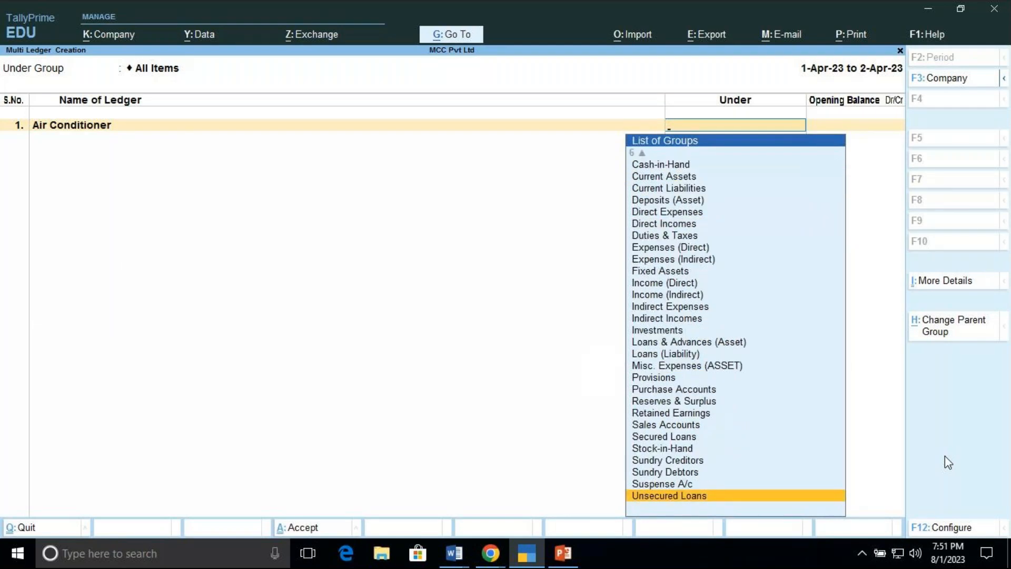
key("Up")
key("Up")
key("Up")
key("Up")
key("Up")
key("Up")
key("Up")
key("Up")
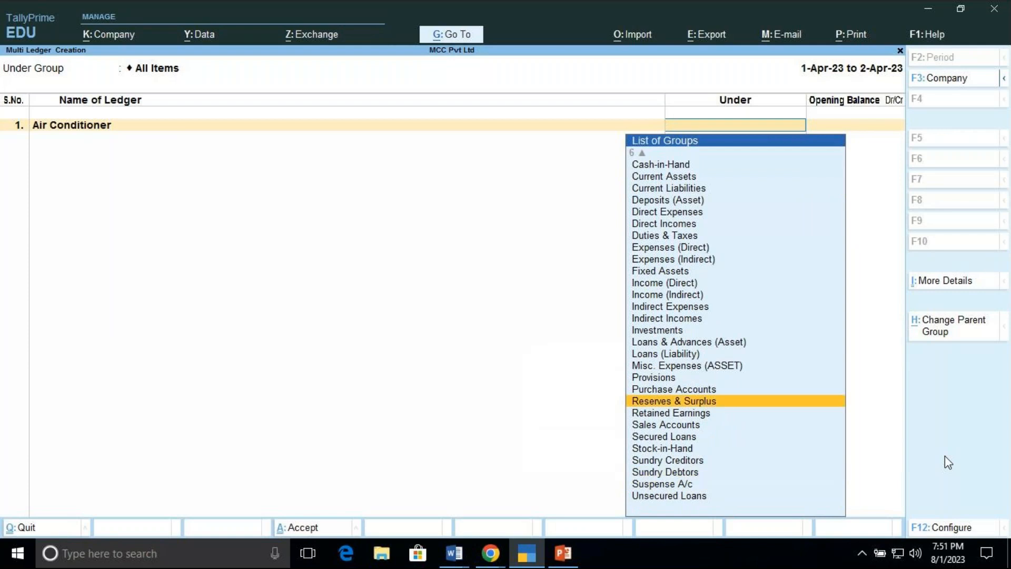
key("Up")
key("Up")
key("Up")
key("Up")
key("Up")
key("Up")
key("Up")
key("Up")
key("Up")
key("Up")
key("Up")
key("Up")
key("Up")
key("Up")
key("Up")
key("Up")
key("Up")
key("Up")
key("Up")
key("Up")
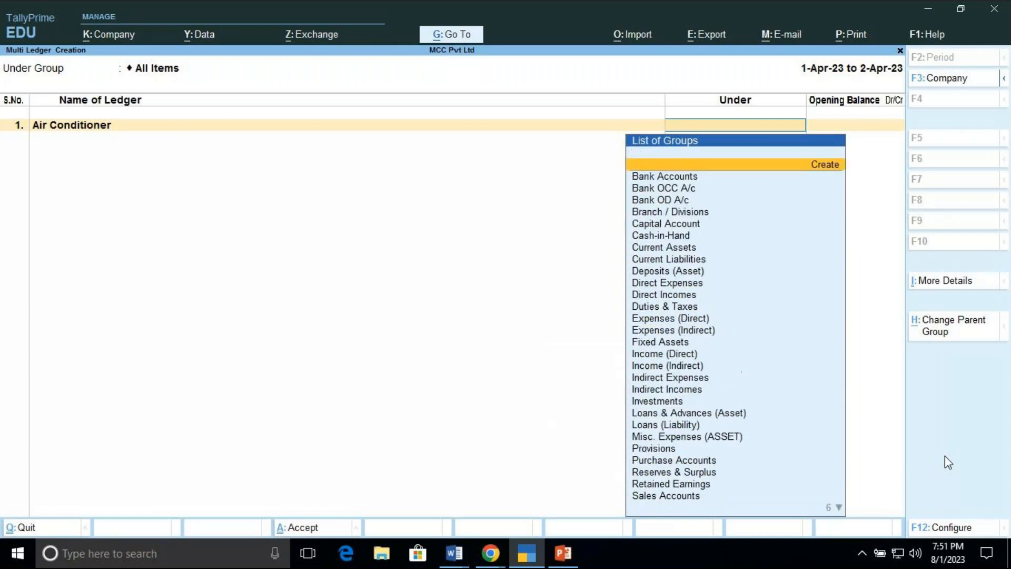
key("Down")
key("Down")
key("Down")
key("Down")
key("Down")
key("Down")
key("Down")
key("Down")
key("Down")
key("Down")
key("Down")
key("Down")
key("Down")
key("Down")
key("Down")
key("Down")
key("Down")
key("Down")
key("Down")
key("Down")
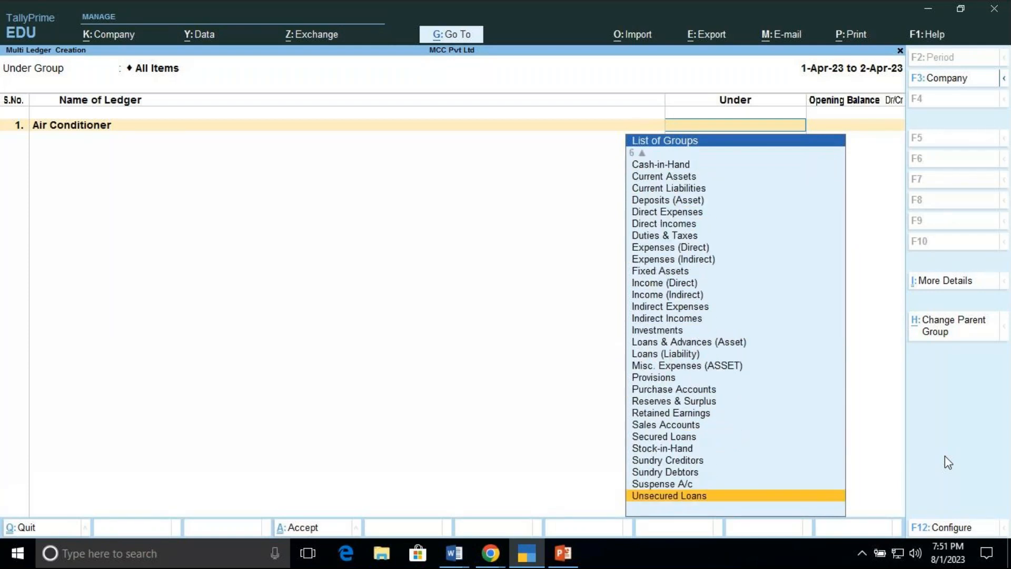
key("Up")
key("Up")
key("Up")
key("Up")
key("Up")
key("Up")
key("Up")
key("Up")
key("Up")
key("Up")
key("Up")
key("Up")
key("Up")
key("Up")
key("Up")
key("Up")
key("Up")
key("Up")
key("Up")
key("Up")
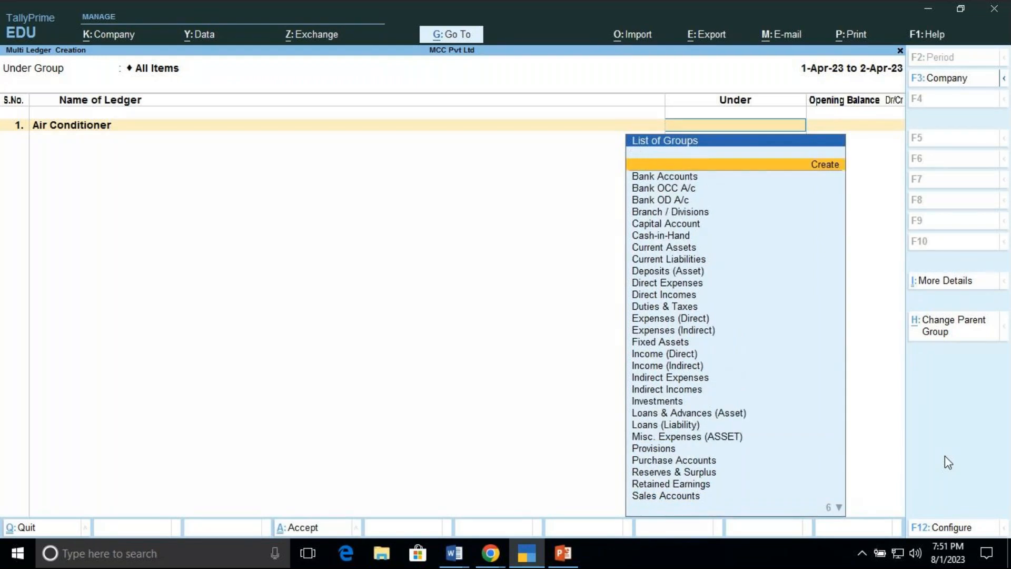
key("Down")
key("Down")
key("Down")
key("Down")
key("Down")
key("Down")
key("Down")
key("Down")
key("Down")
key("Down")
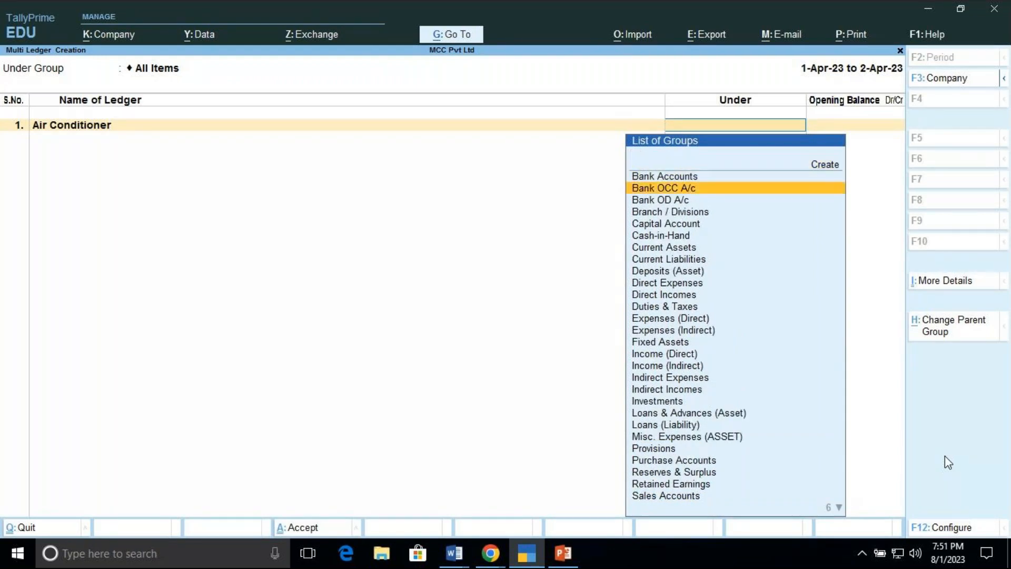
key("Down")
key("Down")
key("Down")
key("Down")
key("Down")
key("Down")
key("Down")
key("Down")
key("Down")
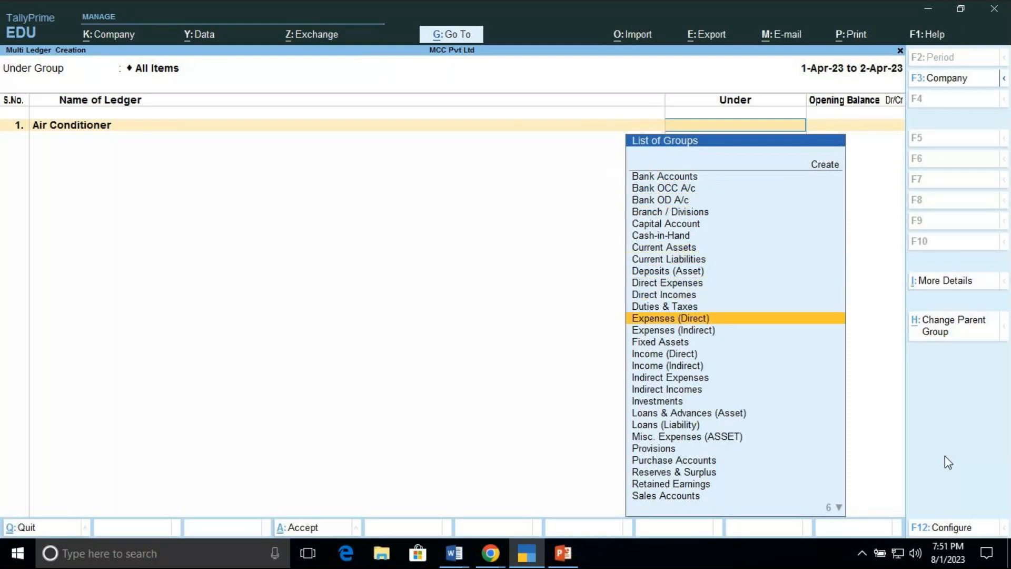
key("Down")
key("Down")
key("Down")
key("Down")
key("Down")
key("Down")
key("Down")
key("Down")
key("Down")
key("Down")
key("Down")
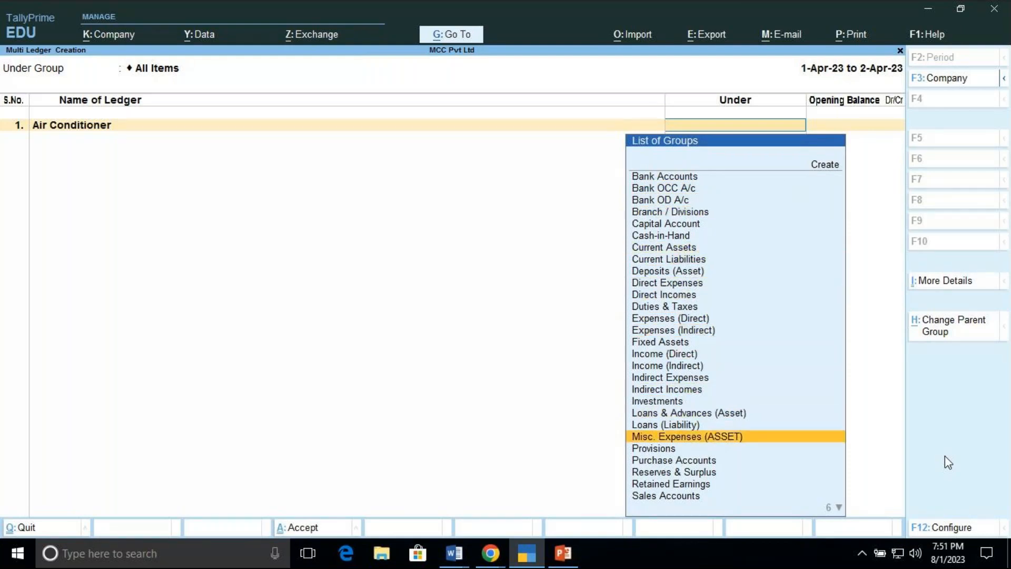
key("Down")
key("Down")
key("Down")
key("Down")
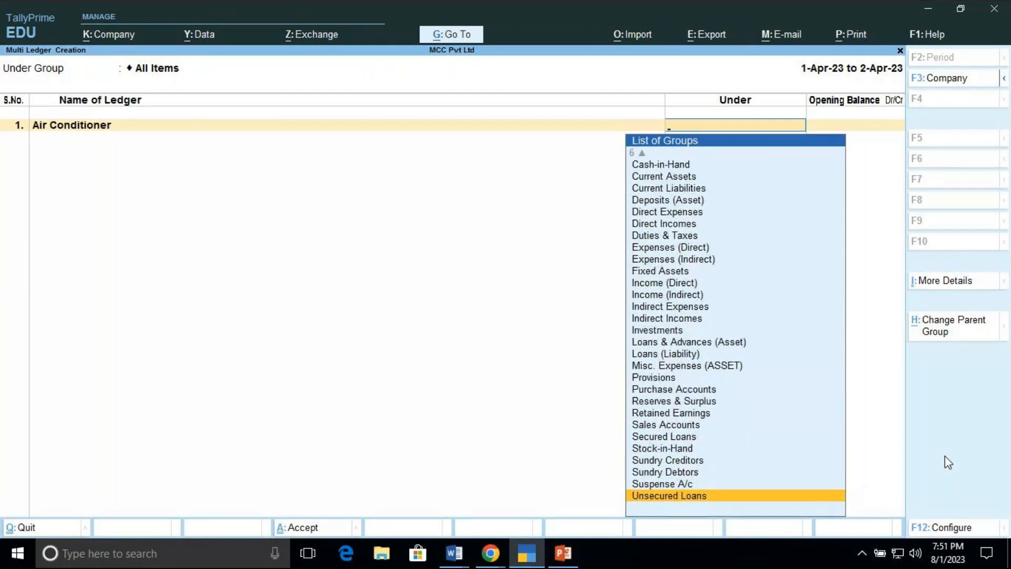
key("Up")
key("Up")
key("Up")
key("Up")
key("Up")
key("Up")
key("Up")
key("Up")
key("Up")
key("Up")
key("Up")
key("Up")
key("Up")
key("Up")
key("Up")
key("Up")
key("Up")
key("Up")
key("Up")
key("Up")
key("Up")
key("Up")
key("Up")
key("Up")
key("Up")
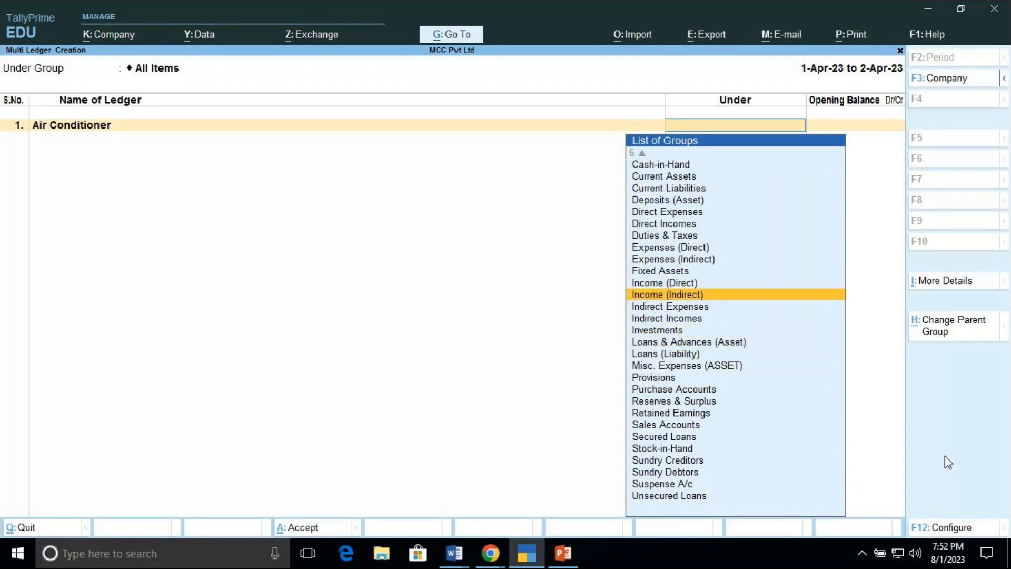
key("Up")
key("Up")
key("Up")
key("Up")
key("Up")
key("Up")
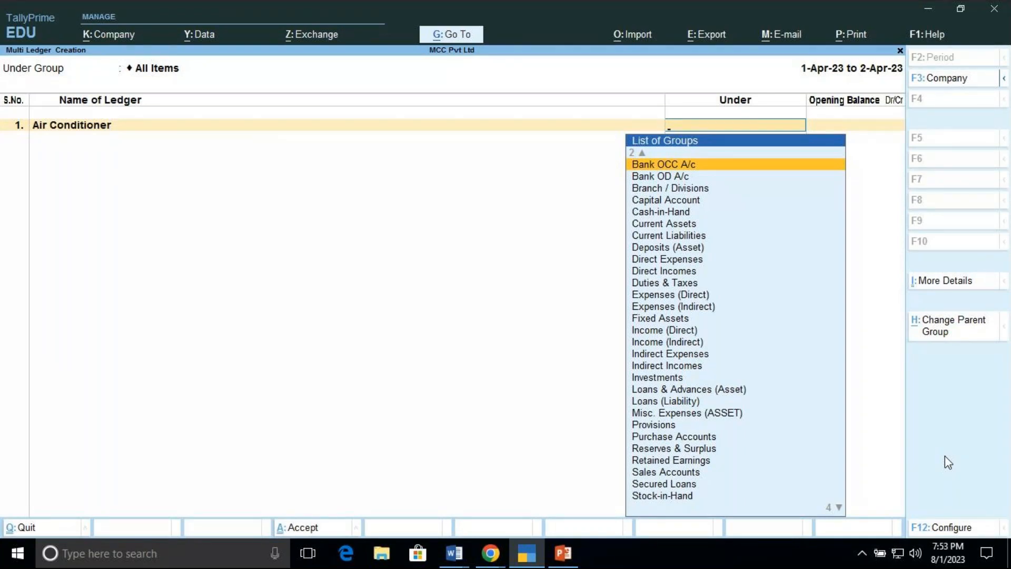
Step: Place the Air Conditioner ledger under the Fixed Assets group
key("Down")
key("Down")
key("Down")
key("Down")
key("Down")
key("Down")
key("Down")
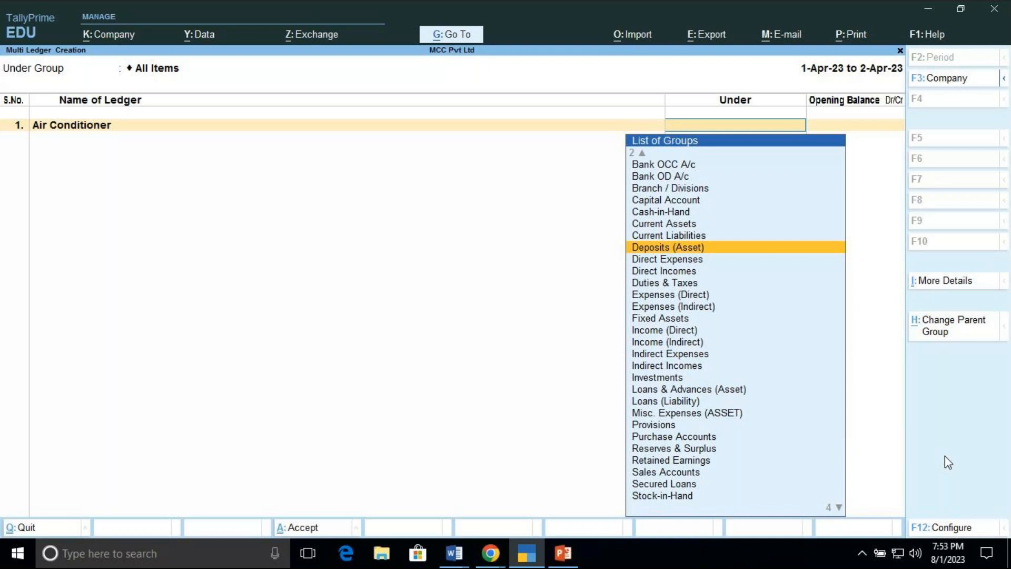
key("Down")
key("Down")
key("Down")
key("Down")
key("Down")
key("Down")
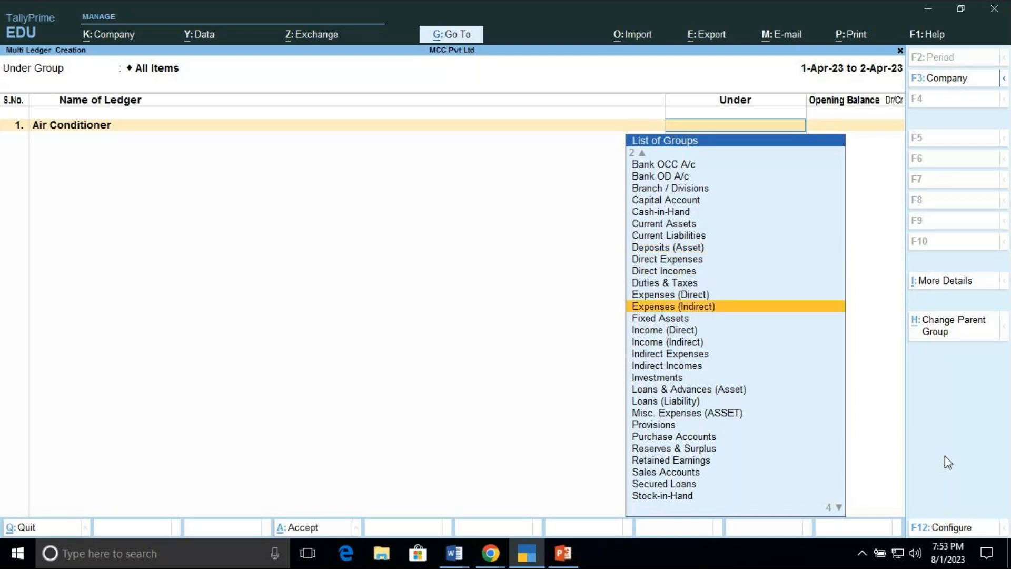
key("Return")
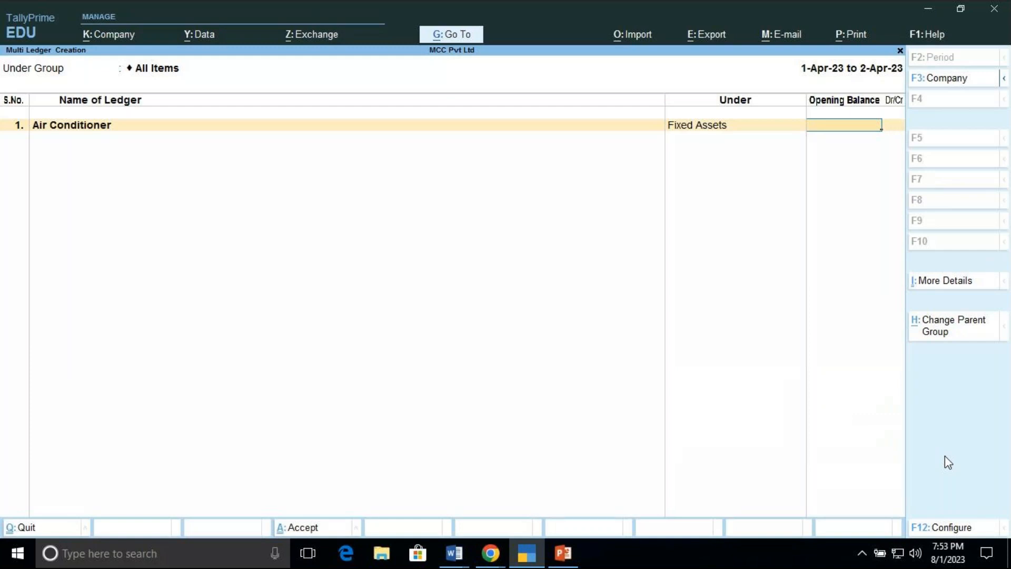
Step: Add Furniture as the second ledger under Fixed Assets
key("Return")
type("Furnit")
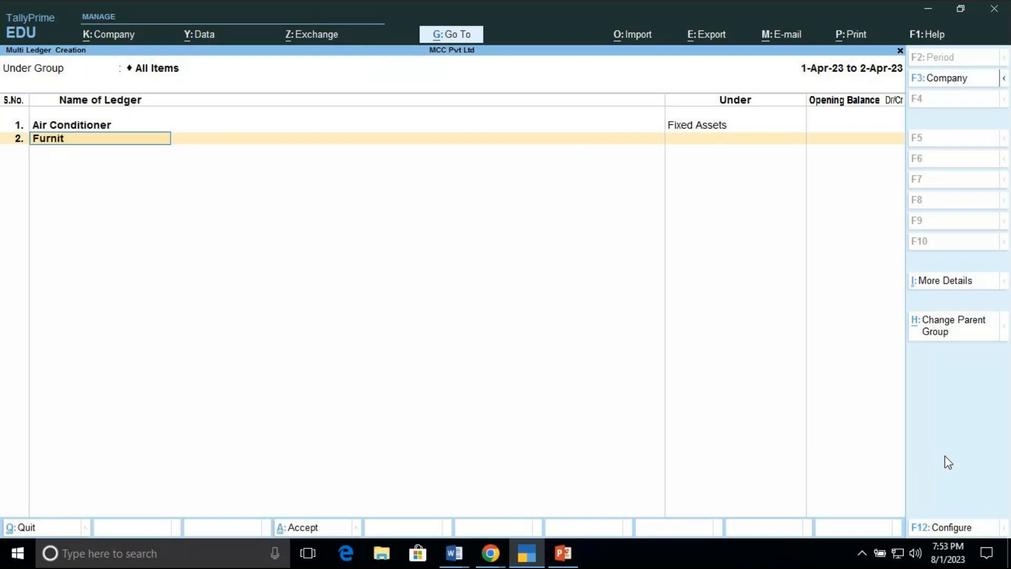
type("ure")
key("Return")
type("F")
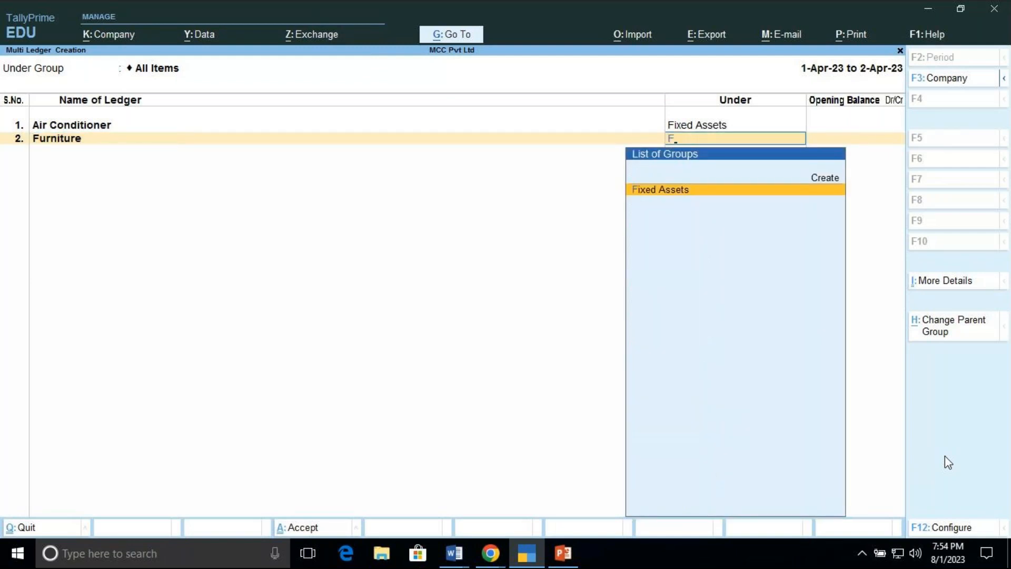
key("Return")
Step: Add Printer as the third ledger under Fixed Assets and accept the multi-ledger creation
type("Print")
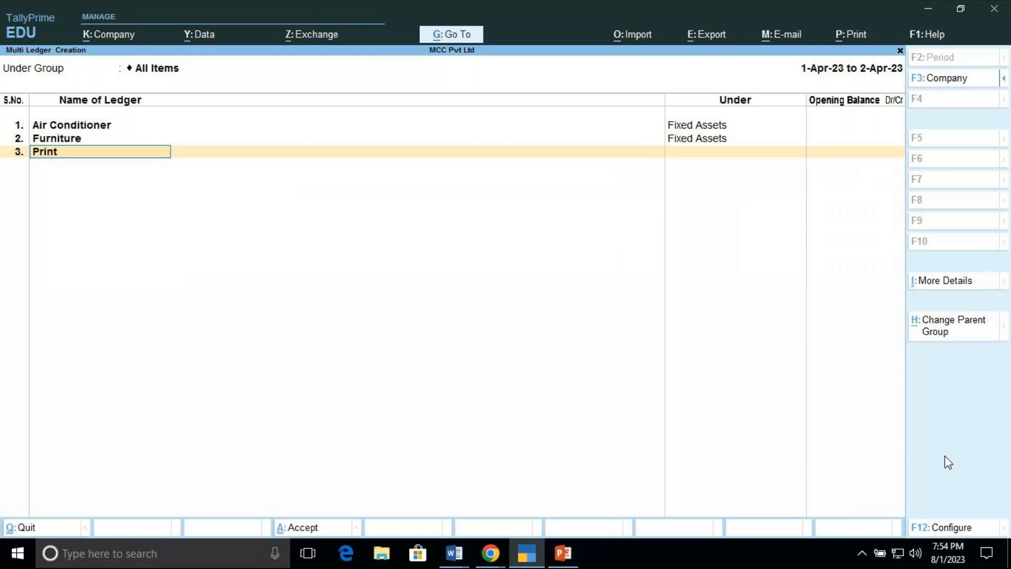
type("er")
key("Return")
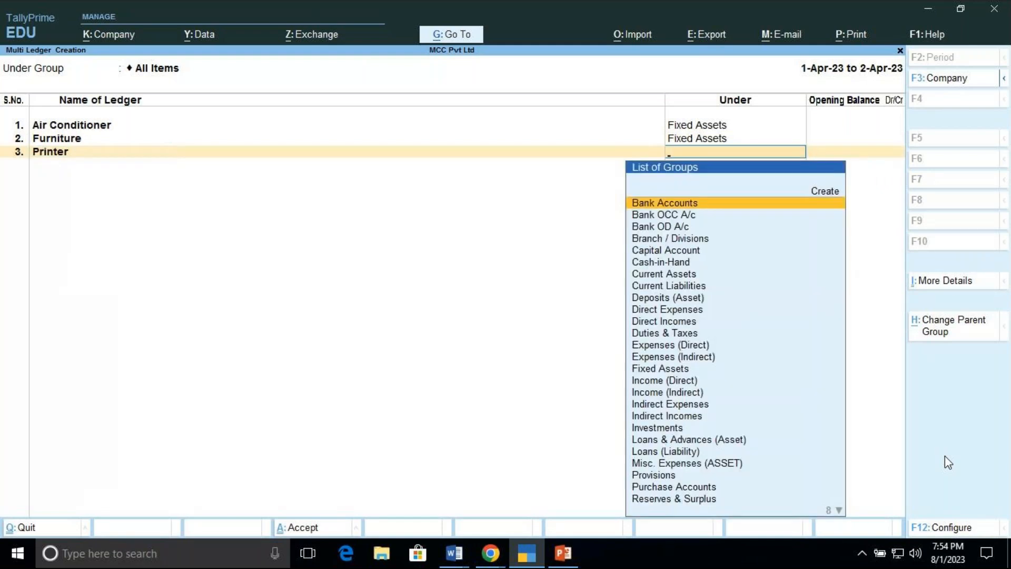
type("f")
key("Return")
key("Return")
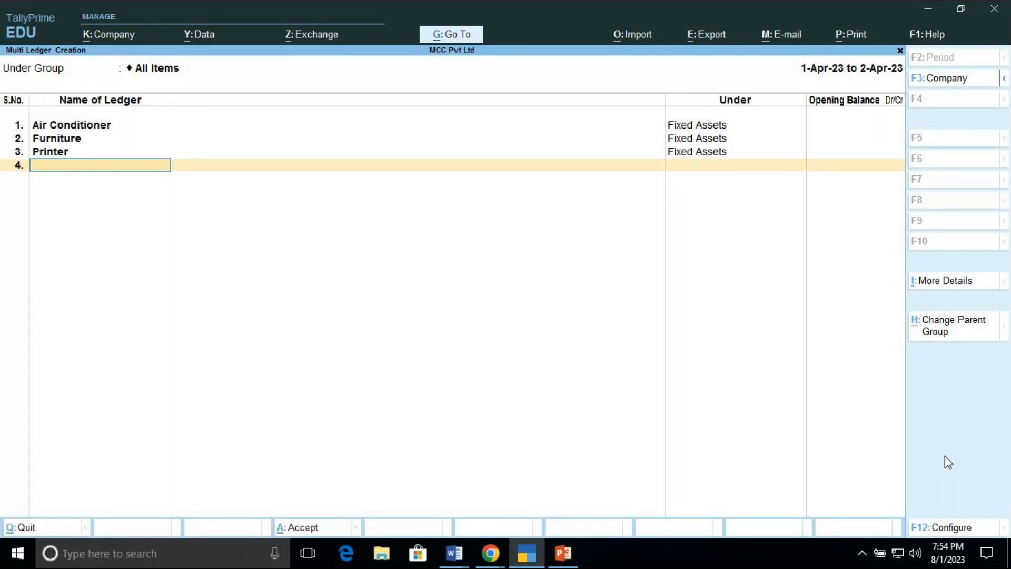
key("Return")
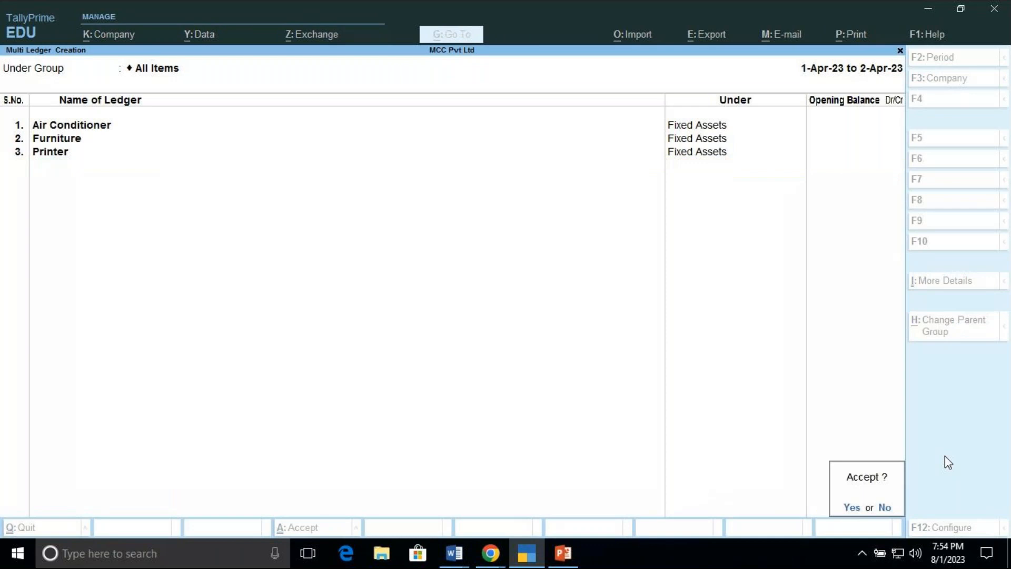
key("Return")
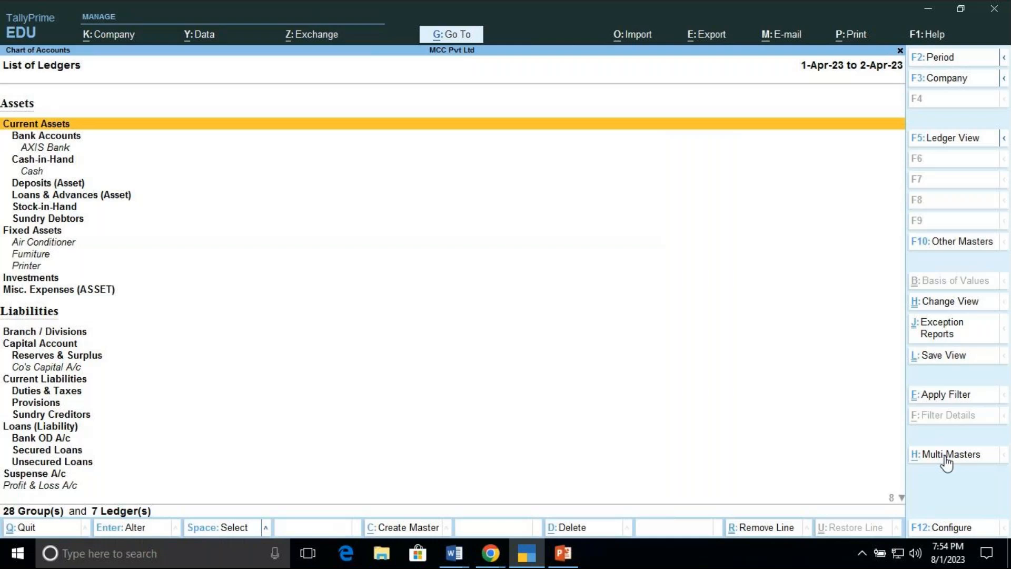
Step: Return to the Gateway of Tally, open voucher entry and switch to a Payment voucher
key("Escape")
key("Escape")
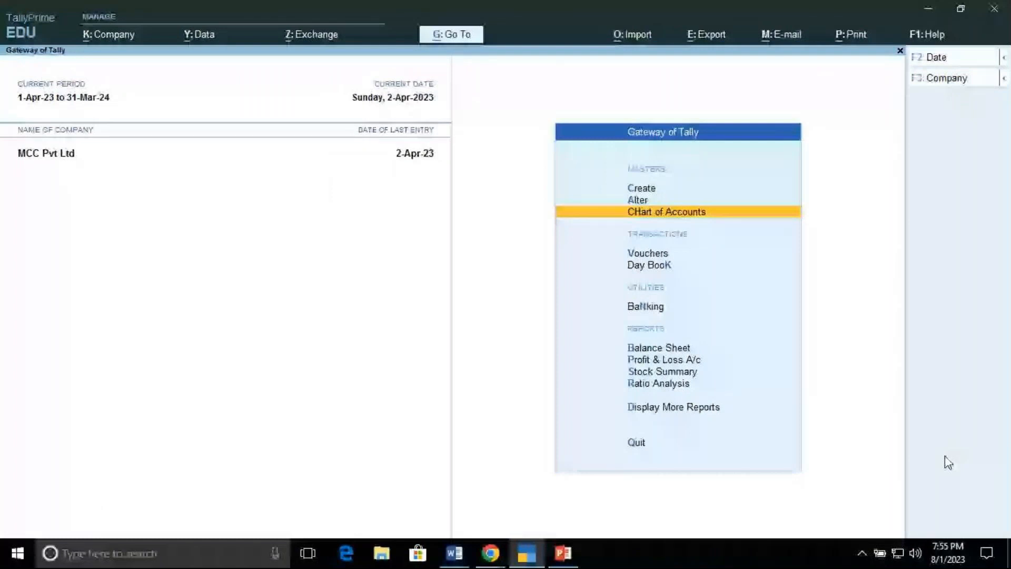
key("Down")
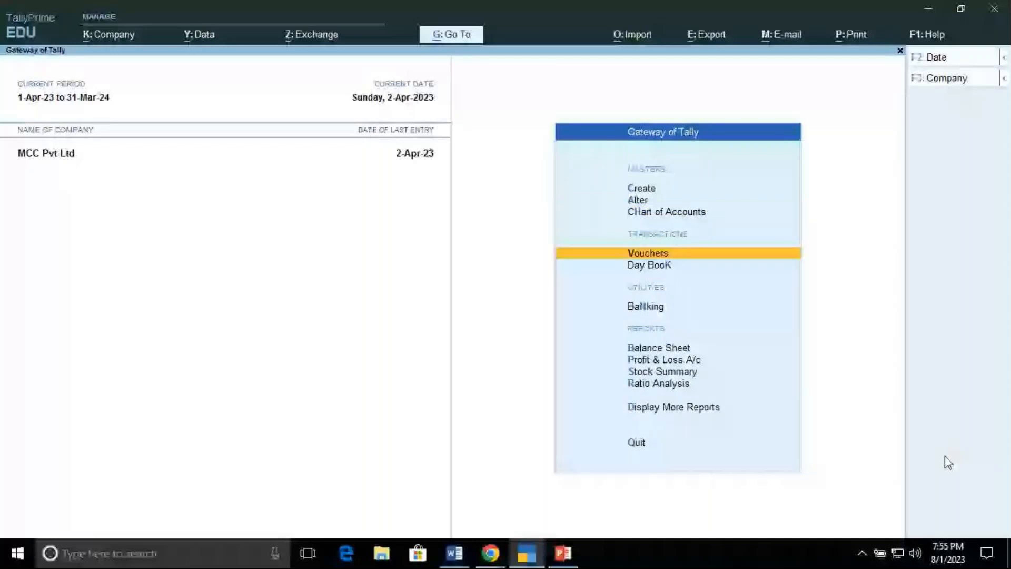
key("Return")
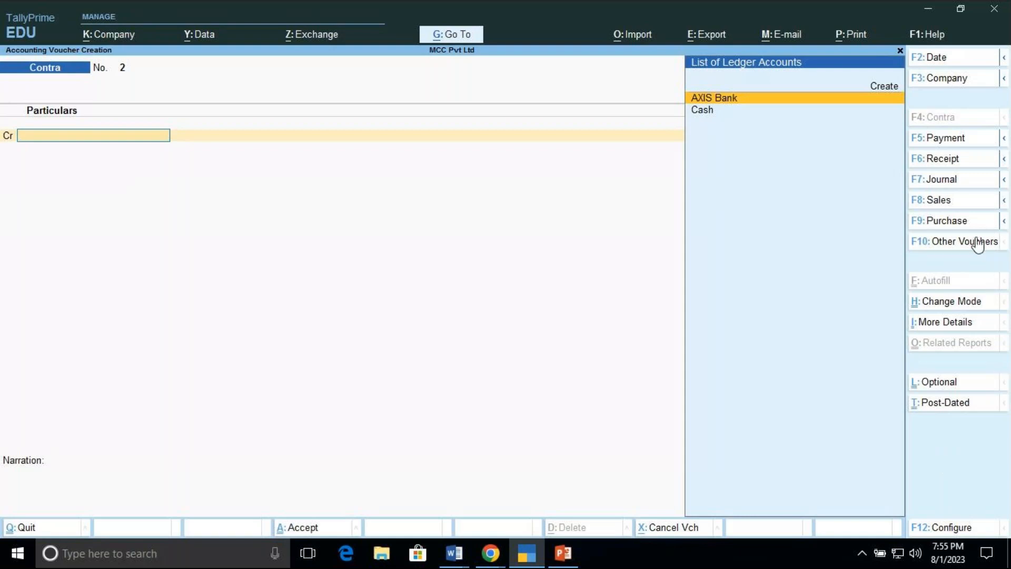
left_click(960, 140)
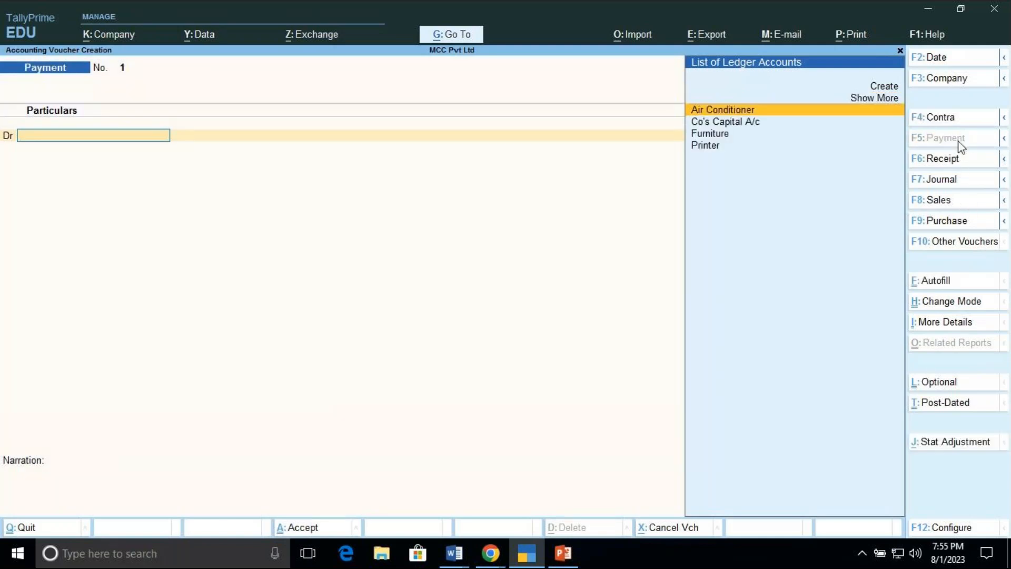
key("Return")
type("40000")
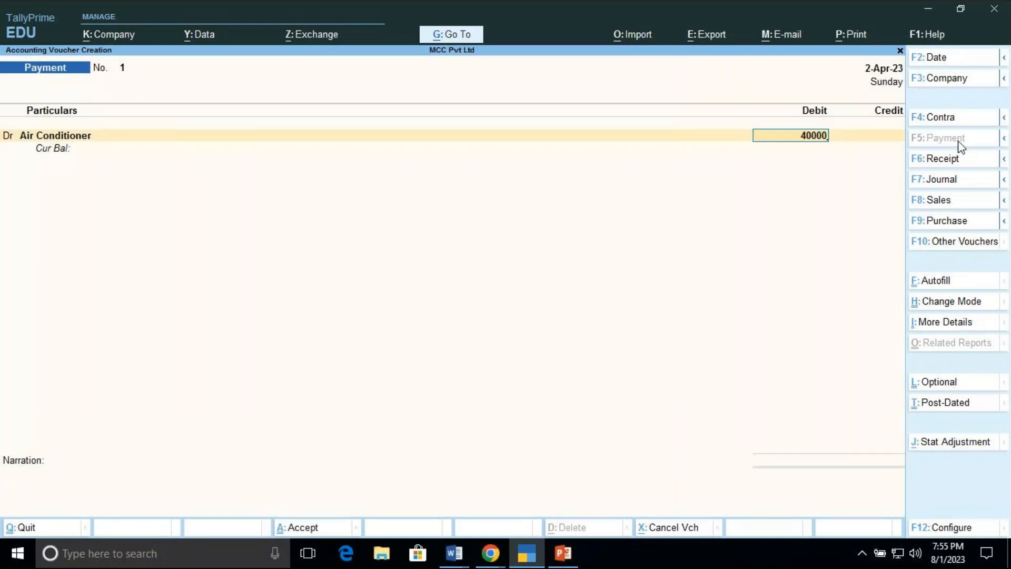
key("Return")
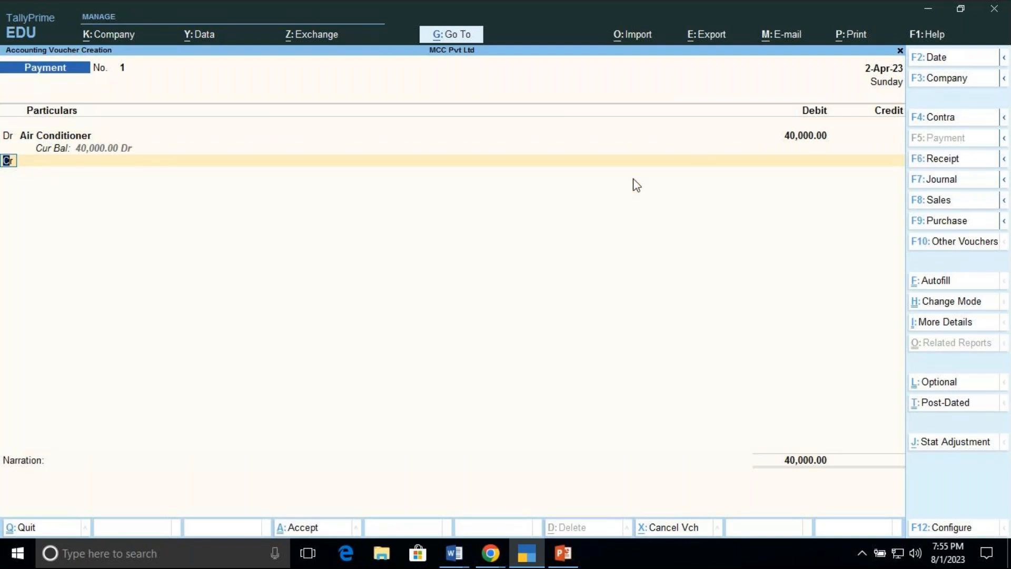
type("d")
key("Return")
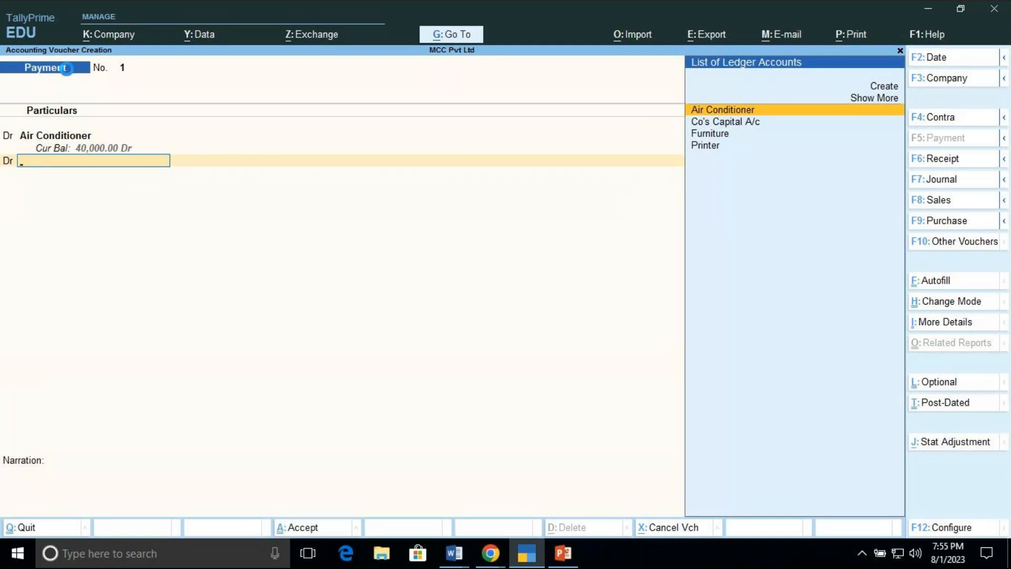
key("Escape")
key("y")
key("Return")
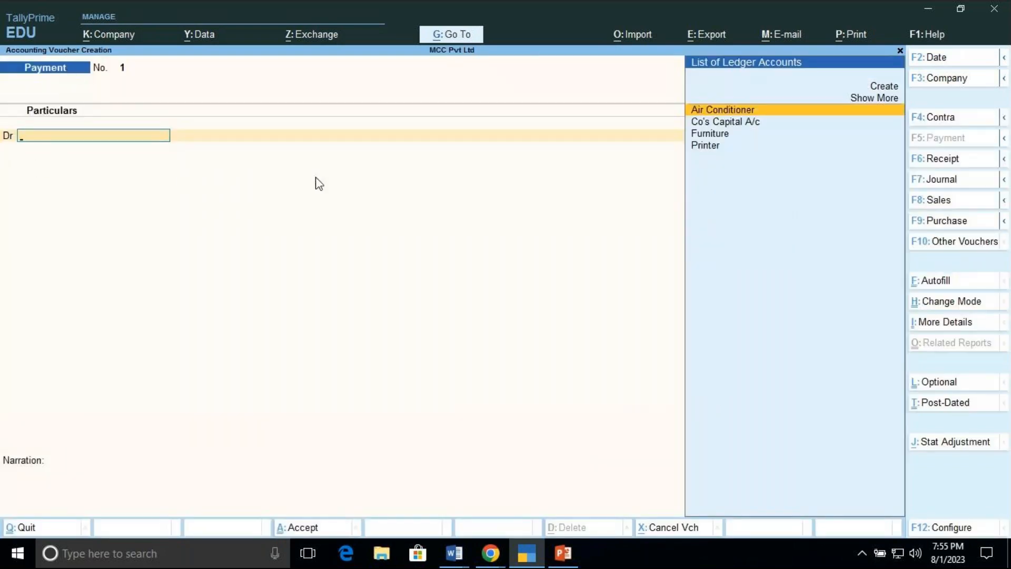
Step: Debit Air Conditioner with 40000 in the Payment voucher and start a second debit line
left_click(929, 164)
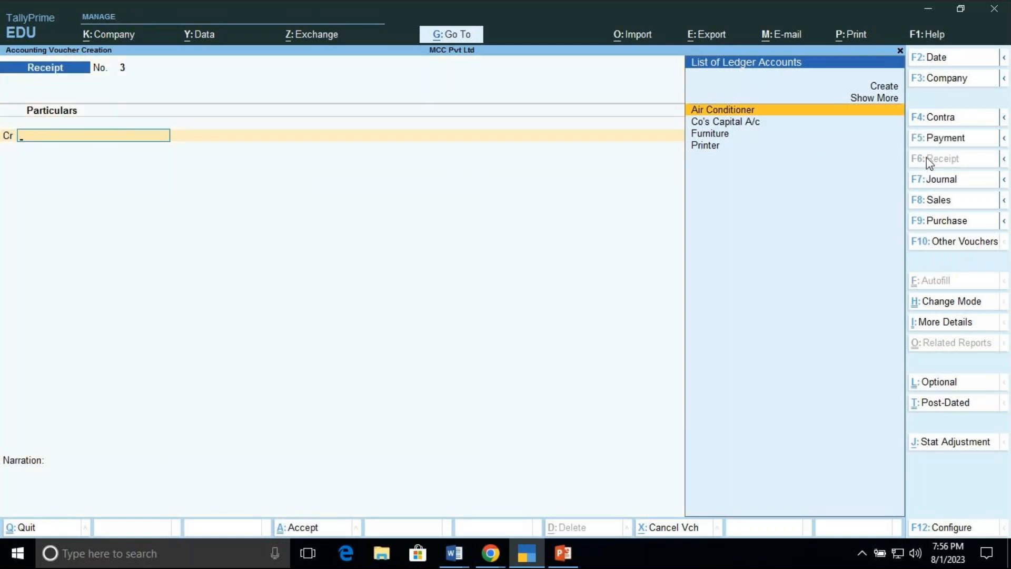
left_click(967, 140)
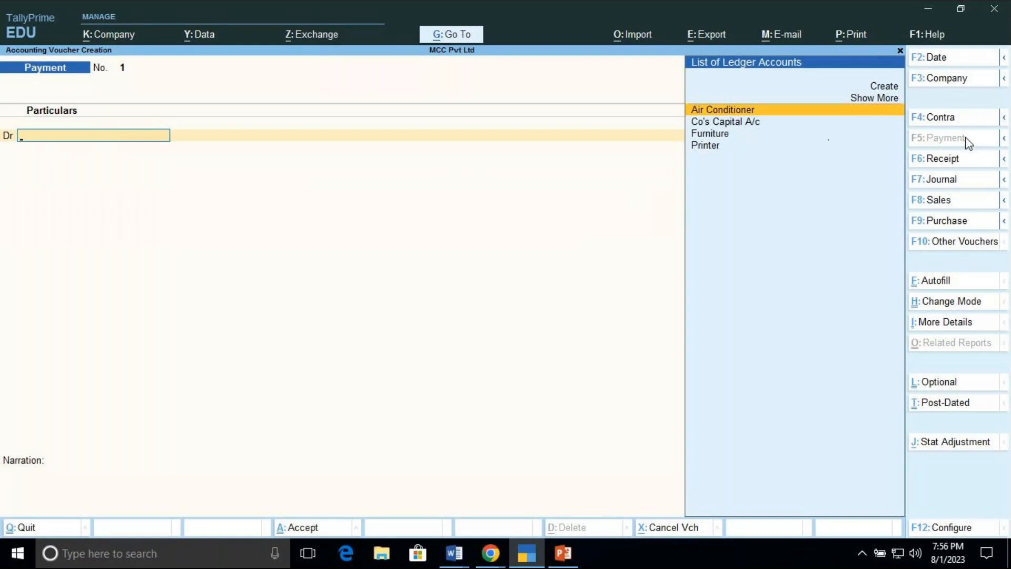
key("Return")
type("40000")
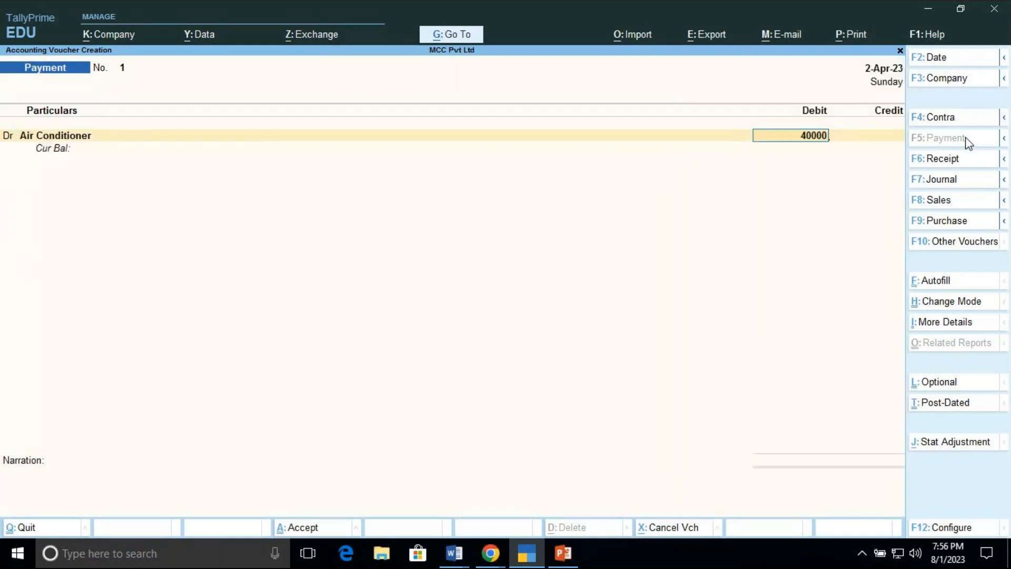
key("Return")
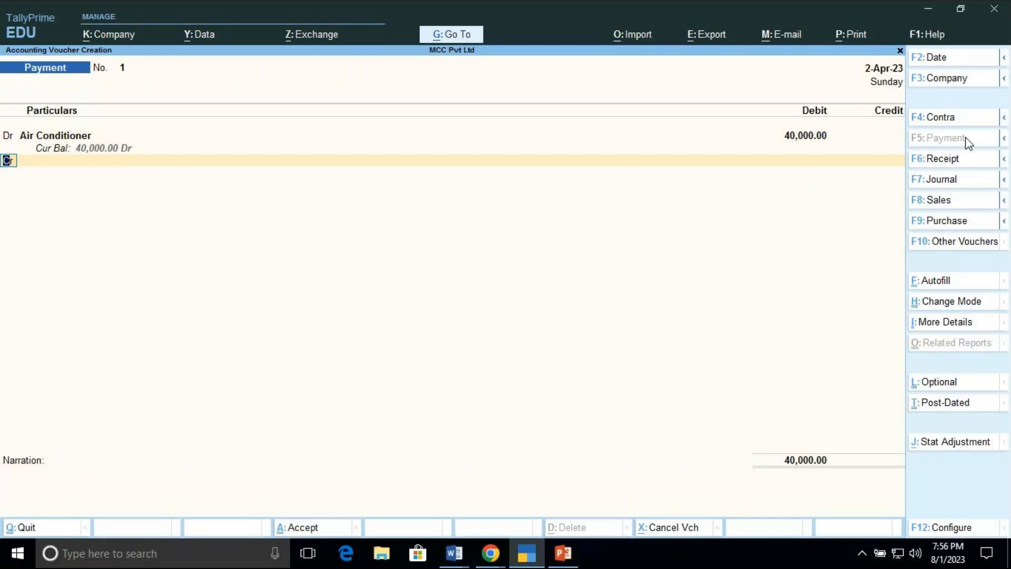
type("d")
key("Return")
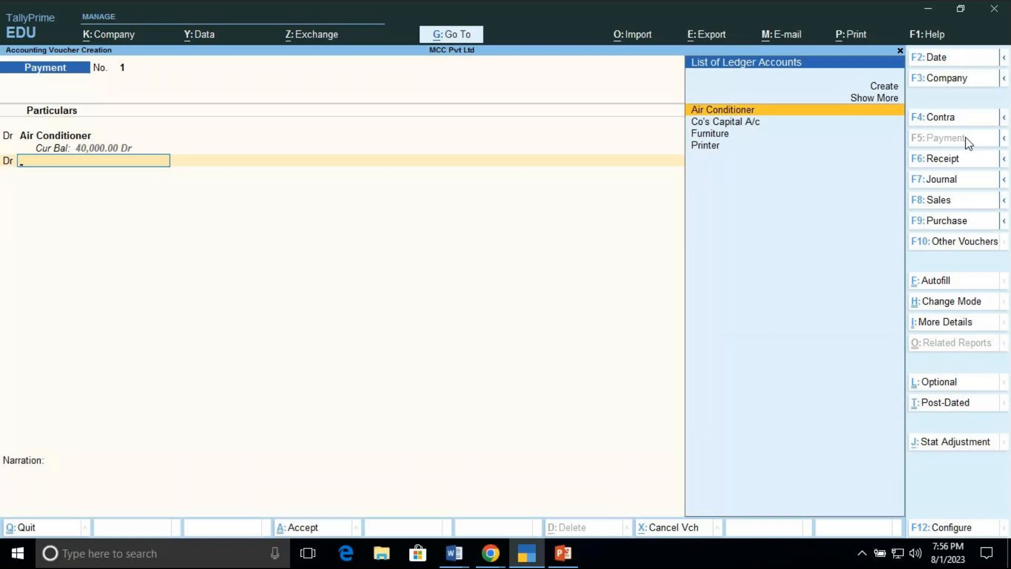
Step: Debit Furniture with 1,00,000 as the second line of the Payment voucher
key("Down")
key("Down")
key("Down")
key("Up")
key("Return")
type("1,00,000")
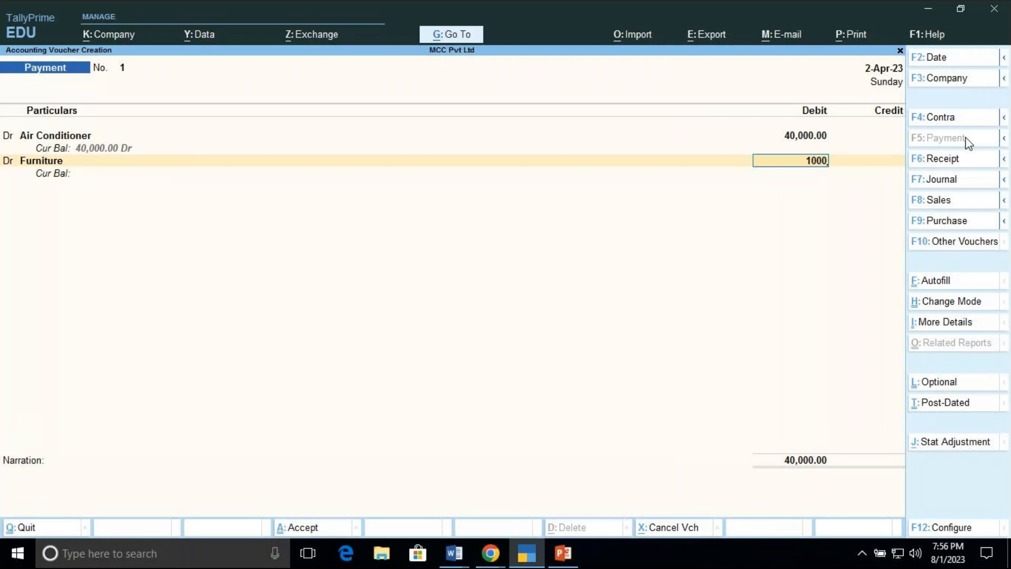
key("Return")
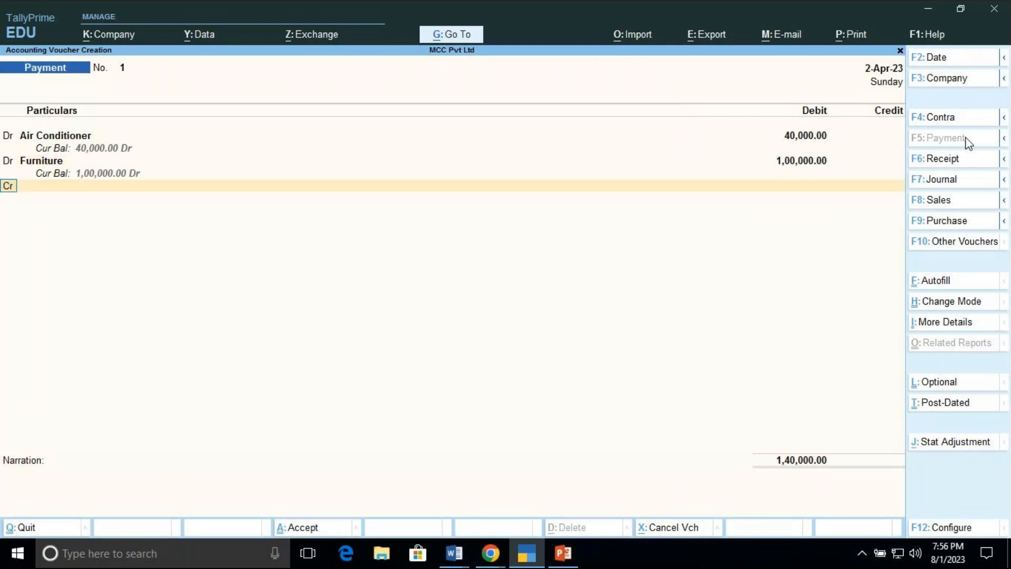
Step: Switch the next line to debit and debit Printer with 10,000
type("d")
key("Return")
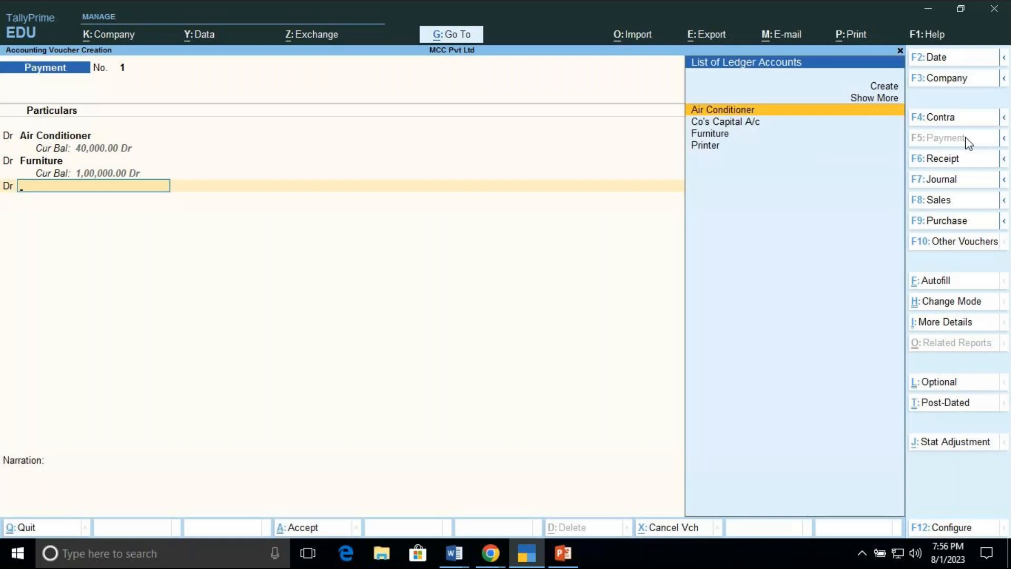
type("P")
key("Return")
type("10,000")
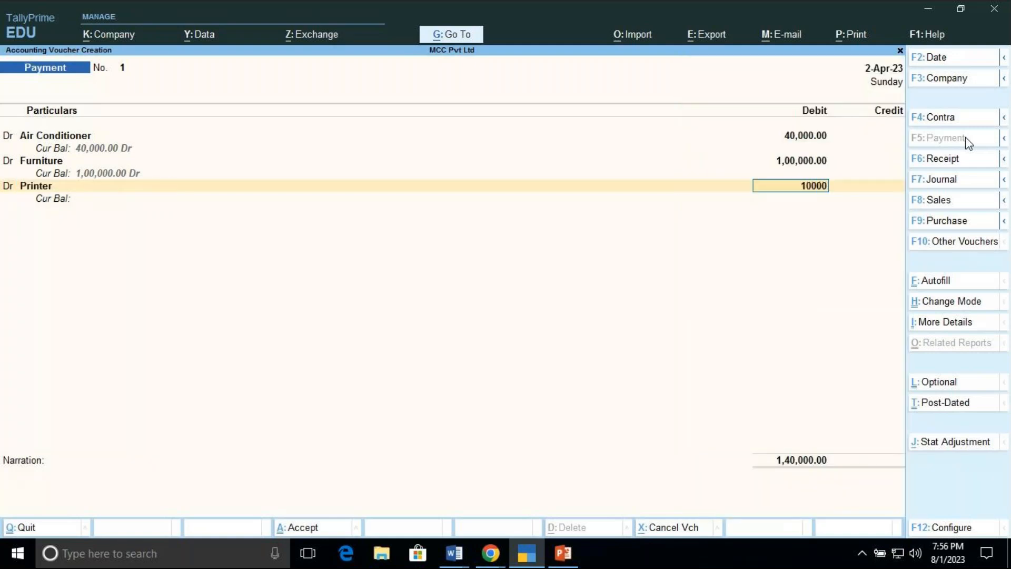
key("Return")
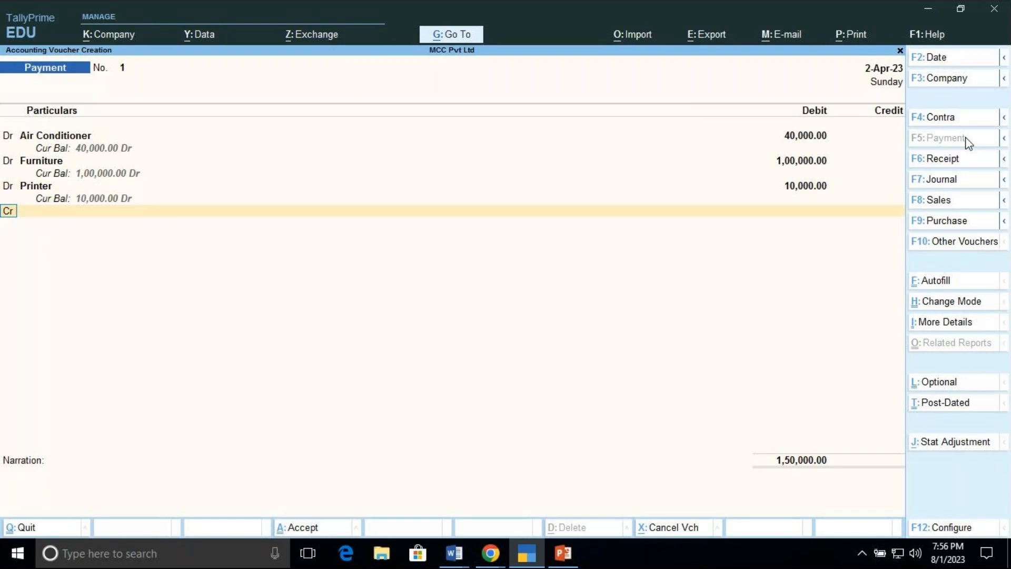
Step: Credit AXIS Bank with the full 1,50,000 on the credit line of the voucher
key("Return")
key("Down")
key("Return")
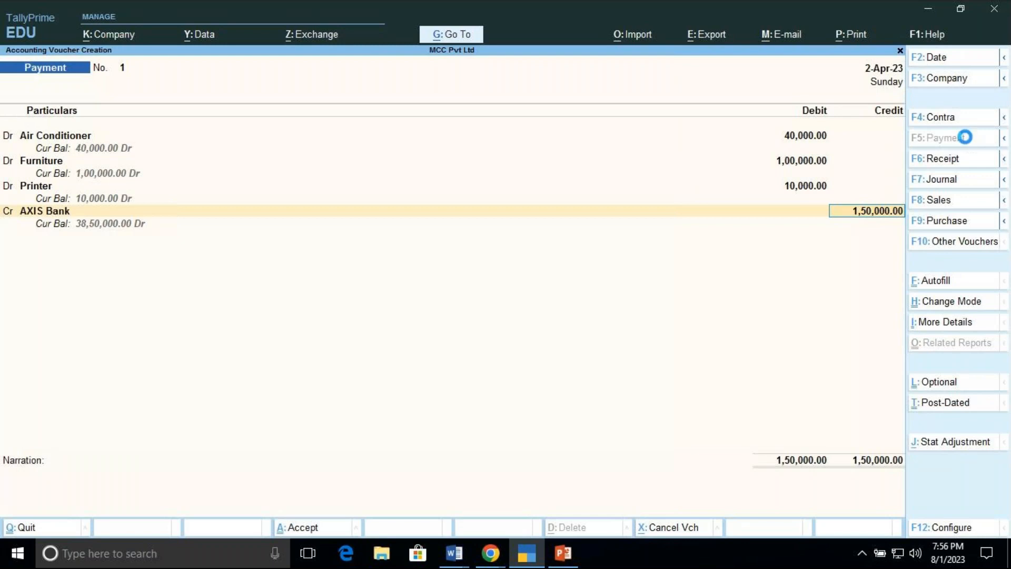
key("Return")
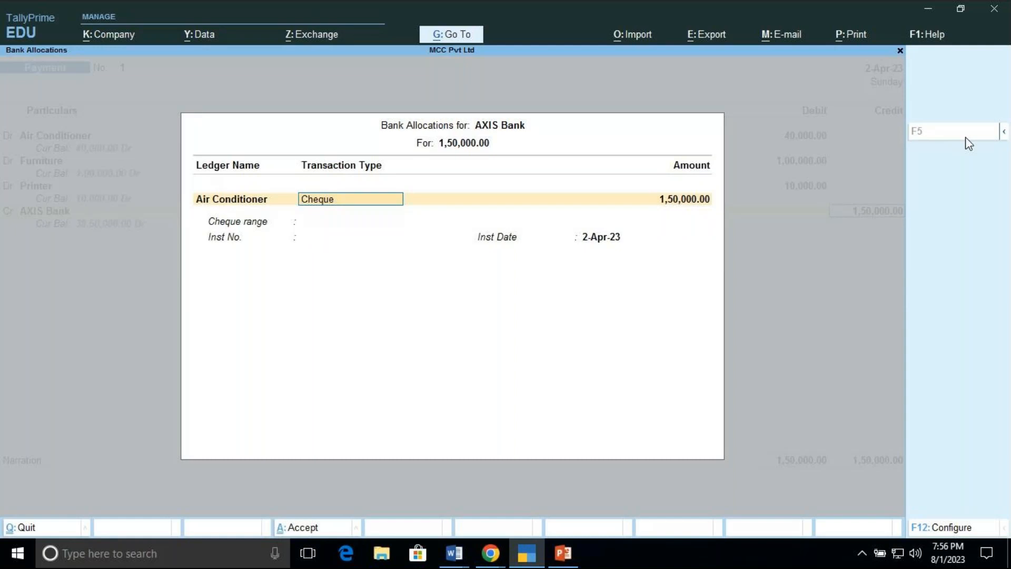
Step: Set the AXIS Bank allocation's transaction type to e-Fund Transfer and accept the remaining allocation fields
key("BackSpace")
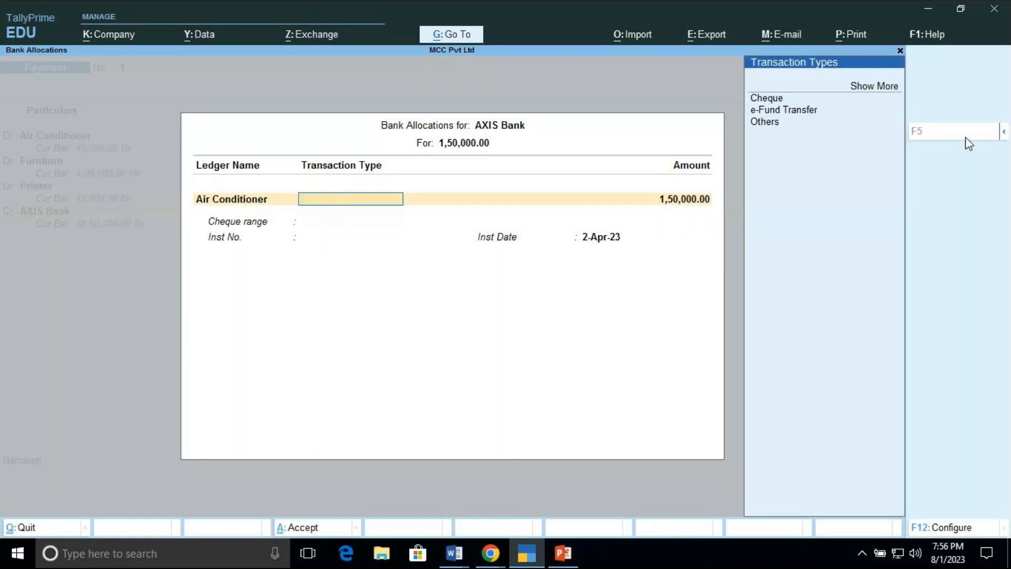
key("Down")
key("Down")
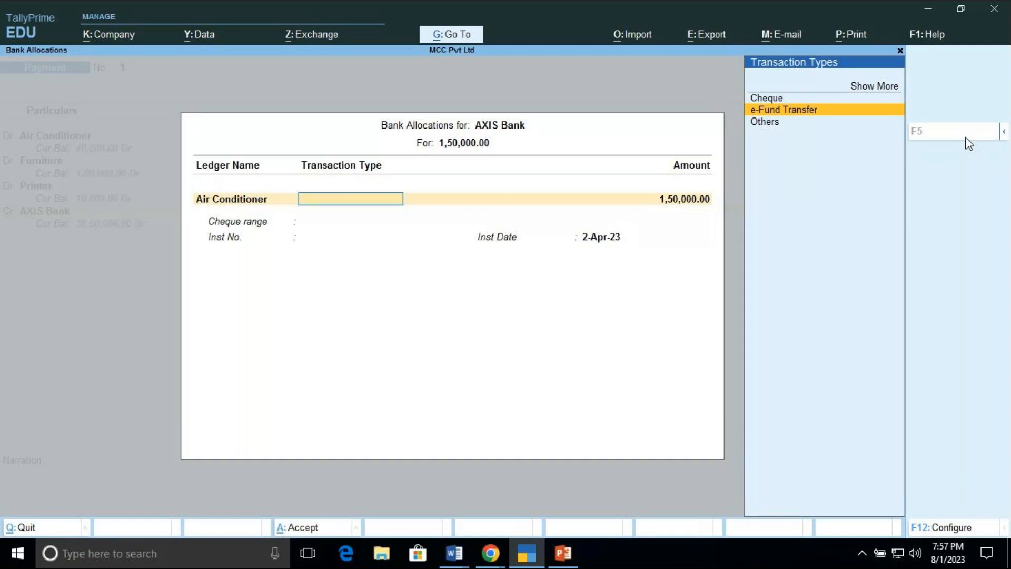
key("Return")
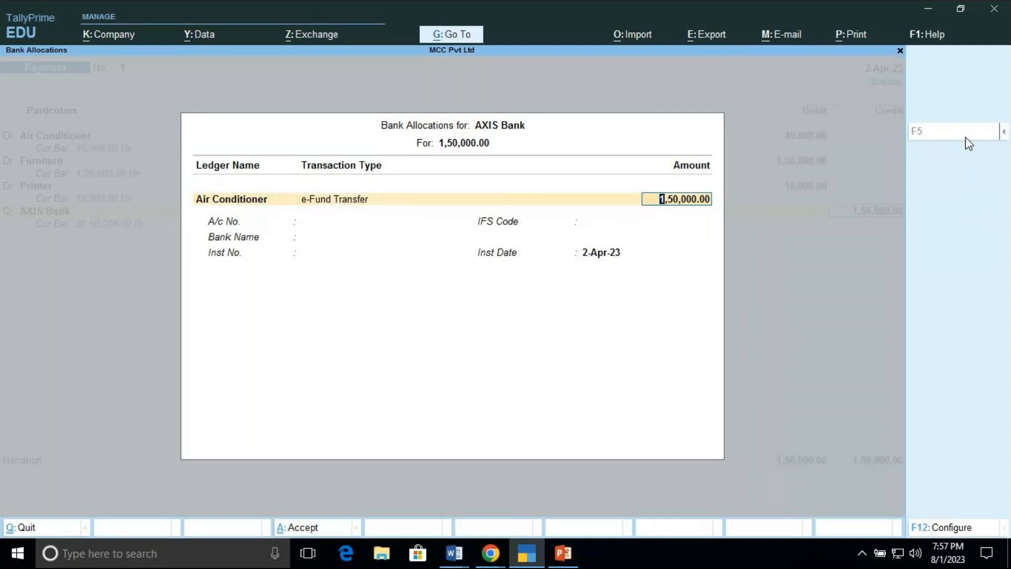
key("Return")
key("Return")
key("Return")
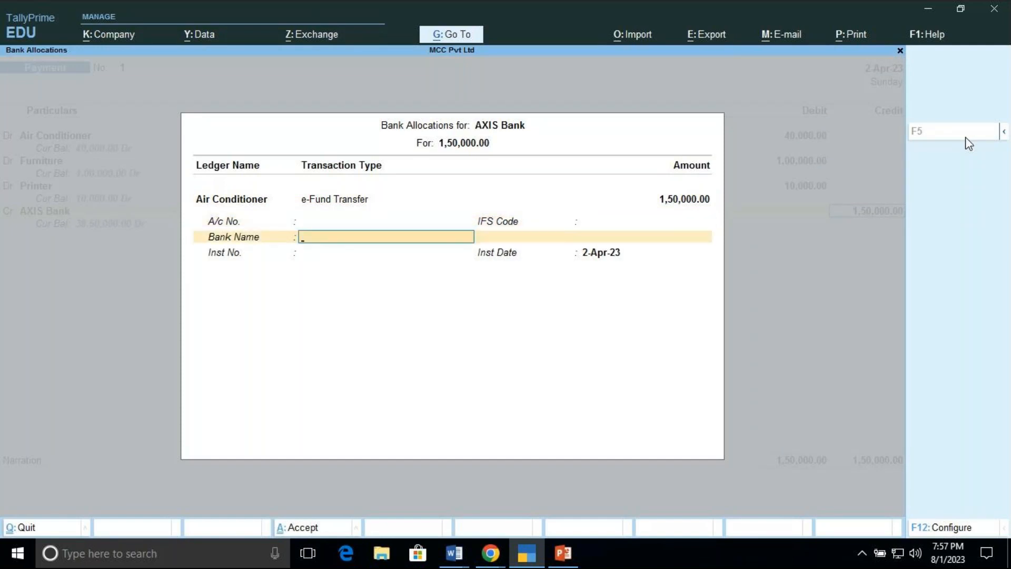
key("Return")
key("Return")
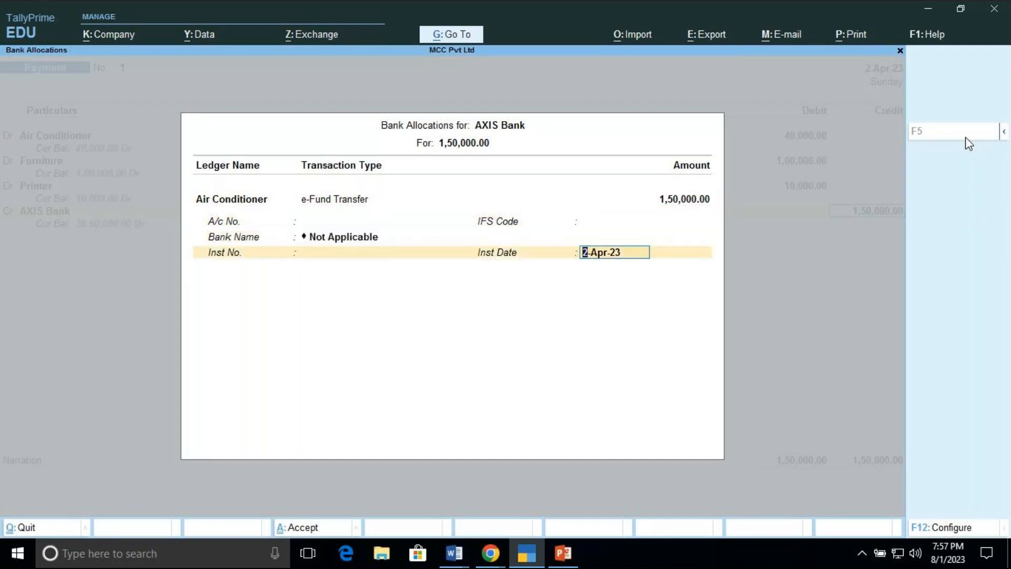
key("Return")
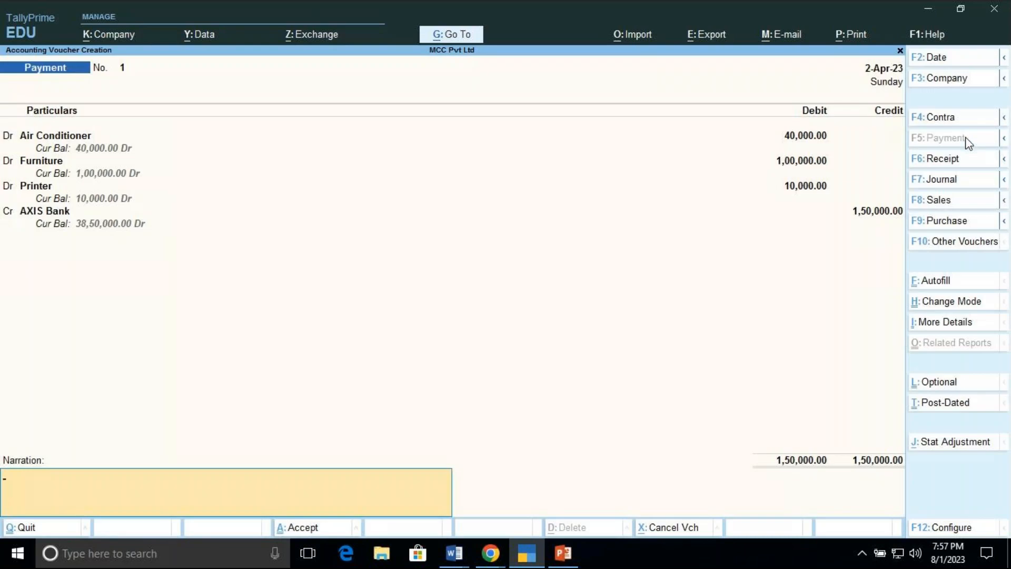
Step: Enter the narration BEING ASSETS BOUGHT and accept the Payment voucher
type("BEING ASSETS BO")
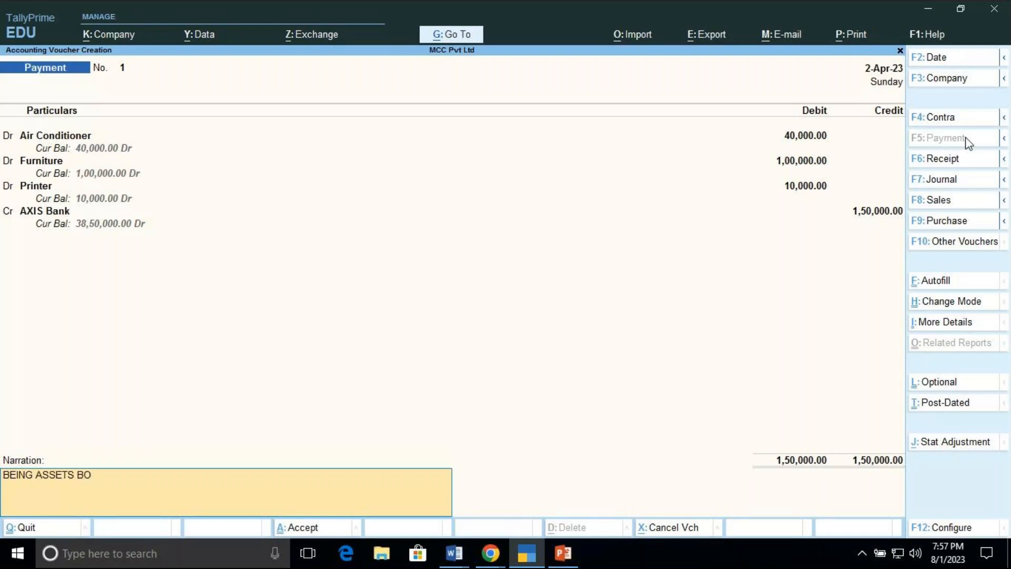
type("UGHT")
key("Return")
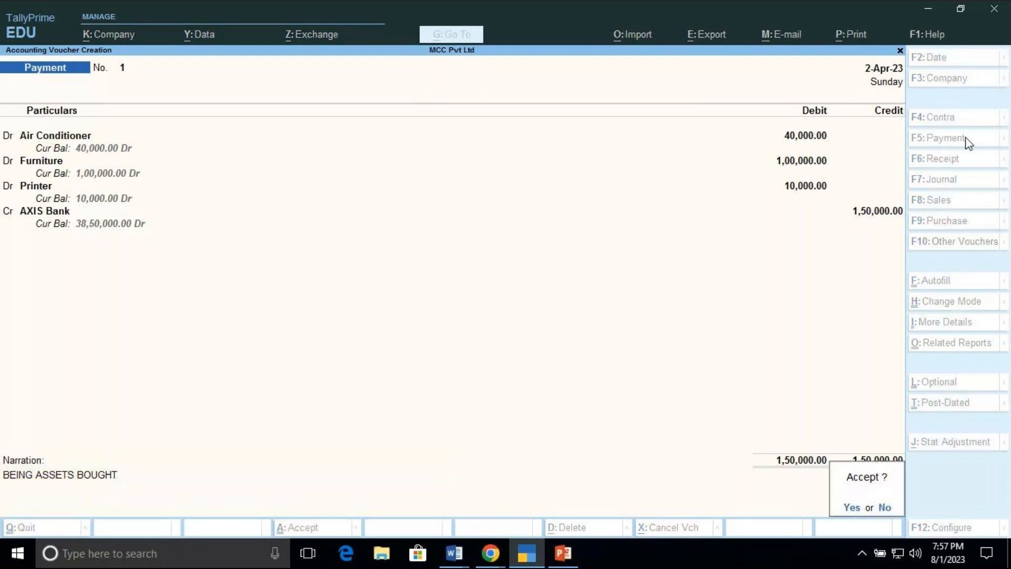
key("Return")
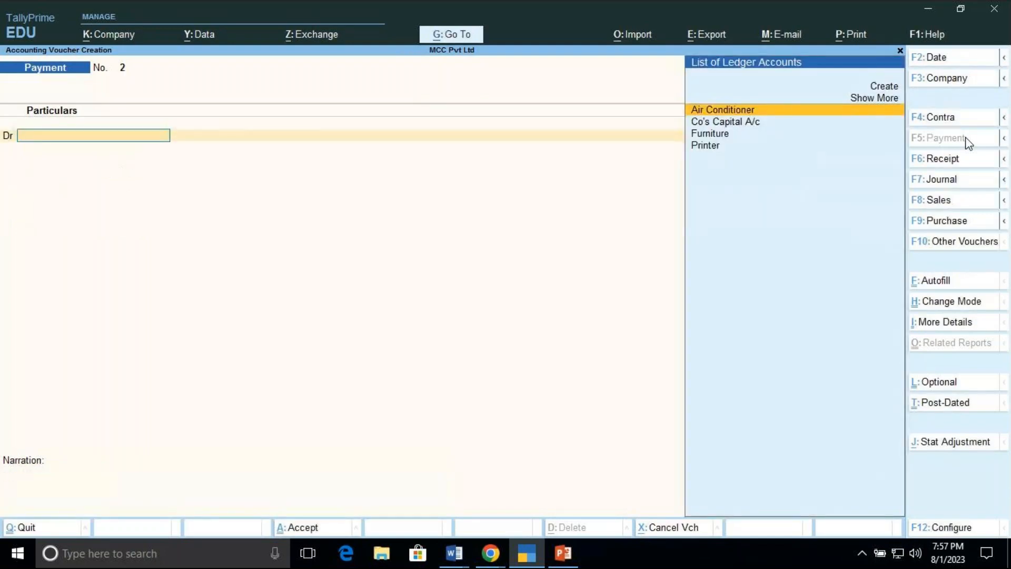
Step: Reopen the saved Payment voucher No. 1 for review and leave it without changes
key("Page_Up")
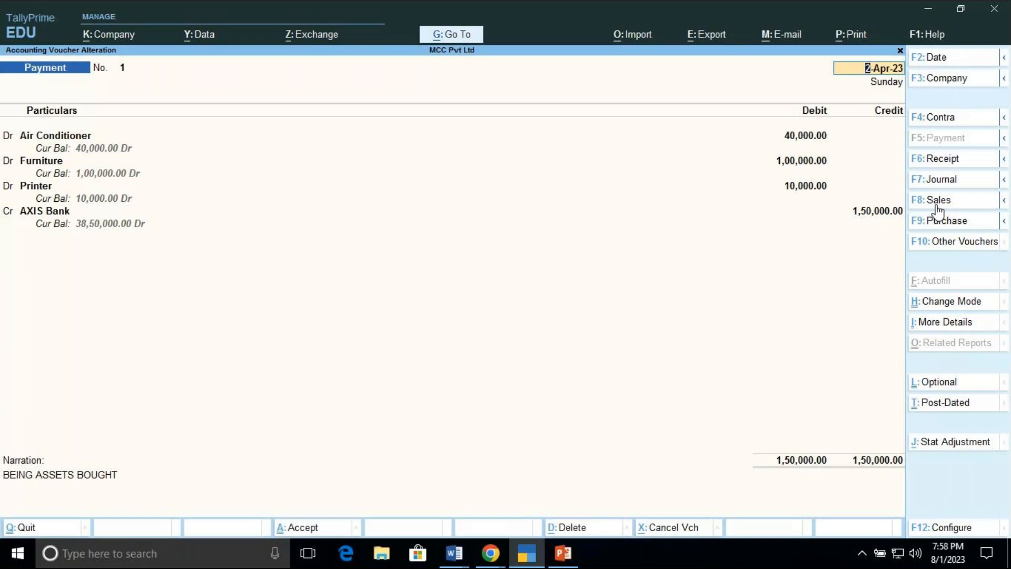
key("BackSpace")
key("Escape")
key("y")
Step: Quit voucher creation, return to the Gateway of Tally and exit TallyPrime
key("Escape")
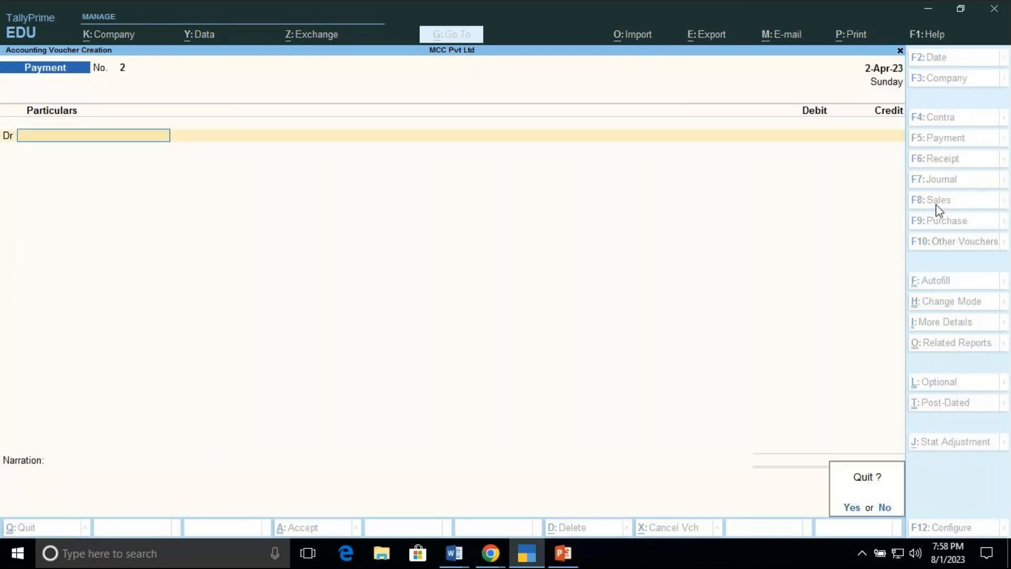
key("y")
key("Escape")
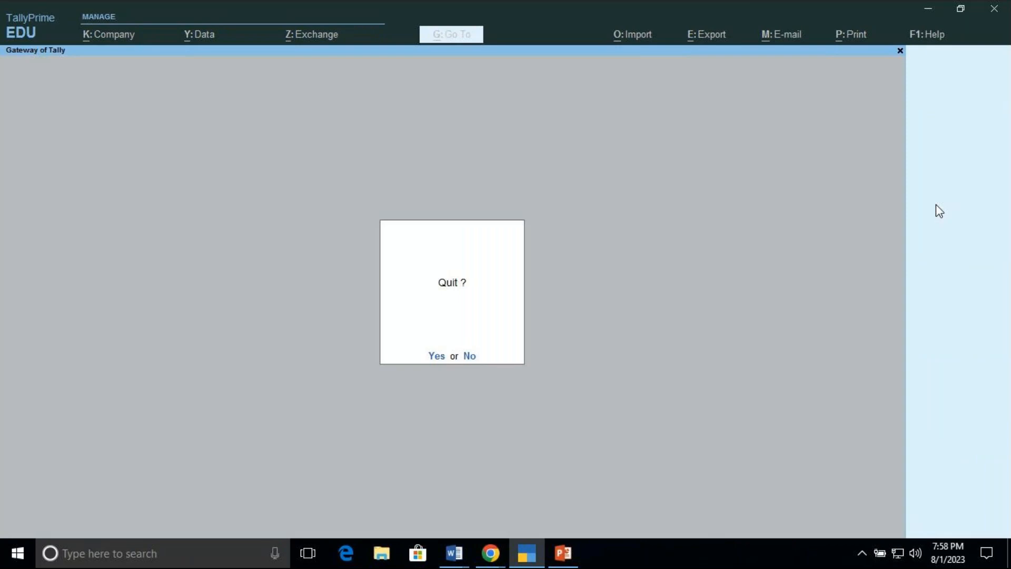
key("y")
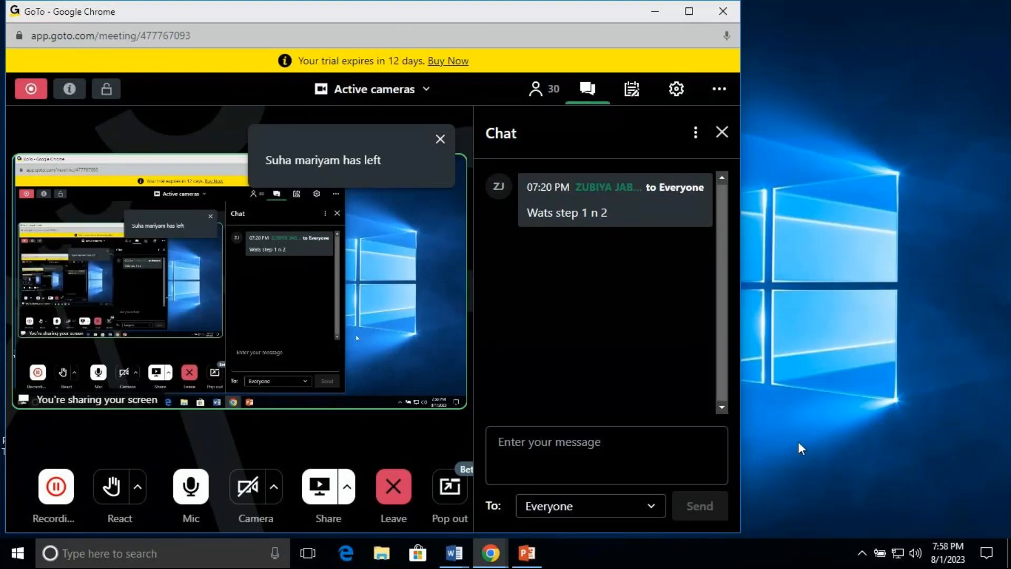